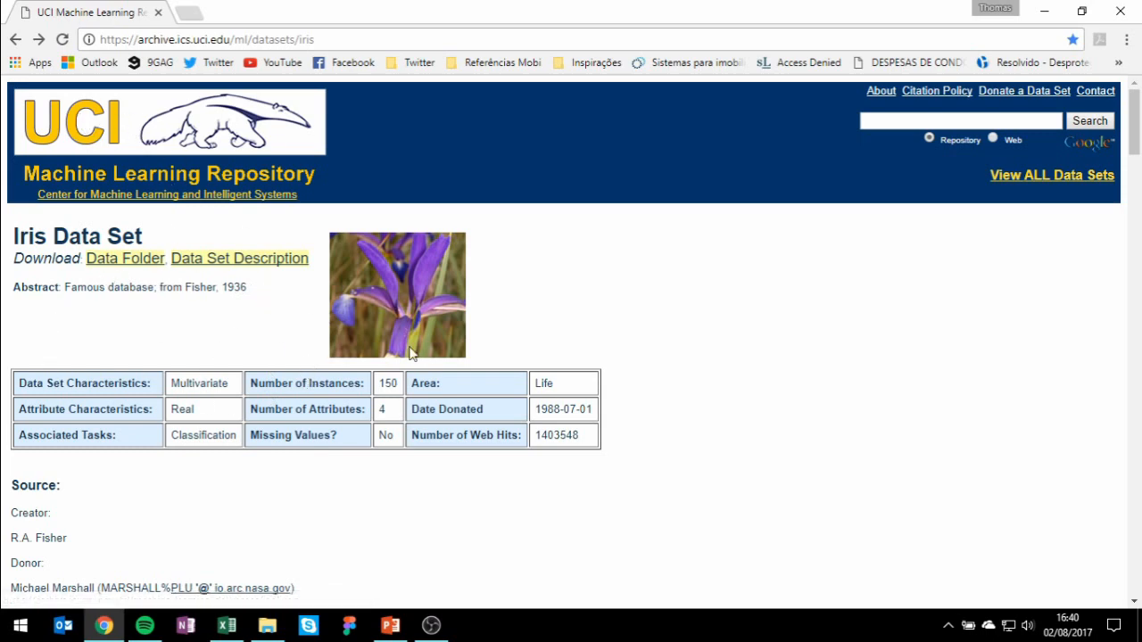
# Review the Iris data set's attribute information, covering the four sepal and petal measurements and the three iris classes.
pyautogui.scroll(-5, 408, 339)
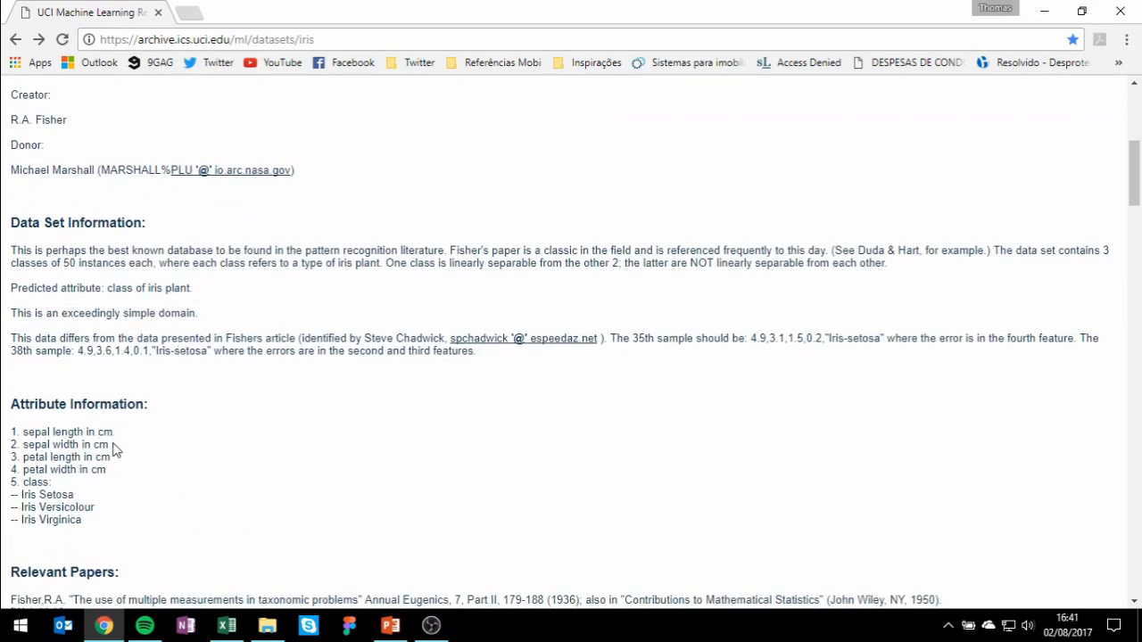
pyautogui.moveTo(94, 525); pyautogui.dragTo(4, 457)
pyautogui.click(157, 481)
pyautogui.moveTo(136, 471); pyautogui.dragTo(13, 432)
pyautogui.moveTo(97, 526); pyautogui.dragTo(2, 488)
pyautogui.click(120, 525)
pyautogui.scroll(5, 115, 505)
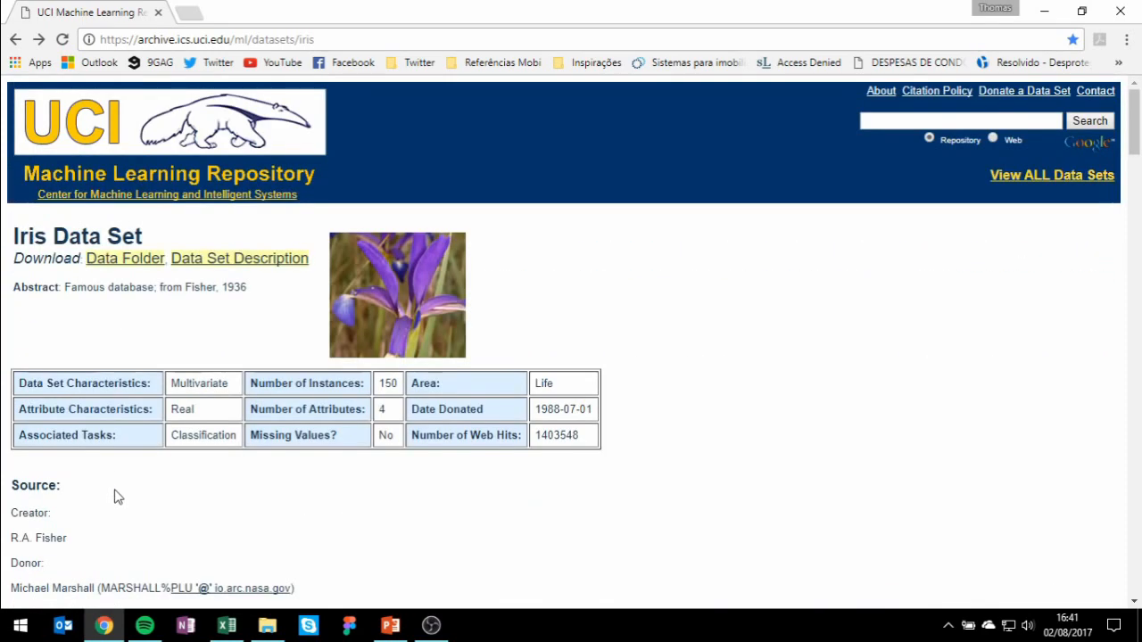
# Open iris.data from the Iris data folder and select all of its records for copying.
pyautogui.click(132, 266)
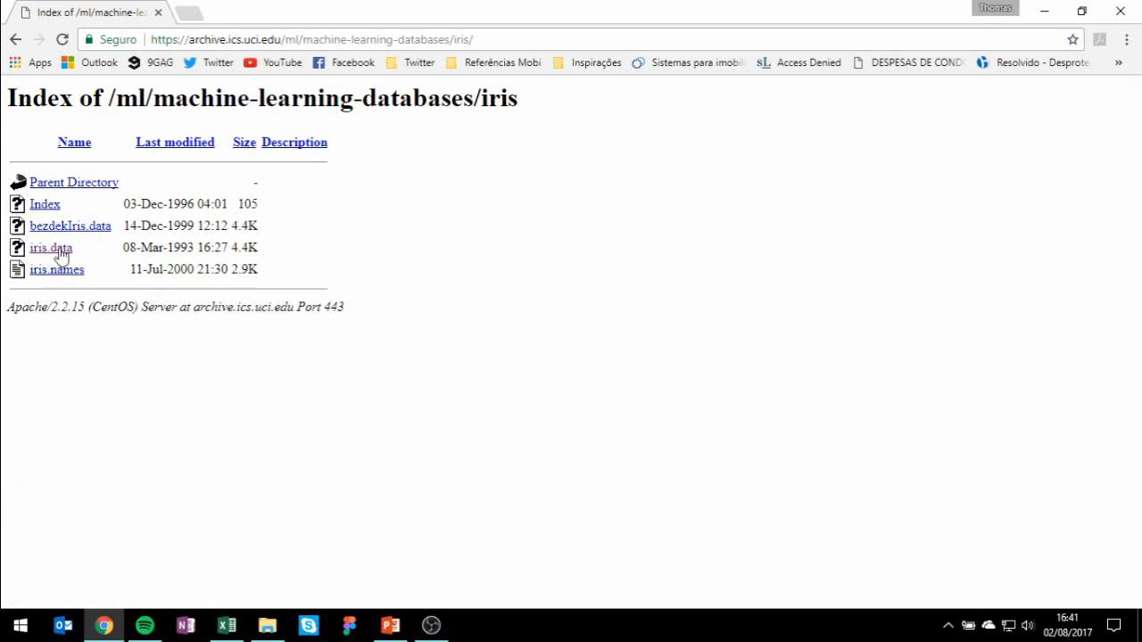
pyautogui.click(59, 253)
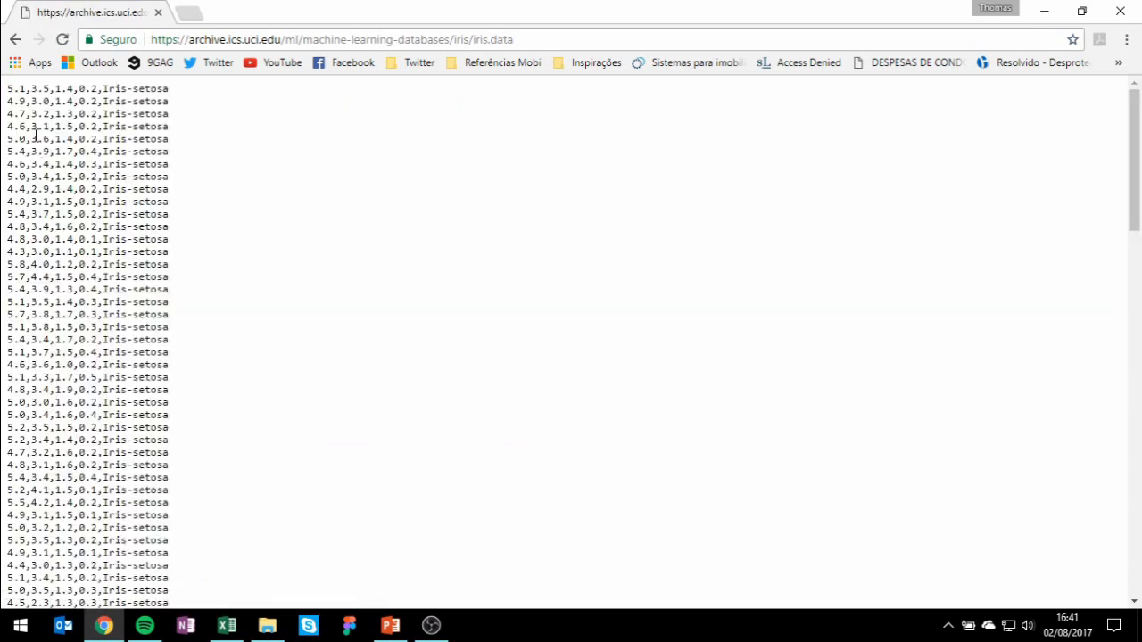
pyautogui.moveTo(11, 88); pyautogui.dragTo(178, 598)
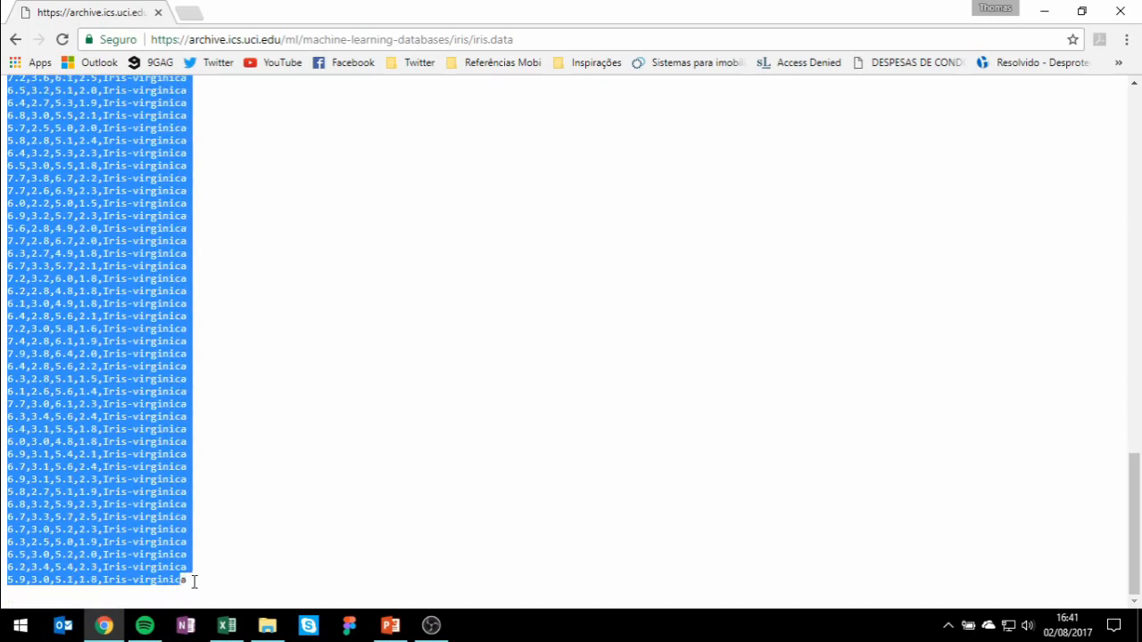
# Switch to Excel and paste the iris records as text only starting at cell B9, under the Sepal Length heading.
pyautogui.click(227, 625)
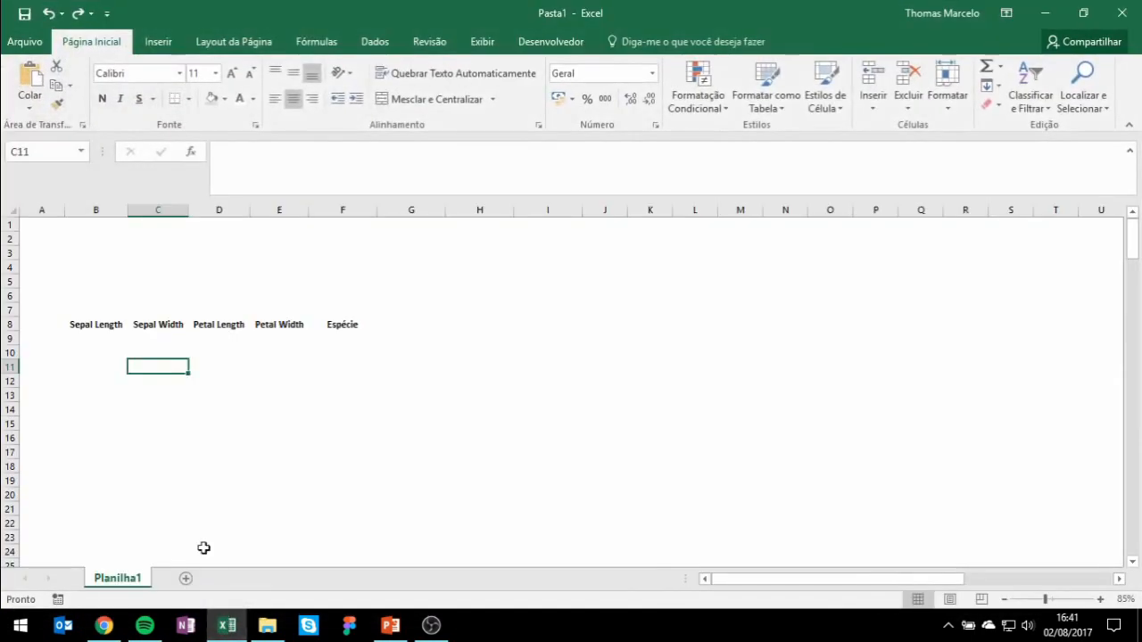
pyautogui.click(97, 340)
pyautogui.click(30, 108)
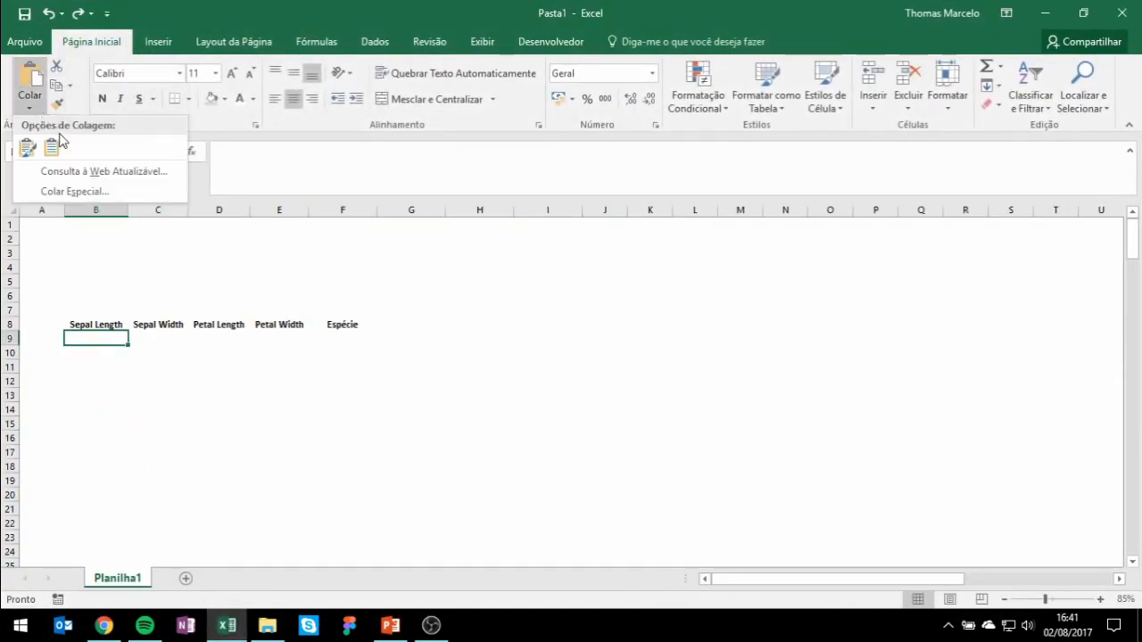
pyautogui.click(55, 149)
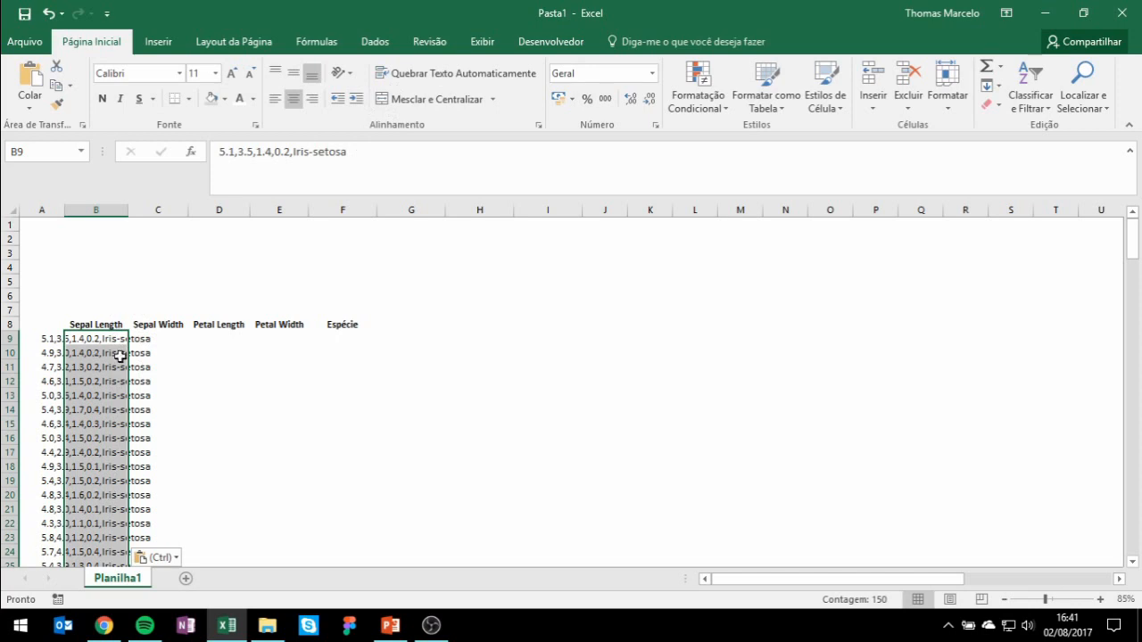
# Split the pasted records into columns as delimited text, using the comma as delimiter, General format and destination B9.
pyautogui.click(374, 42)
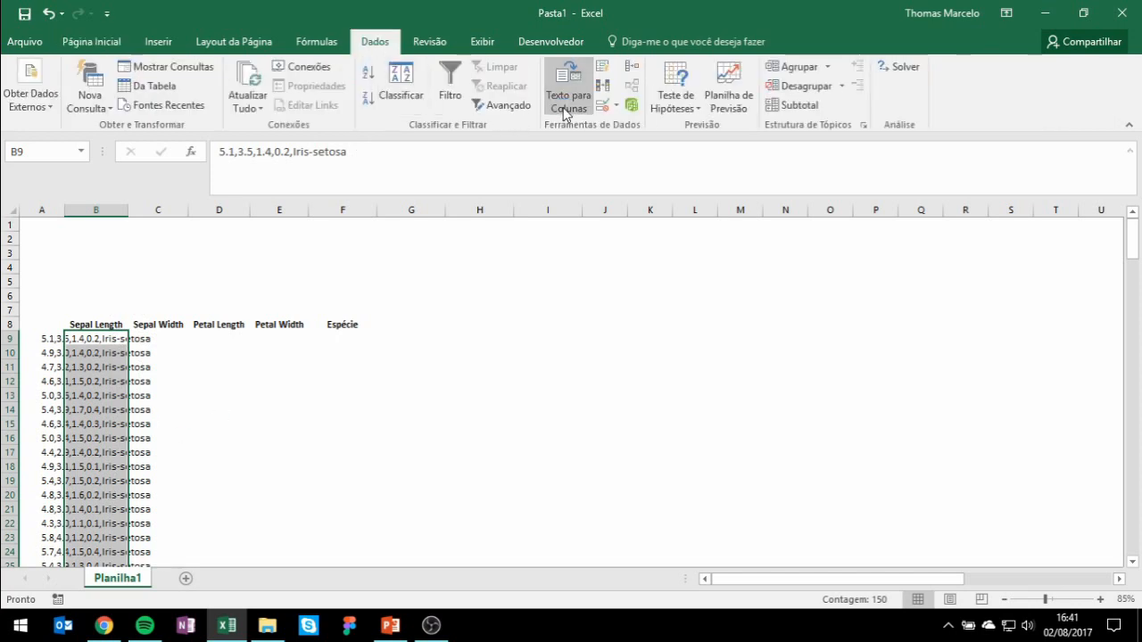
pyautogui.click(568, 99)
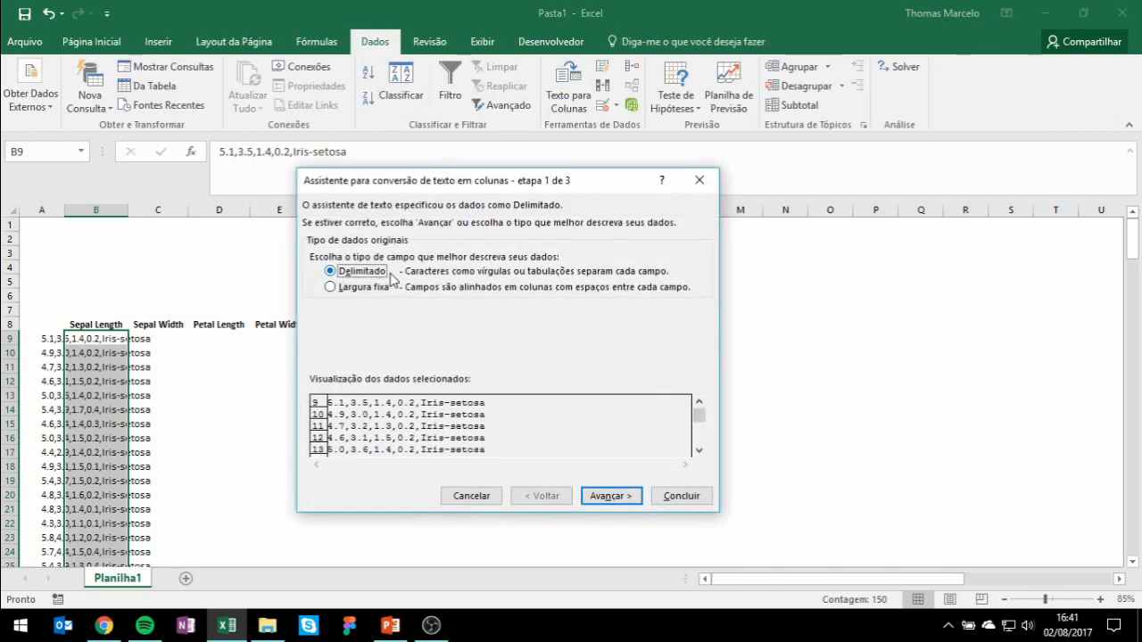
pyautogui.click(606, 497)
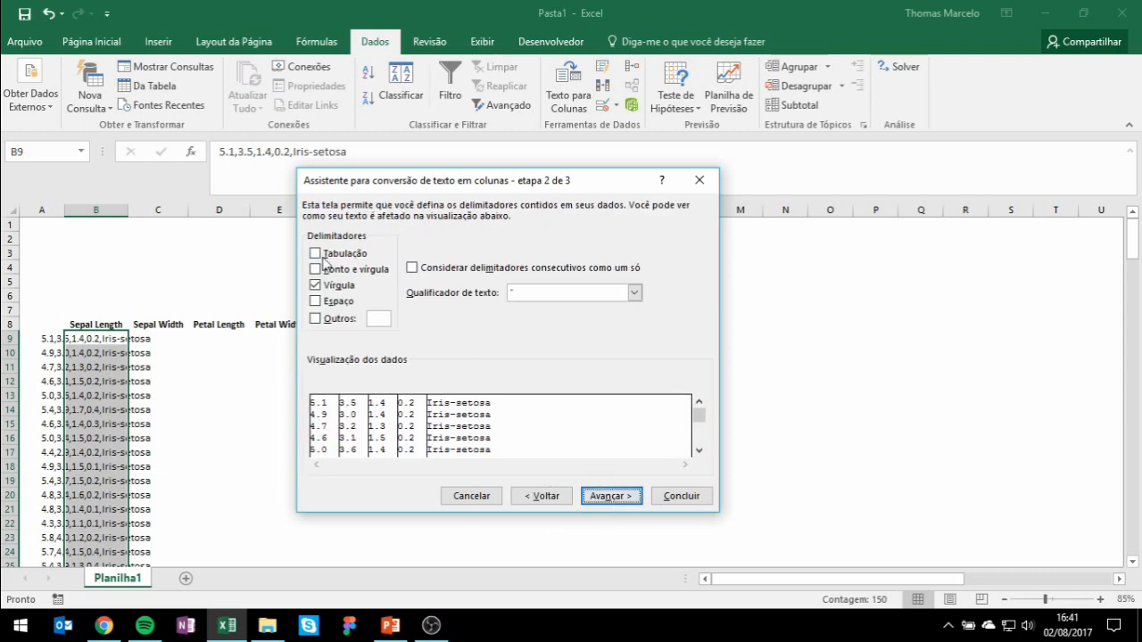
pyautogui.click(317, 285)
pyautogui.click(316, 286)
pyautogui.click(605, 496)
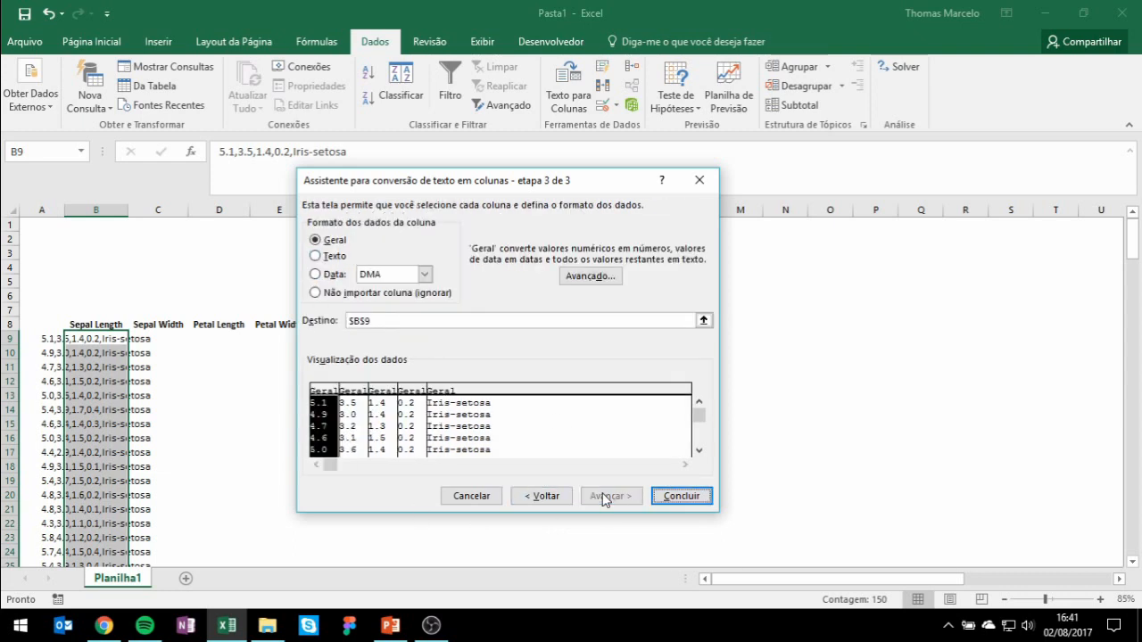
pyautogui.click(687, 499)
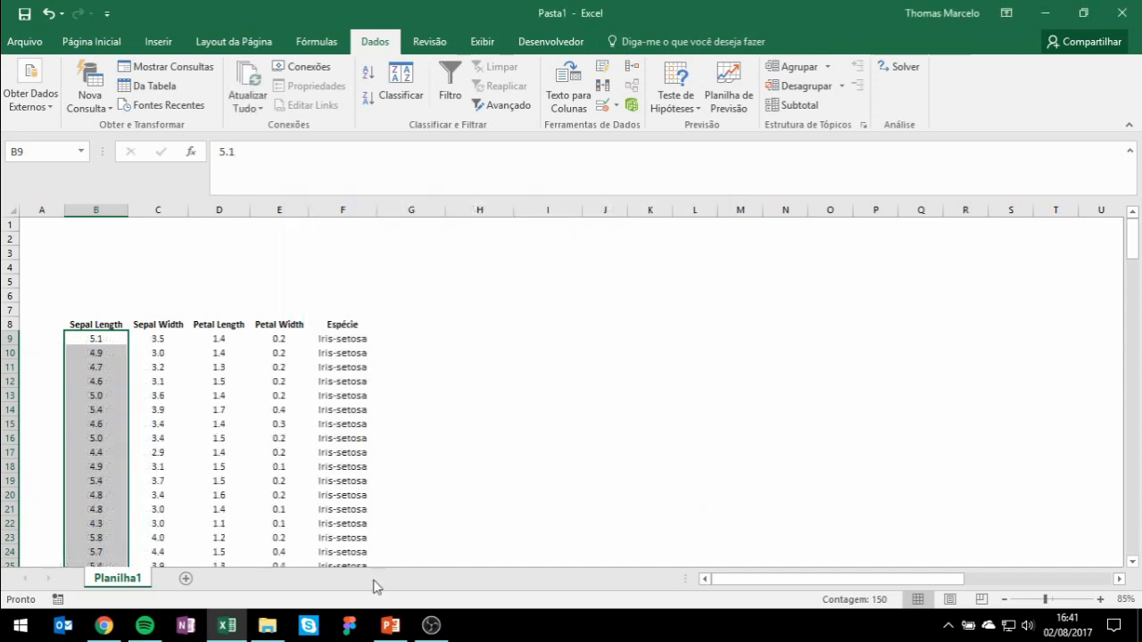
pyautogui.click(98, 363)
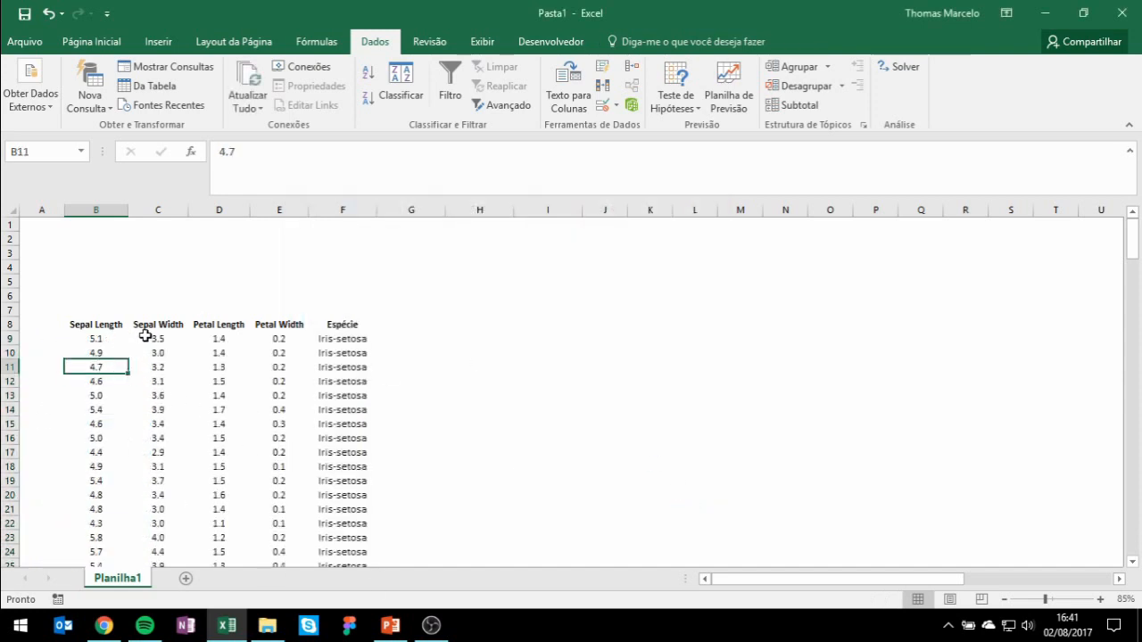
pyautogui.click(159, 338)
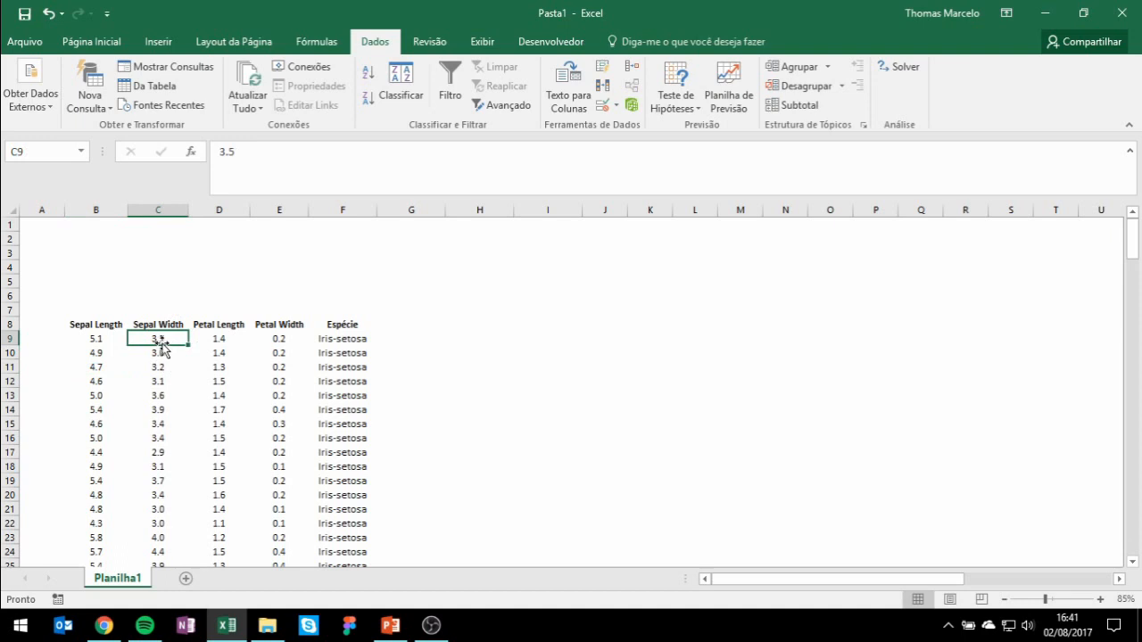
pyautogui.click(91, 341)
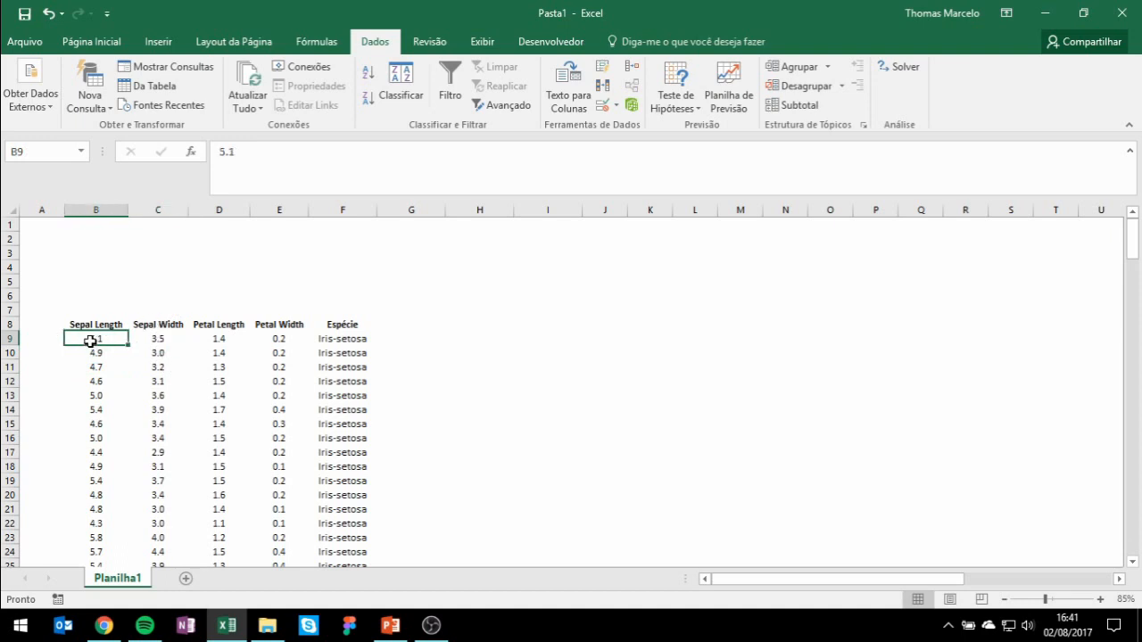
pyautogui.hotkey('shift', 'Right')
pyautogui.hotkey('shift', 'Right')
pyautogui.hotkey('shift', 'Right')
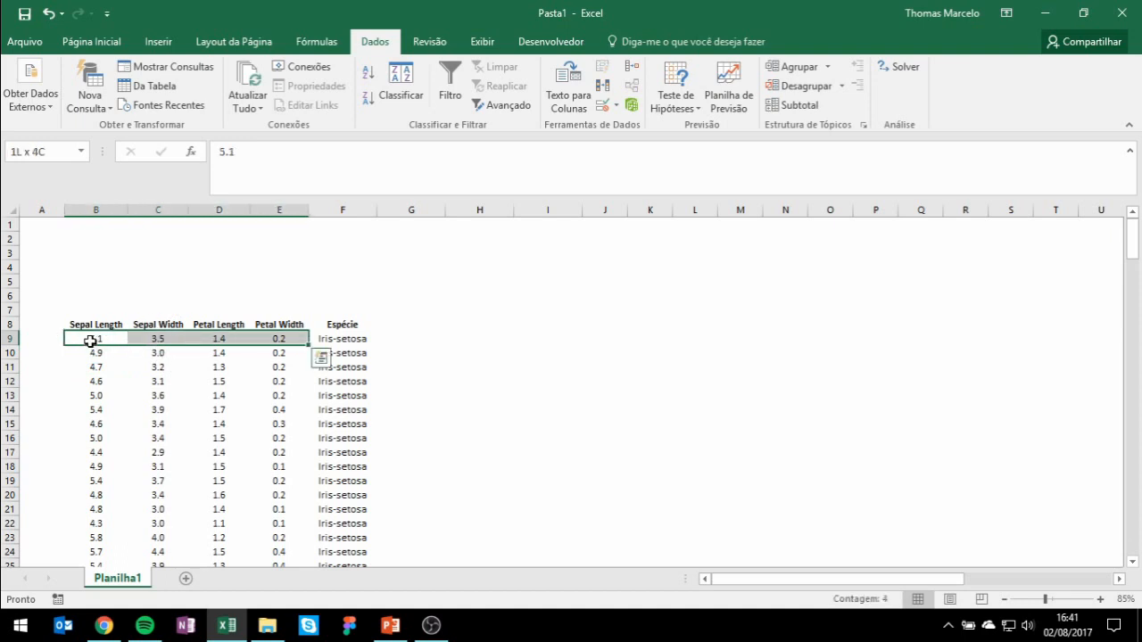
pyautogui.hotkey('ctrl', 'q')
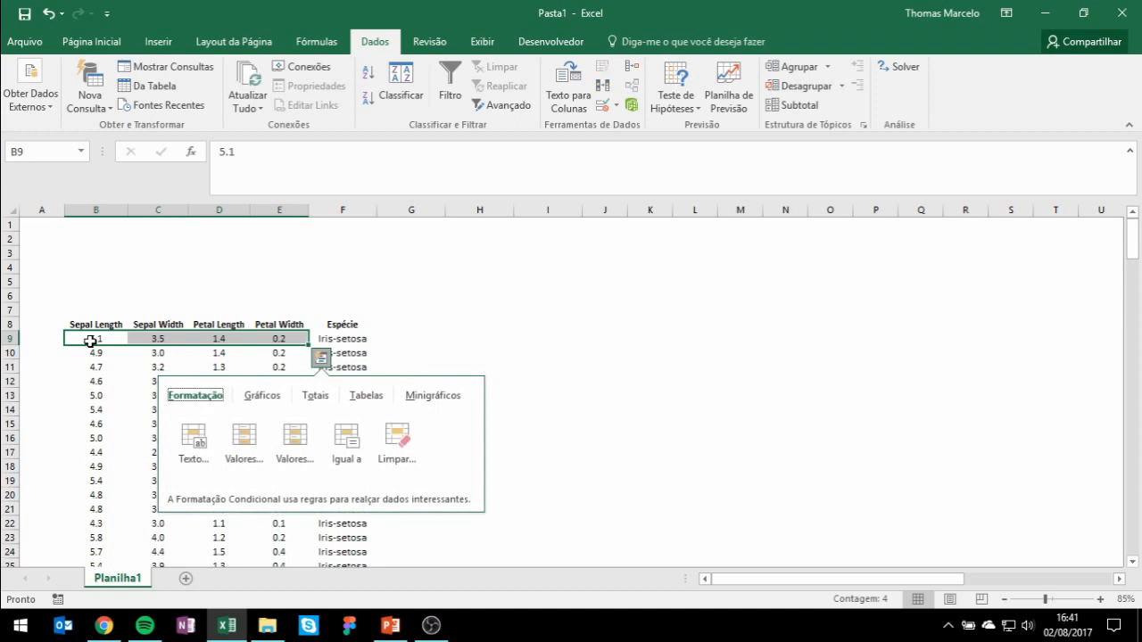
# Replace every decimal point with a comma in the sepal and petal measurements in B9:E158.
pyautogui.moveTo(91, 341); pyautogui.dragTo(297, 333)
pyautogui.hotkey('ctrl', 'shift', 'Down')
pyautogui.click(91, 42)
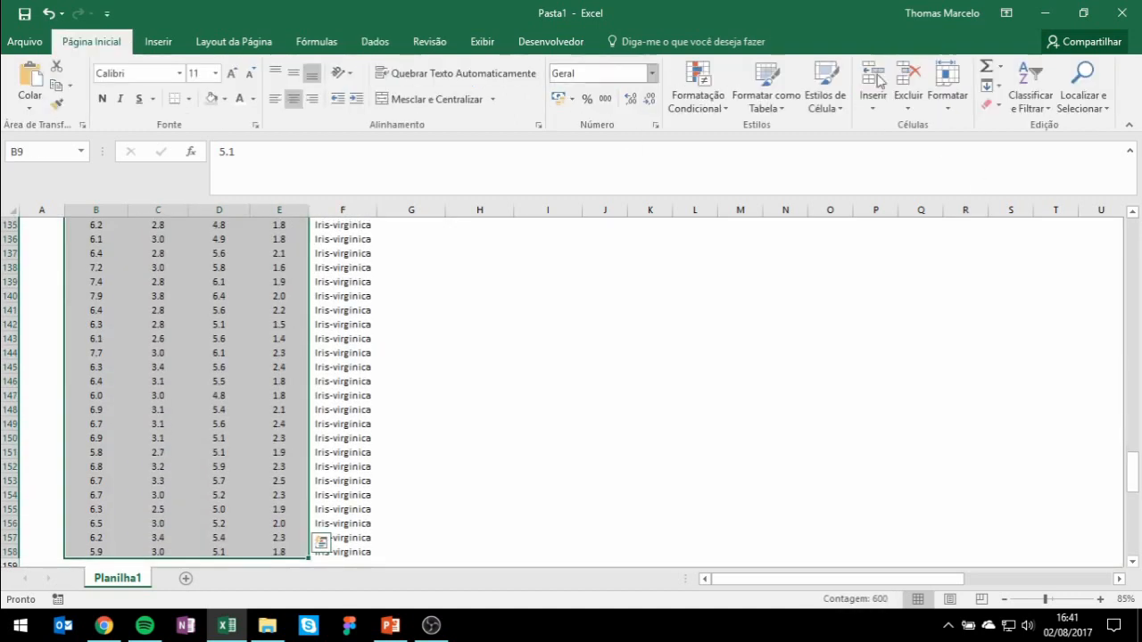
pyautogui.click(1103, 107)
pyautogui.click(1058, 149)
pyautogui.press('Tab')
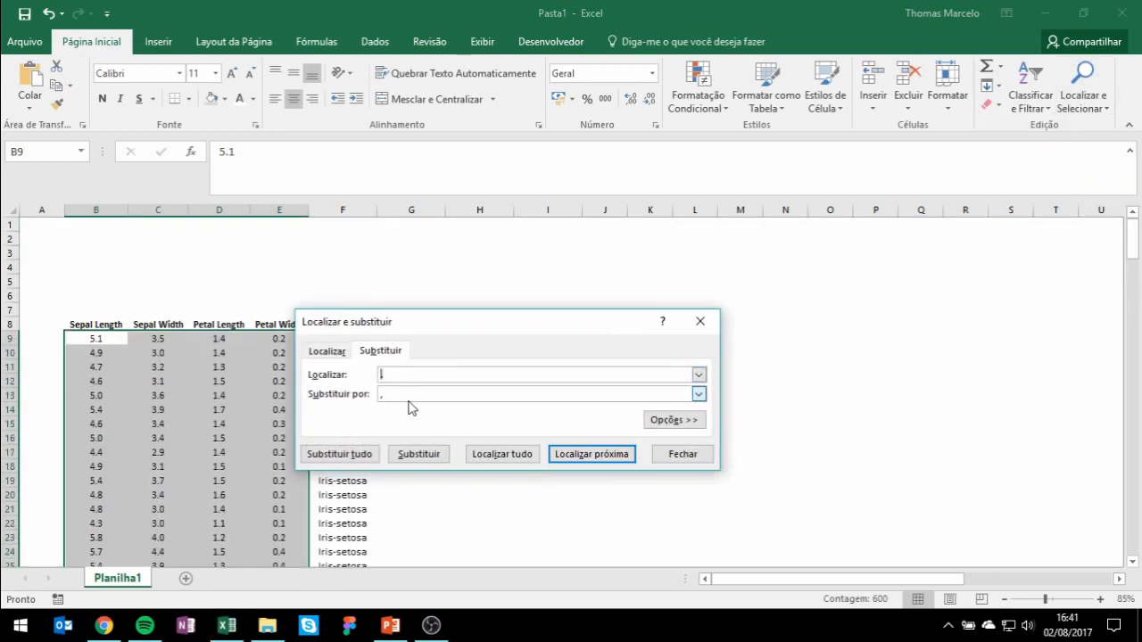
pyautogui.write(',')
pyautogui.click(371, 456)
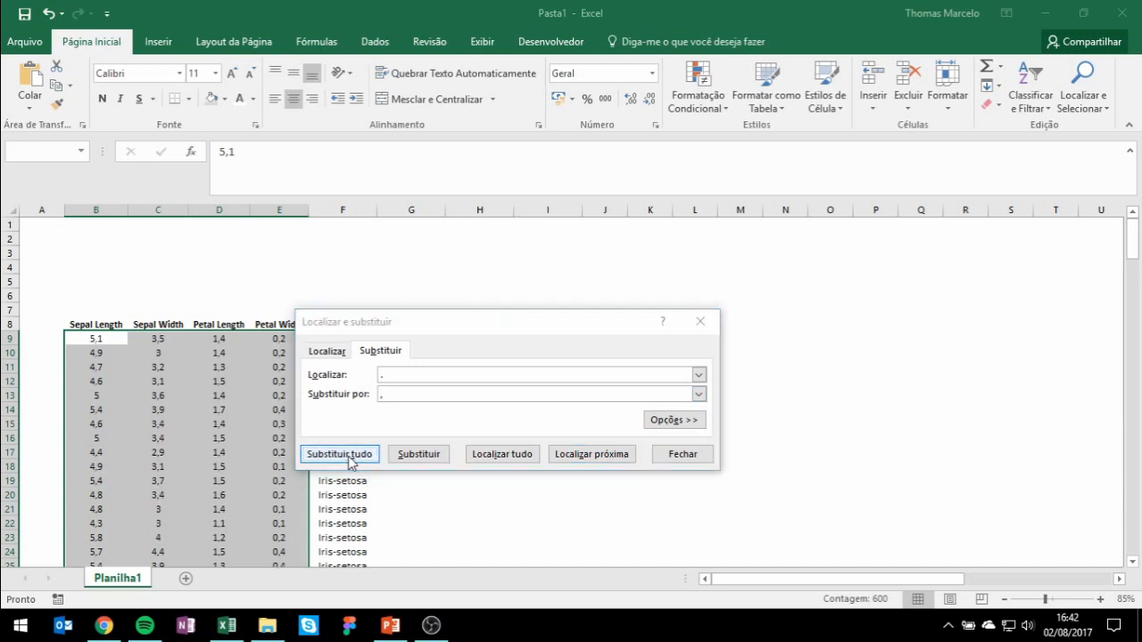
pyautogui.click(592, 359)
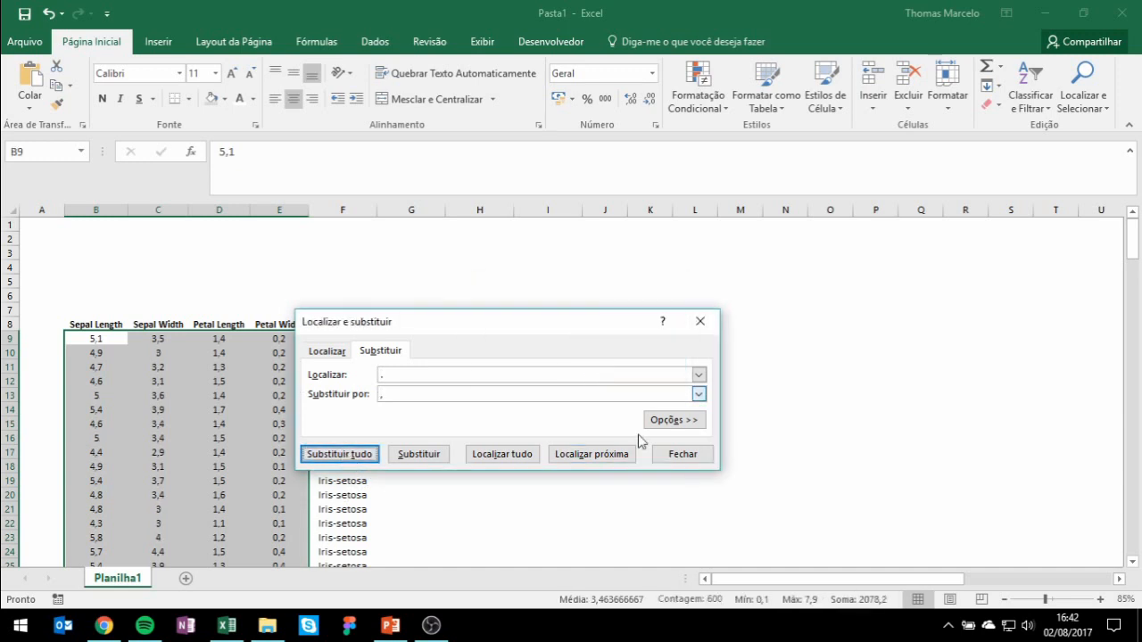
pyautogui.click(681, 455)
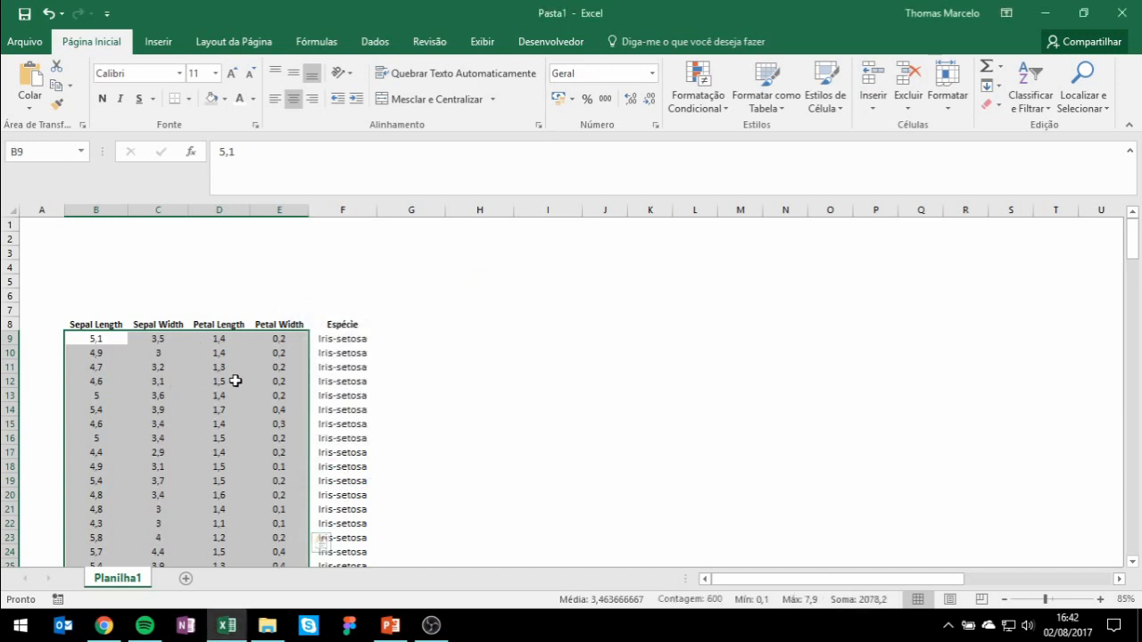
pyautogui.click(213, 382)
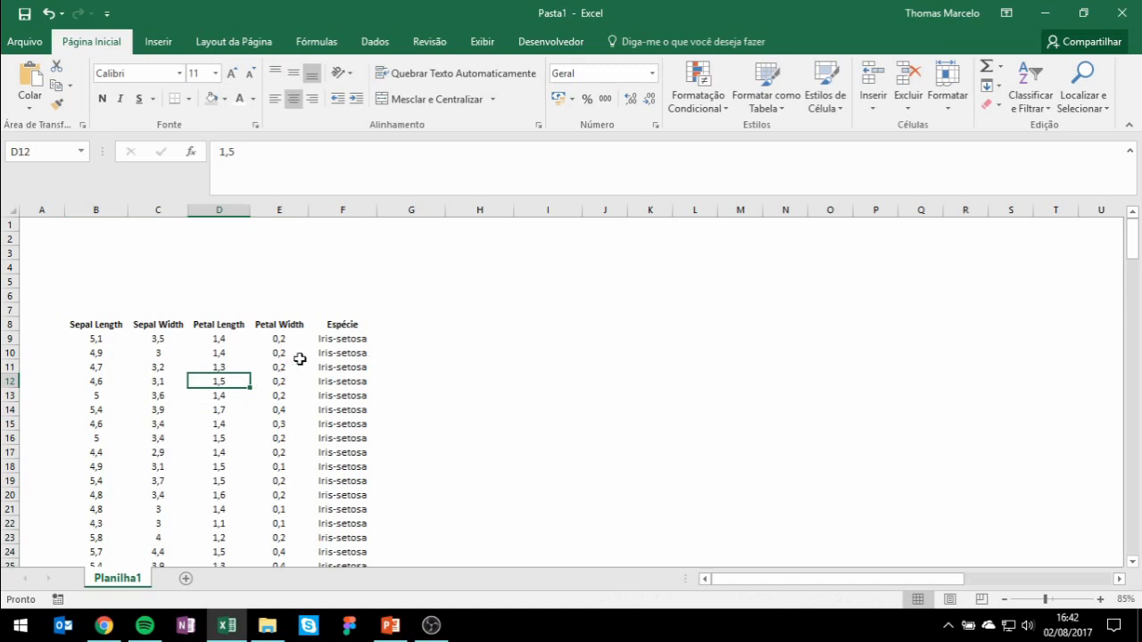
# Copy the species name Iris-setosa from F9 into cell B2 above the table.
pyautogui.click(342, 339)
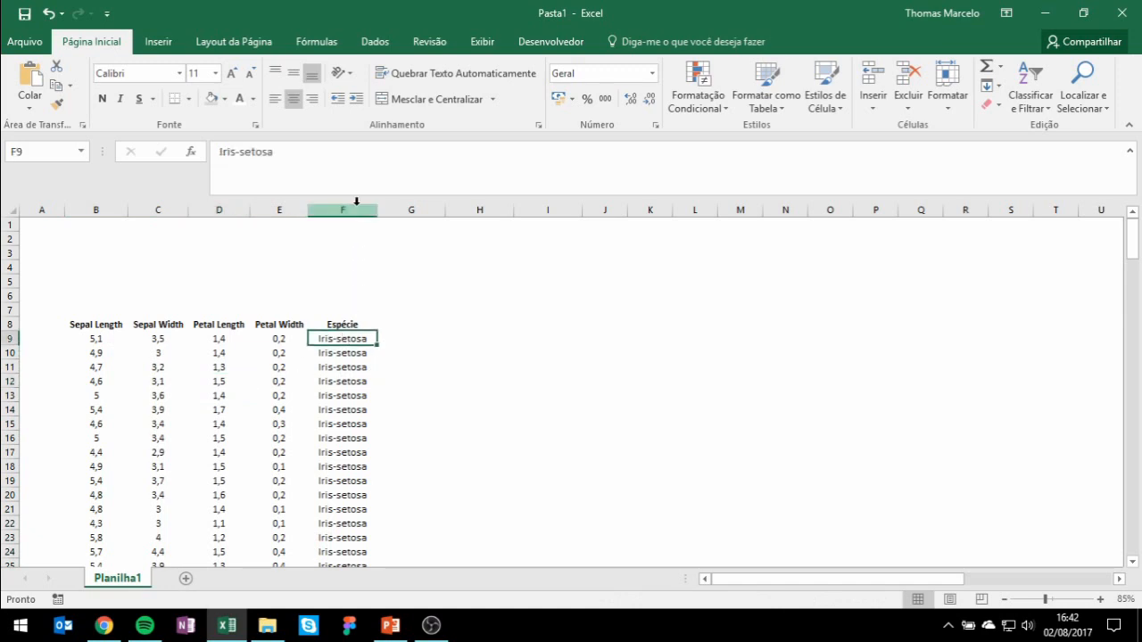
pyautogui.scroll(-15, 356, 348)
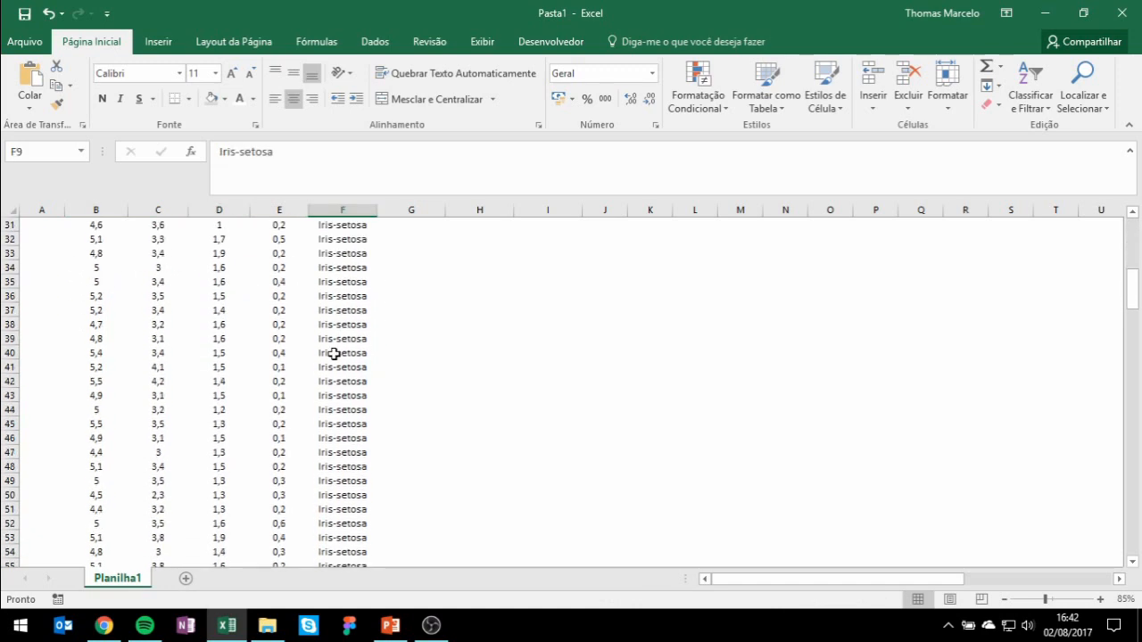
pyautogui.scroll(10, 345, 367)
pyautogui.scroll(5, 345, 367)
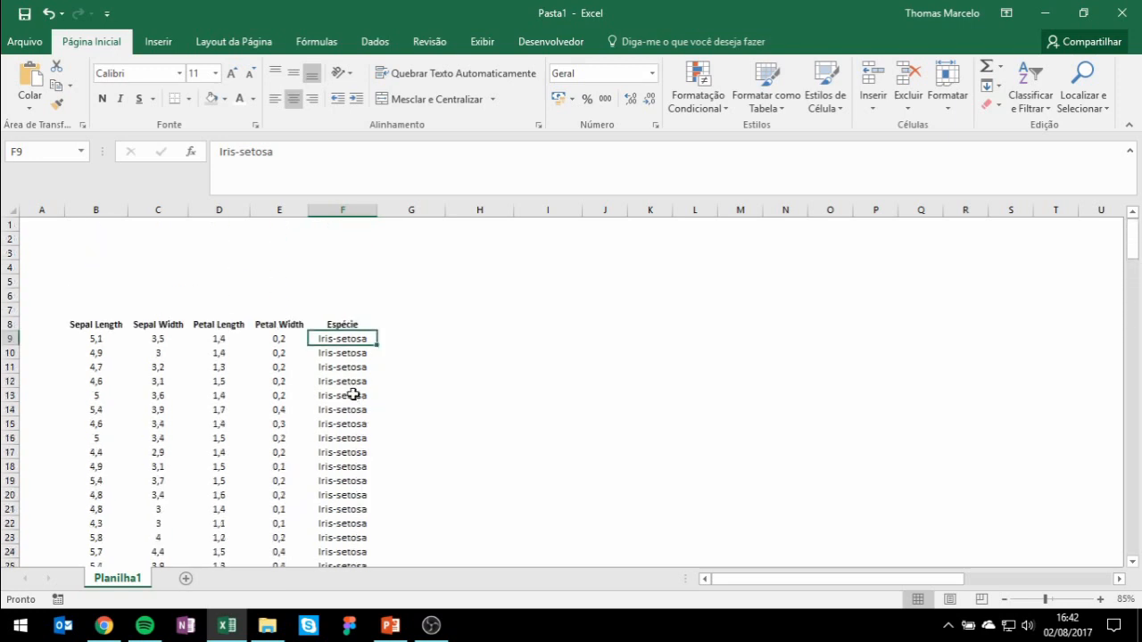
pyautogui.hotkey('ctrl', 'c')
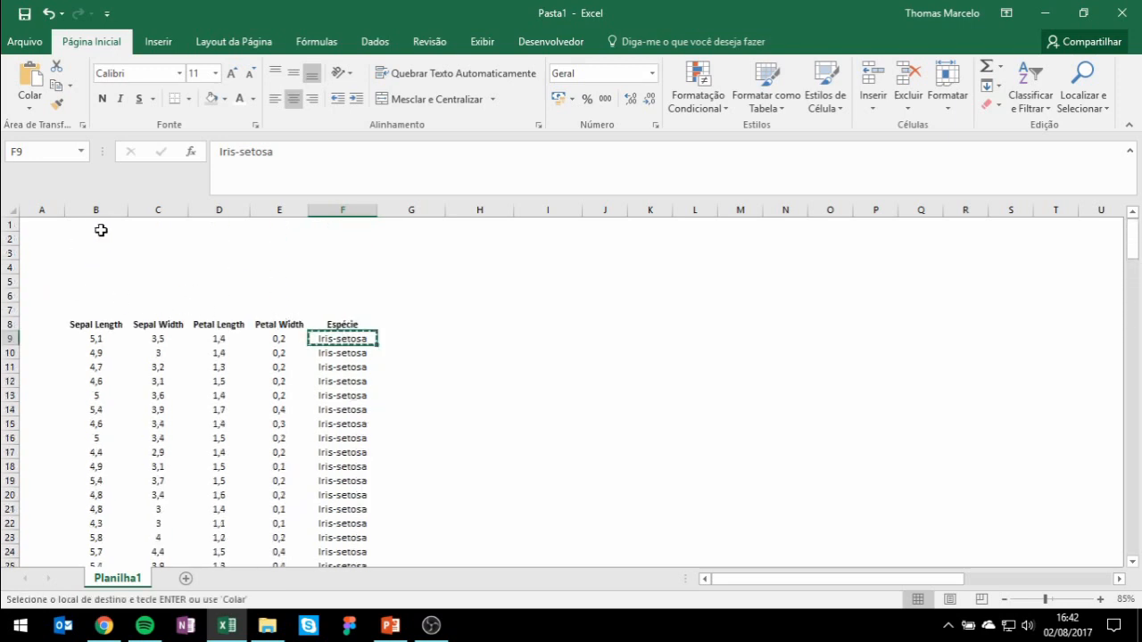
pyautogui.click(96, 225)
pyautogui.click(89, 238)
pyautogui.click(12, 110)
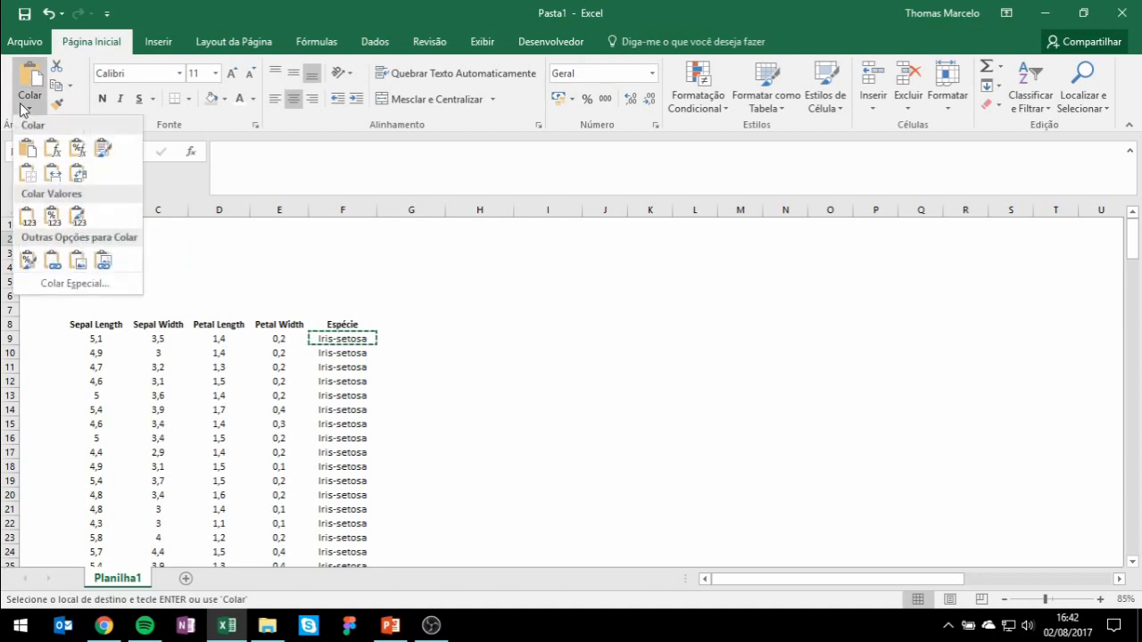
pyautogui.click(26, 132)
# Enter the code 1, 0, 0 for Iris-setosa in cells C2 to E2.
pyautogui.click(166, 242)
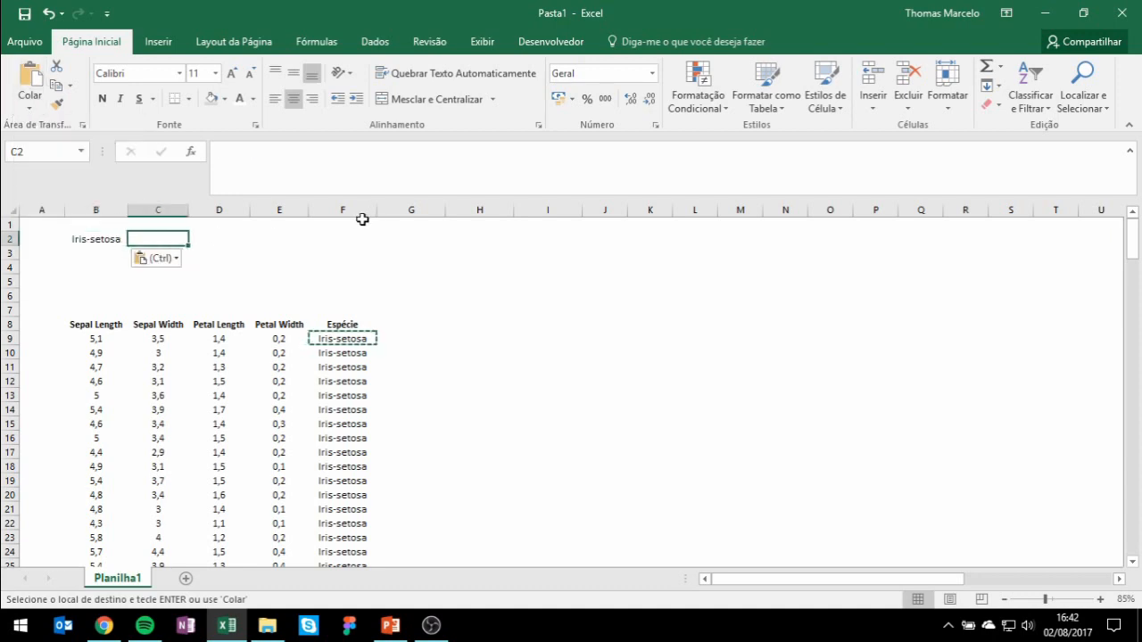
pyautogui.write('1')
pyautogui.press('Tab')
pyautogui.write('0')
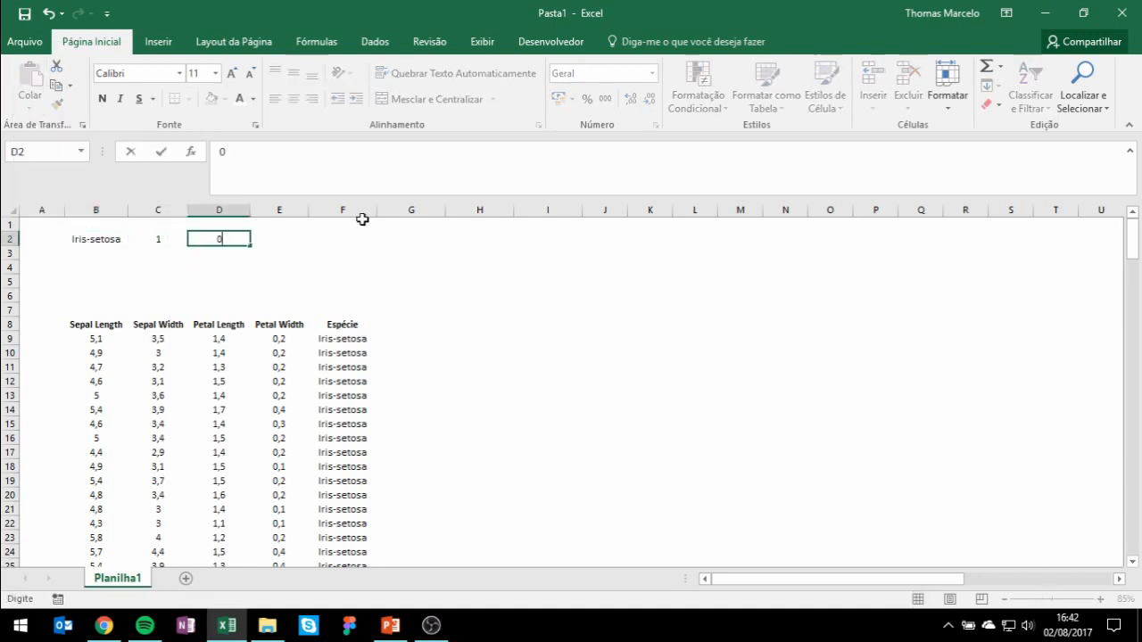
pyautogui.press('Tab')
pyautogui.write('0')
pyautogui.press('Tab')
# Copy the species name Iris-versicolor from F64 into cell B3.
pyautogui.scroll(-18, 339, 356)
pyautogui.click(361, 357)
pyautogui.hotkey('ctrl', 'c')
pyautogui.scroll(8, 152, 274)
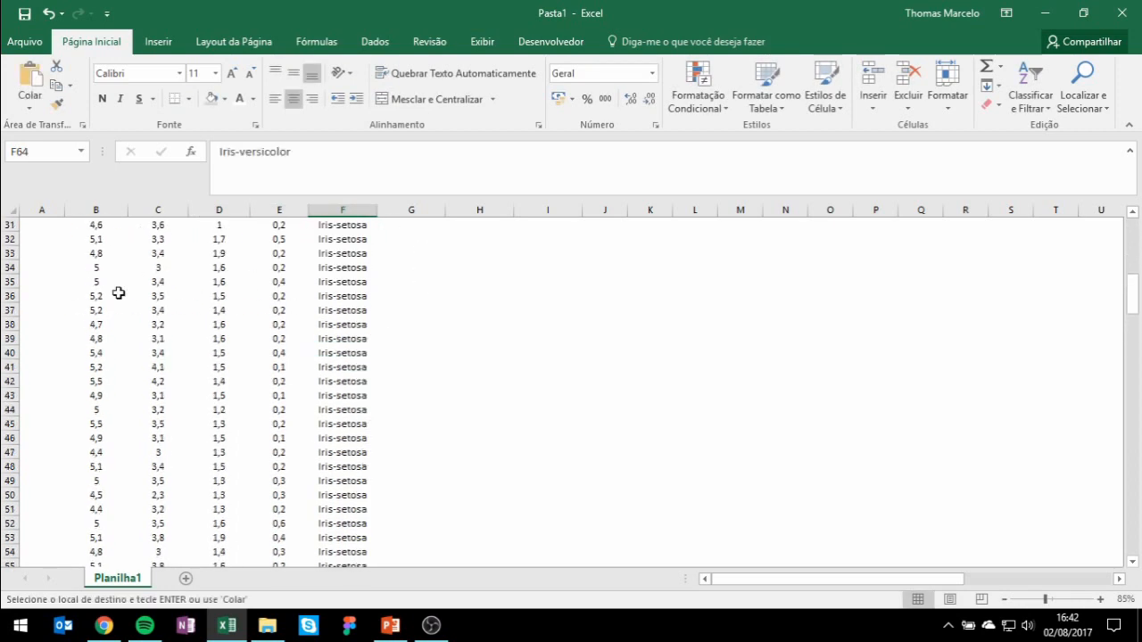
pyautogui.scroll(10, 151, 274)
pyautogui.click(94, 251)
pyautogui.click(31, 87)
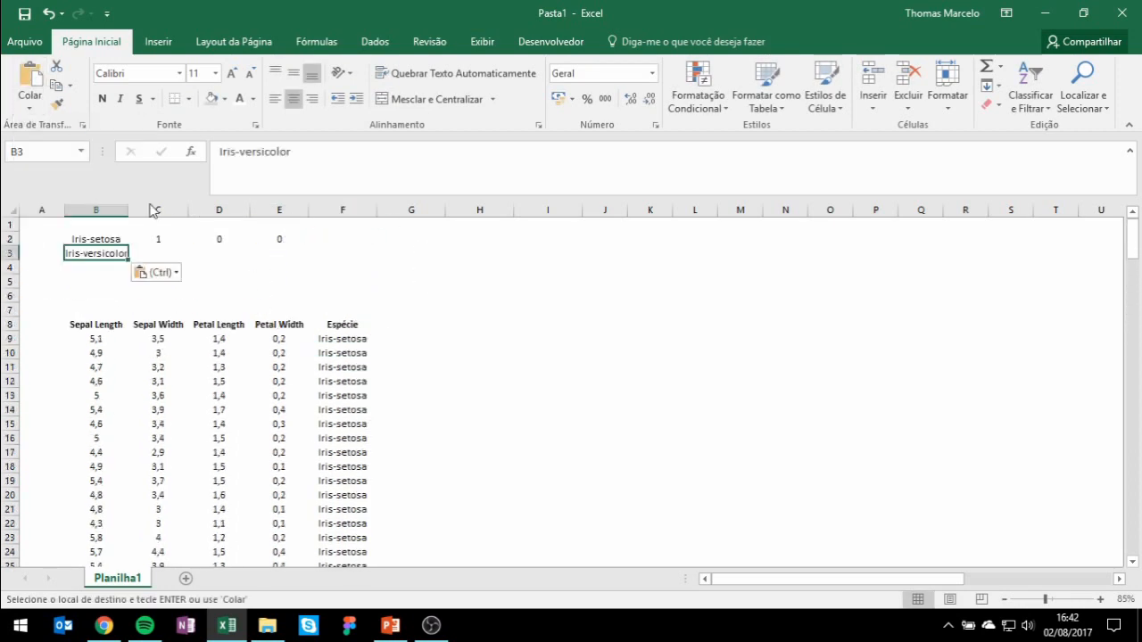
# Enter the code 0, 1, 0 for Iris-versicolor in cells C3 to E3.
pyautogui.click(158, 253)
pyautogui.write('0')
pyautogui.press('Tab')
pyautogui.write('1')
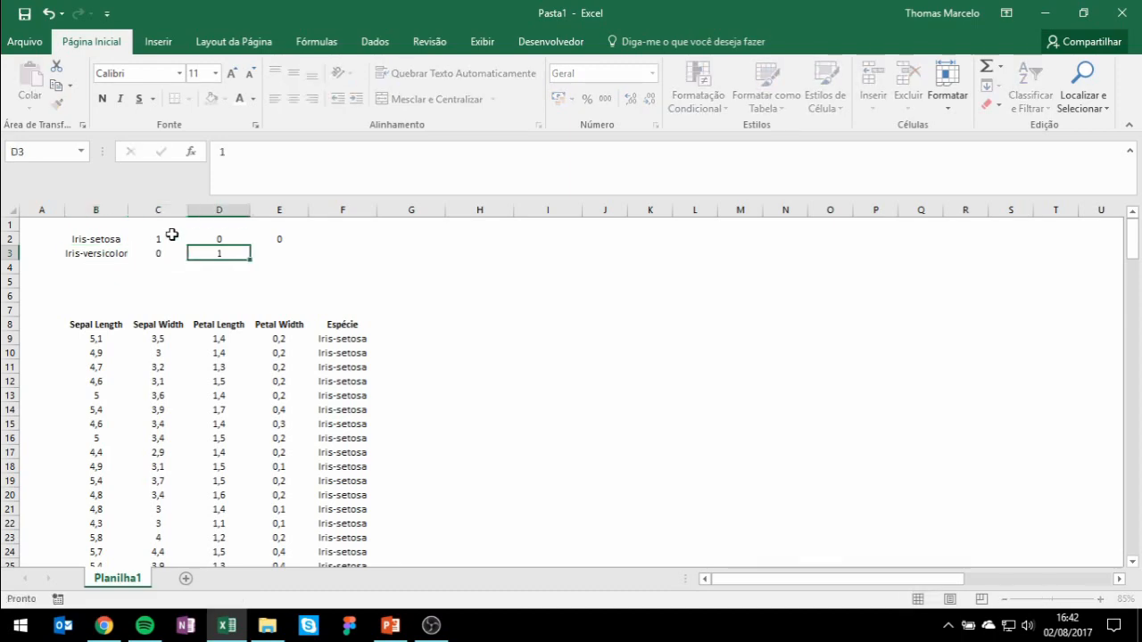
pyautogui.press('Tab')
pyautogui.write('0')
pyautogui.press('Tab')
# Copy the species name Iris-virginica from F133 into cell B4.
pyautogui.scroll(-20, 321, 369)
pyautogui.scroll(-15, 365, 458)
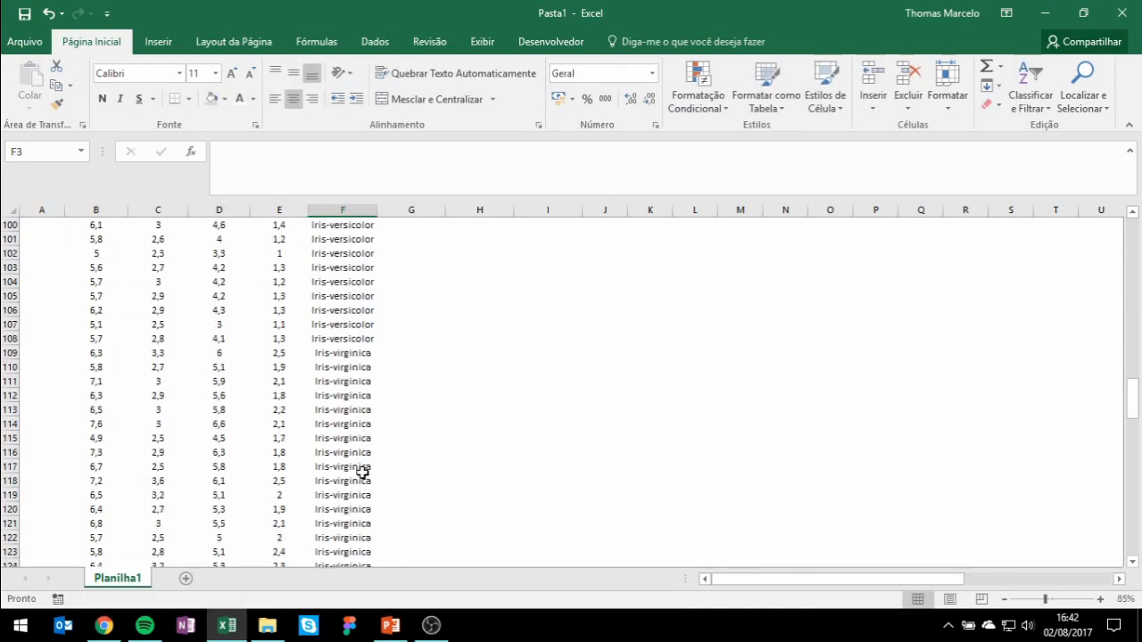
pyautogui.click(342, 394)
pyautogui.hotkey('ctrl', 'c')
pyautogui.scroll(14, 395, 407)
pyautogui.scroll(20, 395, 407)
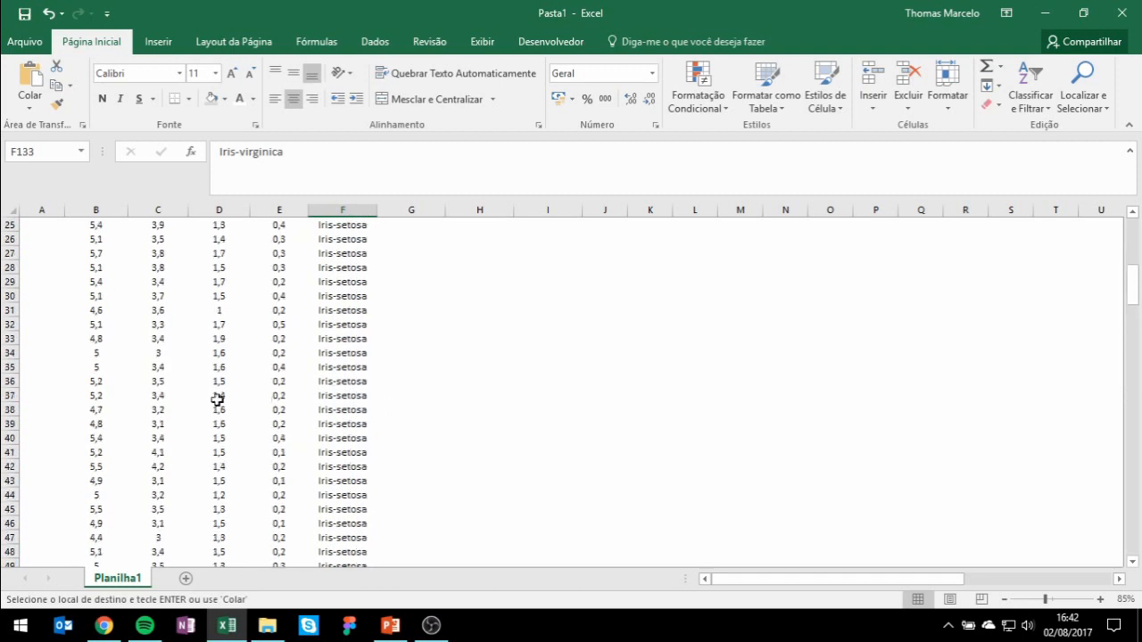
pyautogui.click(96, 267)
pyautogui.click(30, 104)
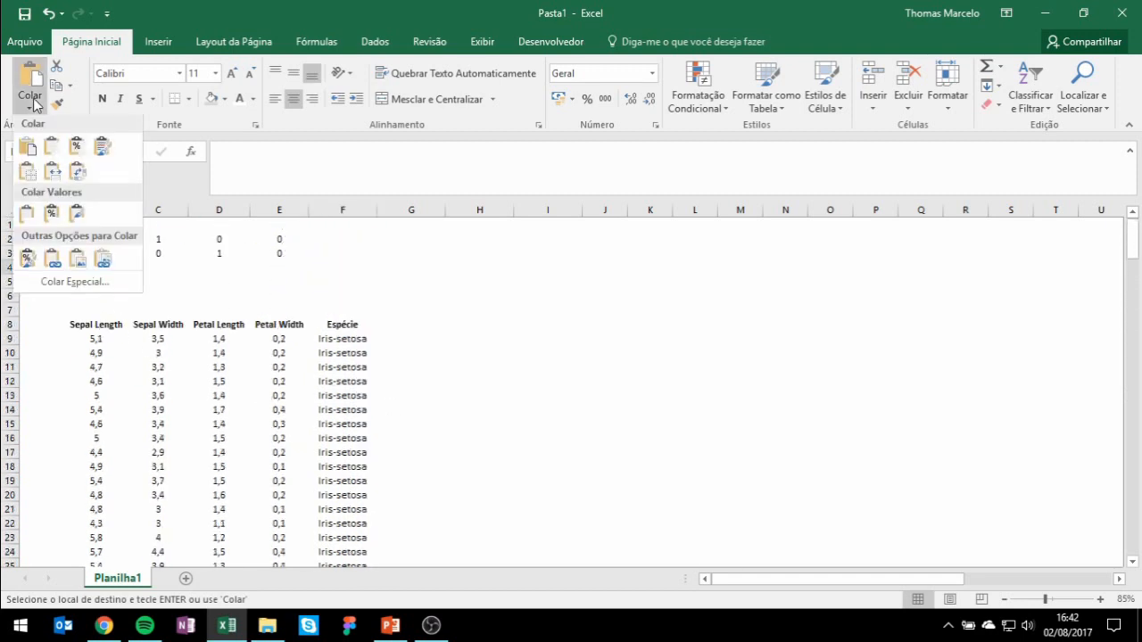
pyautogui.click(29, 143)
# Enter the code 0, 0, 1 for Iris-virginica in cells C4 to E4.
pyautogui.click(157, 256)
pyautogui.click(159, 269)
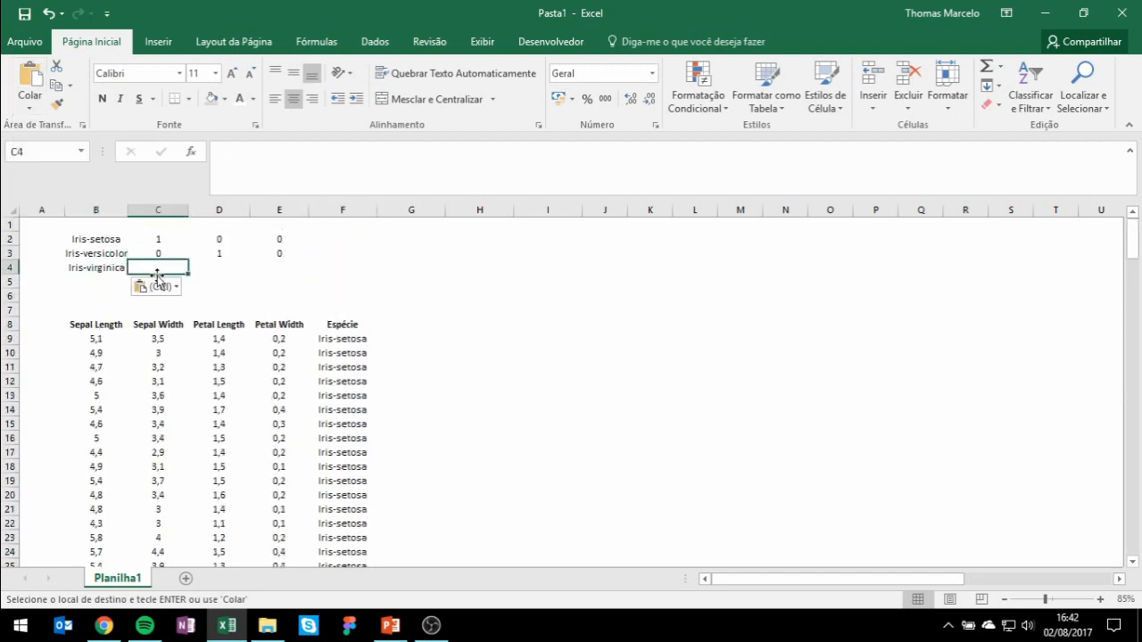
pyautogui.write('0')
pyautogui.press('Tab')
pyautogui.press('Tab')
pyautogui.write('1')
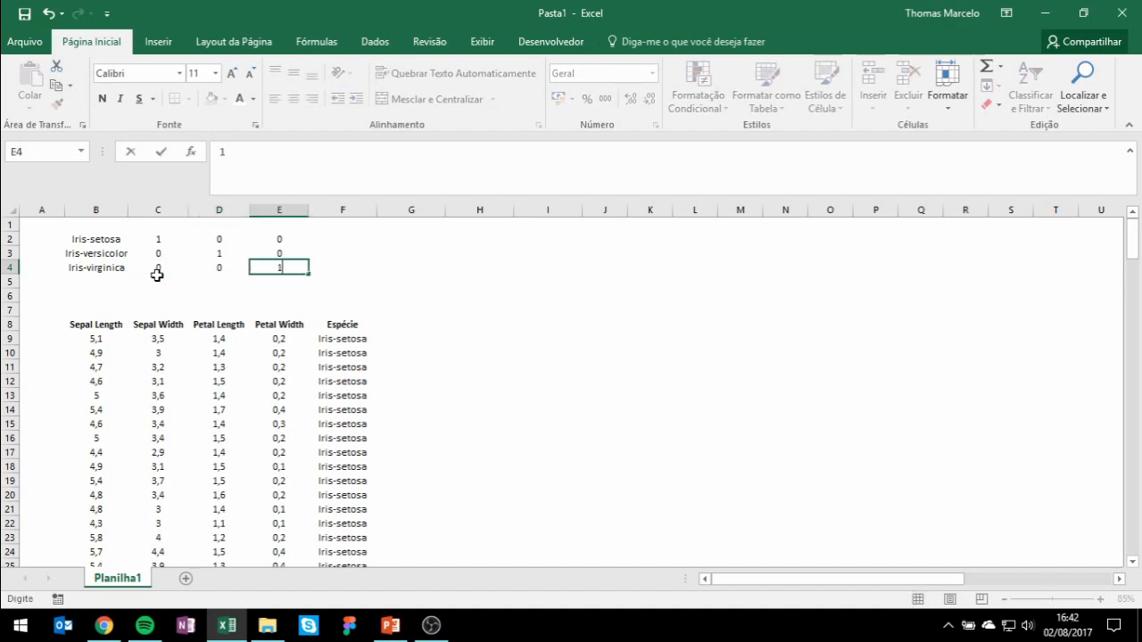
pyautogui.press('Tab')
# Enter the header Espécie1 in G8 and extend it as a series to Espécie2 and Espécie3 in H8 and I8.
pyautogui.click(523, 323)
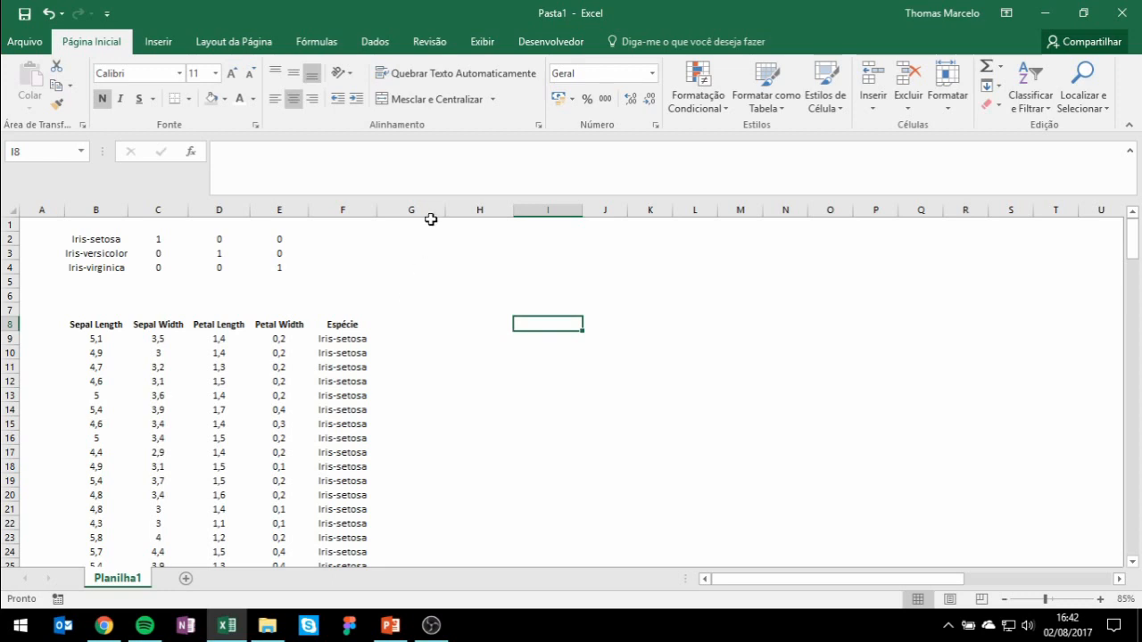
pyautogui.click(379, 327)
pyautogui.write('Espe')
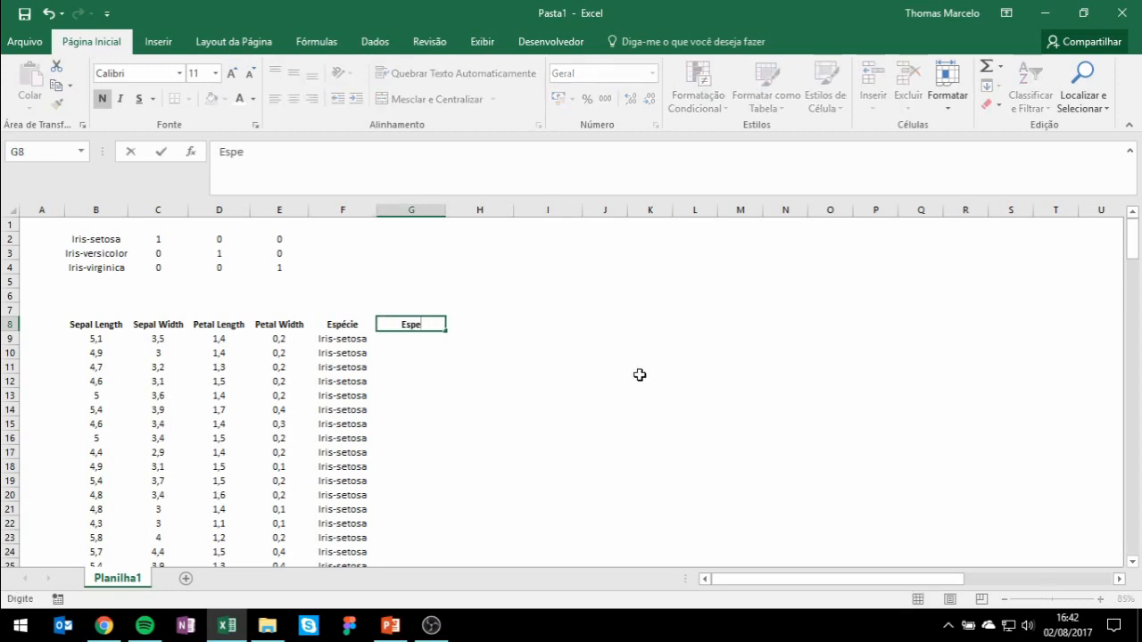
pyautogui.press('BackSpace')
pyautogui.write('écie1')
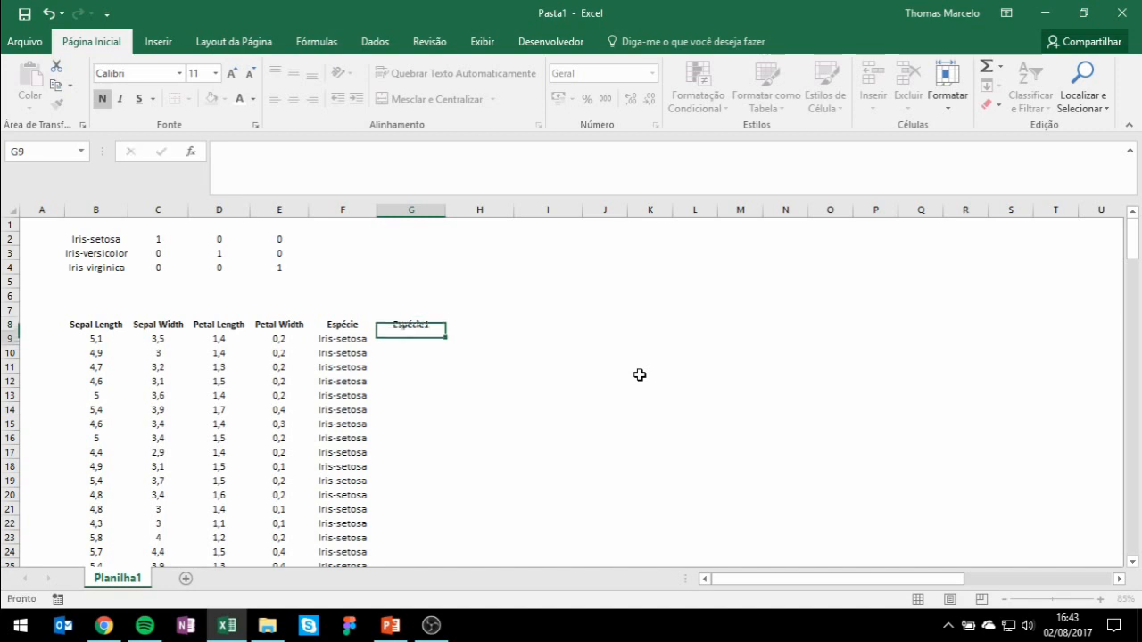
pyautogui.click(675, 377)
pyautogui.click(432, 323)
pyautogui.moveTo(446, 335); pyautogui.dragTo(575, 338)
pyautogui.click(482, 479)
# Start a PROCV formula in G9 with $F9 as the lookup value, locking only the column.
pyautogui.click(427, 341)
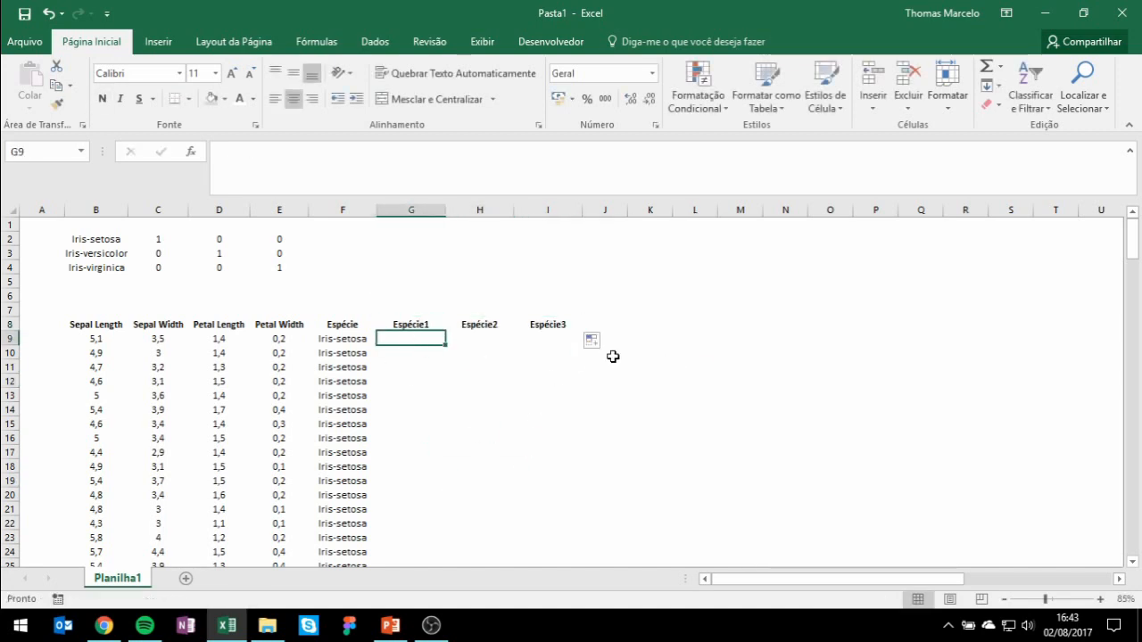
pyautogui.write('=procv(')
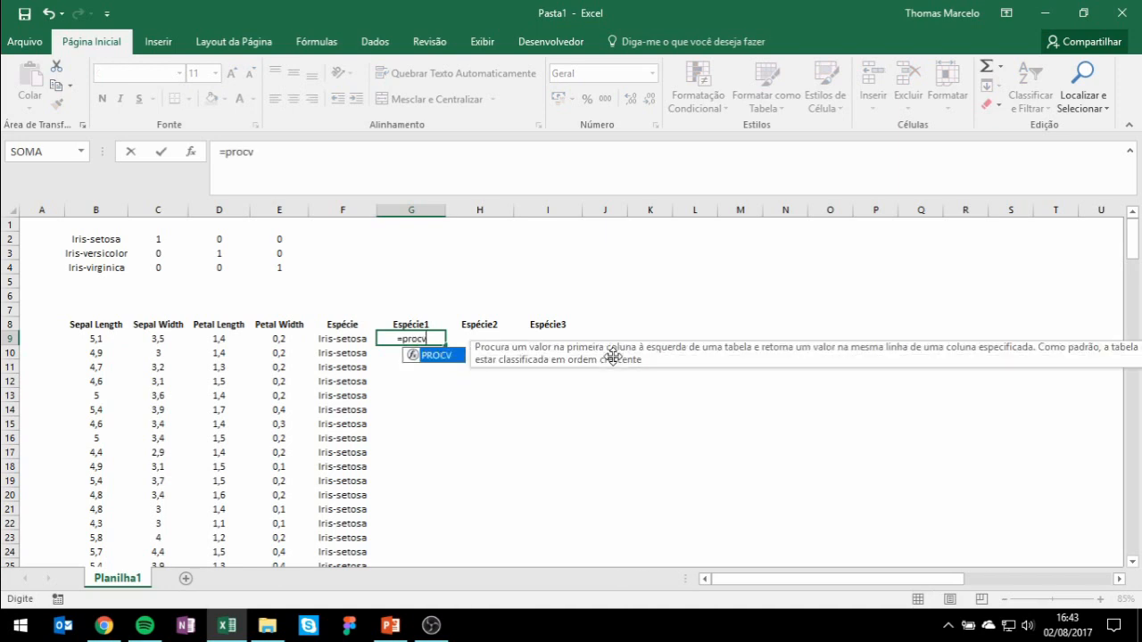
pyautogui.click(343, 339)
pyautogui.click(257, 152)
pyautogui.write('$')
pyautogui.press('F4')
pyautogui.click(288, 154)
pyautogui.write(';')
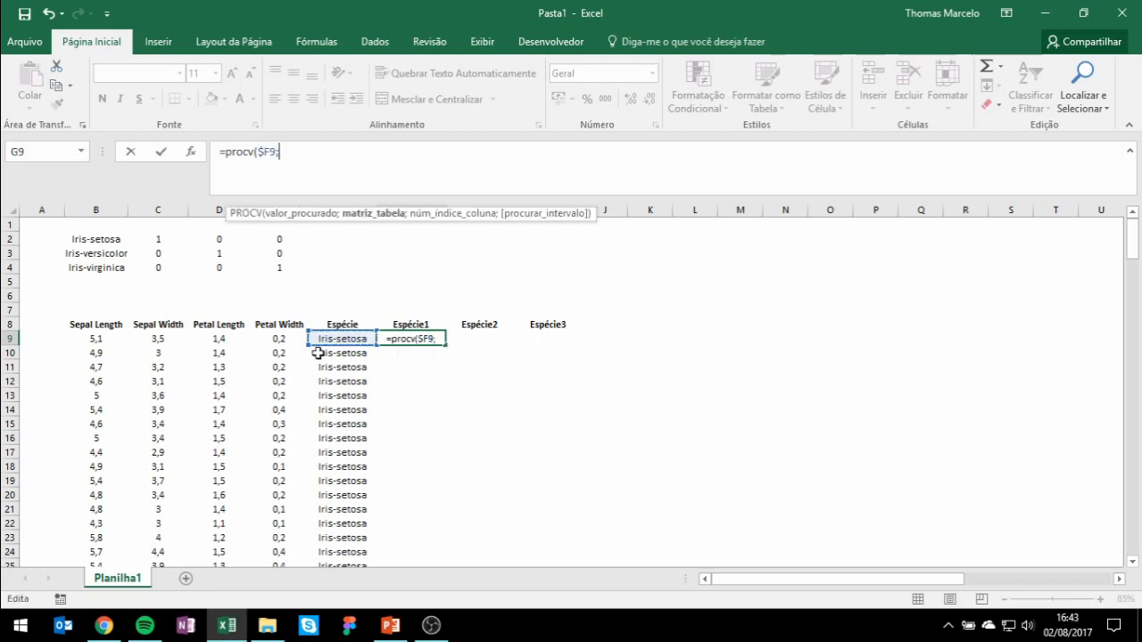
# Complete the G9 formula with the absolute table range $B$2:$E$4, column index 2 and the exact-match option FALSO.
pyautogui.moveTo(106, 246); pyautogui.dragTo(278, 267)
pyautogui.press('F4')
pyautogui.write(';')
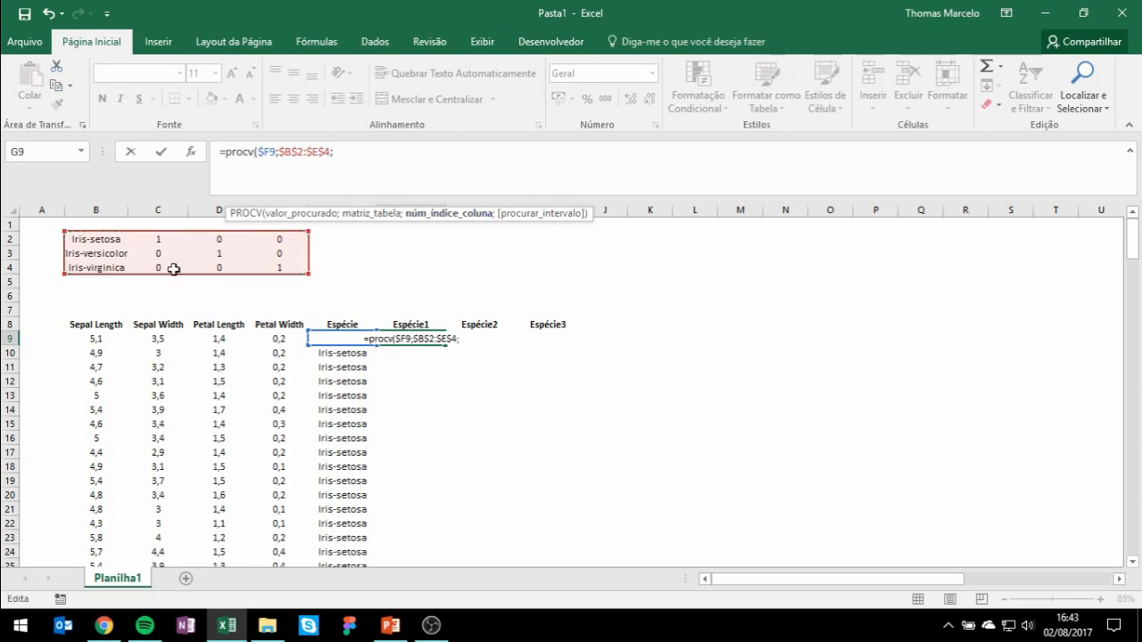
pyautogui.write('2;')
pyautogui.doubleClick(453, 244)
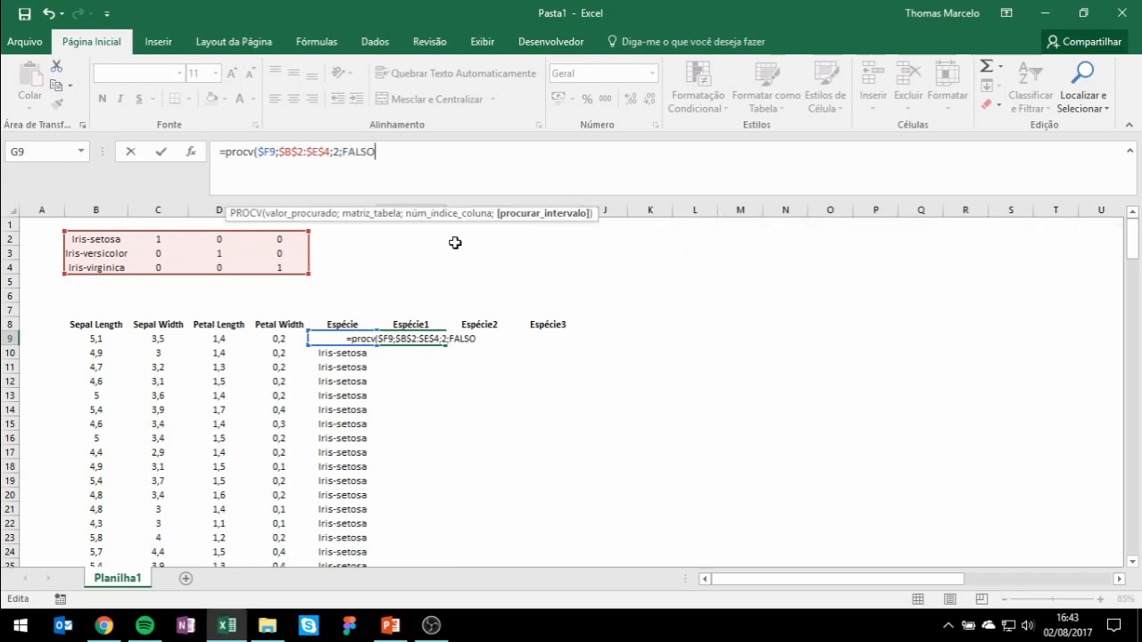
pyautogui.write(')')
pyautogui.press('Return')
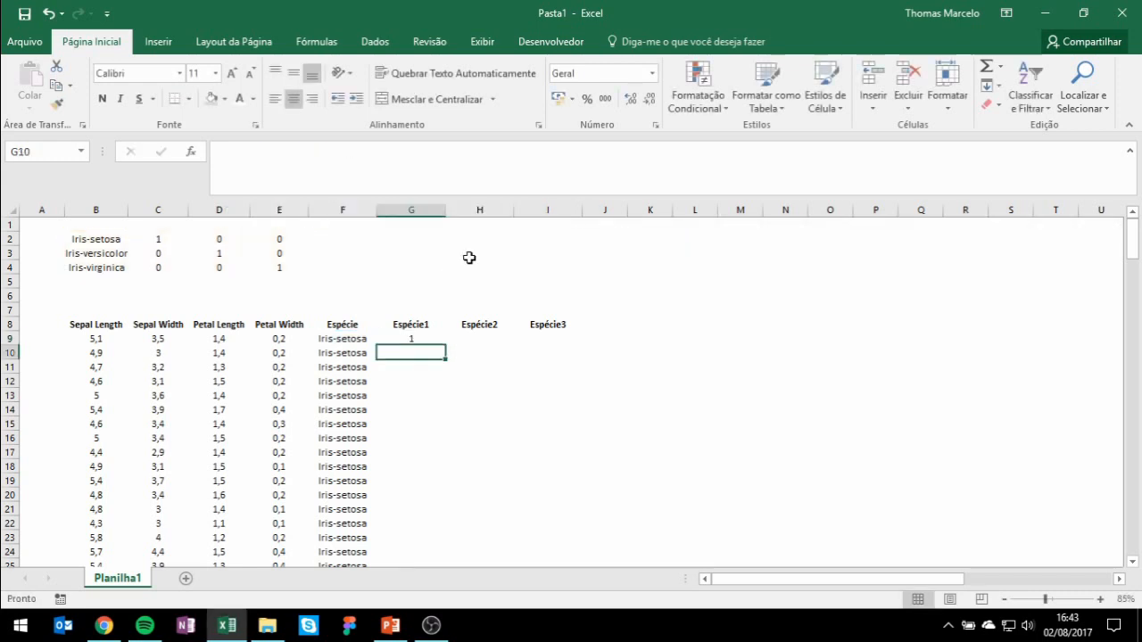
# Fill the G9 formula across to H9 and I9, and set the column index in H9 to 3.
pyautogui.click(418, 338)
pyautogui.moveTo(446, 345); pyautogui.dragTo(512, 339)
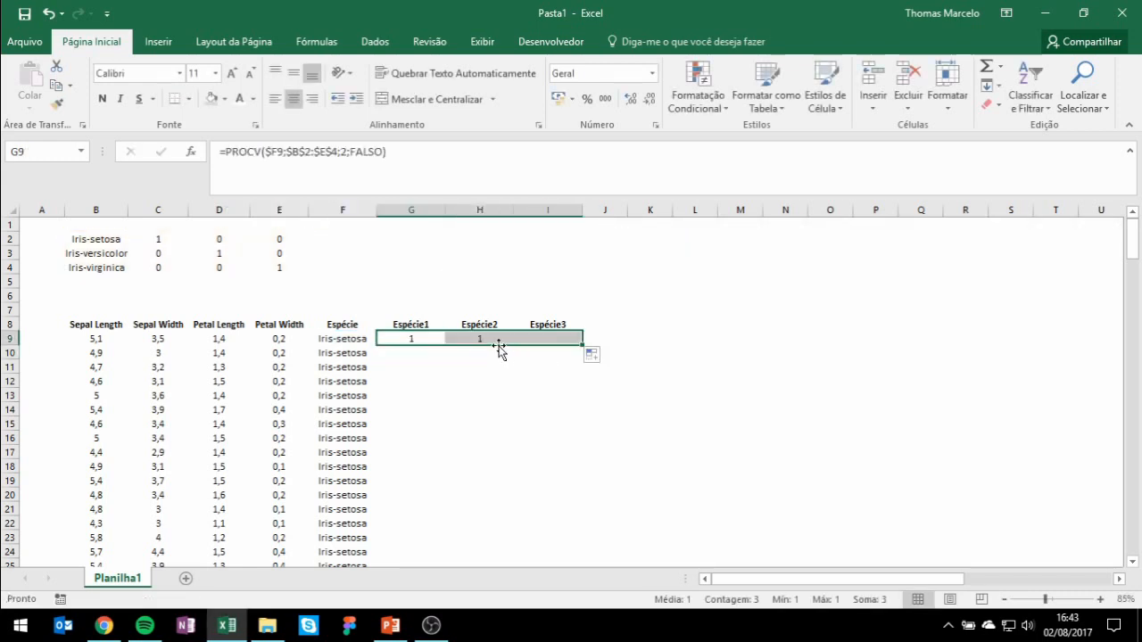
pyautogui.click(479, 339)
pyautogui.click(415, 175)
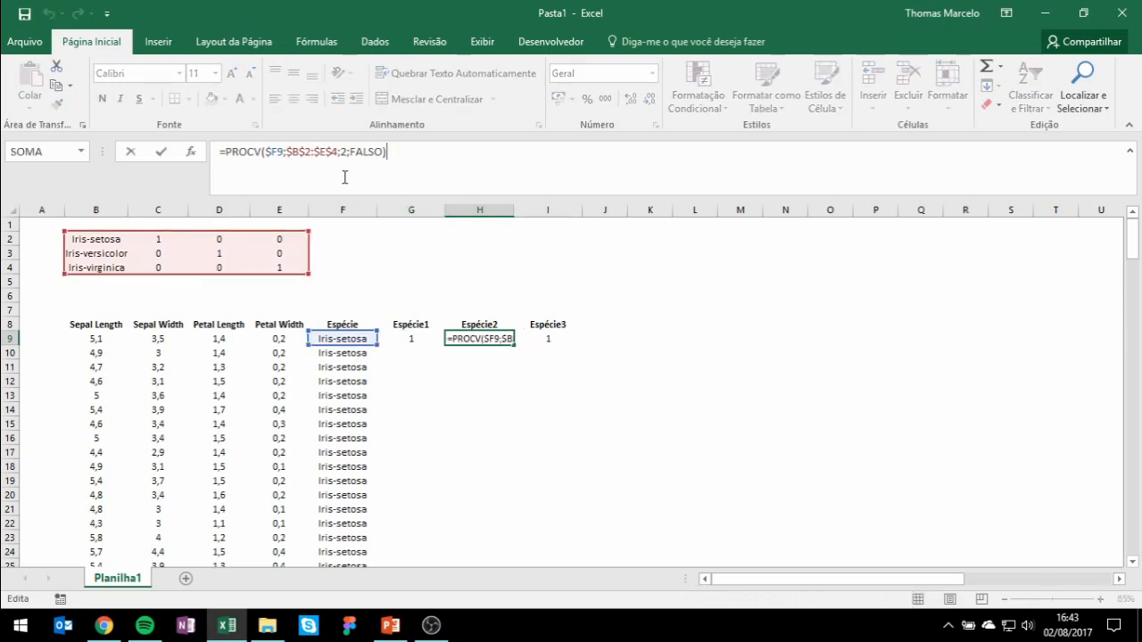
pyautogui.write('3')
pyautogui.press('Return')
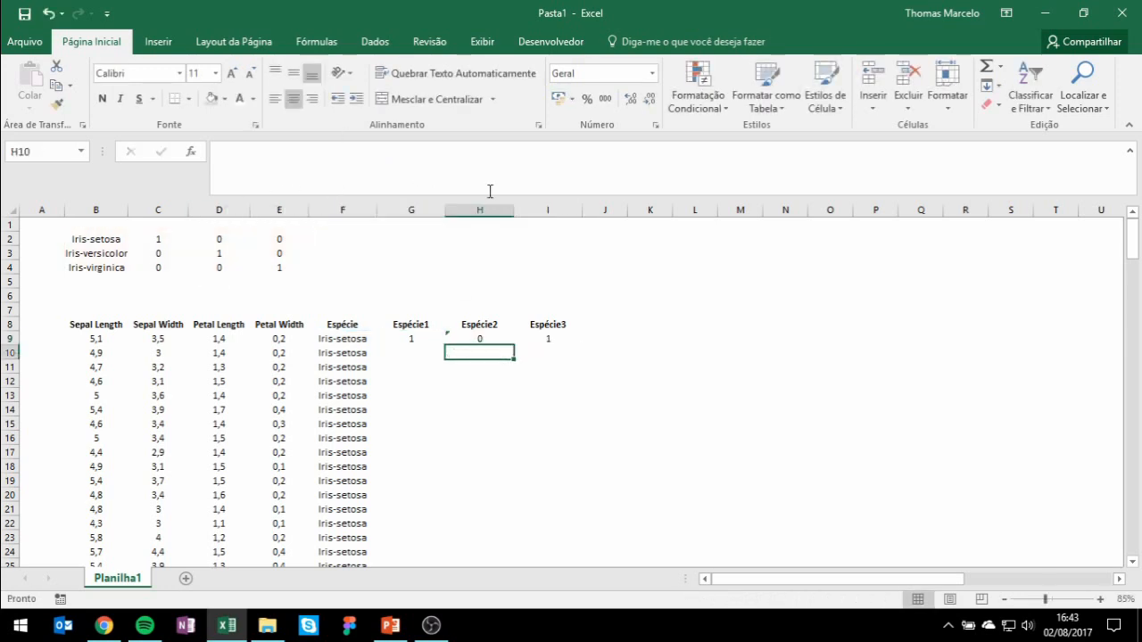
# Set the column index of the PROCV formula in I9 to 4.
pyautogui.click(548, 340)
pyautogui.click(372, 158)
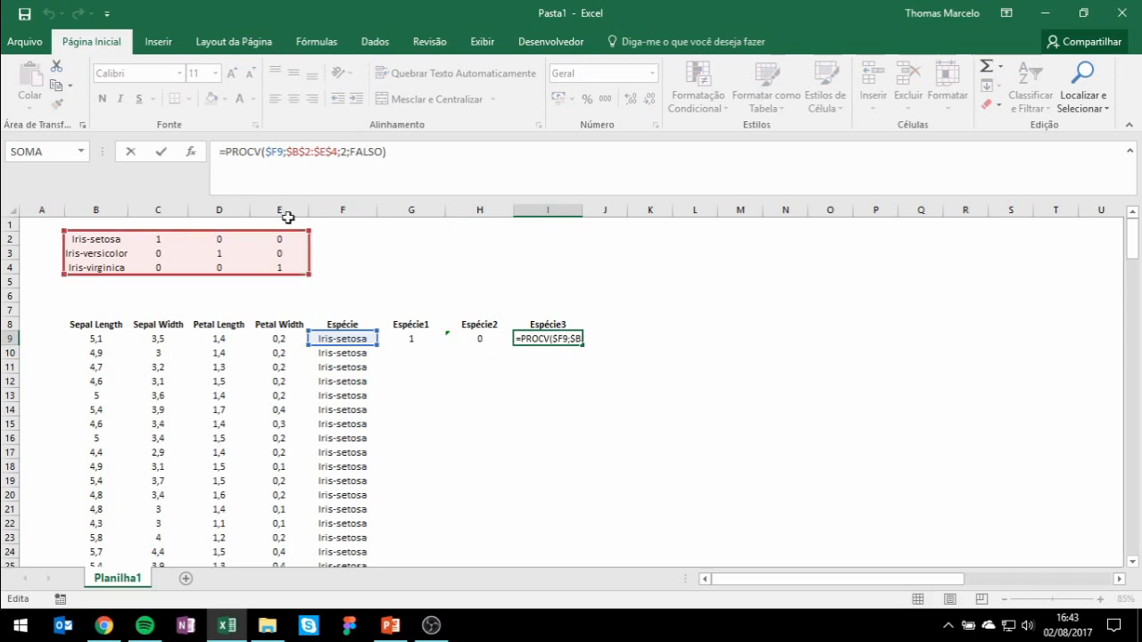
pyautogui.moveTo(346, 153); pyautogui.dragTo(343, 151)
pyautogui.write('4')
pyautogui.press('Return')
# Fill the formulas in G9:I9 down to the last data row, 158, and check the codes for each species.
pyautogui.moveTo(651, 469); pyautogui.dragTo(644, 454)
pyautogui.moveTo(410, 339); pyautogui.dragTo(567, 341)
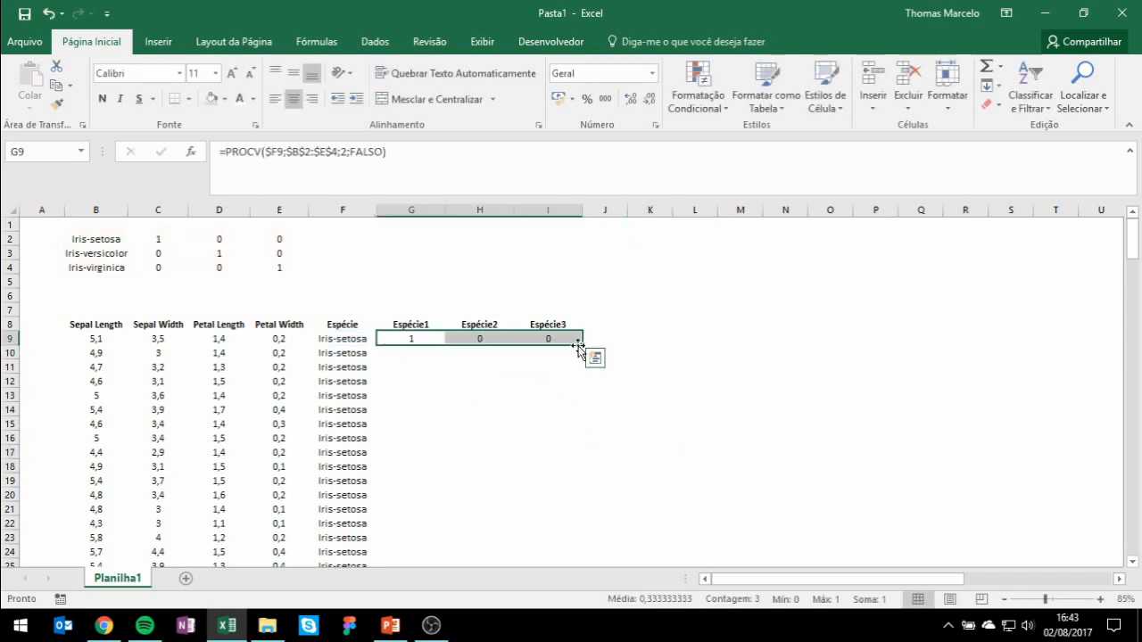
pyautogui.doubleClick(579, 344)
pyautogui.scroll(-20, 401, 375)
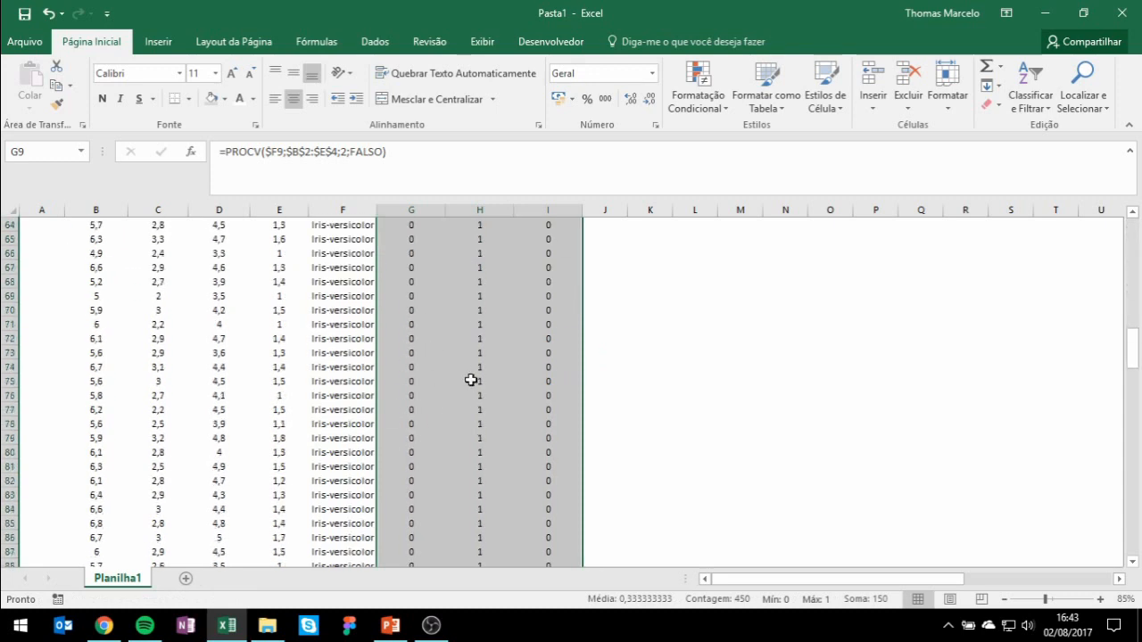
pyautogui.click(339, 330)
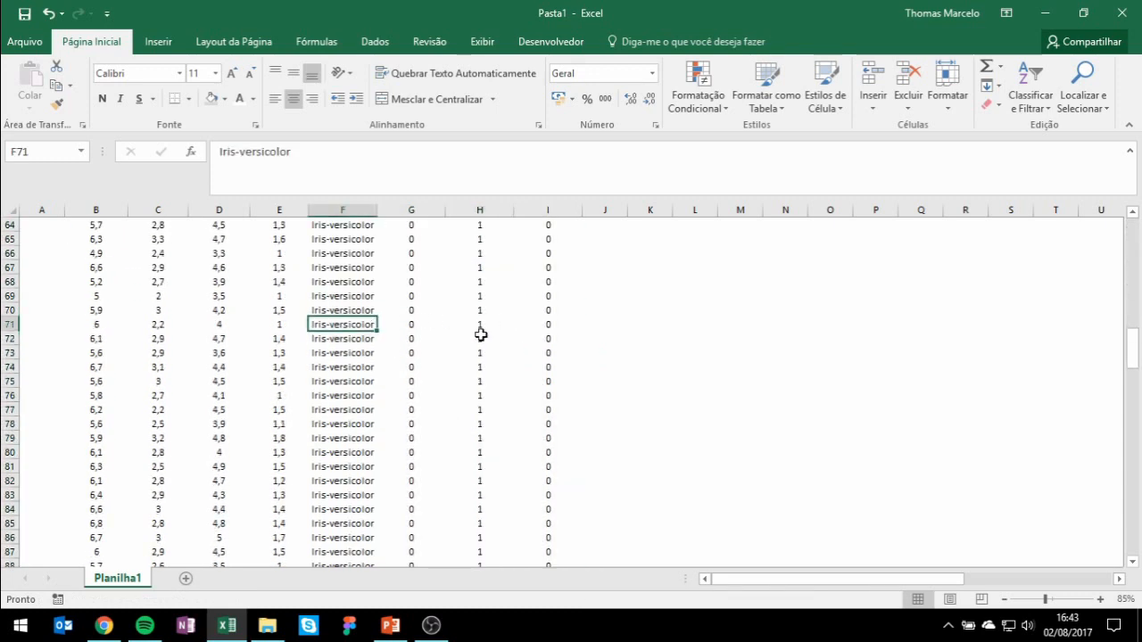
pyautogui.scroll(-20, 482, 339)
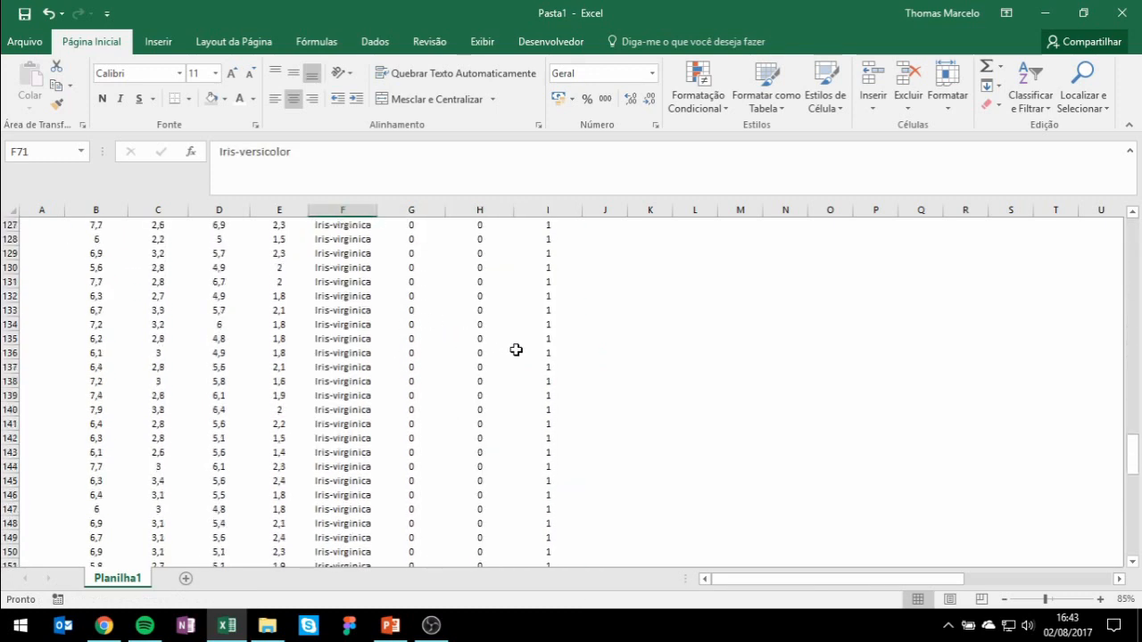
pyautogui.scroll(20, 318, 413)
pyautogui.scroll(15, 308, 413)
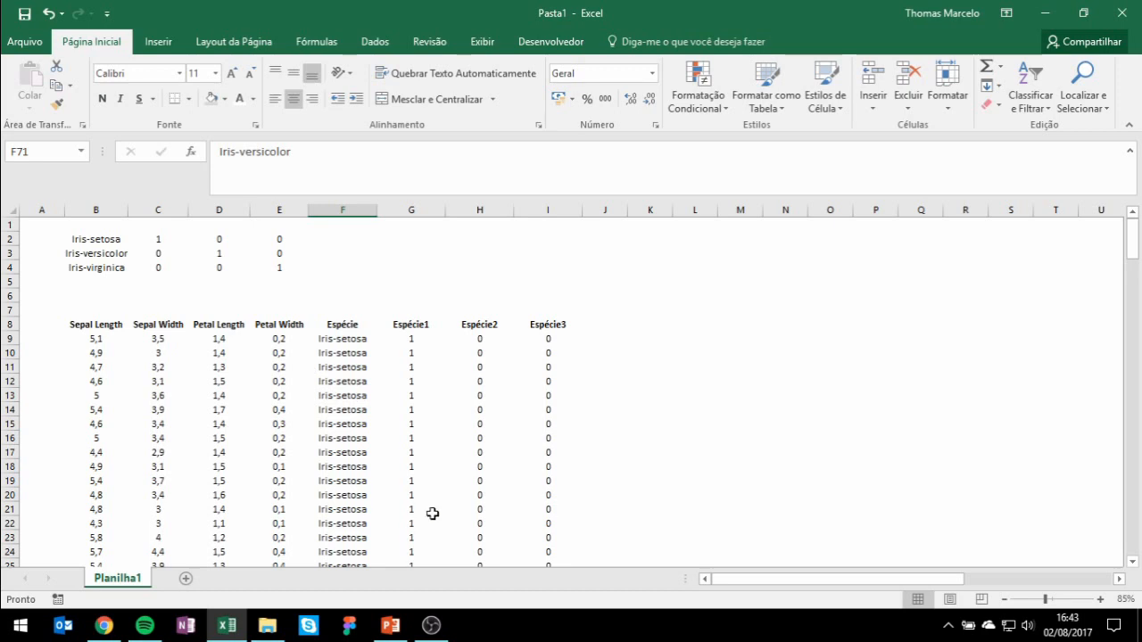
# Count off the last ten Iris-setosa samples in the Petal Width column, from E58 up to E49.
pyautogui.moveTo(288, 325); pyautogui.dragTo(304, 392)
pyautogui.moveTo(284, 338); pyautogui.dragTo(280, 541)
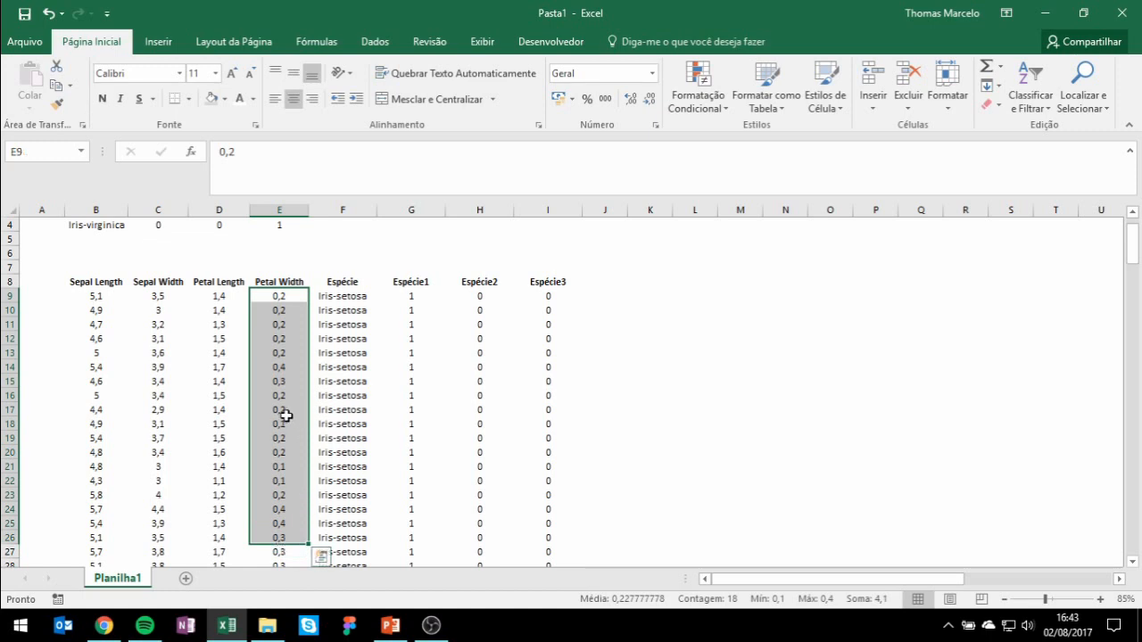
pyautogui.scroll(-1, 284, 418)
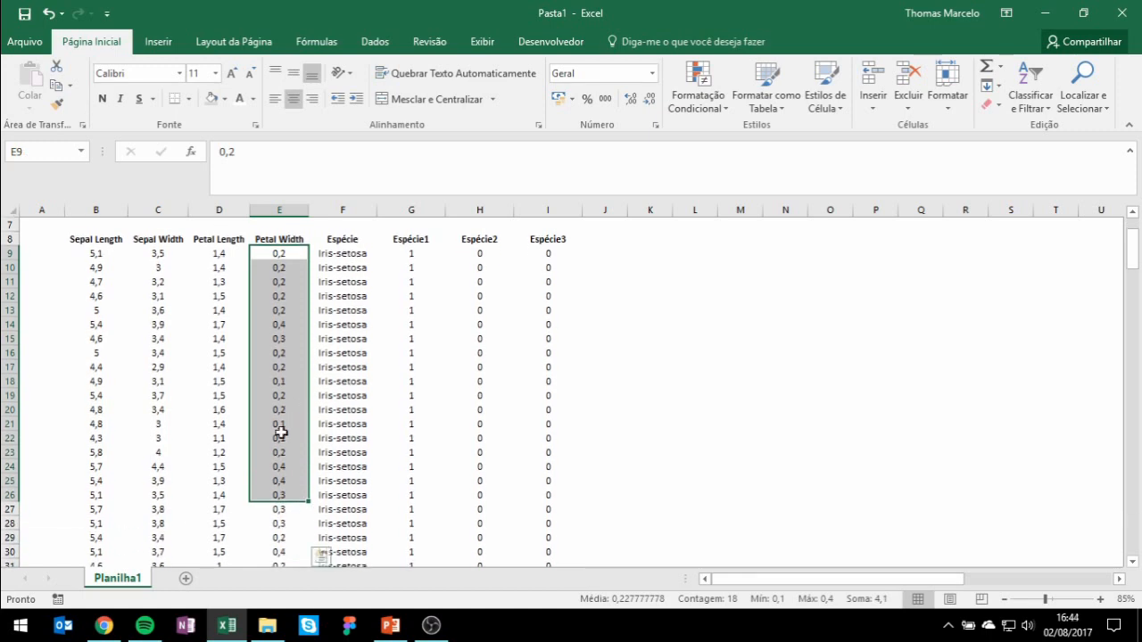
pyautogui.scroll(-7, 282, 431)
pyautogui.scroll(-5, 288, 418)
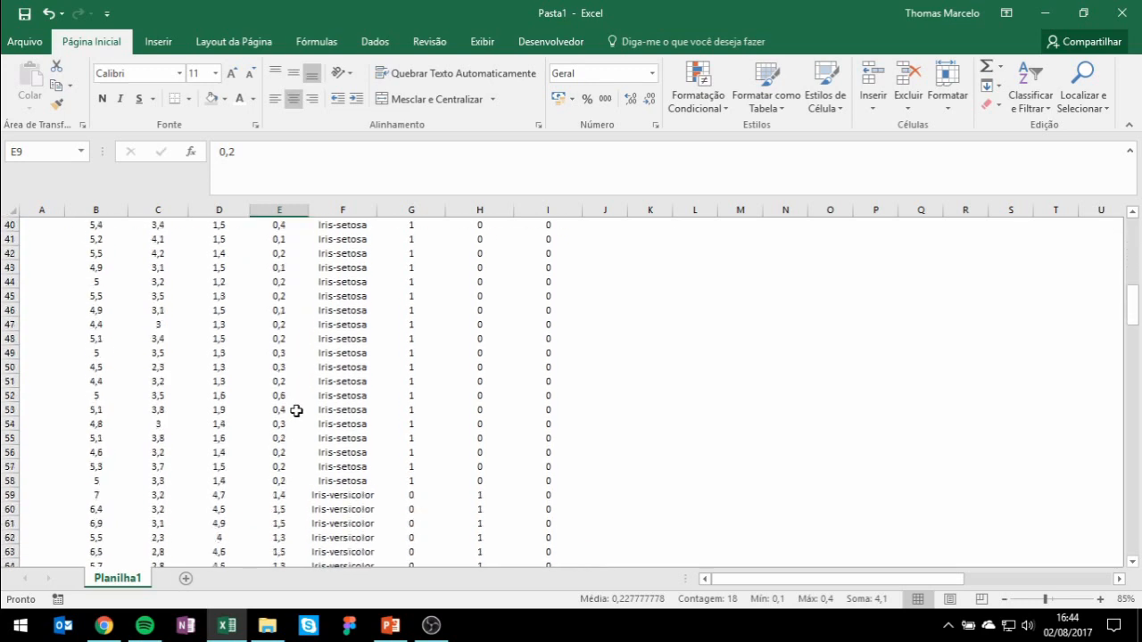
pyautogui.moveTo(284, 440); pyautogui.dragTo(285, 309)
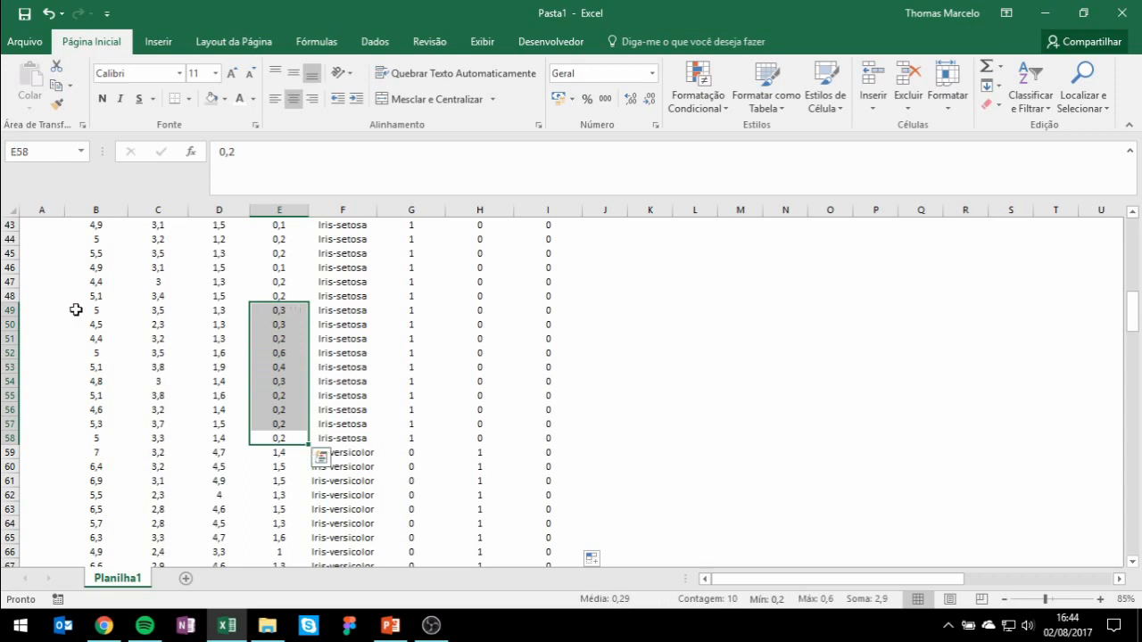
# Move the last ten Iris-setosa rows, 49 to 58, below the data set starting at row 162.
pyautogui.moveTo(9, 308); pyautogui.dragTo(10, 438)
pyautogui.hotkey('ctrl', 'c')
pyautogui.scroll(-20, 187, 417)
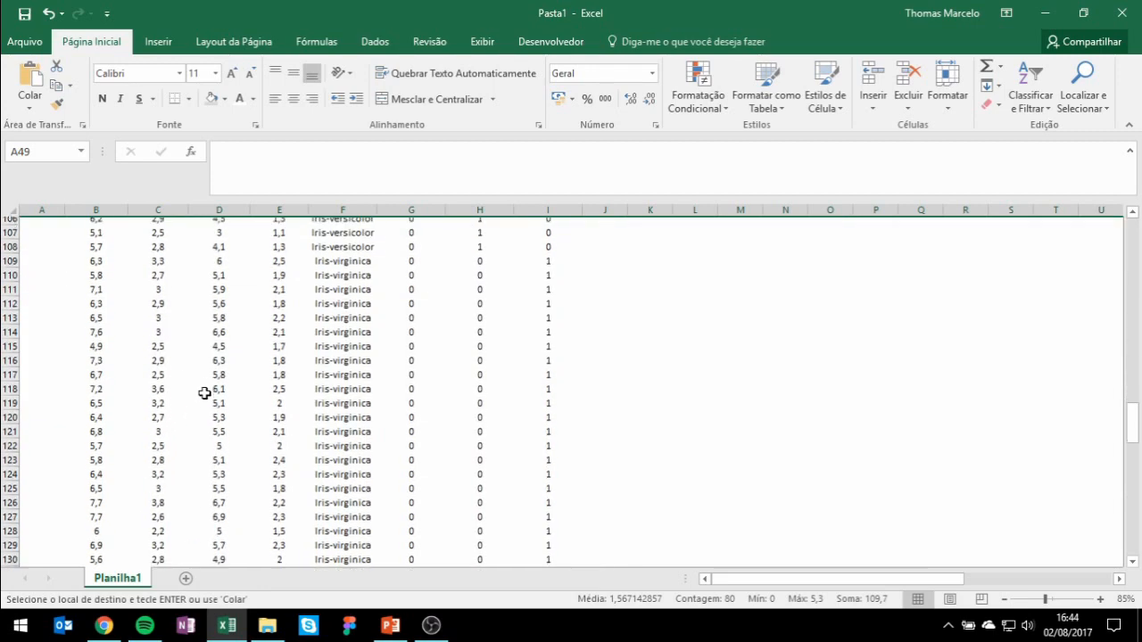
pyautogui.scroll(-2, 218, 378)
pyautogui.scroll(4, 122, 327)
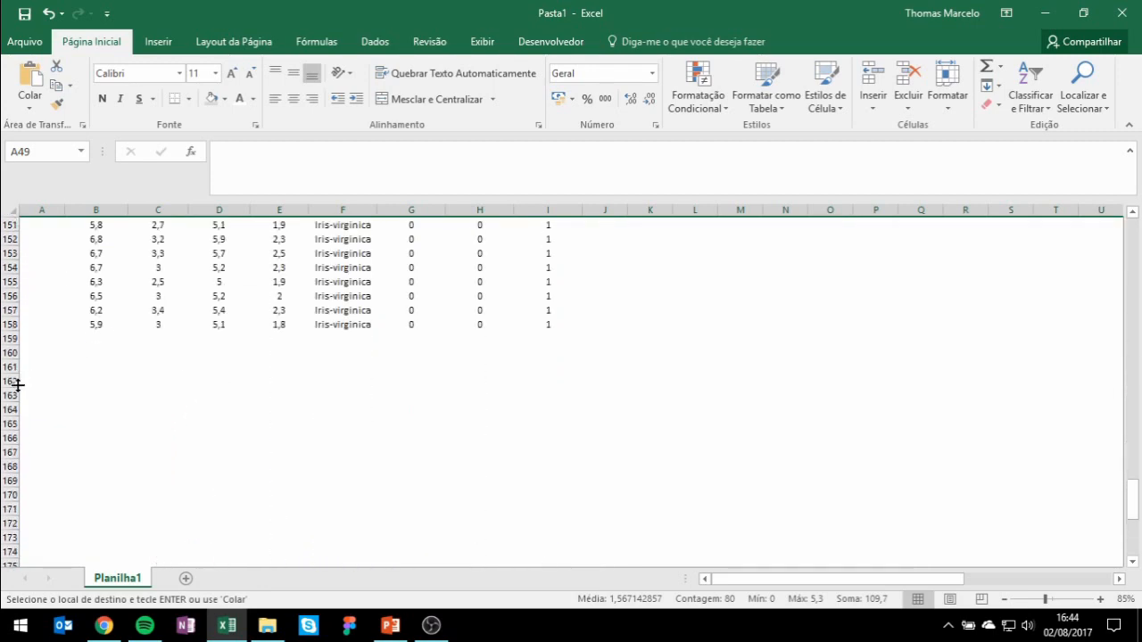
pyautogui.click(9, 381)
pyautogui.press('Return')
pyautogui.scroll(3, 237, 423)
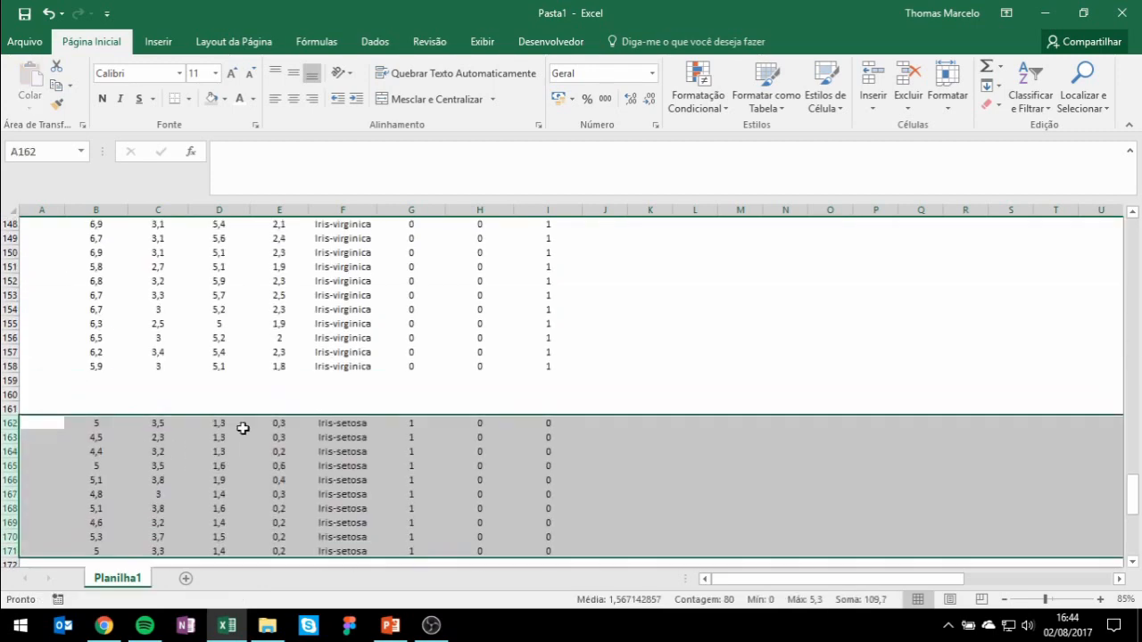
# Move the last ten Iris-versicolor rows, 99 to 108, directly below the moved Iris-setosa rows, starting at row 172.
pyautogui.scroll(20, 367, 447)
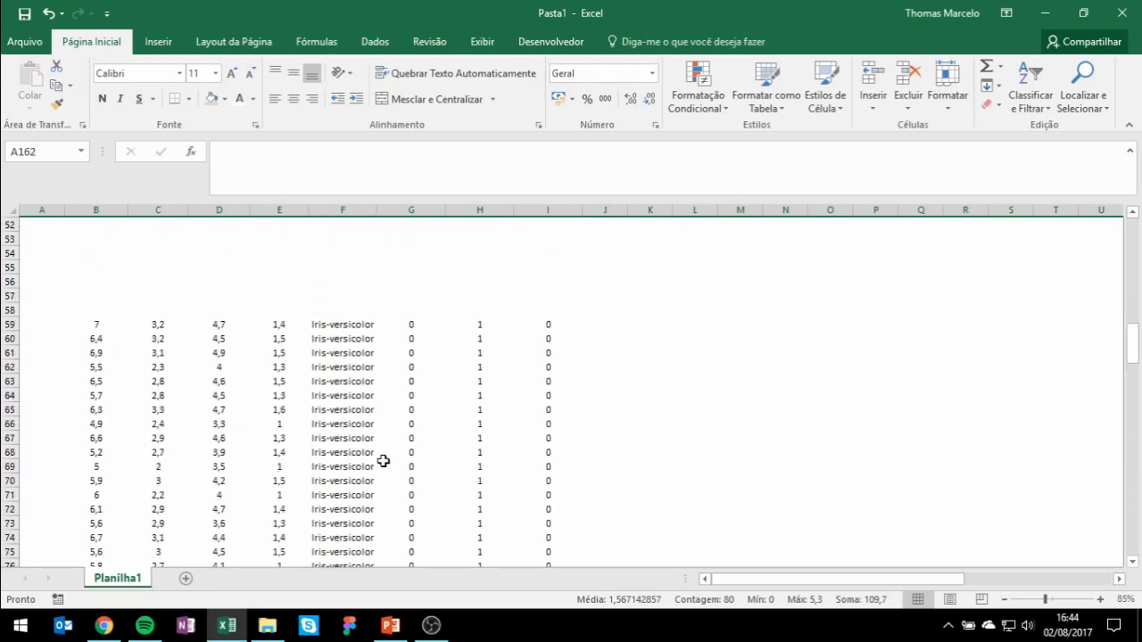
pyautogui.scroll(-20, 382, 461)
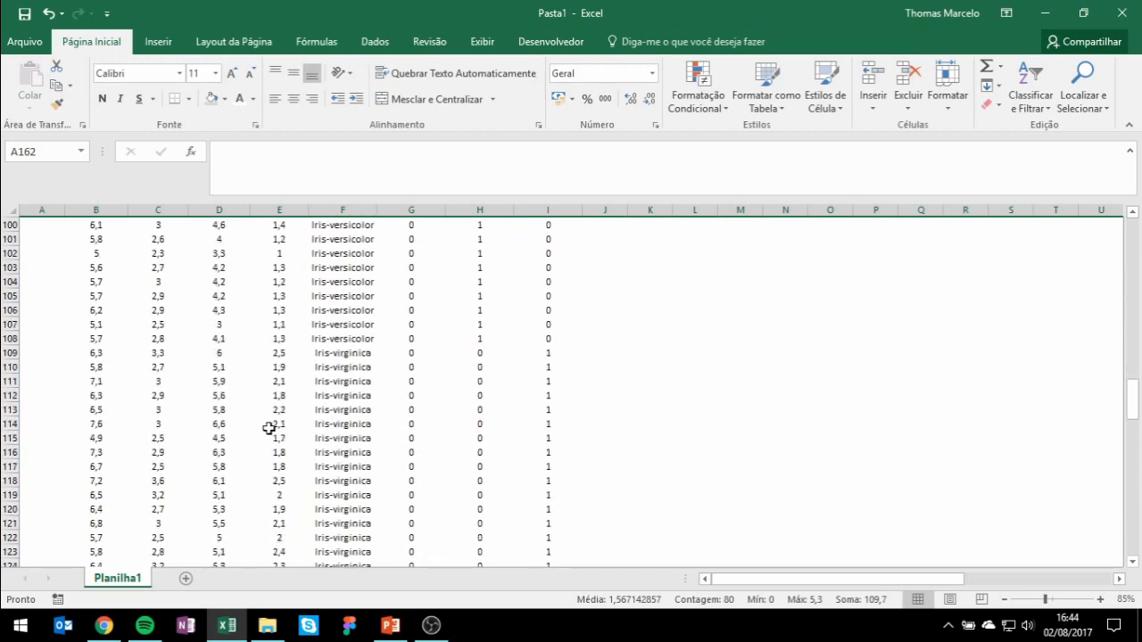
pyautogui.moveTo(365, 337); pyautogui.dragTo(368, 268)
pyautogui.moveTo(7, 267); pyautogui.dragTo(7, 397)
pyautogui.hotkey('ctrl', 'c')
pyautogui.scroll(-20, 125, 409)
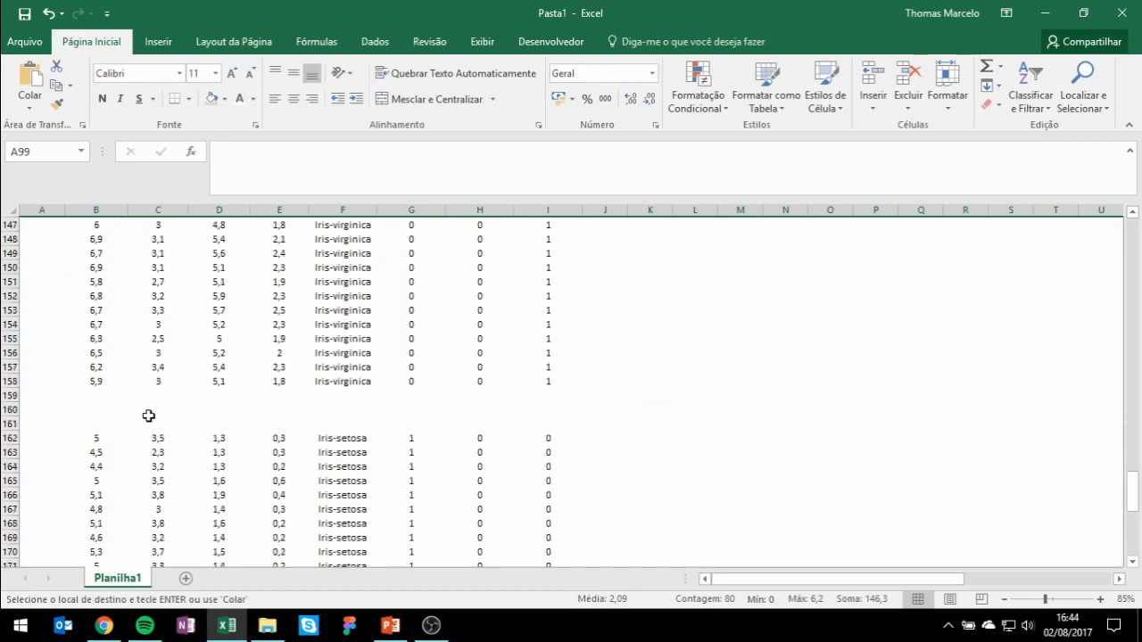
pyautogui.press('Return')
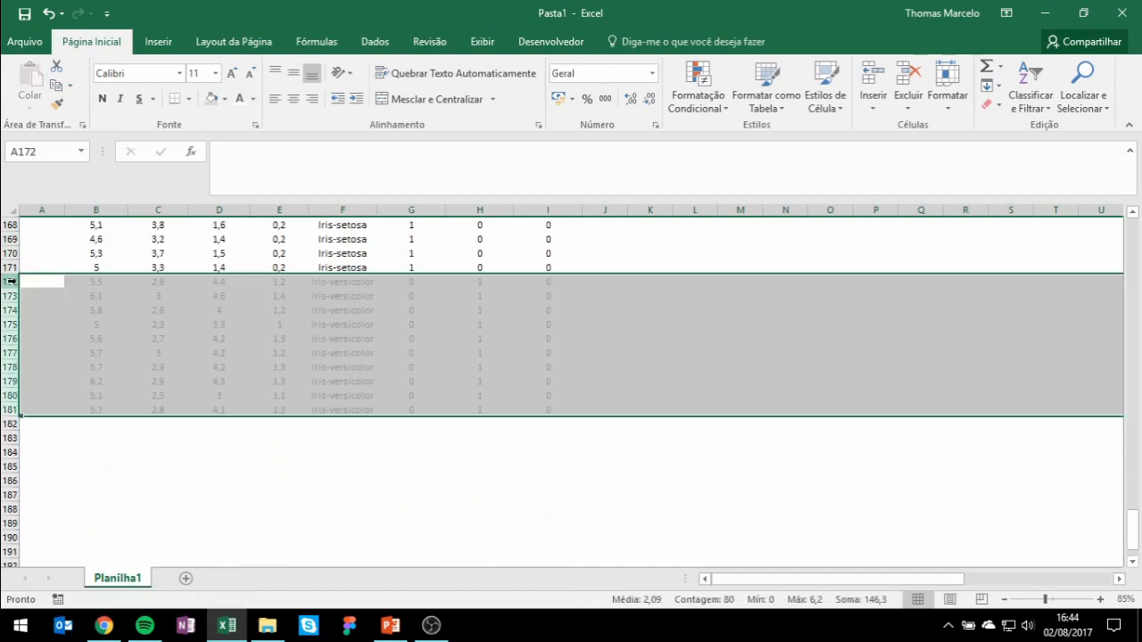
# Move the last ten Iris-virginica rows, 149 to 158, directly below the moved Iris-versicolor rows, starting at row 182.
pyautogui.scroll(20, 161, 327)
pyautogui.scroll(-13, 377, 424)
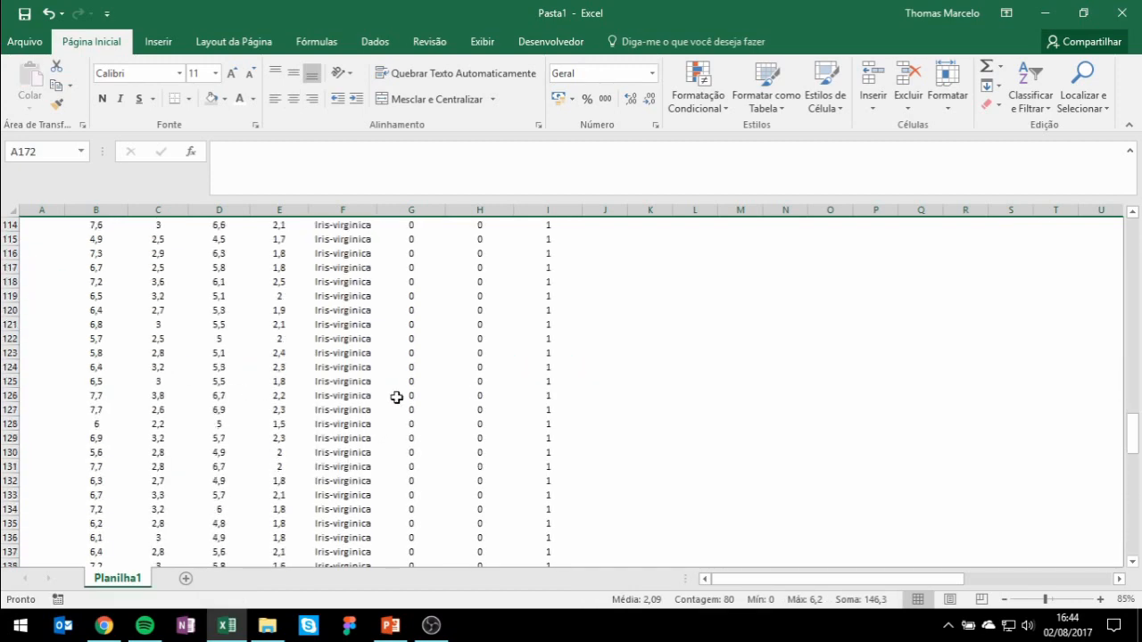
pyautogui.moveTo(324, 510); pyautogui.dragTo(334, 381)
pyautogui.moveTo(7, 381); pyautogui.dragTo(7, 510)
pyautogui.hotkey('ctrl', 'x')
pyautogui.scroll(-7, 230, 446)
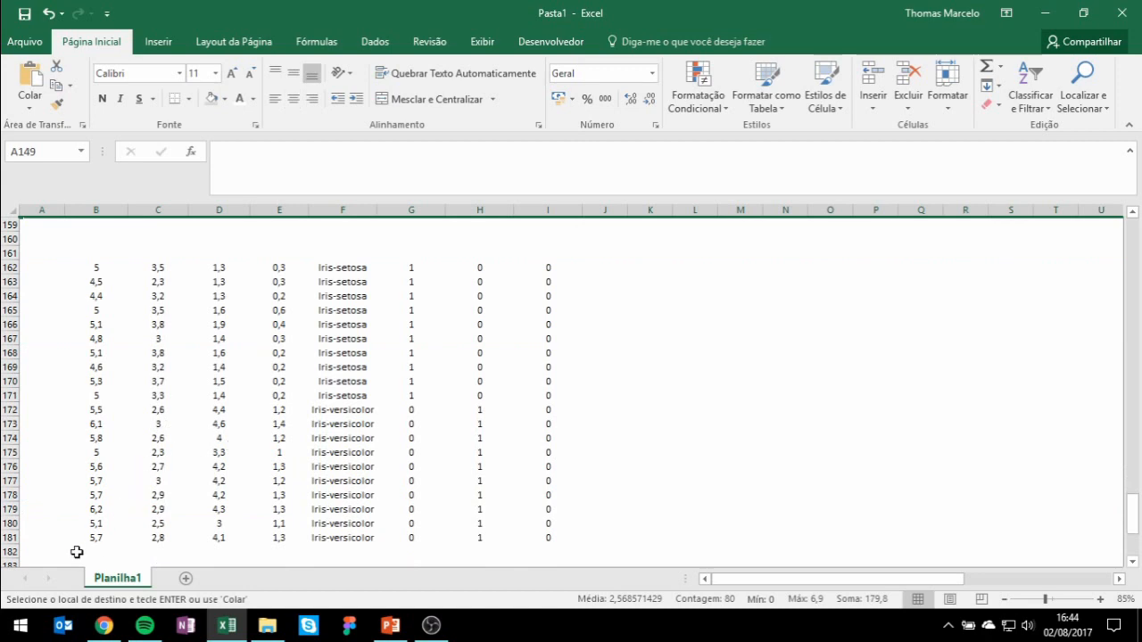
pyautogui.click(8, 552)
pyautogui.hotkey('ctrl', 'v')
pyautogui.scroll(-1, 337, 438)
pyautogui.click(461, 394)
# Delete the emptied rows 99 to 108 and 49 to 58 from the data set.
pyautogui.scroll(20, 357, 446)
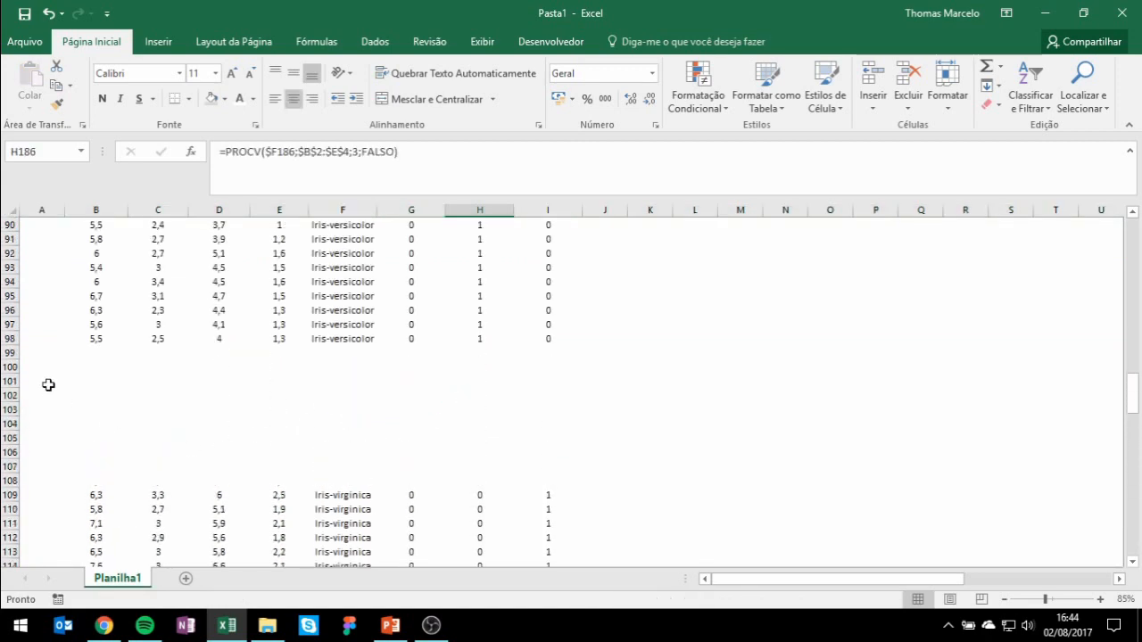
pyautogui.moveTo(13, 353); pyautogui.dragTo(13, 482)
pyautogui.rightClick(11, 439)
pyautogui.click(49, 343)
pyautogui.scroll(18, 216, 344)
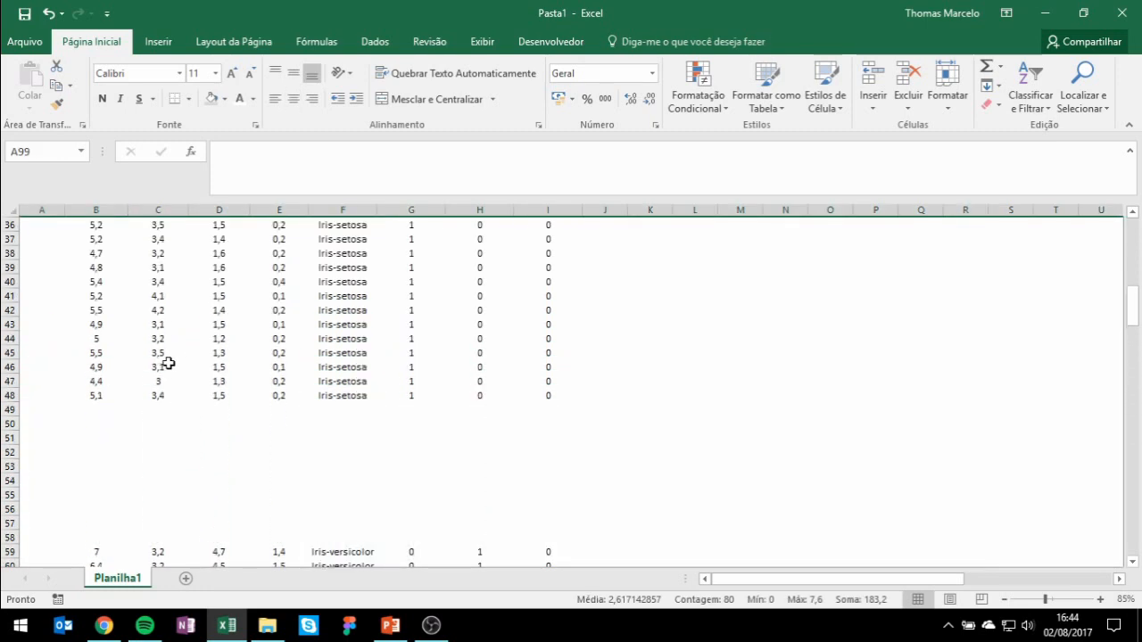
pyautogui.moveTo(11, 409); pyautogui.dragTo(3, 533)
pyautogui.rightClick(13, 484)
pyautogui.click(95, 379)
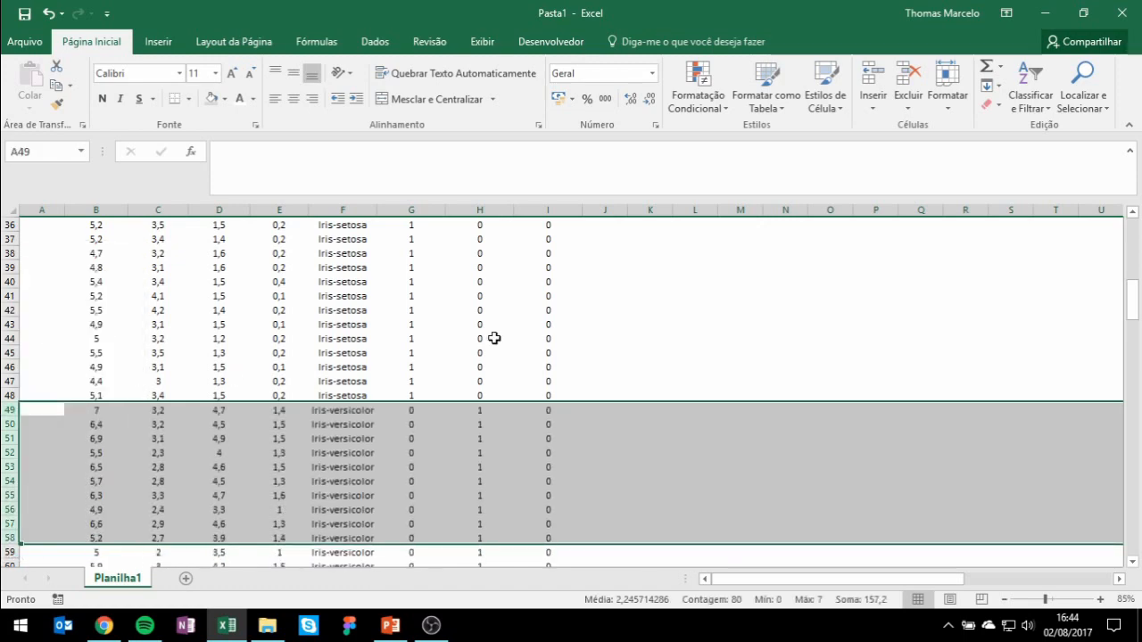
pyautogui.click(473, 338)
# Examine the neural network layout beside the data: inputs i1 to i4, neurons n1 to n4 and outputs o1 to o3.
pyautogui.scroll(9, 550, 350)
pyautogui.scroll(3, 549, 350)
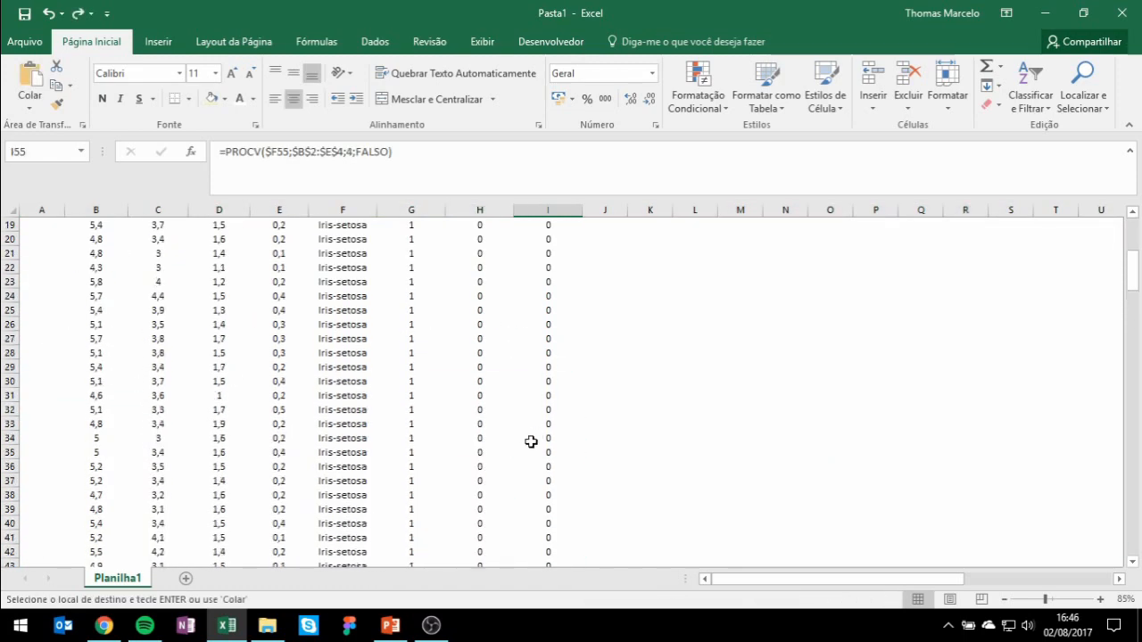
pyautogui.scroll(6, 536, 441)
pyautogui.moveTo(691, 381); pyautogui.dragTo(971, 491)
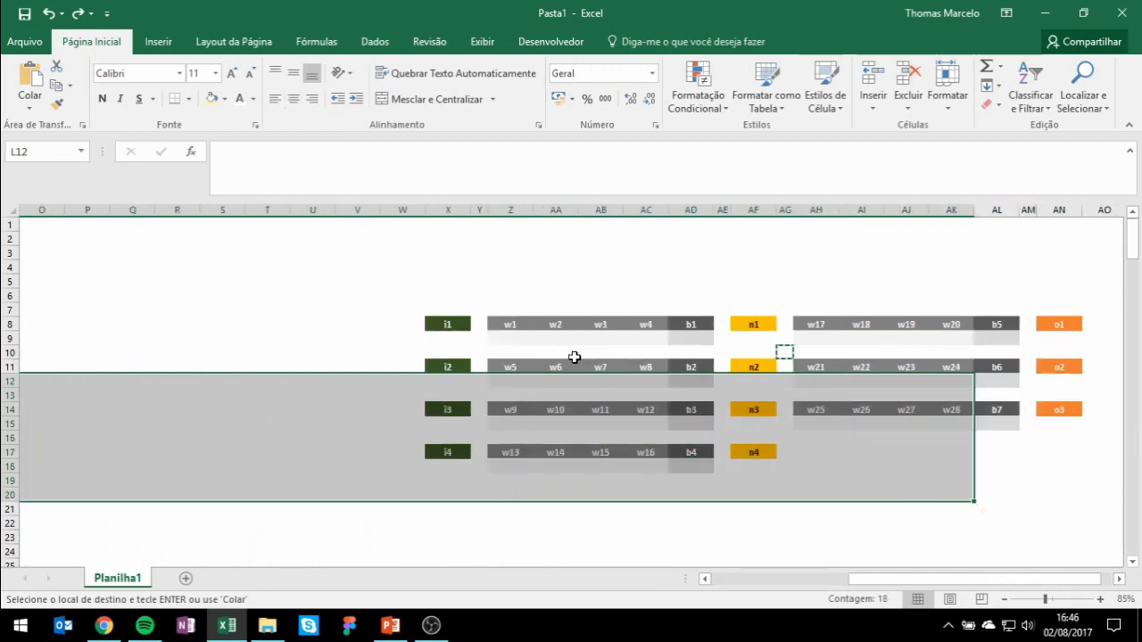
pyautogui.click(380, 336)
pyautogui.click(453, 323)
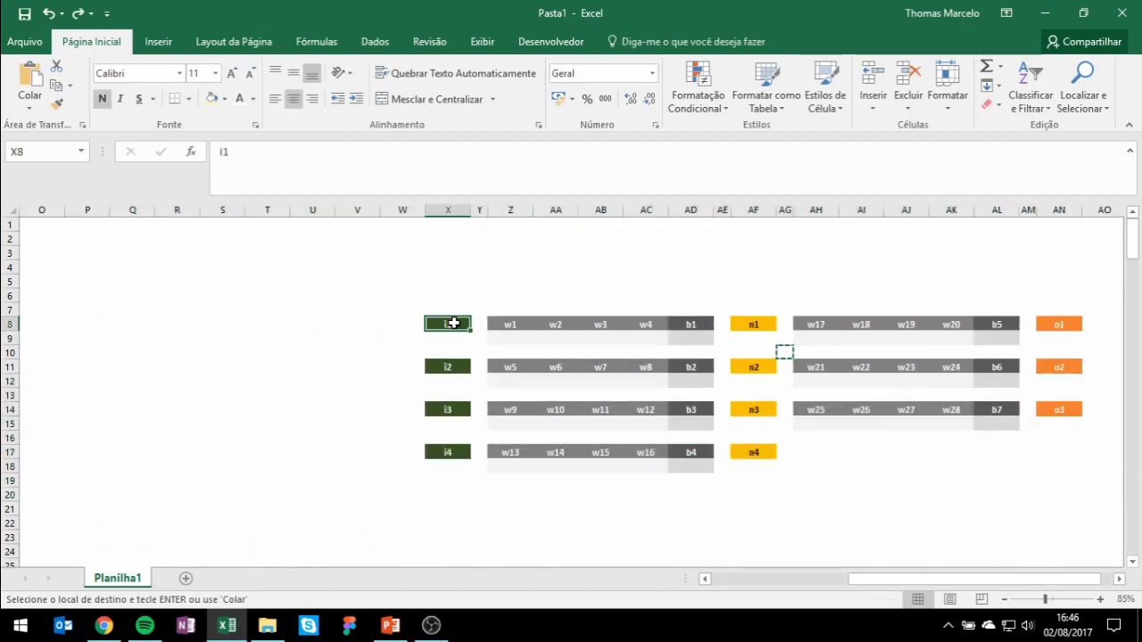
pyautogui.click(453, 366)
pyautogui.click(449, 409)
pyautogui.click(448, 452)
pyautogui.click(769, 322)
pyautogui.click(765, 370)
pyautogui.click(764, 422)
pyautogui.click(1061, 326)
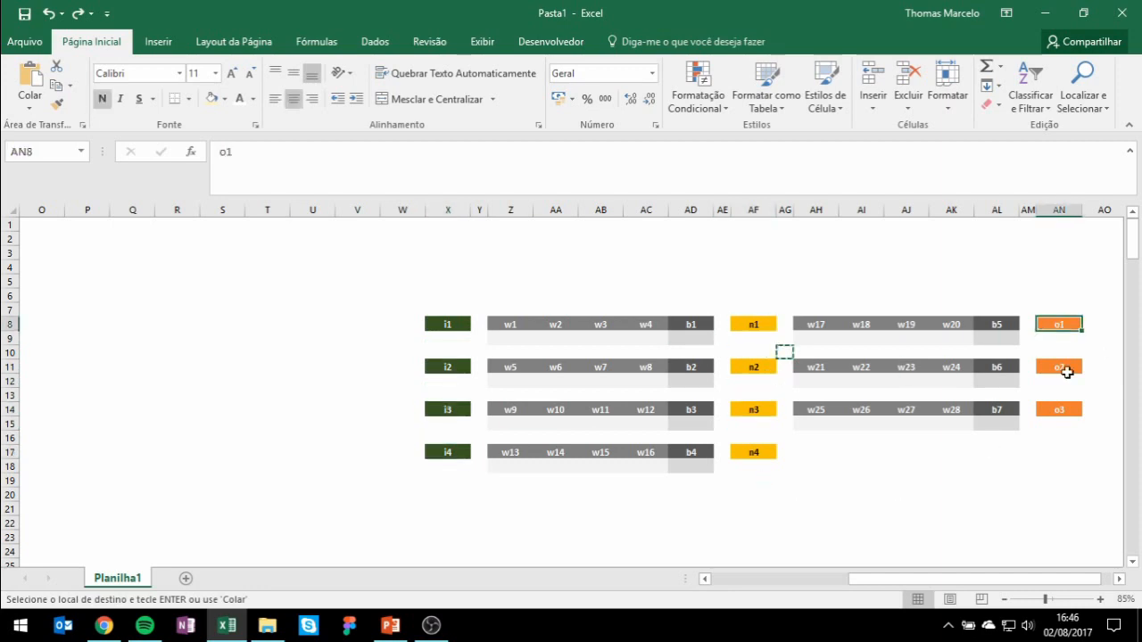
pyautogui.click(1066, 364)
pyautogui.click(1065, 408)
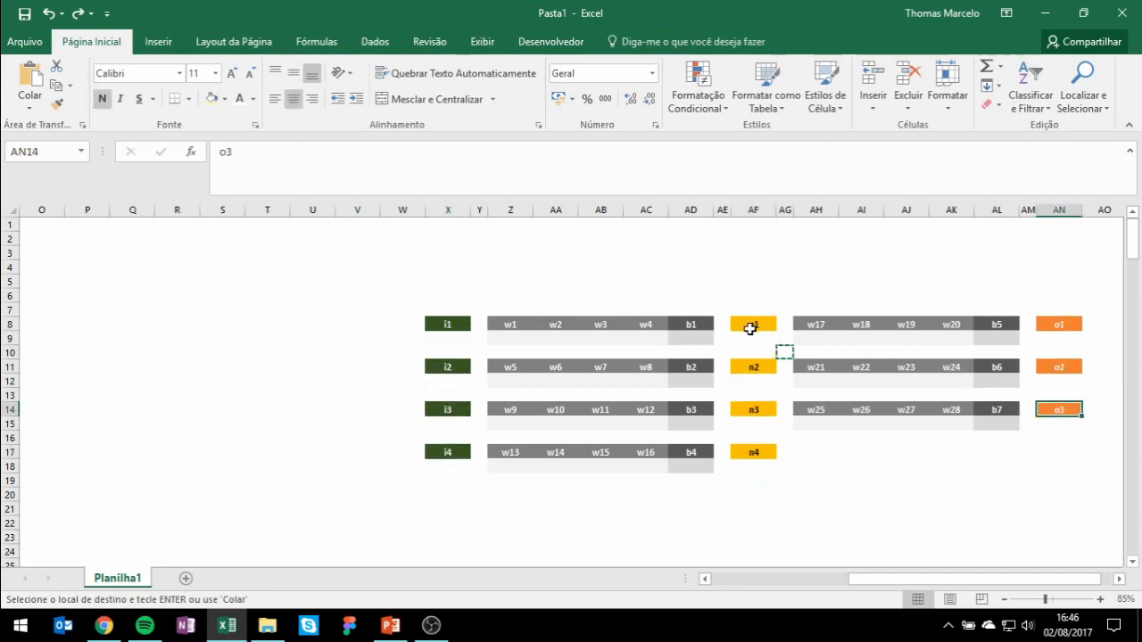
# Examine which weights and biases feed each neuron and output, such as w1 to w4 with b1 for n1.
pyautogui.click(753, 324)
pyautogui.moveTo(498, 323); pyautogui.dragTo(646, 325)
pyautogui.click(699, 326)
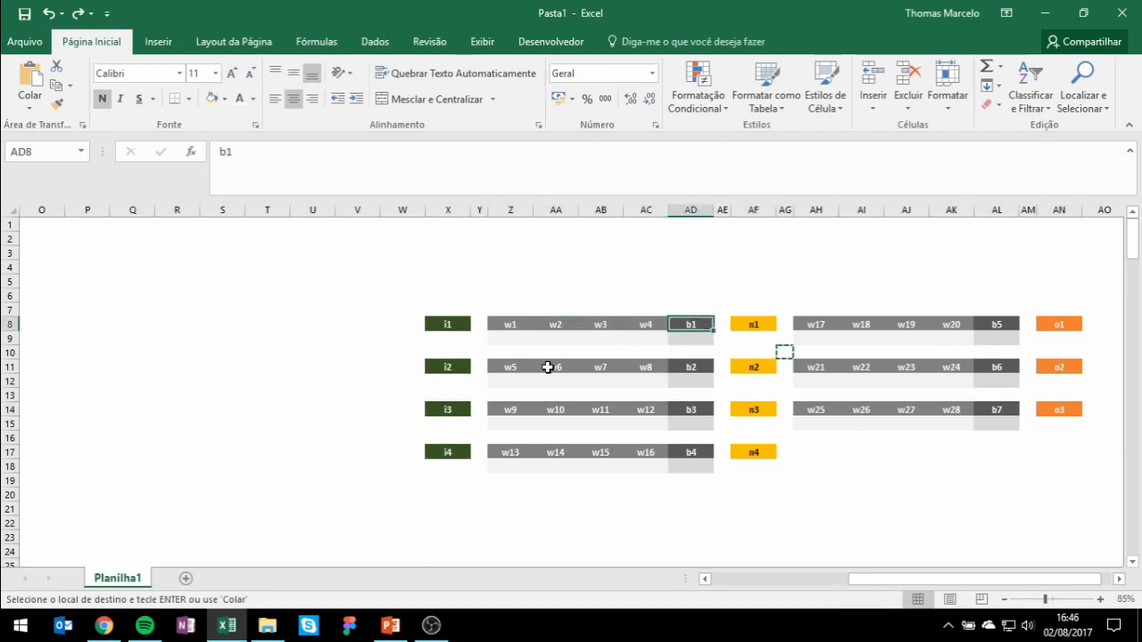
pyautogui.moveTo(491, 371); pyautogui.dragTo(646, 367)
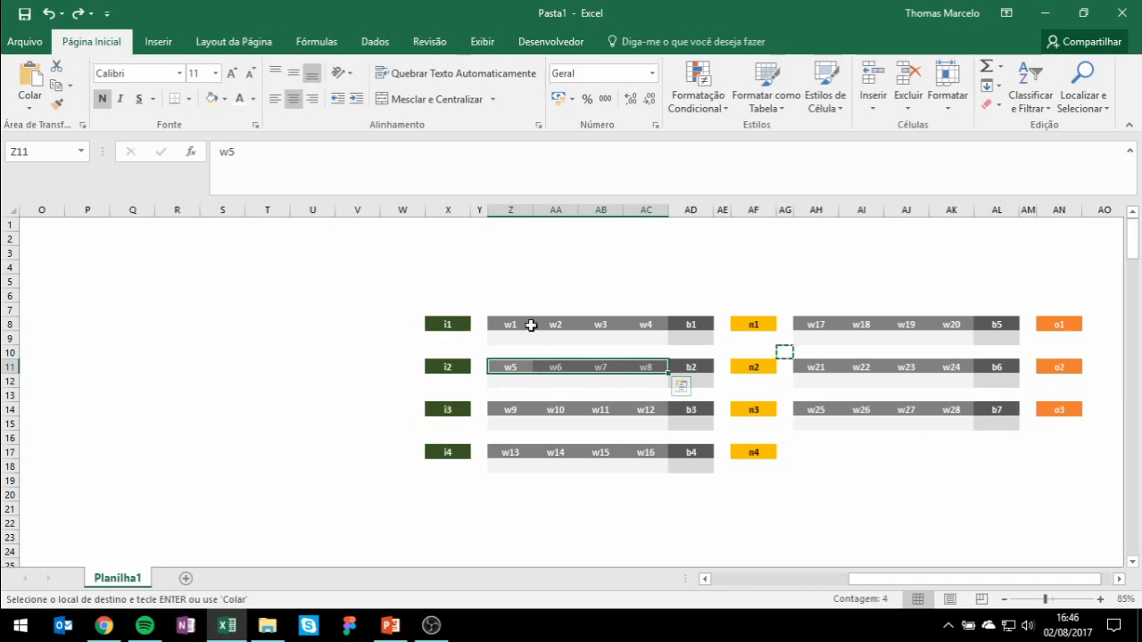
pyautogui.click(512, 324)
pyautogui.moveTo(559, 322); pyautogui.dragTo(646, 325)
pyautogui.click(705, 324)
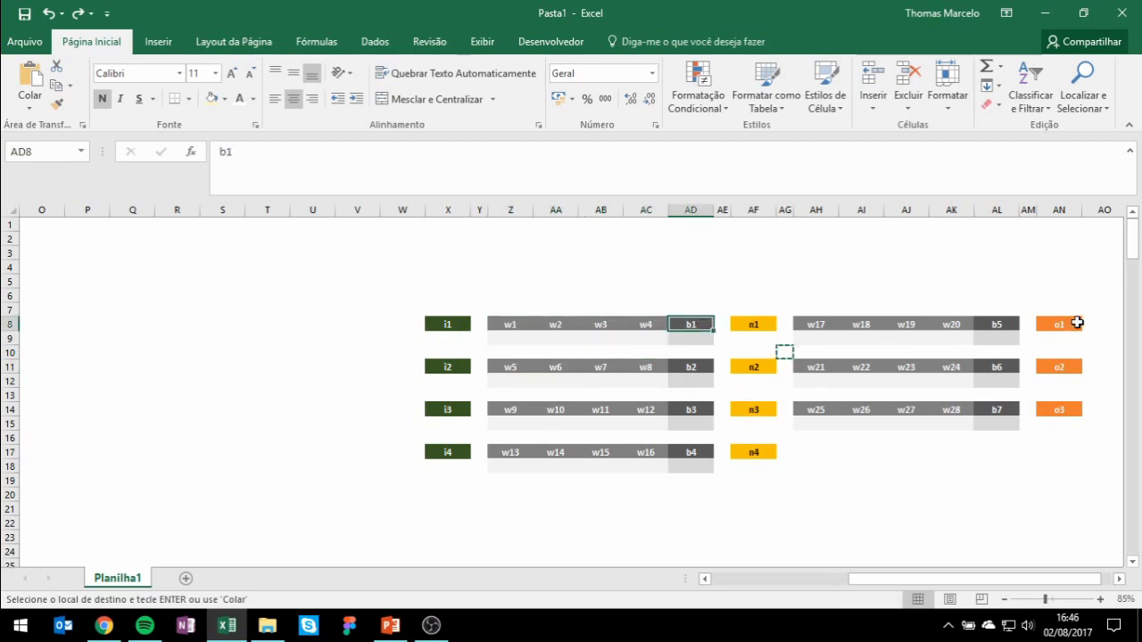
pyautogui.click(1076, 323)
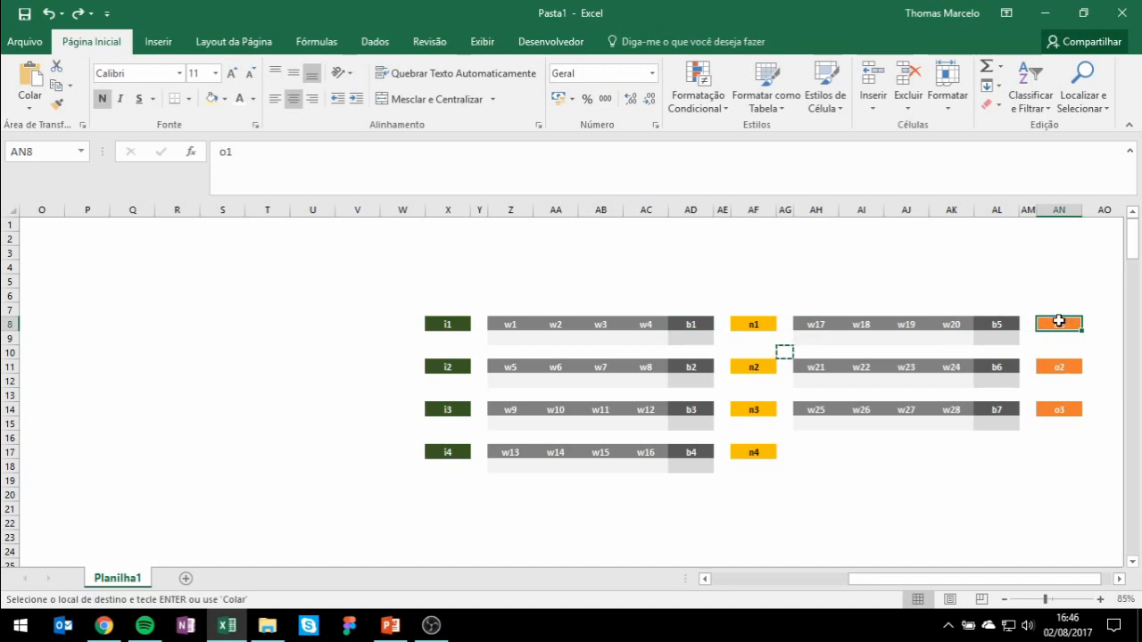
pyautogui.moveTo(814, 322); pyautogui.dragTo(953, 325)
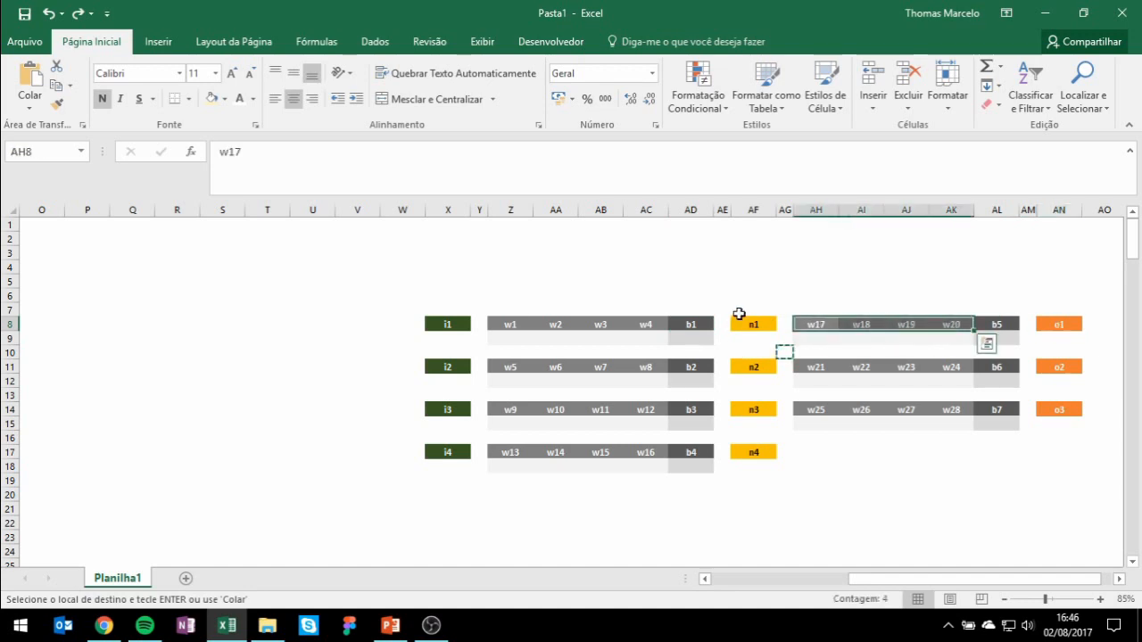
pyautogui.click(1002, 324)
pyautogui.moveTo(805, 359); pyautogui.dragTo(998, 366)
pyautogui.moveTo(831, 436); pyautogui.dragTo(858, 437)
pyautogui.click(892, 509)
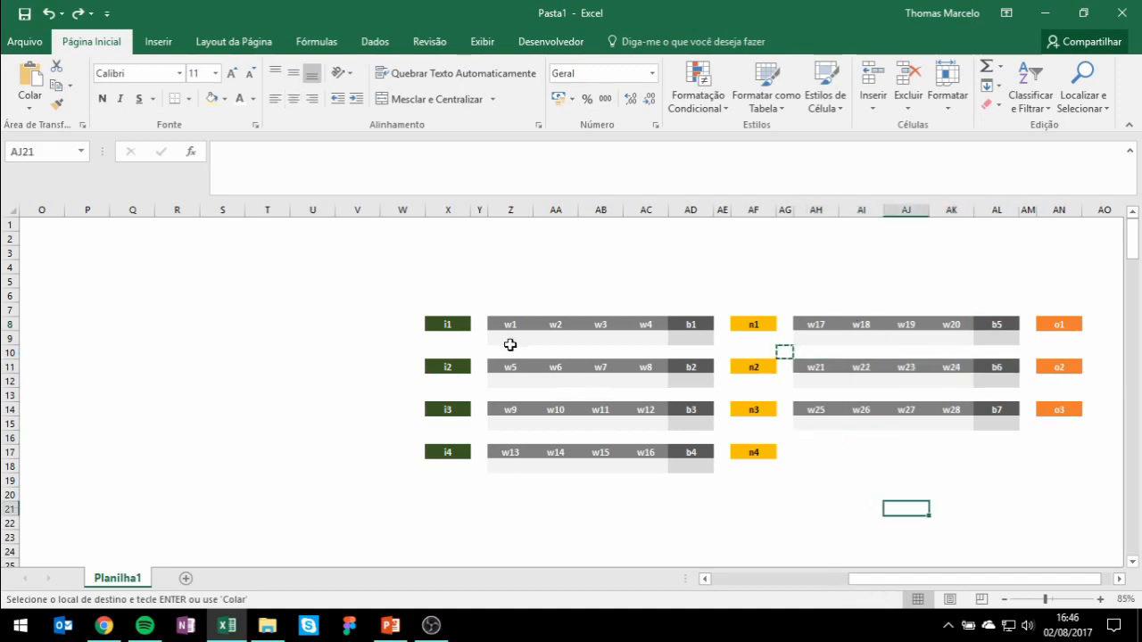
# Enter the random-number formula =ALEATÓRIO() in the cell below w1, Z9.
pyautogui.click(510, 349)
pyautogui.press('Up')
pyautogui.write('=')
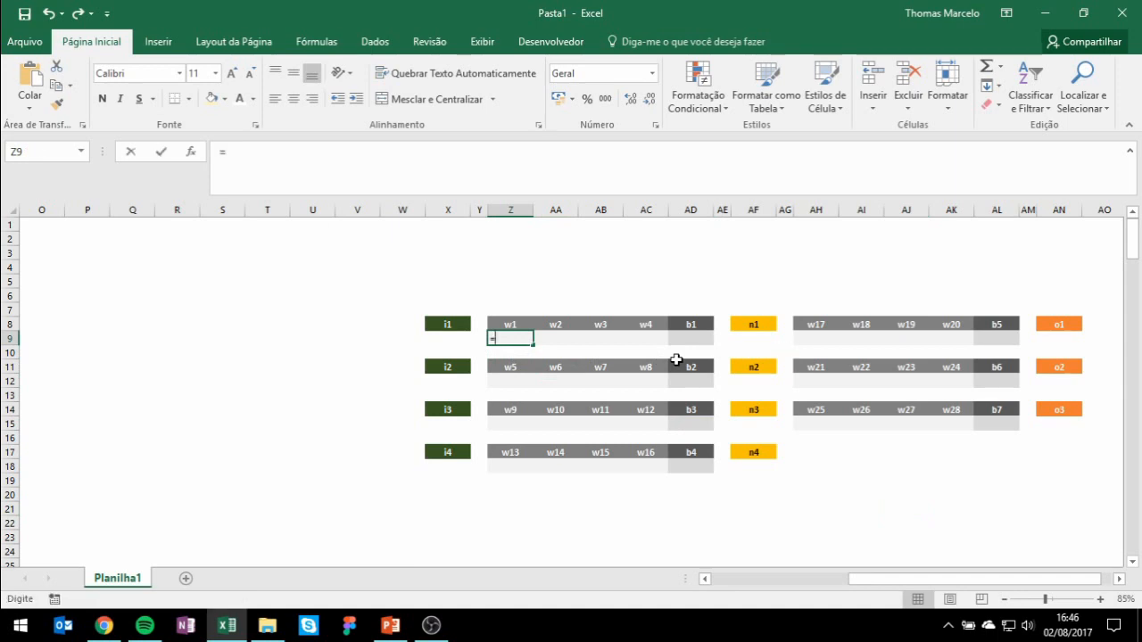
pyautogui.press('Escape')
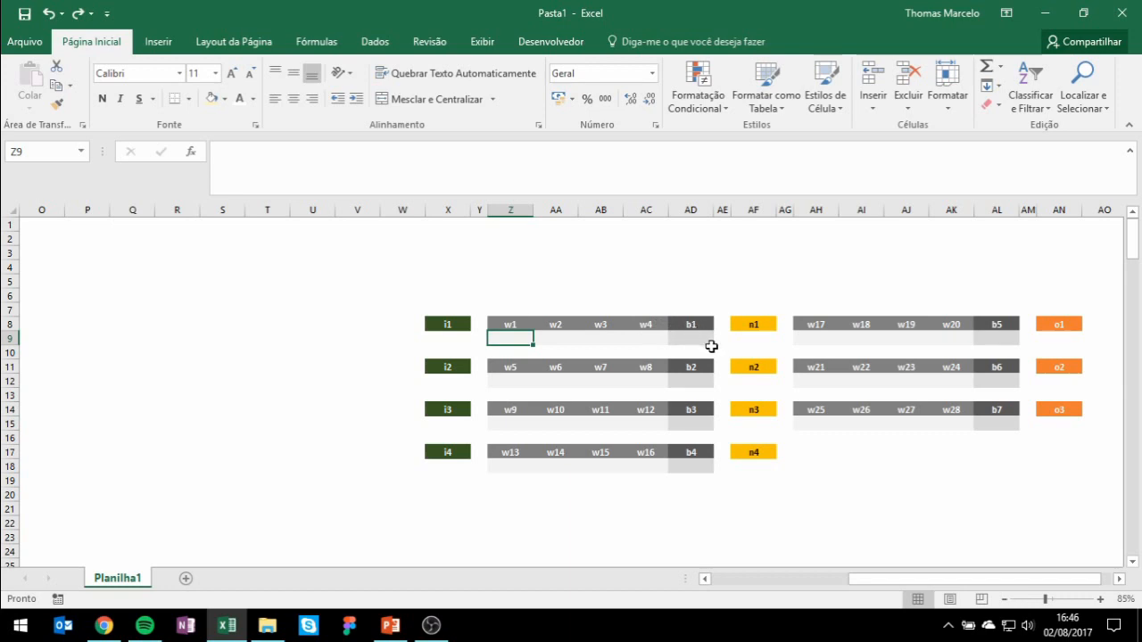
pyautogui.write('=aleató')
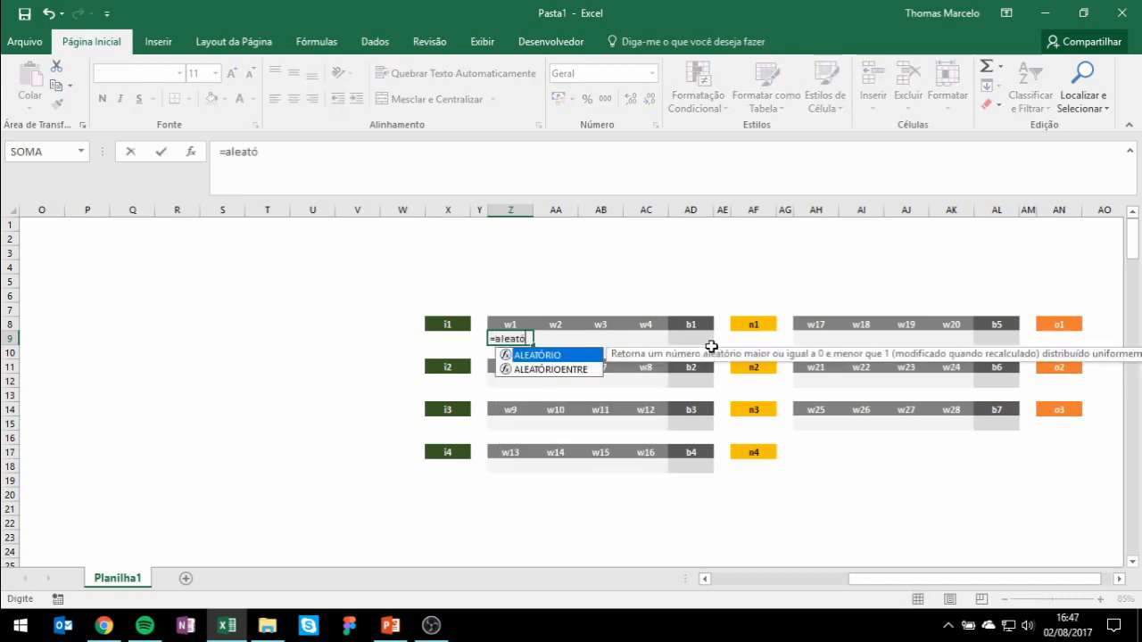
pyautogui.write('rio()')
pyautogui.press('Return')
# Copy the random-number formula from Z9 into all the value cells of weights w1 to w28 and biases b1 to b7.
pyautogui.click(531, 342)
pyautogui.hotkey('ctrl', 'c')
pyautogui.moveTo(522, 339); pyautogui.dragTo(700, 339)
pyautogui.moveTo(522, 381); pyautogui.dragTo(705, 386)
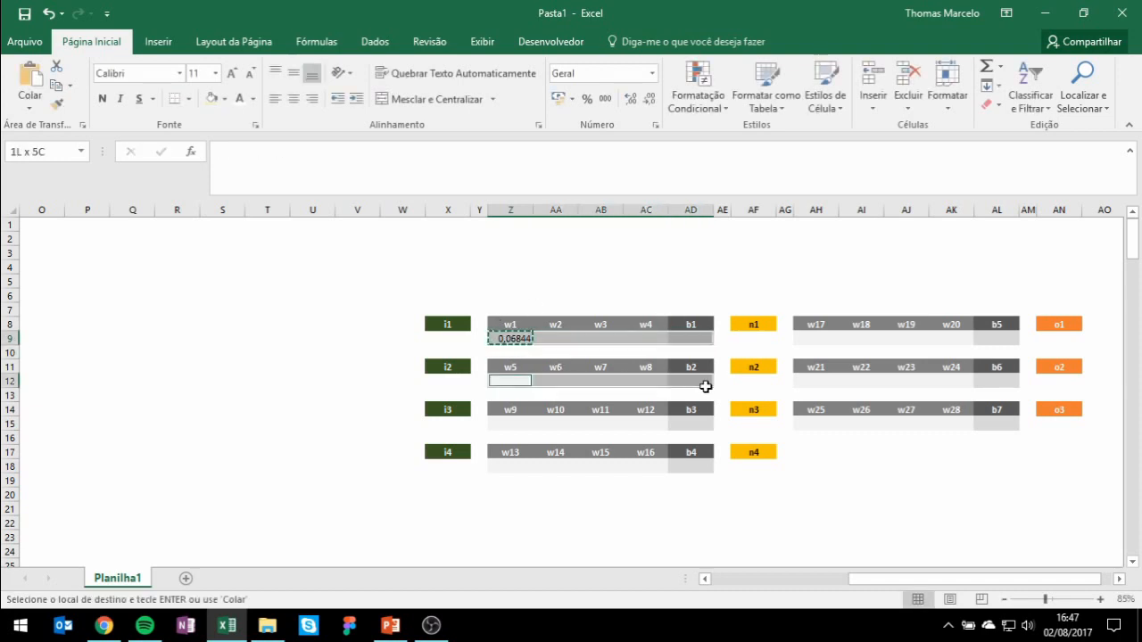
pyautogui.moveTo(525, 426); pyautogui.dragTo(700, 427)
pyautogui.moveTo(510, 468); pyautogui.dragTo(678, 461)
pyautogui.moveTo(814, 338); pyautogui.dragTo(990, 339)
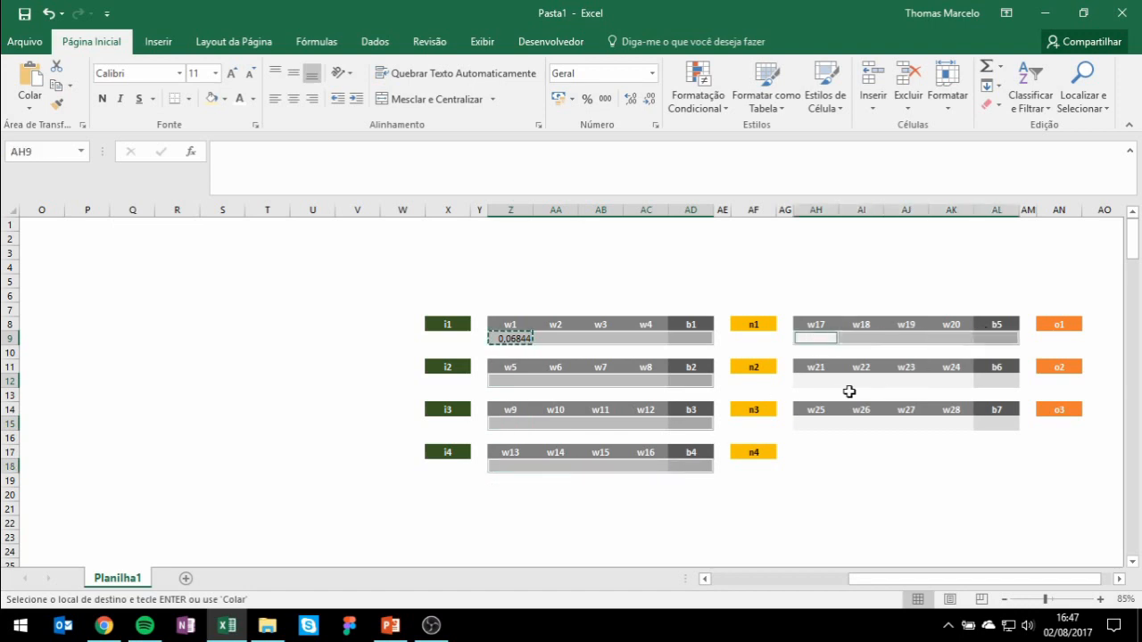
pyautogui.moveTo(813, 386); pyautogui.dragTo(1003, 381)
pyautogui.moveTo(818, 424); pyautogui.dragTo(987, 418)
pyautogui.click(38, 109)
pyautogui.click(27, 147)
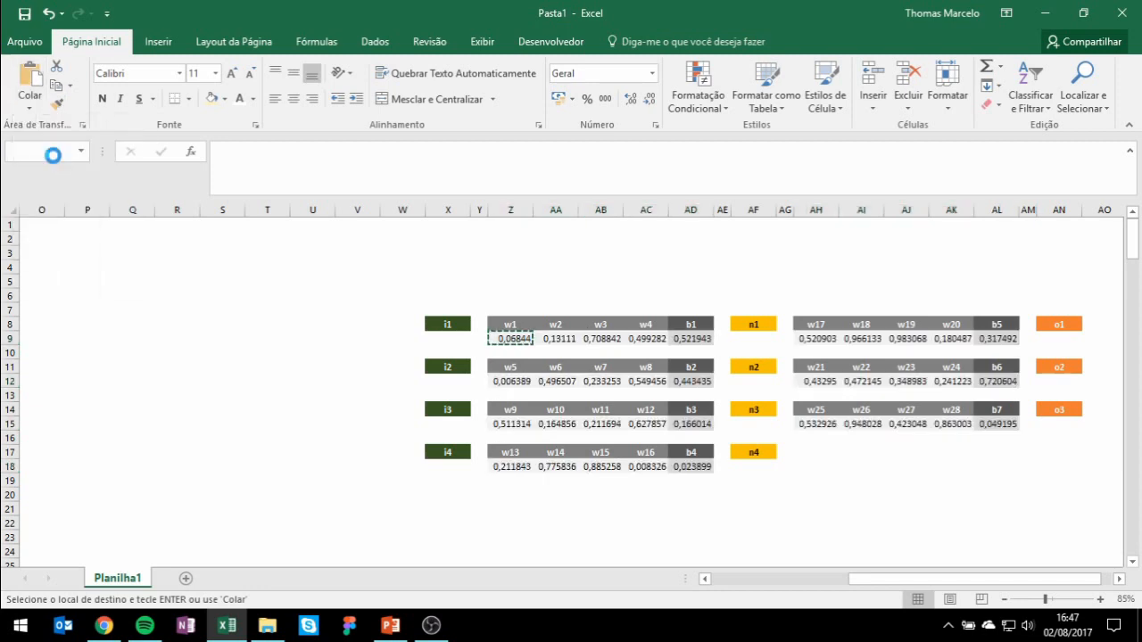
pyautogui.click(645, 522)
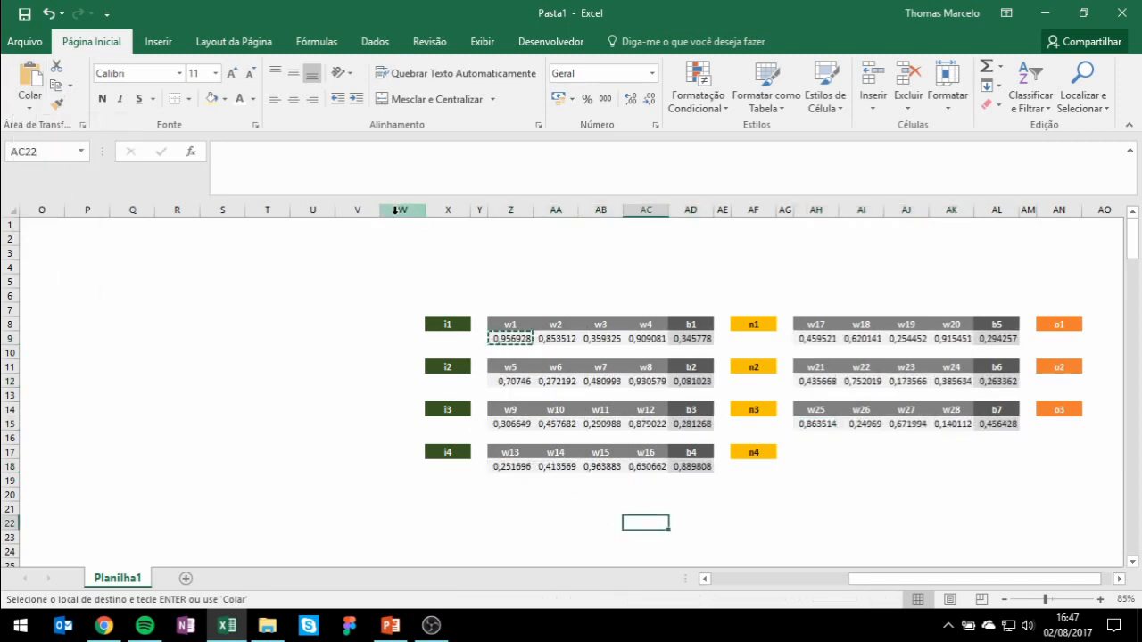
# Delete the seven empty columns Q to W between the data set and the network layout.
pyautogui.moveTo(393, 210); pyautogui.dragTo(696, 214)
pyautogui.rightClick(701, 212)
pyautogui.click(747, 346)
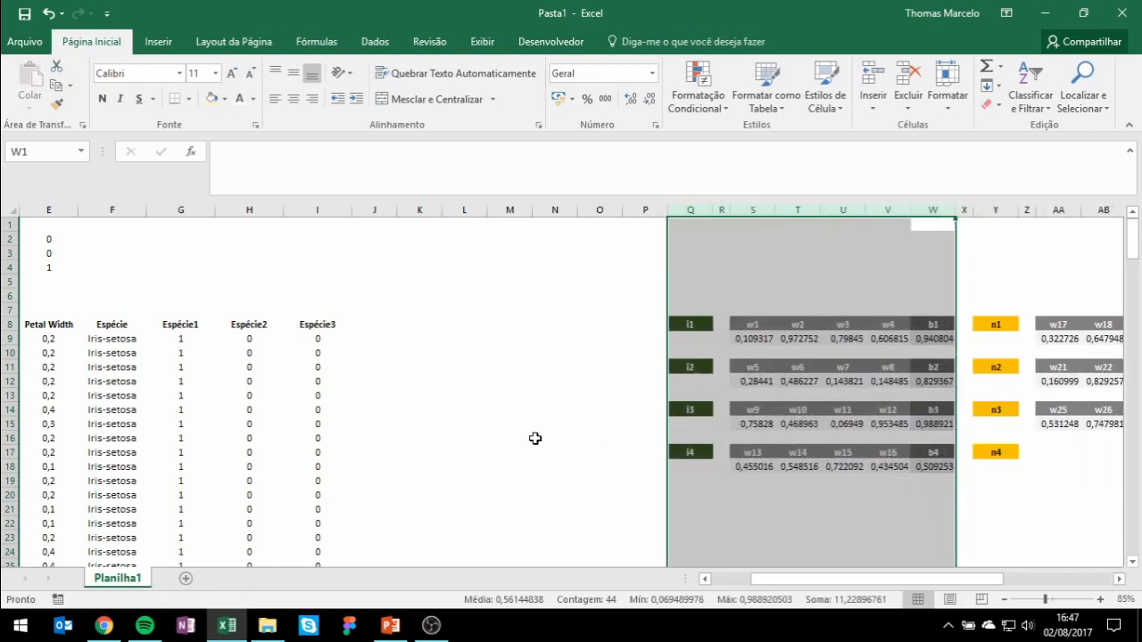
pyautogui.click(553, 437)
pyautogui.moveTo(528, 349); pyautogui.dragTo(403, 426)
pyautogui.click(608, 328)
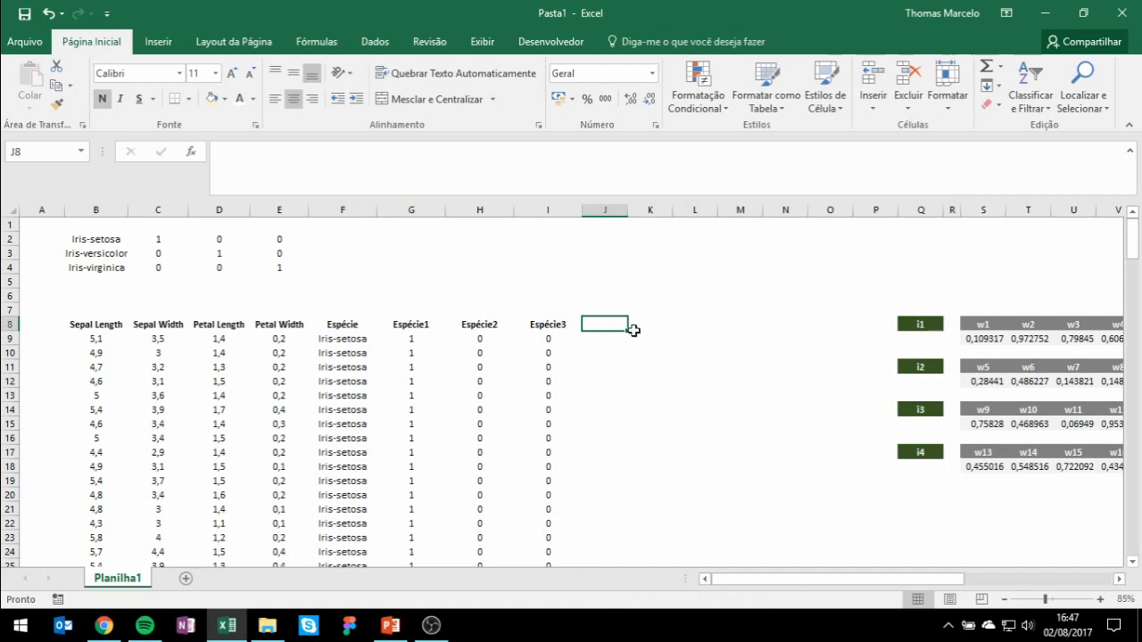
pyautogui.click(650, 382)
pyautogui.moveTo(782, 426); pyautogui.dragTo(1053, 338)
pyautogui.moveTo(250, 348); pyautogui.dragTo(5, 356)
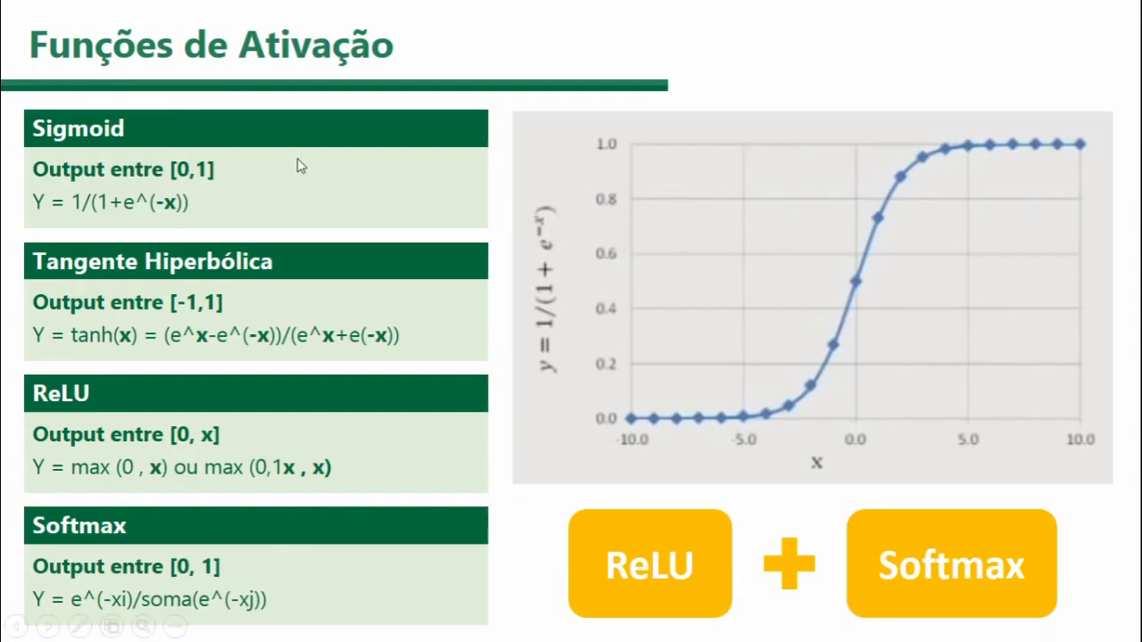
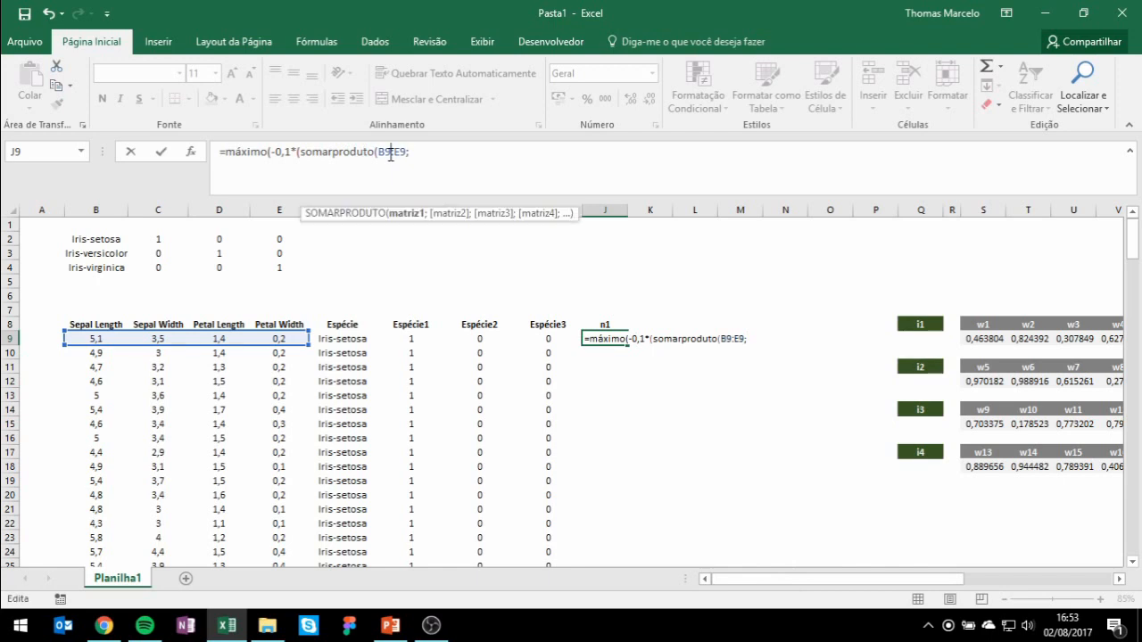
# In the n1 formula in J9, make B9:E9 absolute and add the w1 to w4 values, $S$9:$V$9, as SOMARPRODUTO's second array.
pyautogui.moveTo(404, 156); pyautogui.dragTo(377, 156)
pyautogui.press('F4')
pyautogui.click(503, 156)
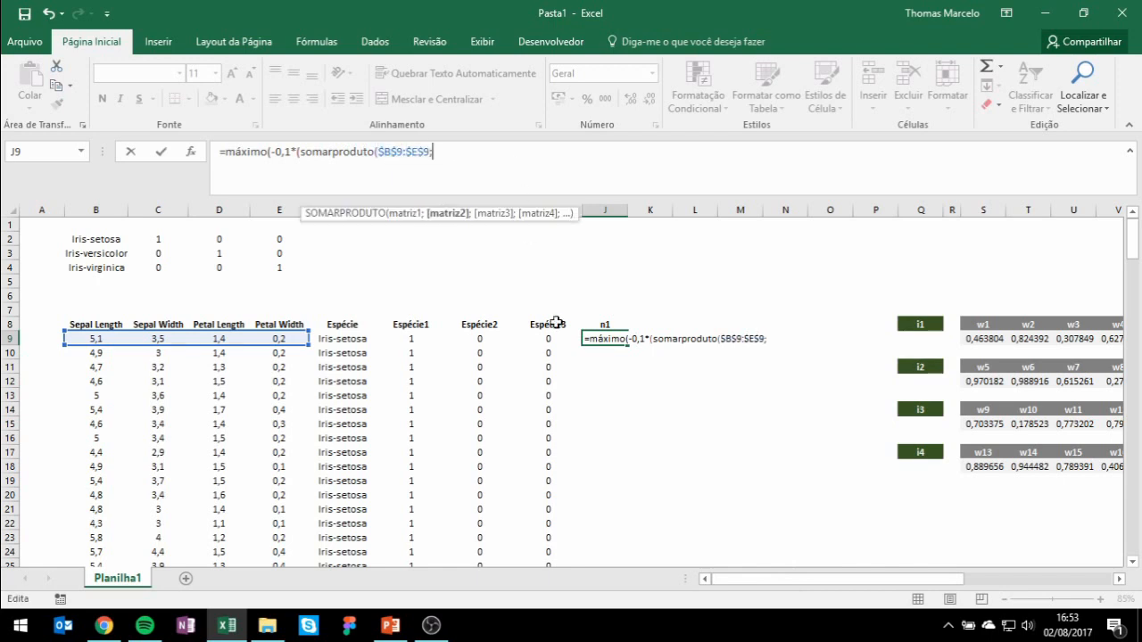
pyautogui.moveTo(812, 579); pyautogui.dragTo(858, 579)
pyautogui.moveTo(686, 338); pyautogui.dragTo(838, 339)
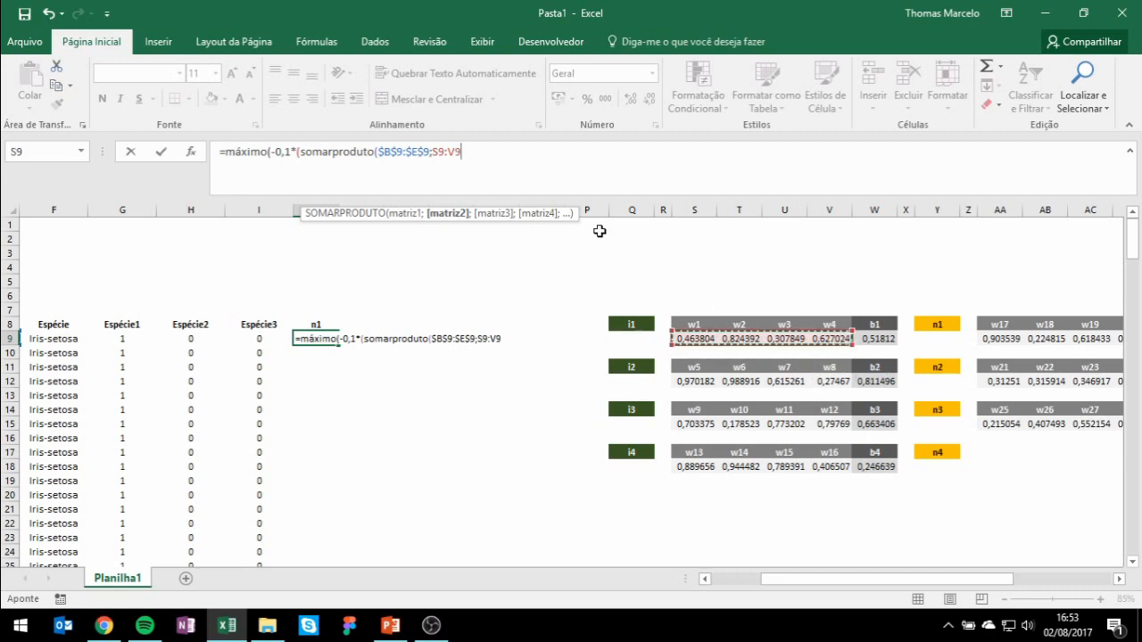
pyautogui.press('F4')
pyautogui.write(')+')
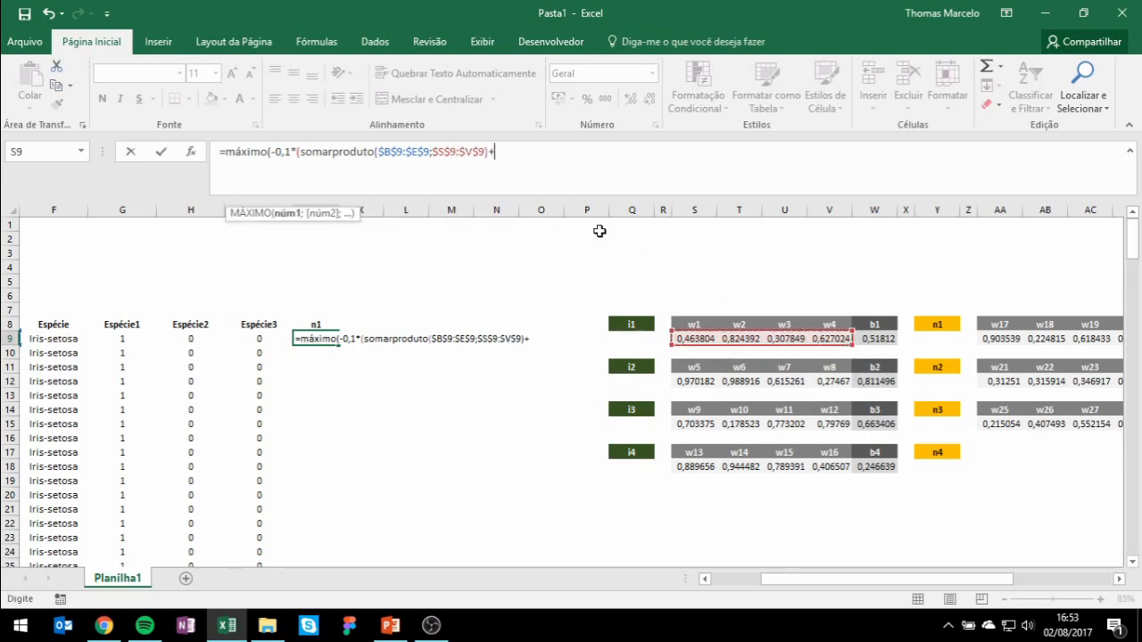
# Add the b1 bias W9 to the product sum and repeat the whole parenthesised expression as MÁXIMO's second argument.
pyautogui.click(889, 337)
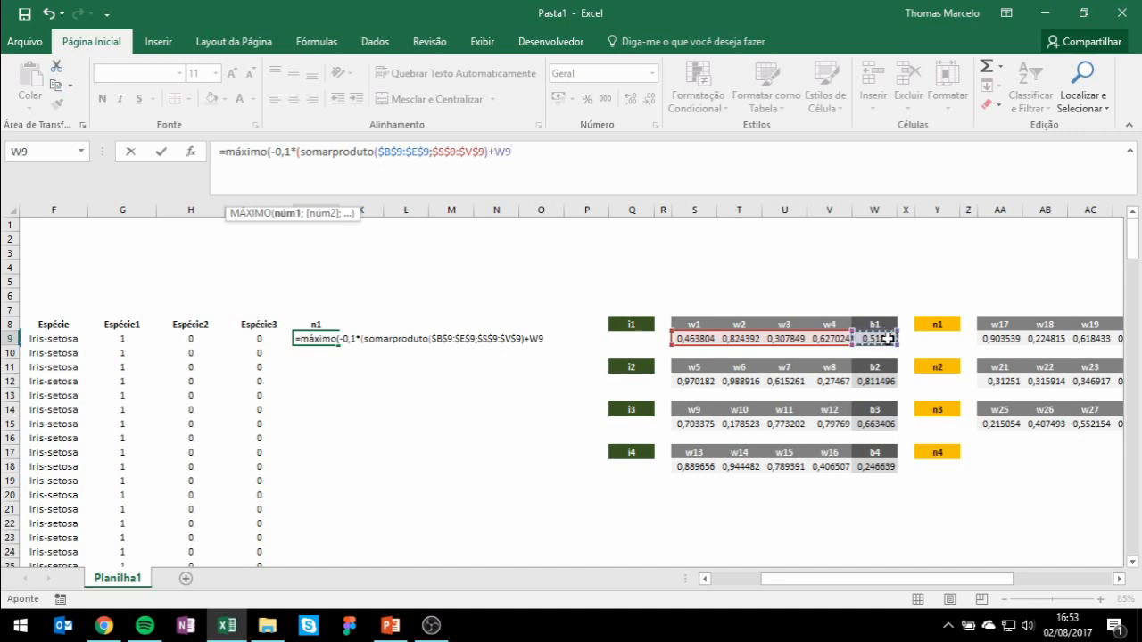
pyautogui.write(');')
pyautogui.moveTo(516, 151); pyautogui.dragTo(297, 151)
pyautogui.hotkey('ctrl', 'c')
pyautogui.click(594, 153)
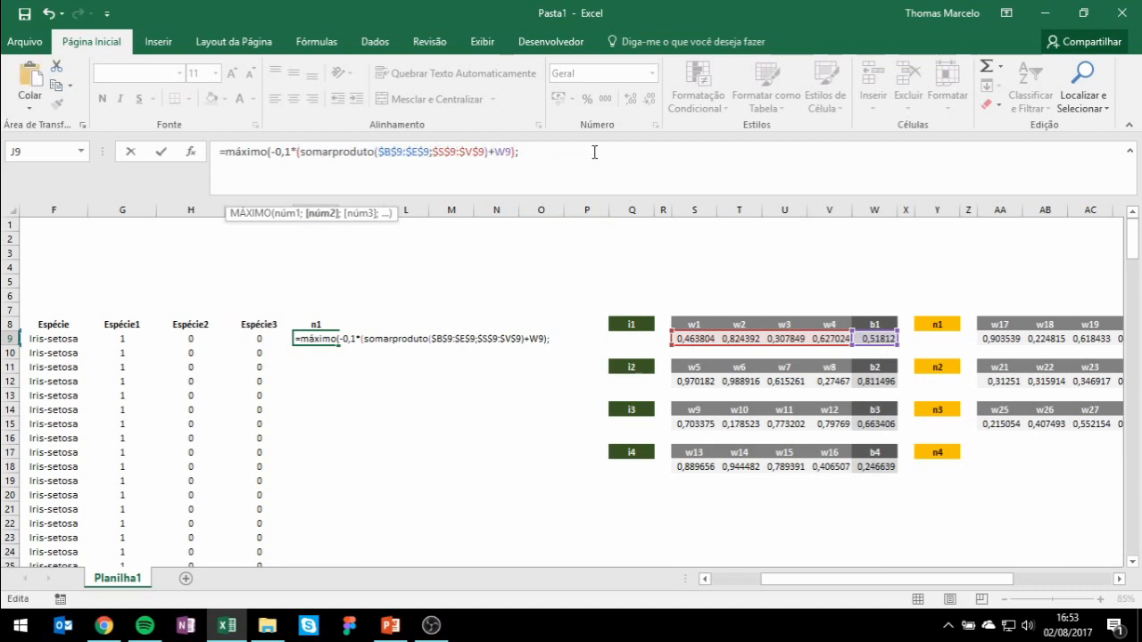
pyautogui.hotkey('ctrl', 'v')
# Make both bias references absolute as $W$9, then close and enter the MÁXIMO formula in J9.
pyautogui.moveTo(837, 586); pyautogui.dragTo(793, 586)
pyautogui.press('F4')
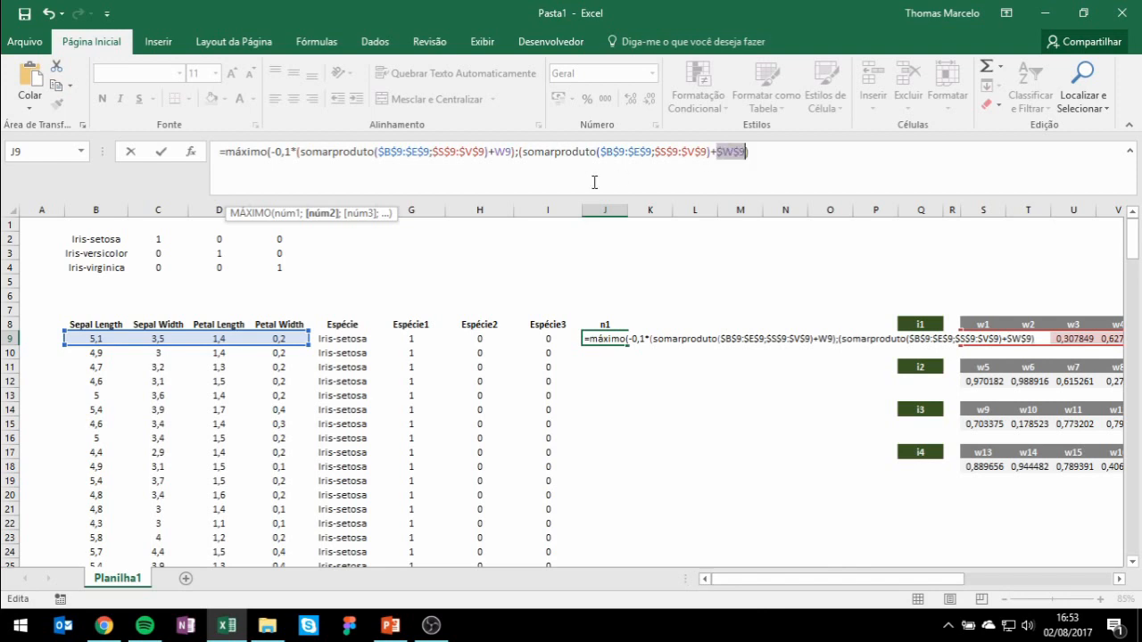
pyautogui.click(507, 153)
pyautogui.press('F4')
pyautogui.click(833, 158)
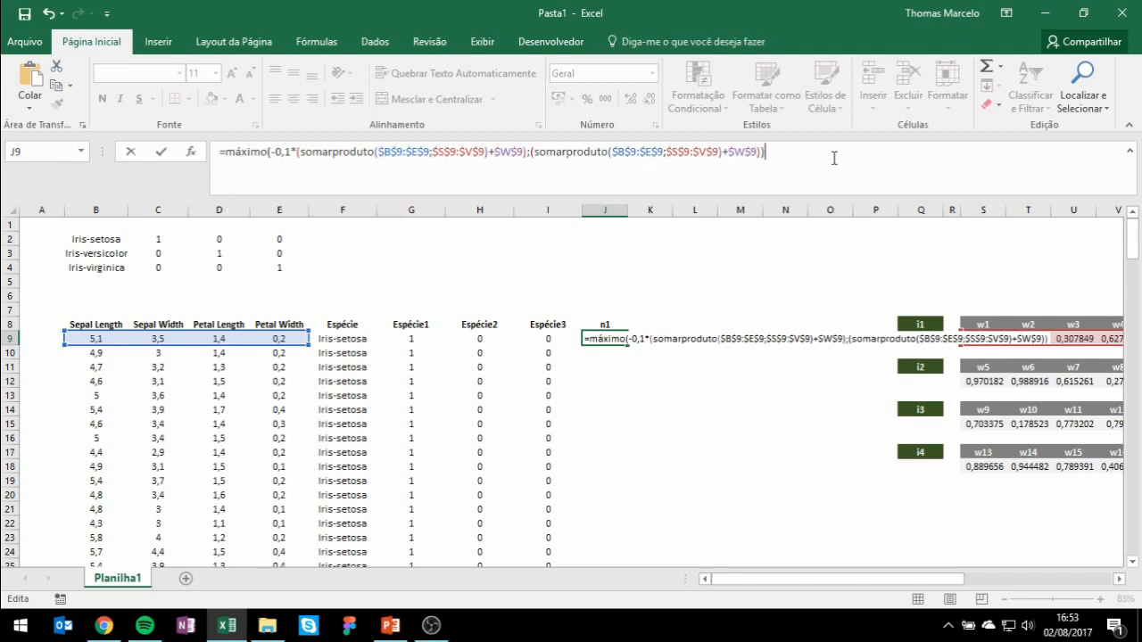
pyautogui.press('Return')
pyautogui.click(617, 339)
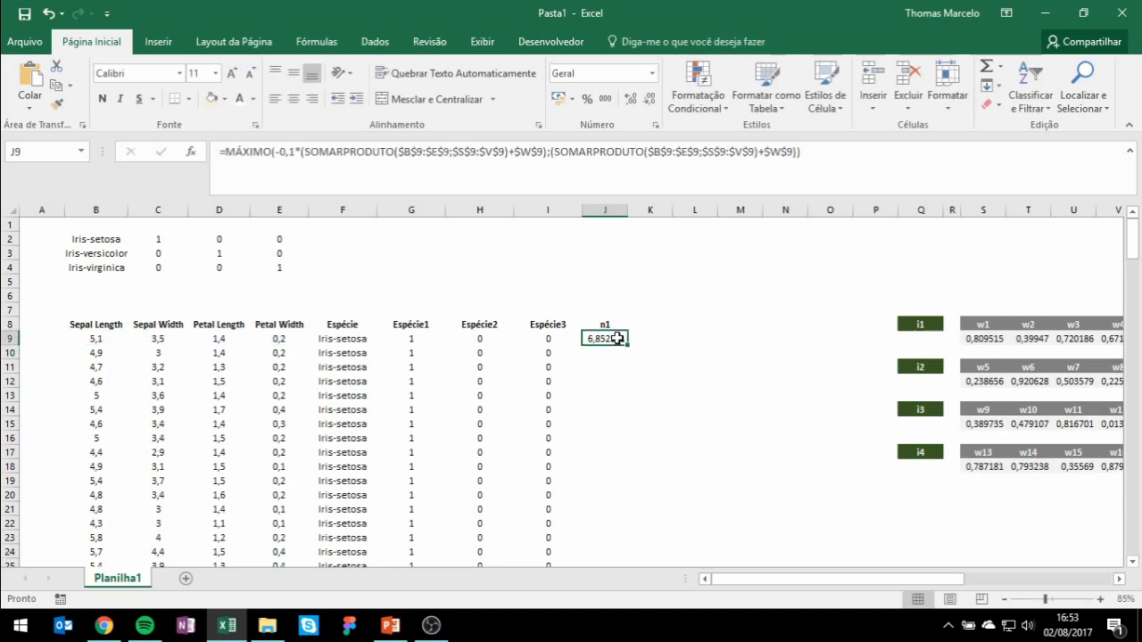
# In the n1 formula in J9, change the first SOMARPRODUTO's input range to $B9:$E9, locking only the columns.
pyautogui.click(479, 171)
pyautogui.click(408, 153)
pyautogui.press('F4')
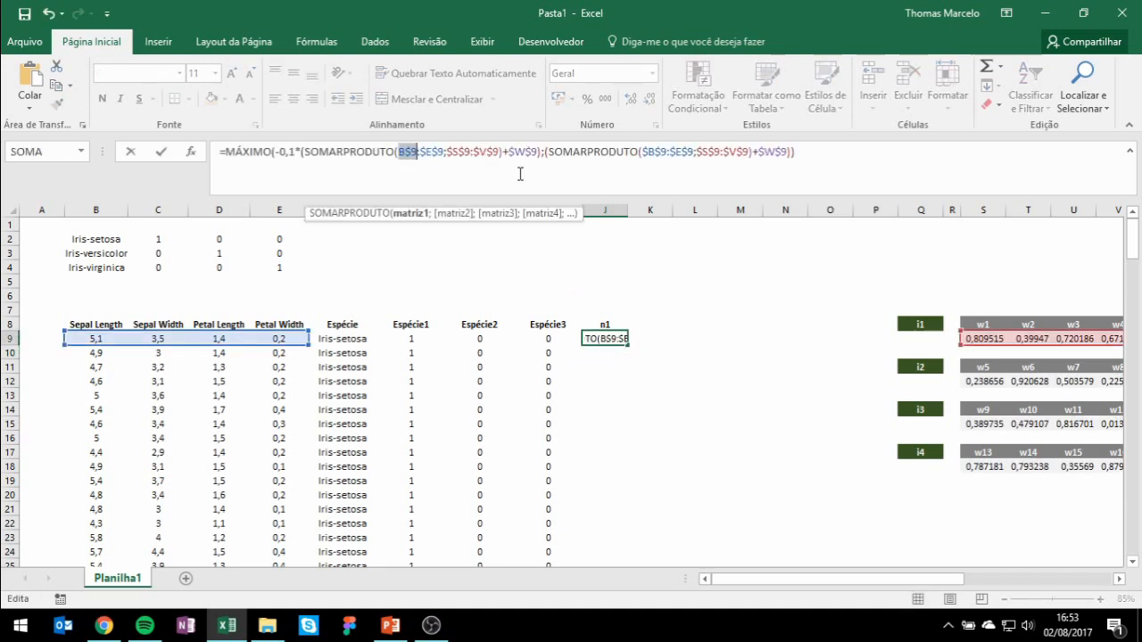
pyautogui.press('F4')
pyautogui.click(445, 156)
pyautogui.press('F4')
pyautogui.press('F4')
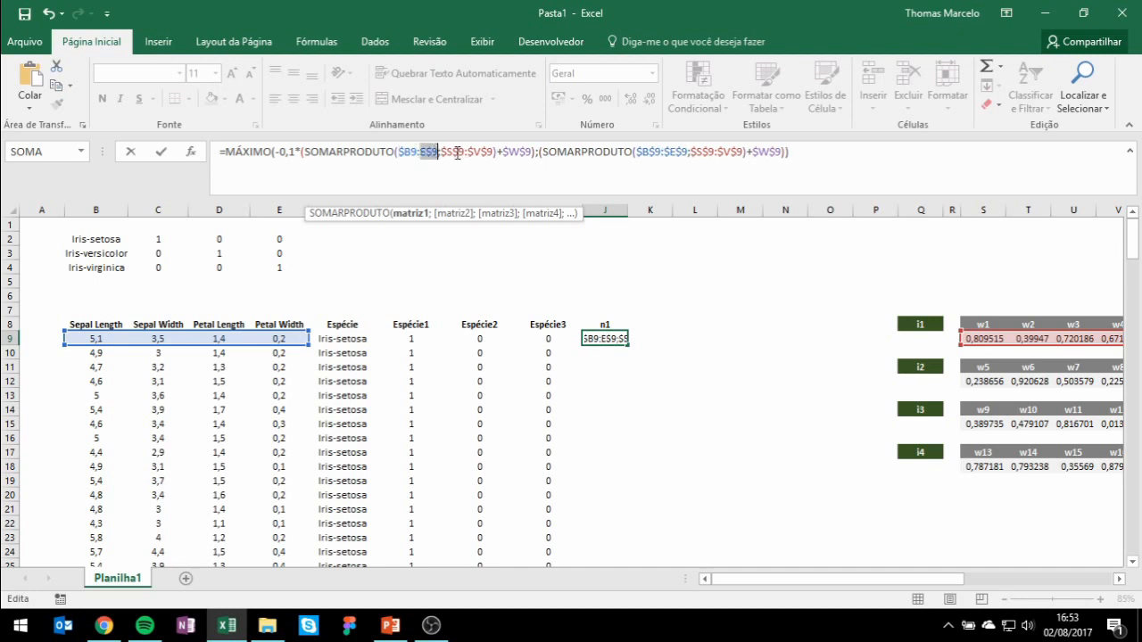
# Change the second SOMARPRODUTO's input range to $B9:$E9 as well and enter the J9 formula.
pyautogui.click(646, 153)
pyautogui.press('F4')
pyautogui.press('F4')
pyautogui.click(671, 153)
pyautogui.press('F4')
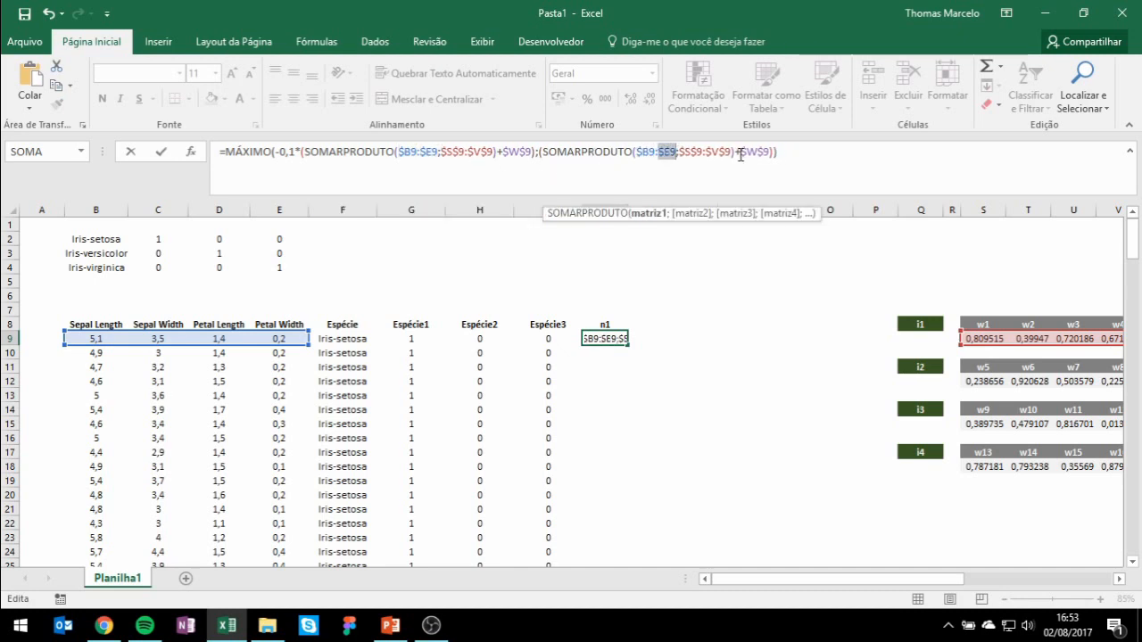
pyautogui.press('Return')
# Fill the n1 formula from J9 down through all the data rows.
pyautogui.click(645, 420)
pyautogui.click(606, 339)
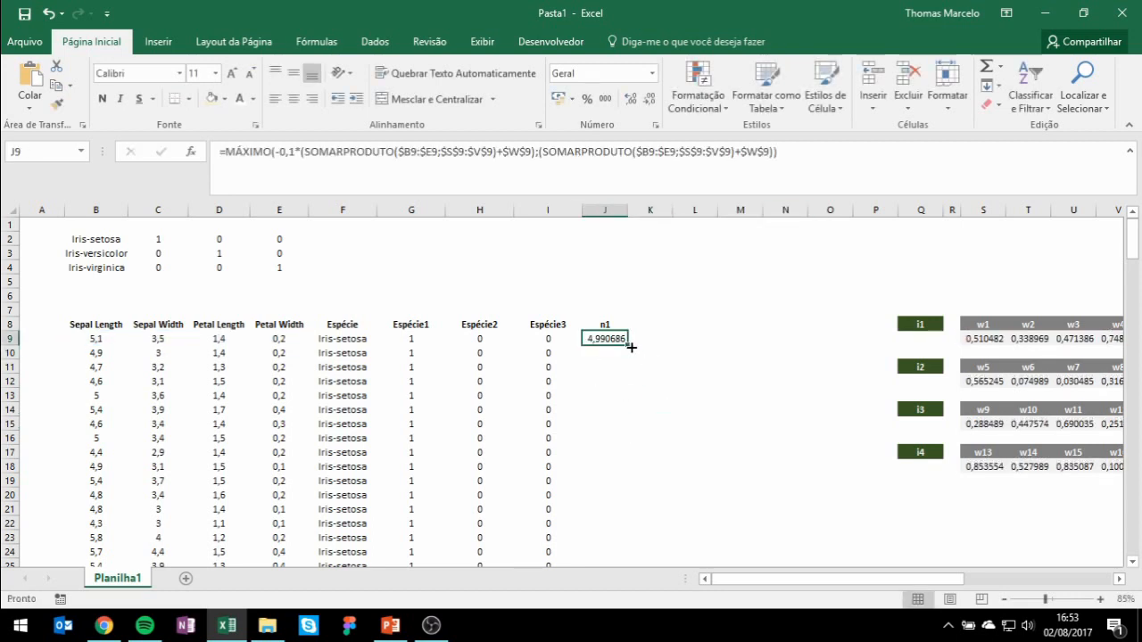
pyautogui.doubleClick(629, 346)
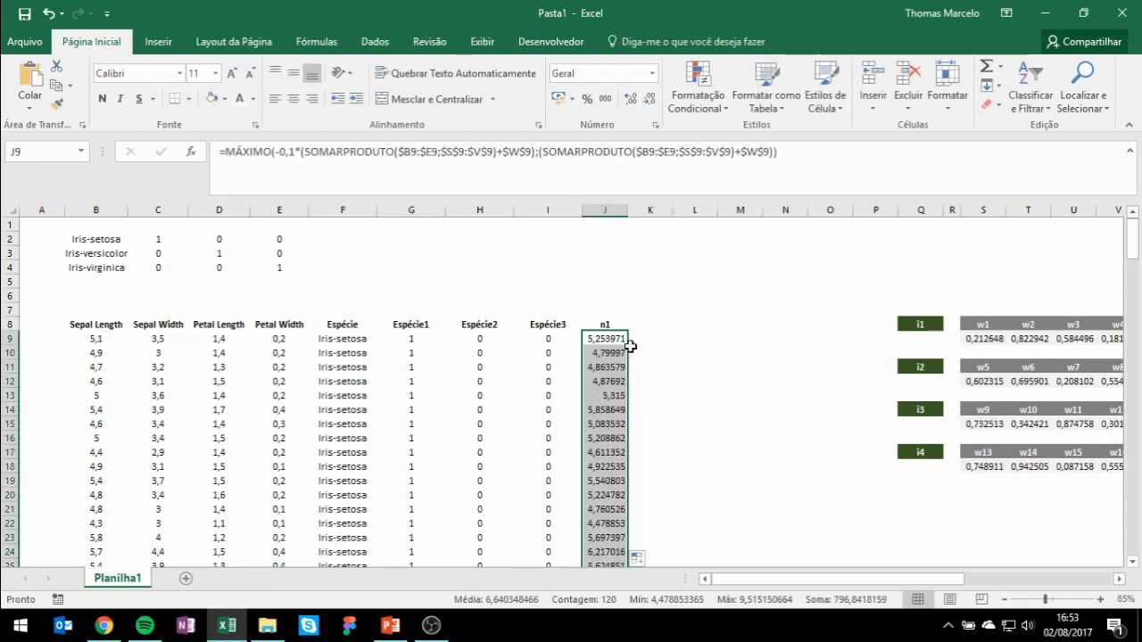
# Add the headers n2, n3 and n4 in K8, L8 and M8 beside n1.
pyautogui.click(618, 323)
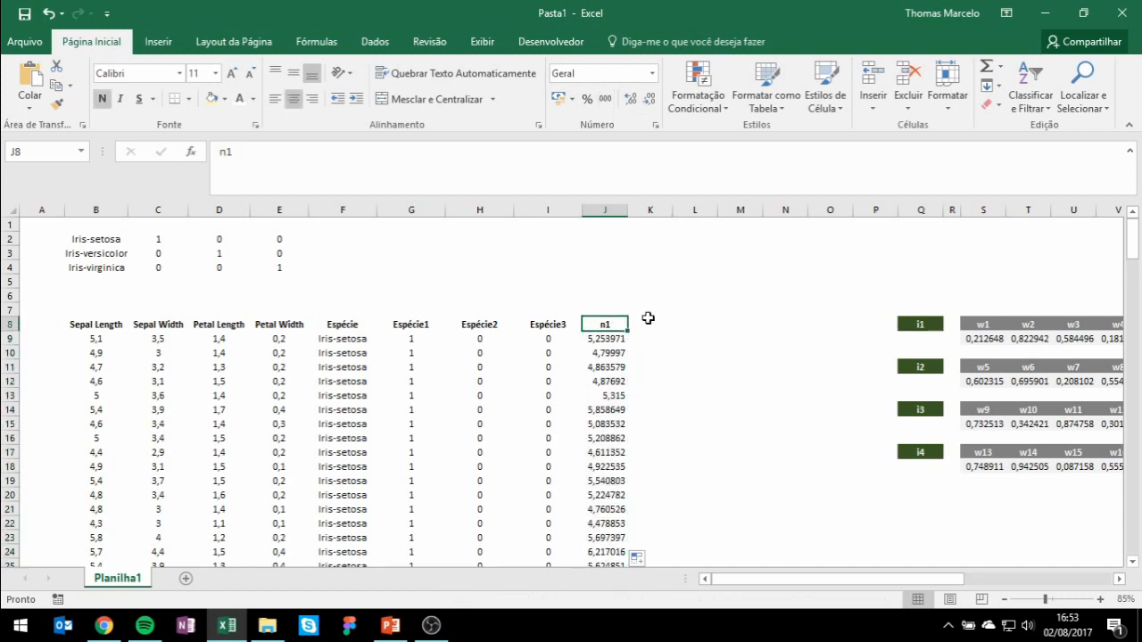
pyautogui.click(660, 323)
pyautogui.write('n2')
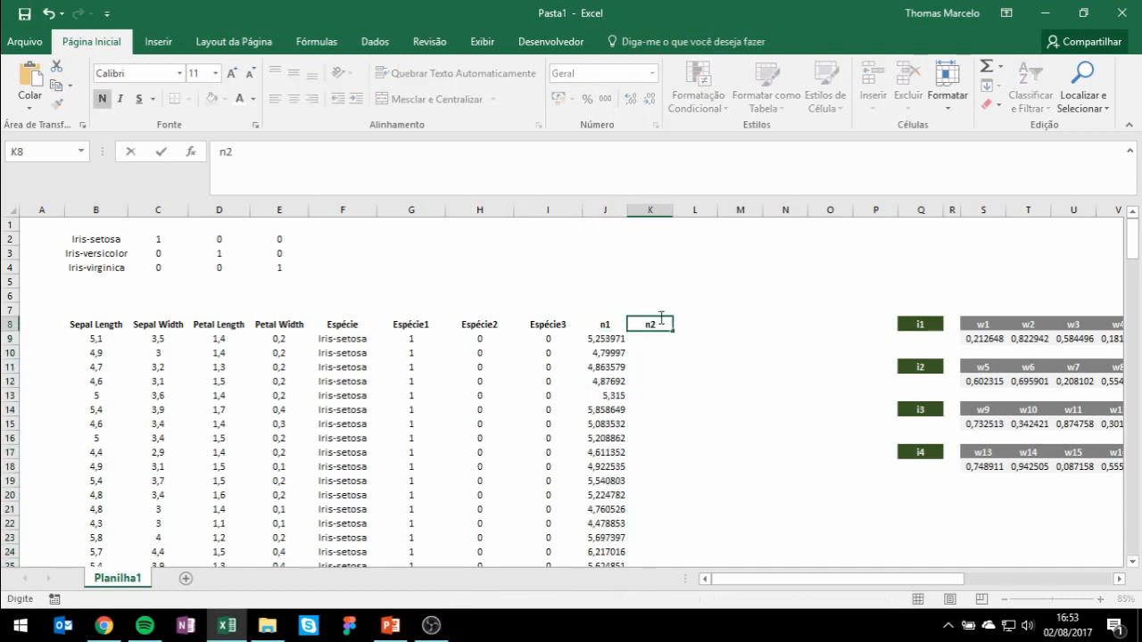
pyautogui.press('Tab')
pyautogui.write('n3')
pyautogui.press('Tab')
pyautogui.write('n4')
pyautogui.press('Tab')
# Copy the J9 formula into K9 and repoint both weight ranges to w5 to w8, $S$12:$V$12.
pyautogui.click(618, 341)
pyautogui.moveTo(627, 346); pyautogui.dragTo(655, 338)
pyautogui.click(667, 179)
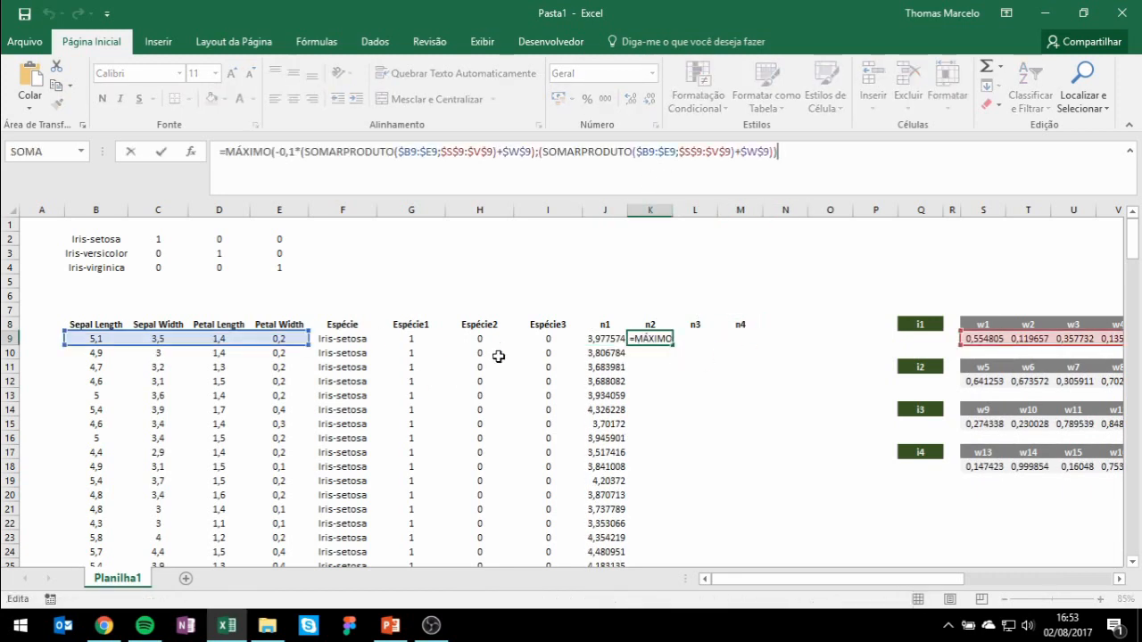
pyautogui.moveTo(942, 586); pyautogui.dragTo(983, 586)
pyautogui.moveTo(838, 346); pyautogui.dragTo(845, 379)
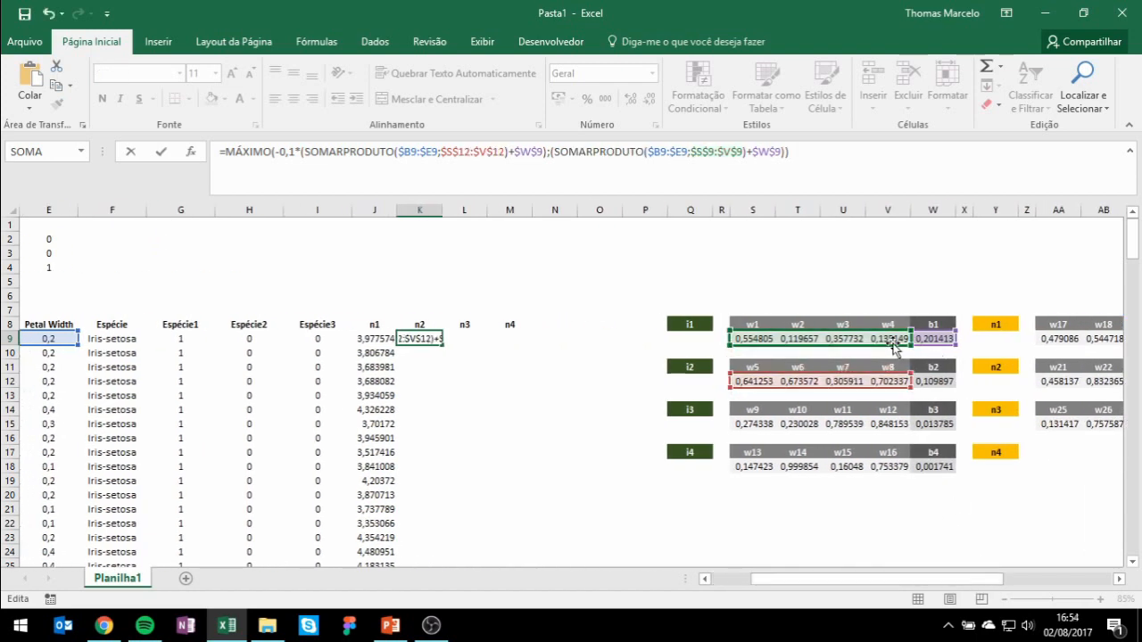
pyautogui.moveTo(897, 337); pyautogui.dragTo(901, 382)
# Repoint both bias references in K9 to b2, $W$12, and fill the n2 formula down the data rows.
pyautogui.moveTo(934, 339); pyautogui.dragTo(934, 382)
pyautogui.moveTo(933, 340); pyautogui.dragTo(937, 392)
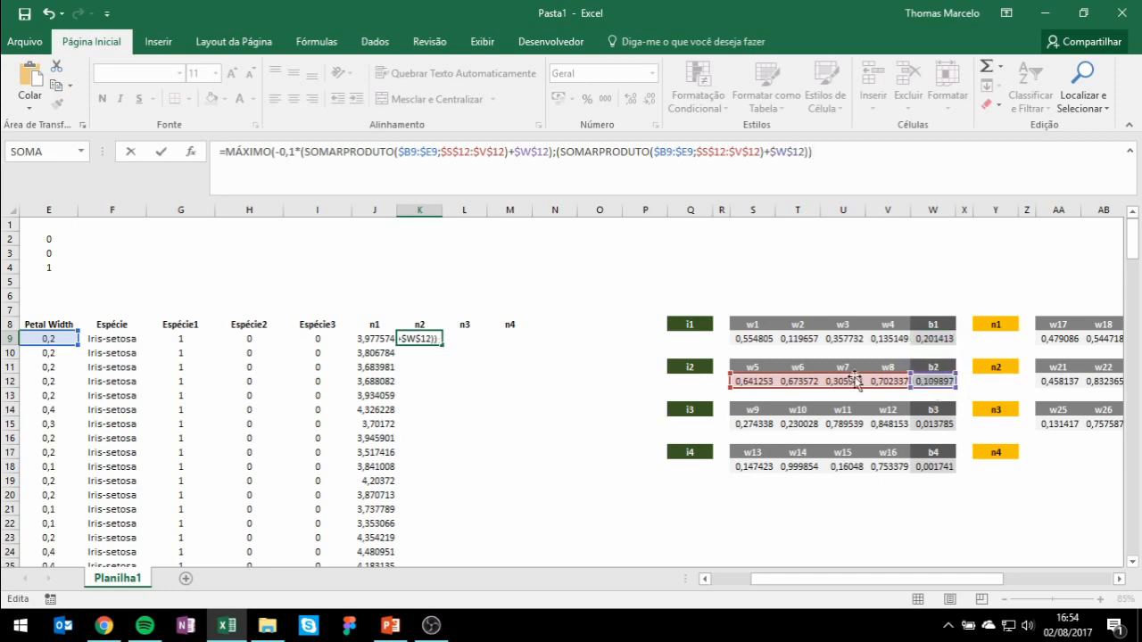
pyautogui.press('Return')
pyautogui.click(436, 341)
pyautogui.doubleClick(444, 344)
# Copy the K9 formula into L9 and repoint its weights to $S$15:$V$15 and its bias to b3, $W$15.
pyautogui.click(434, 337)
pyautogui.moveTo(443, 344); pyautogui.dragTo(463, 340)
pyautogui.click(462, 337)
pyautogui.click(587, 171)
pyautogui.moveTo(763, 389); pyautogui.dragTo(767, 434)
pyautogui.moveTo(767, 392); pyautogui.dragTo(767, 433)
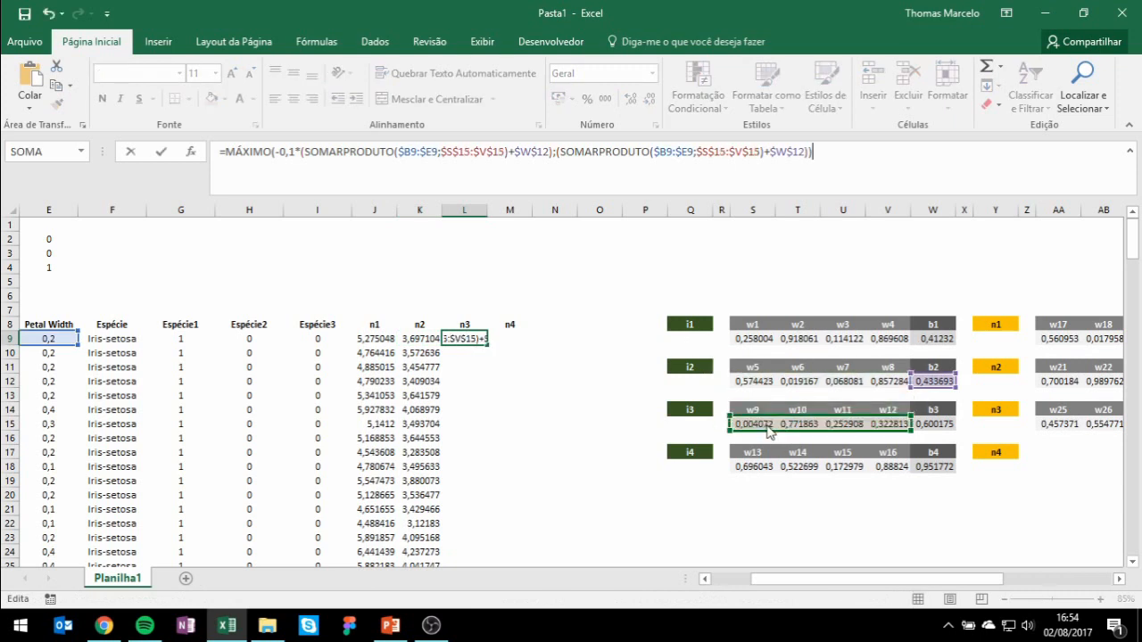
pyautogui.moveTo(928, 390); pyautogui.dragTo(928, 423)
pyautogui.hotkey('ctrl', 'Return')
# Copy the L9 formula into M9 and repoint its weights to w13 to w16 and its bias to b4 in row 18.
pyautogui.moveTo(487, 343)
pyautogui.mouseDown()
pyautogui.moveTo(517, 345)
pyautogui.moveTo(503, 337)
pyautogui.mouseUp()
pyautogui.click(504, 337)
pyautogui.click(612, 179)
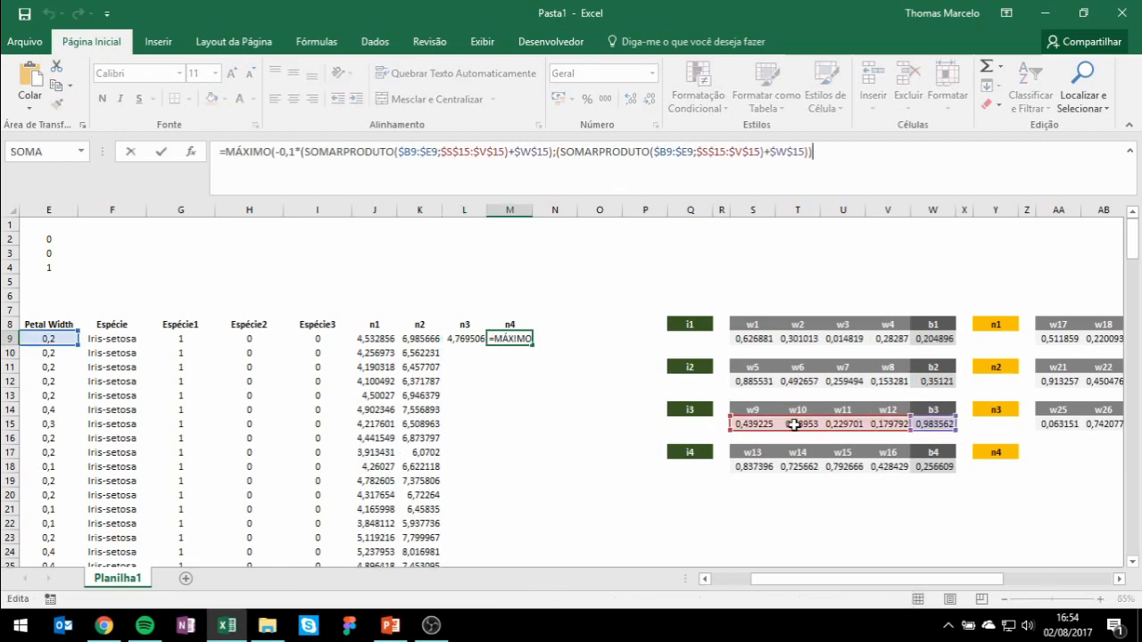
pyautogui.moveTo(794, 425); pyautogui.dragTo(808, 468)
pyautogui.moveTo(933, 431); pyautogui.dragTo(932, 466)
pyautogui.press('Return')
# Fill the n3 and n4 formulas in L9:M9 down through all the data rows.
pyautogui.moveTo(475, 341); pyautogui.dragTo(522, 342)
pyautogui.doubleClick(533, 346)
pyautogui.click(419, 440)
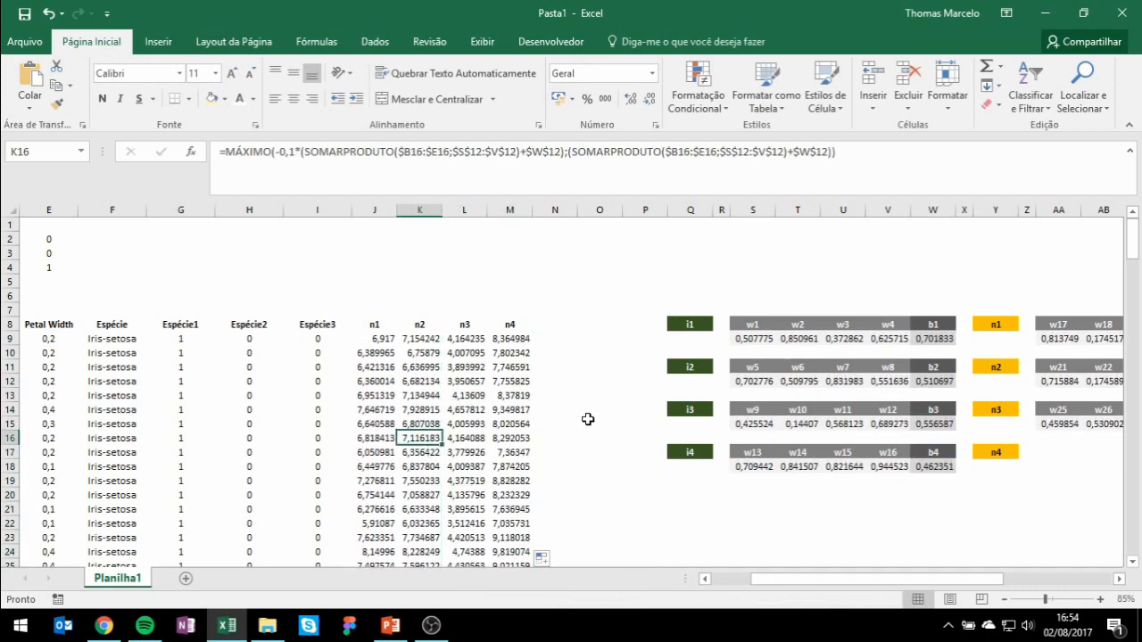
# Insert two empty columns at column P, before the network layout.
pyautogui.click(826, 369)
pyautogui.click(642, 378)
pyautogui.click(650, 209)
pyautogui.rightClick(650, 208)
pyautogui.click(672, 327)
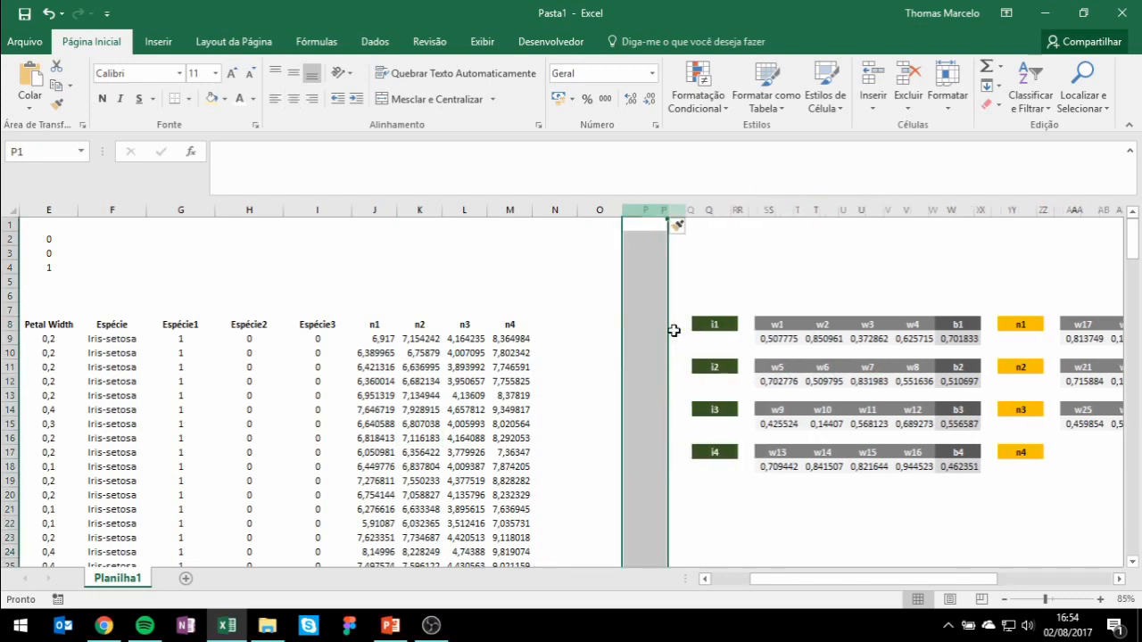
pyautogui.click(356, 335)
pyautogui.rightClick(642, 211)
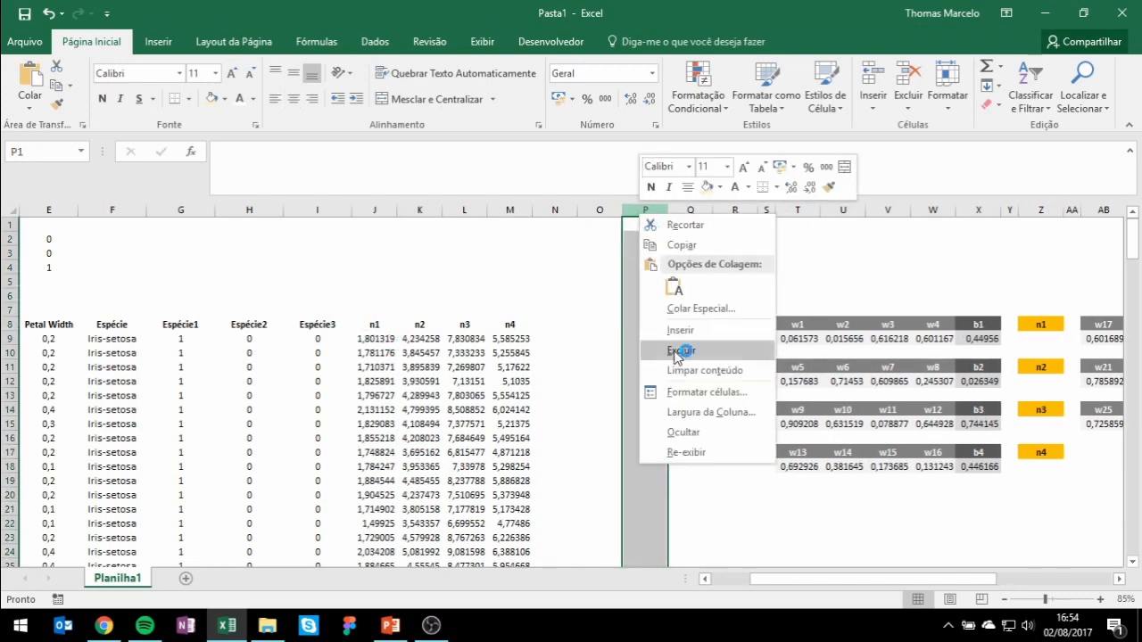
pyautogui.click(675, 337)
pyautogui.click(511, 410)
# Add the output headers o1, o2 and o3 in N8, O8 and P8.
pyautogui.click(555, 338)
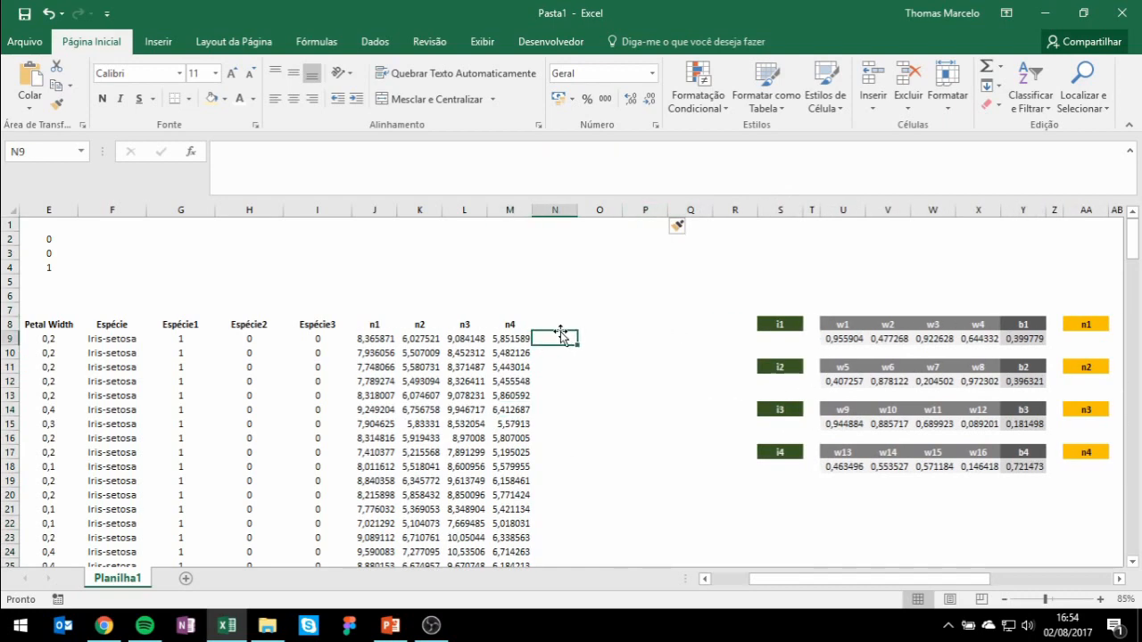
pyautogui.click(558, 322)
pyautogui.write('o1')
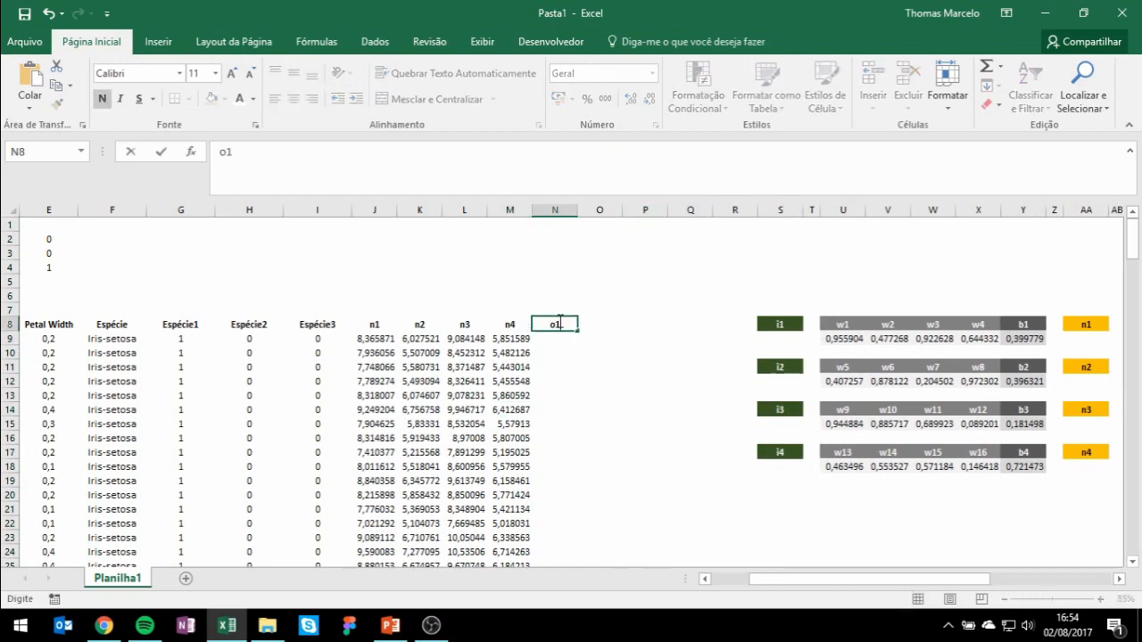
pyautogui.press('Tab')
pyautogui.write('o')
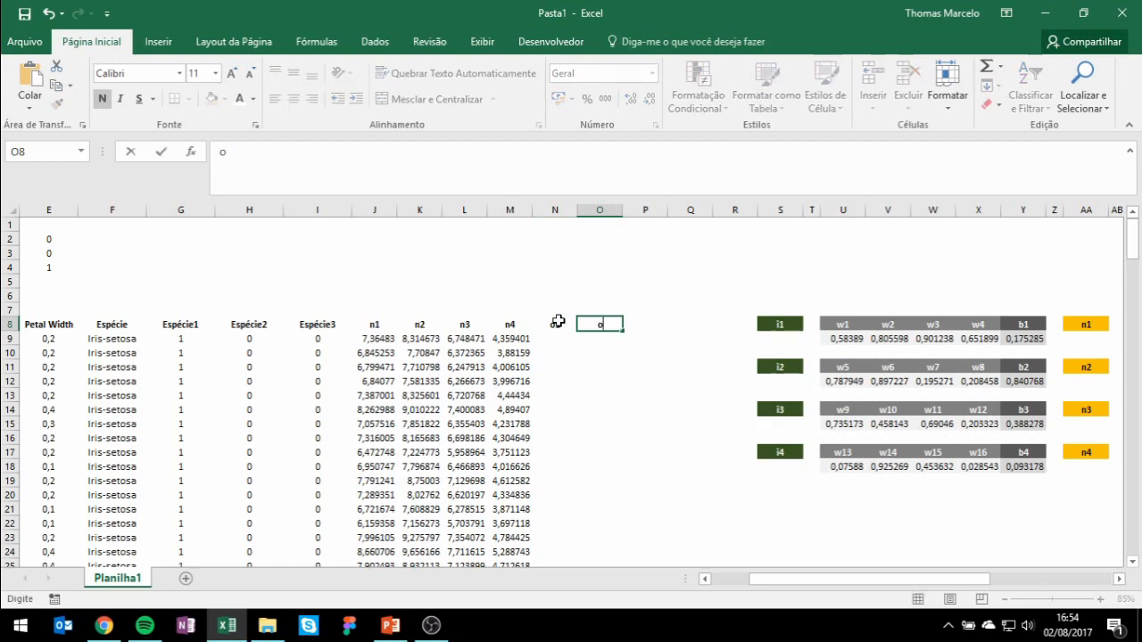
pyautogui.press('Tab')
pyautogui.write('o3')
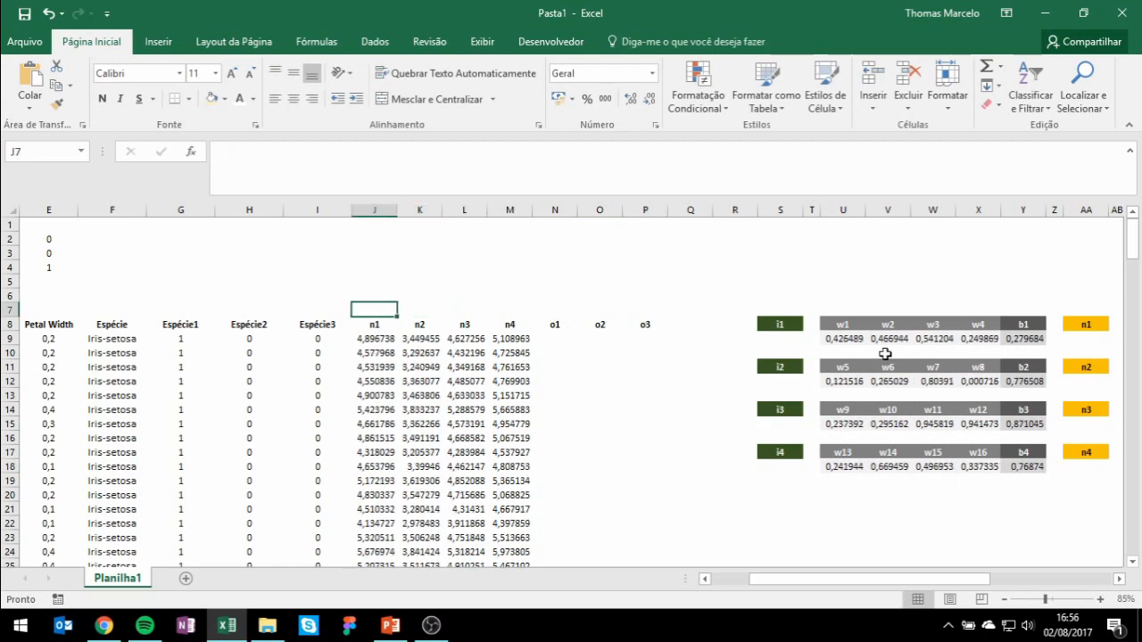
# Label the hidden neuron columns with "ReLU (-0,1x;x)" in J7, above n1.
pyautogui.write('ReLU (-0,1x;x')
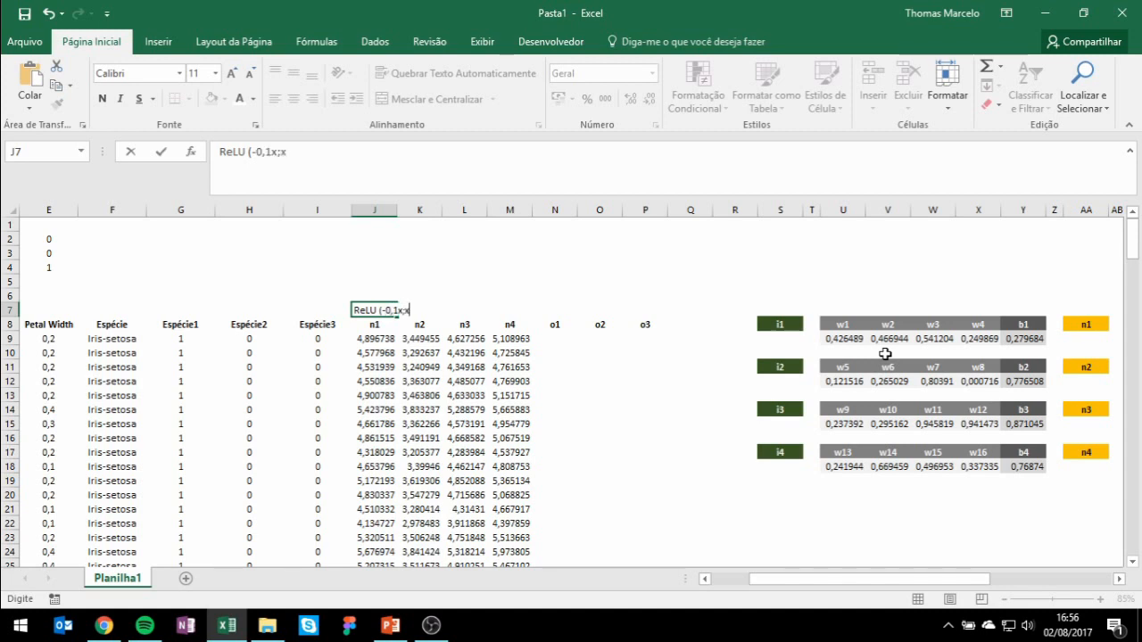
pyautogui.press('Left')
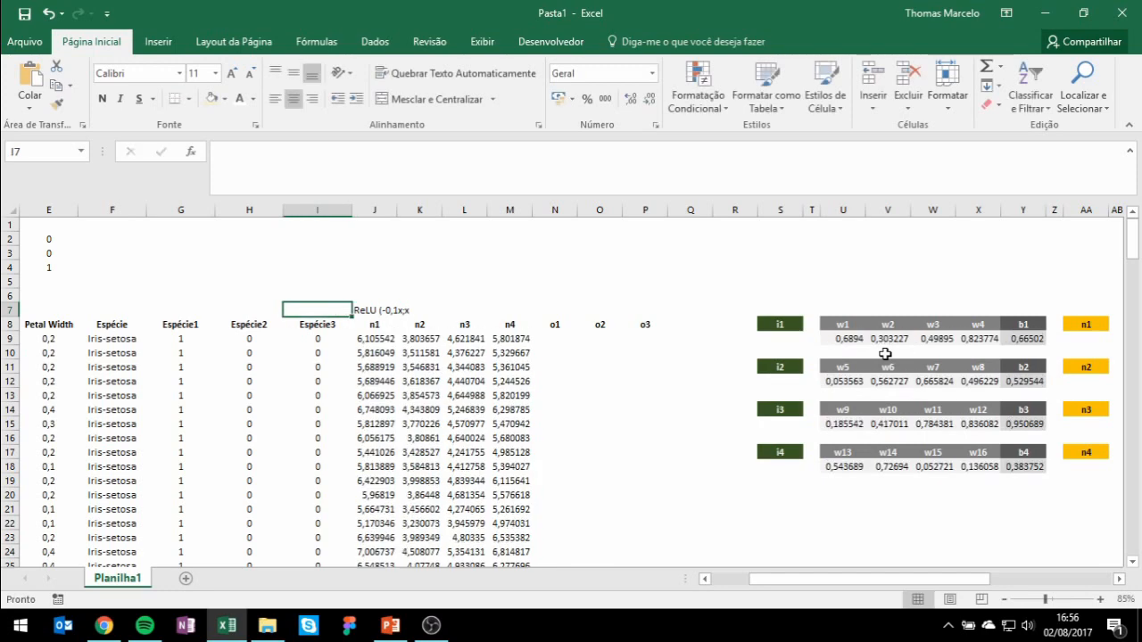
pyautogui.press('Right')
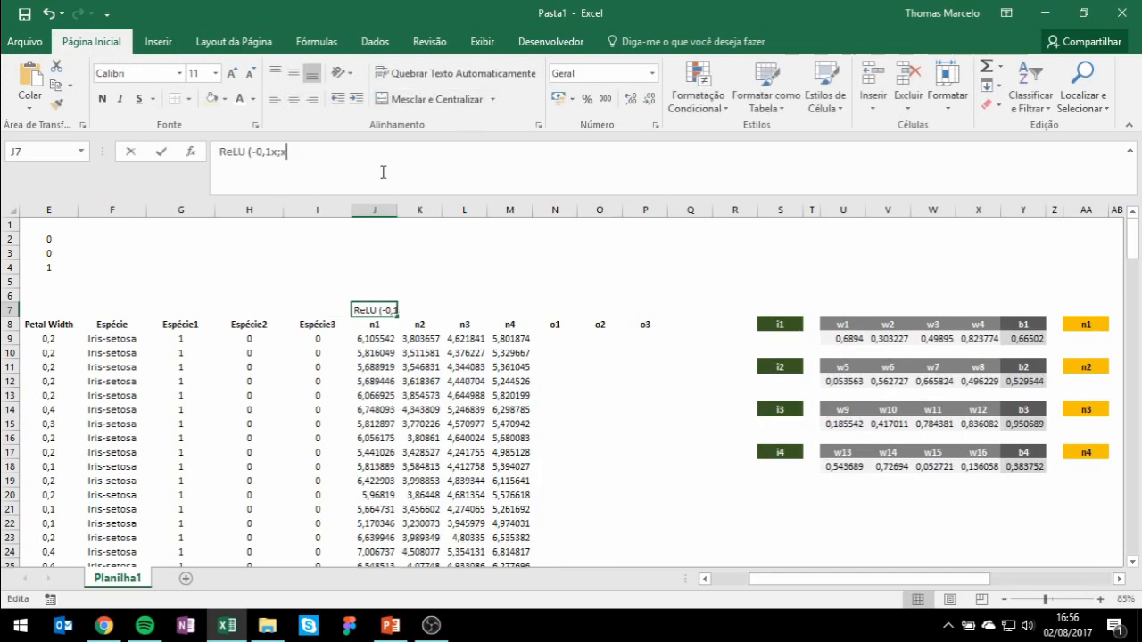
pyautogui.click(383, 172)
pyautogui.write(')')
pyautogui.press('Return')
# Label the output columns with "Softmax" in N7, above o1.
pyautogui.click(557, 308)
pyautogui.write('Softma')
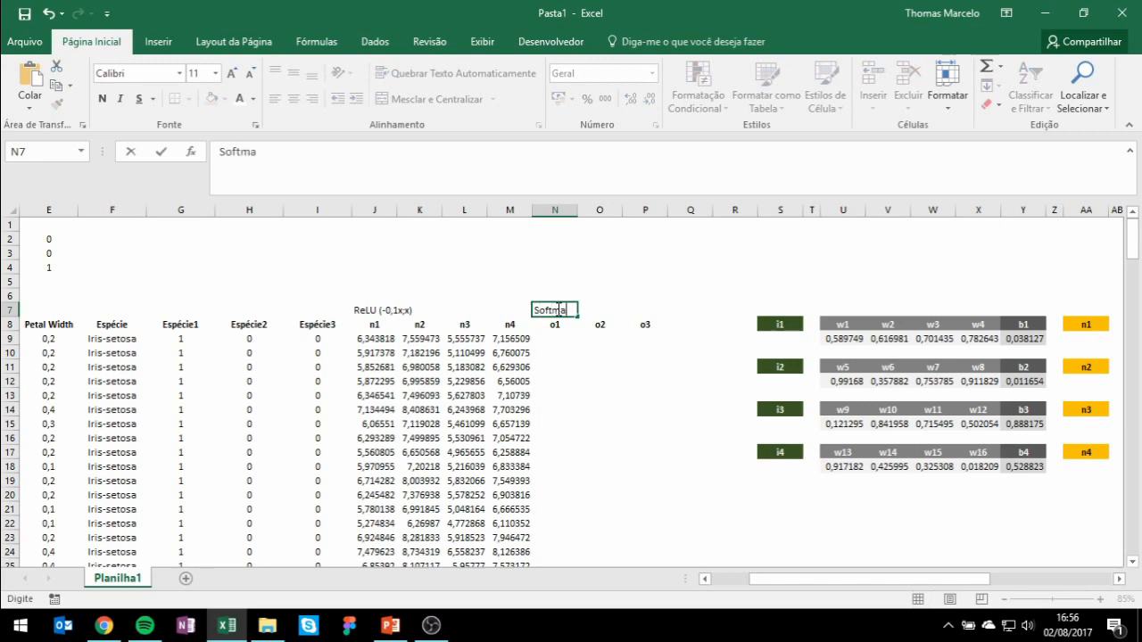
pyautogui.write('x')
pyautogui.press('Return')
# Start the o1 formula in N9 as =exp(-somarproduto(J9:M9;AC9:AF9, pairing the n1 to n4 values with weights w17 to w20.
pyautogui.press('Down')
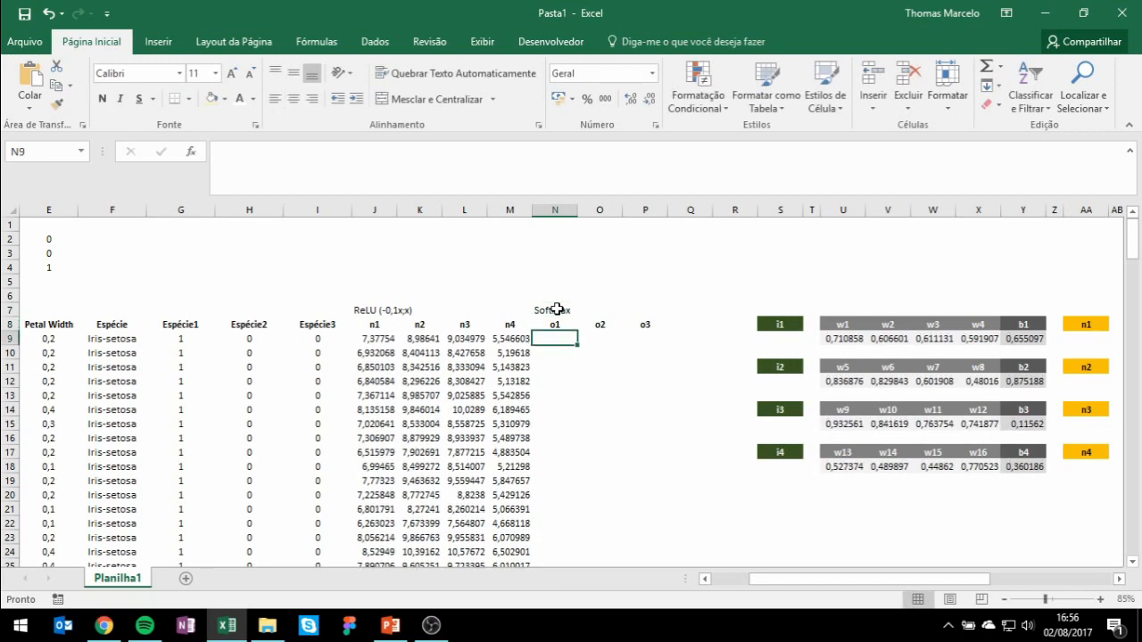
pyautogui.write('=')
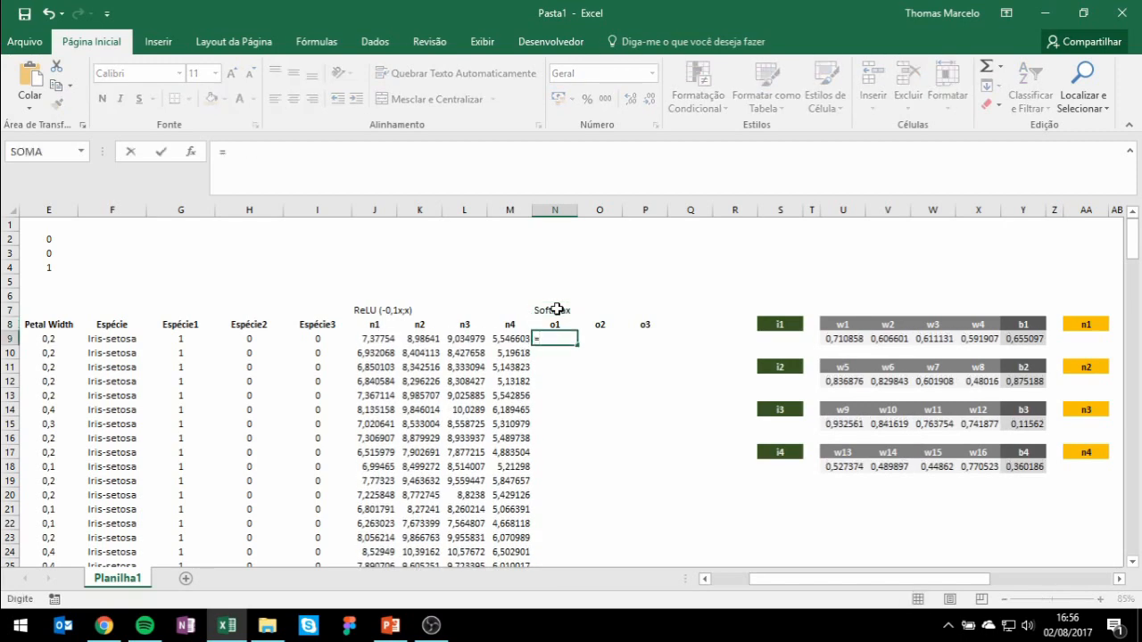
pyautogui.write('exp(')
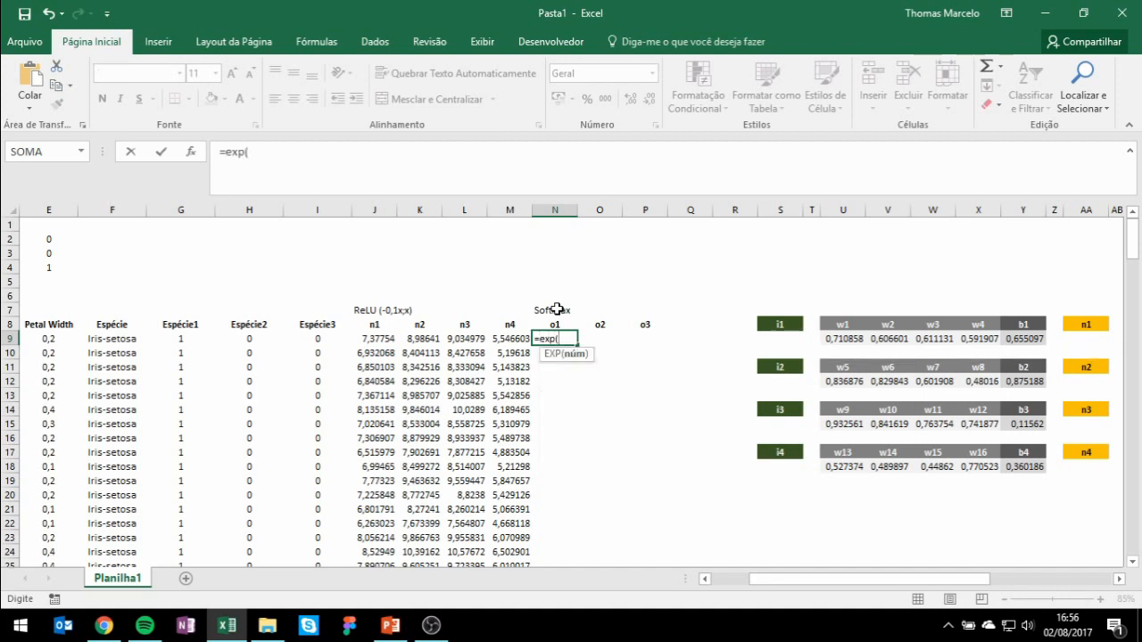
pyautogui.write('-somarp')
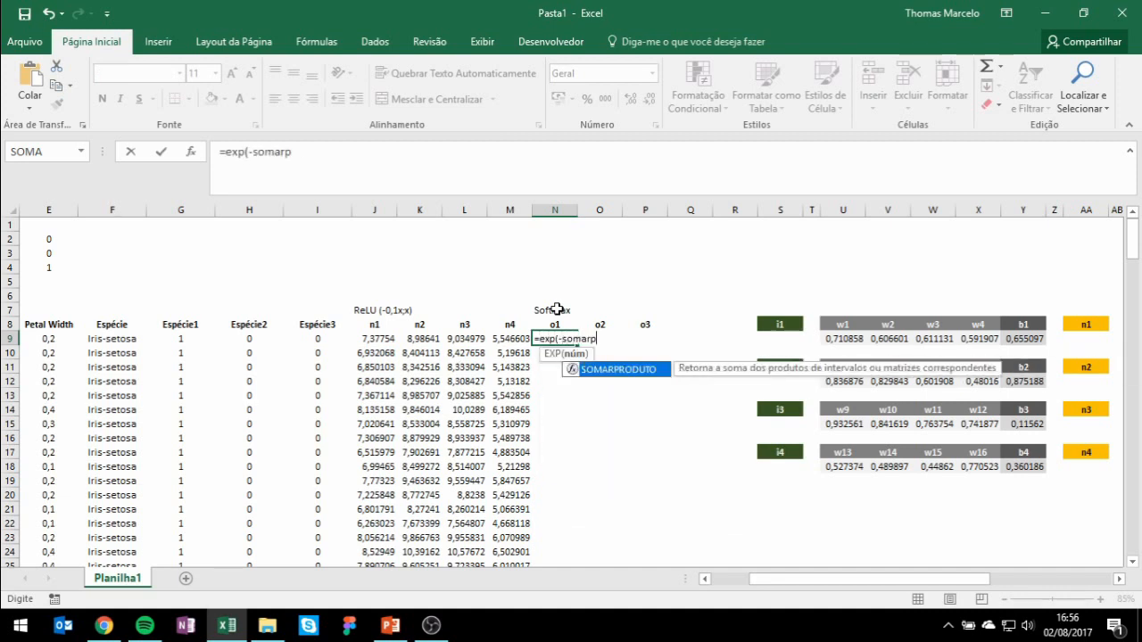
pyautogui.write('roduto(')
pyautogui.moveTo(371, 339); pyautogui.dragTo(508, 338)
pyautogui.write(';')
pyautogui.hscroll(6, 848, 571)
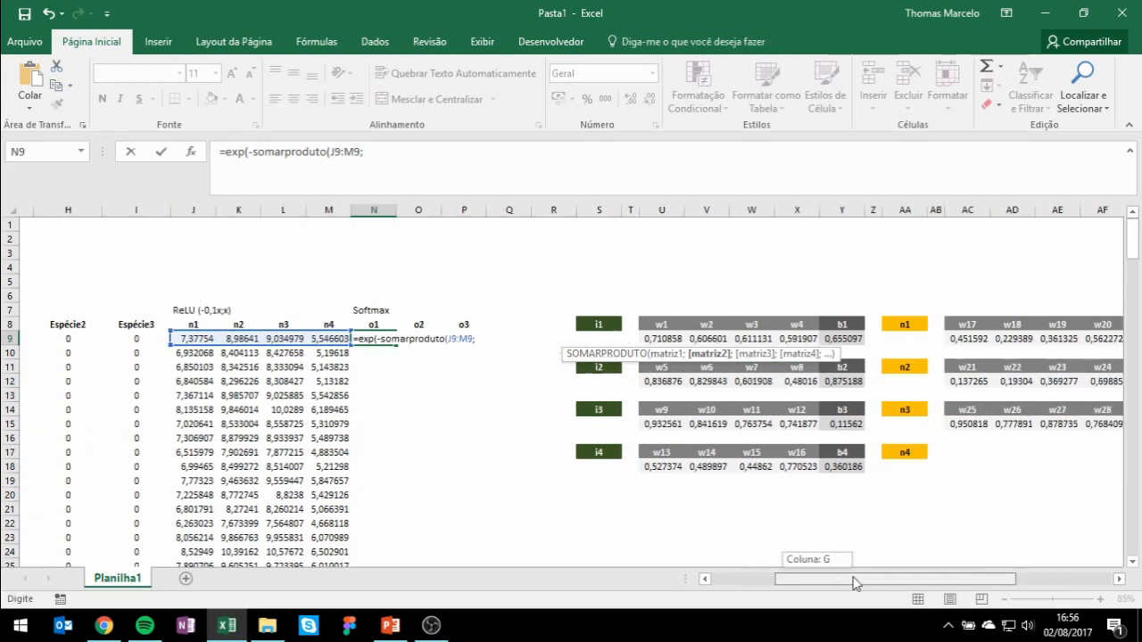
pyautogui.moveTo(775, 339); pyautogui.dragTo(904, 337)
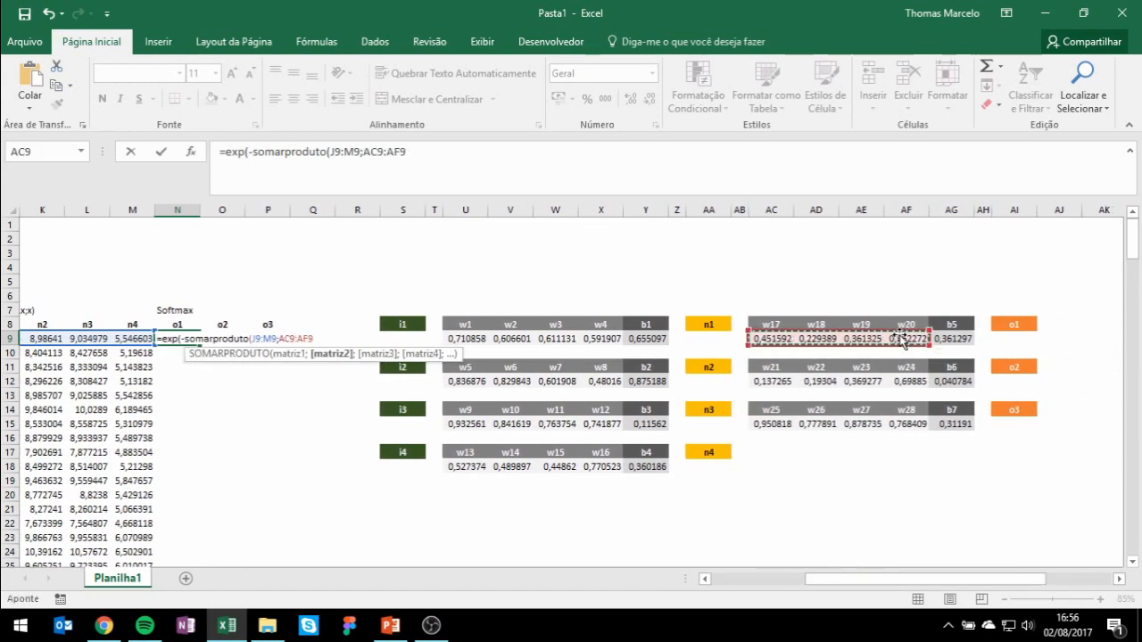
# Close the product sum in N9, add the b5 bias AG9 and close the exp function.
pyautogui.write(')+')
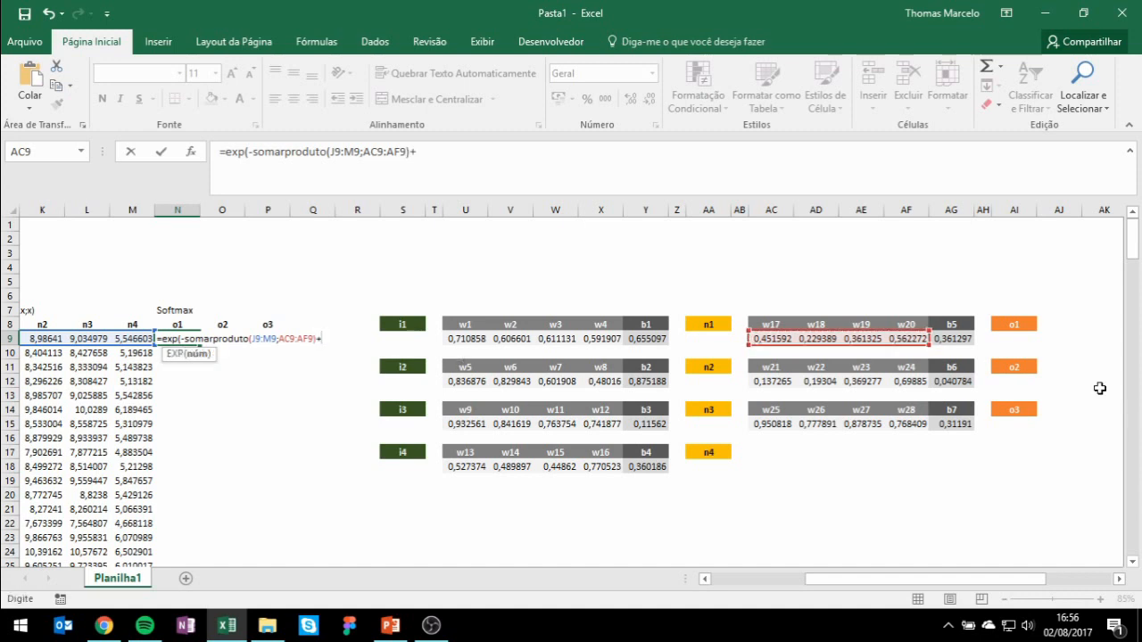
pyautogui.click(950, 340)
pyautogui.moveTo(889, 579); pyautogui.dragTo(848, 580)
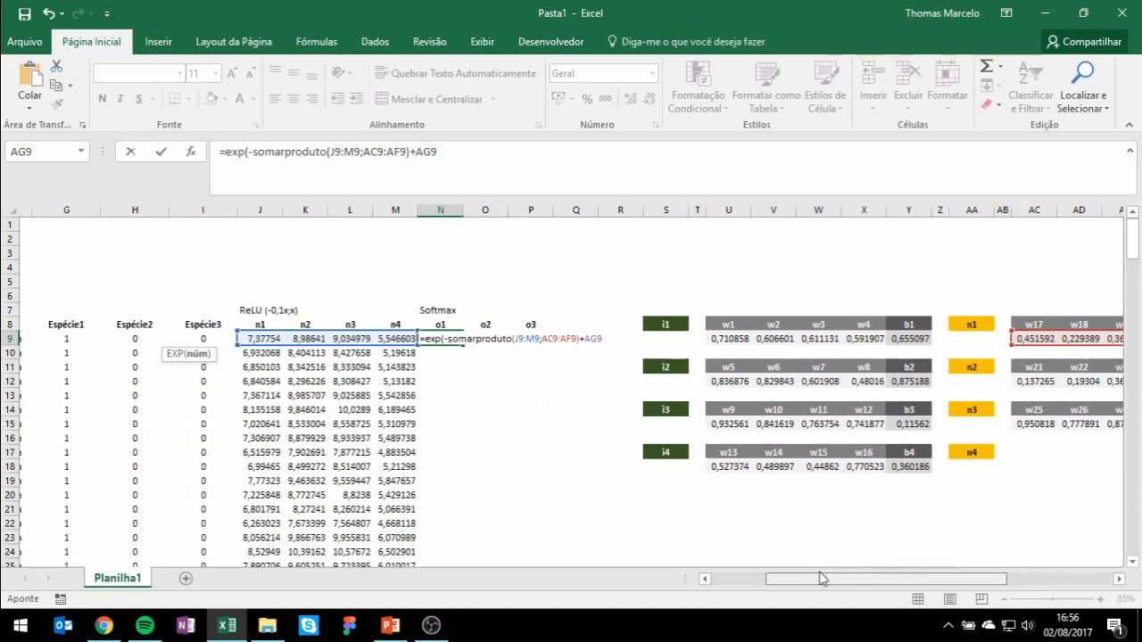
pyautogui.click(496, 172)
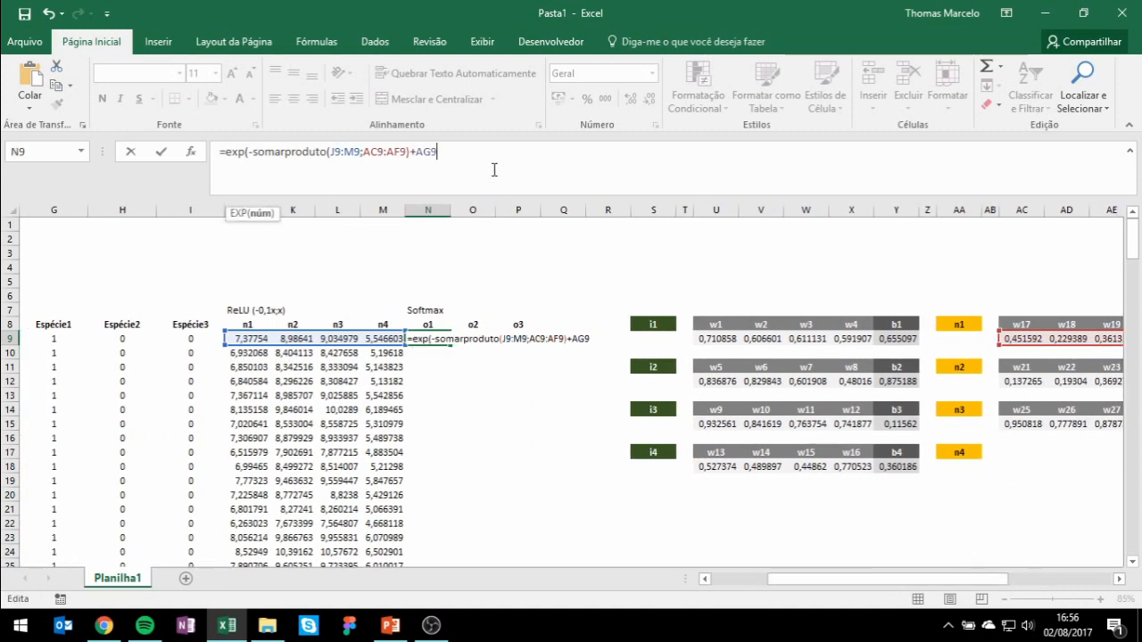
pyautogui.write(')')
# Lock only the columns of the neuron range in the N9 formula, making it $J9:$M9.
pyautogui.click(336, 181)
pyautogui.press('F4')
pyautogui.press('F4')
pyautogui.press('F4')
pyautogui.click(361, 153)
pyautogui.press('F4')
pyautogui.press('F4')
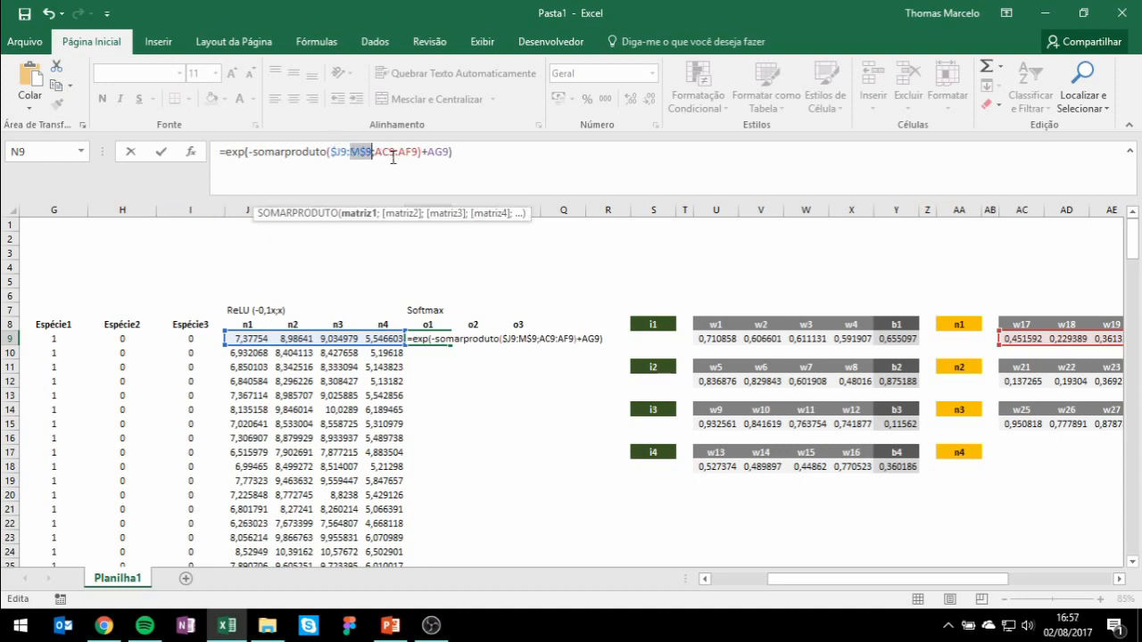
# Make the weight range and bias in the N9 formula fully absolute as $AC$9:$AF$9 and $AG$9.
pyautogui.click(395, 154)
pyautogui.press('F4')
pyautogui.click(429, 153)
pyautogui.press('F4')
pyautogui.click(464, 153)
pyautogui.press('F4')
# Append a division to the N9 formula and start its bracketed denominator with a copy of the o1 exp term.
pyautogui.click(535, 162)
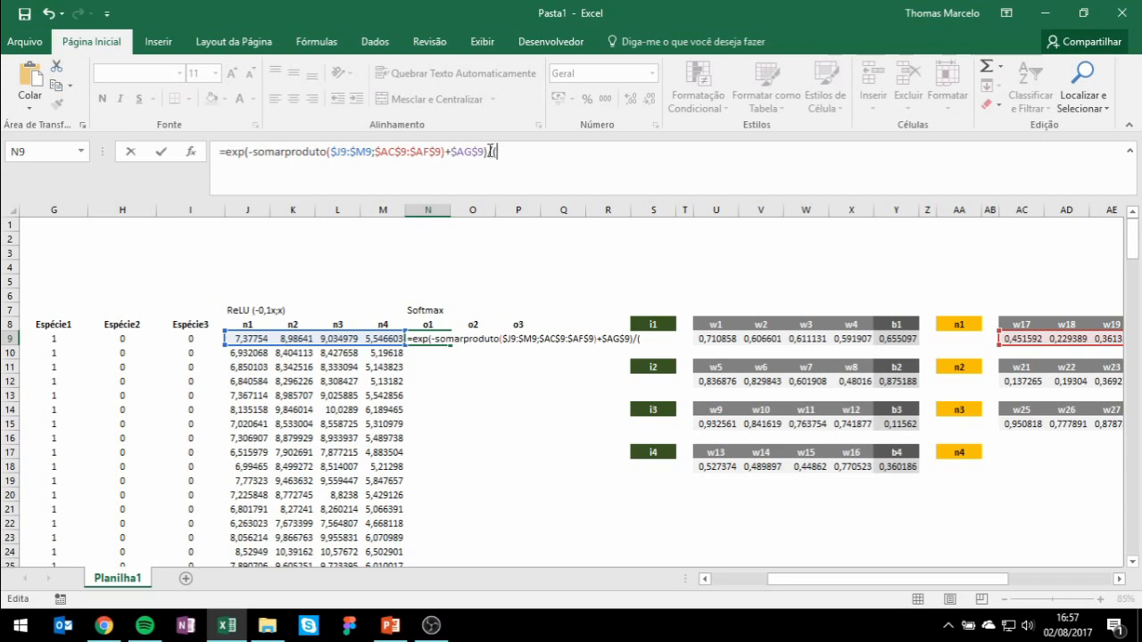
pyautogui.moveTo(489, 150); pyautogui.dragTo(229, 151)
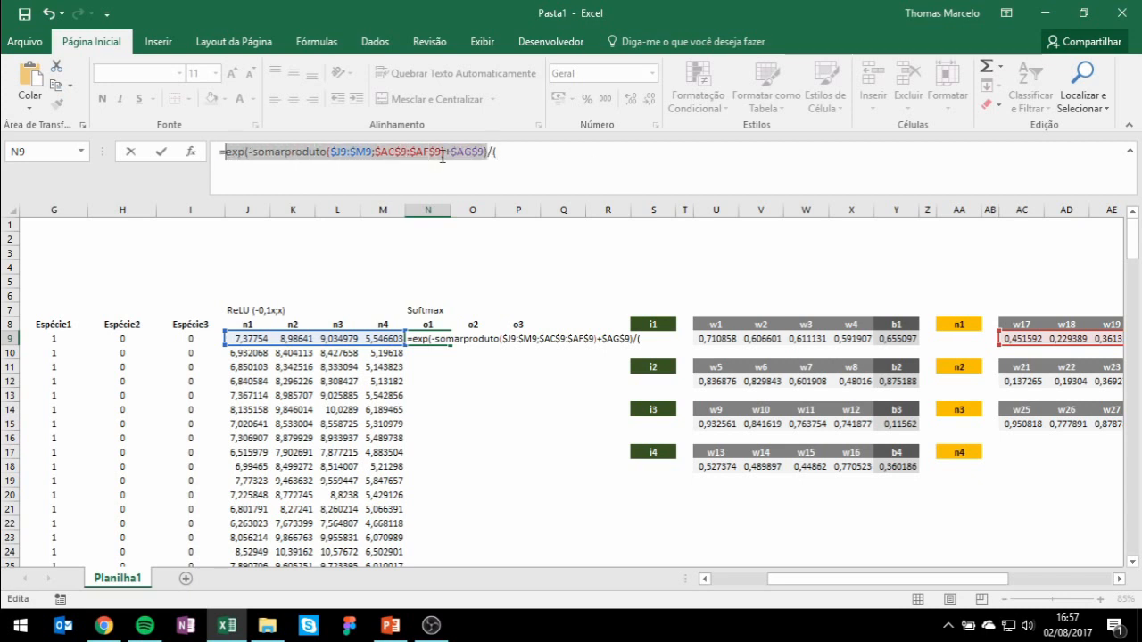
pyautogui.hotkey('ctrl', 'c')
pyautogui.click(529, 152)
pyautogui.hotkey('ctrl', 'v')
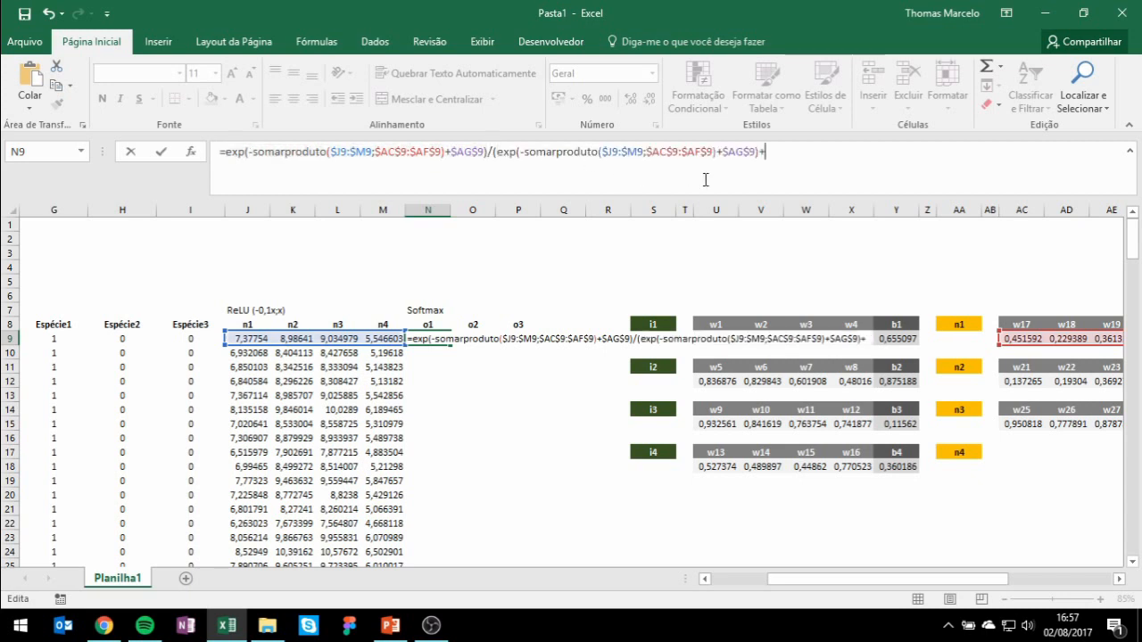
# Add a second exp term to the N9 denominator, using weights $AC$12:$AF$12 and bias $AG$12.
pyautogui.hotkey('ctrl', 'v')
pyautogui.moveTo(863, 578); pyautogui.dragTo(910, 579)
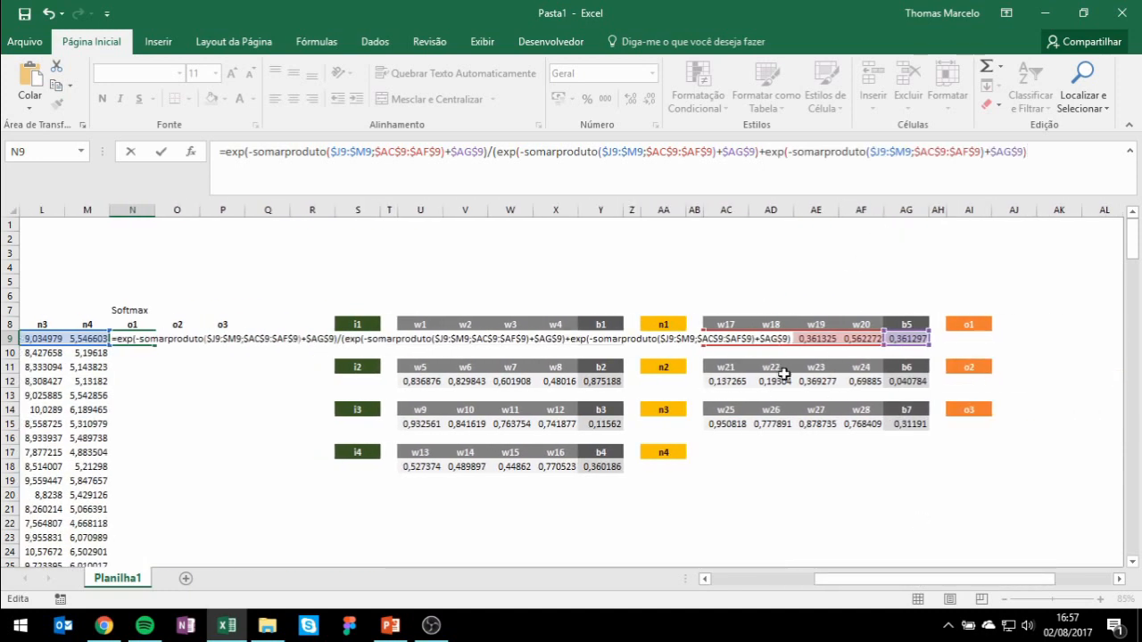
pyautogui.click(942, 153)
pyautogui.write('12')
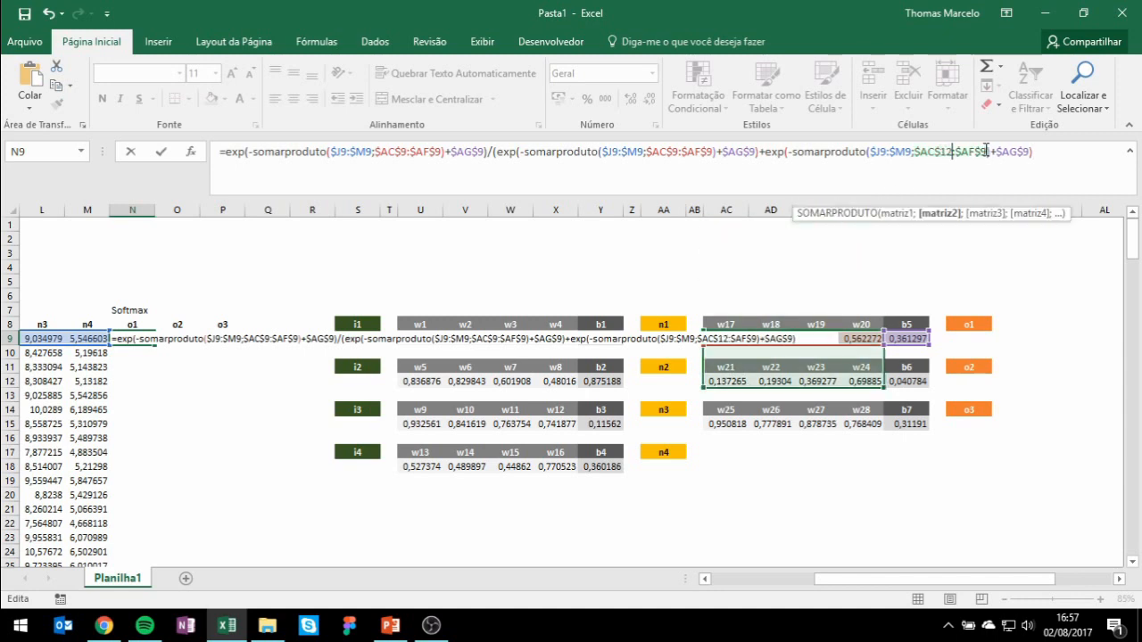
pyautogui.write('12')
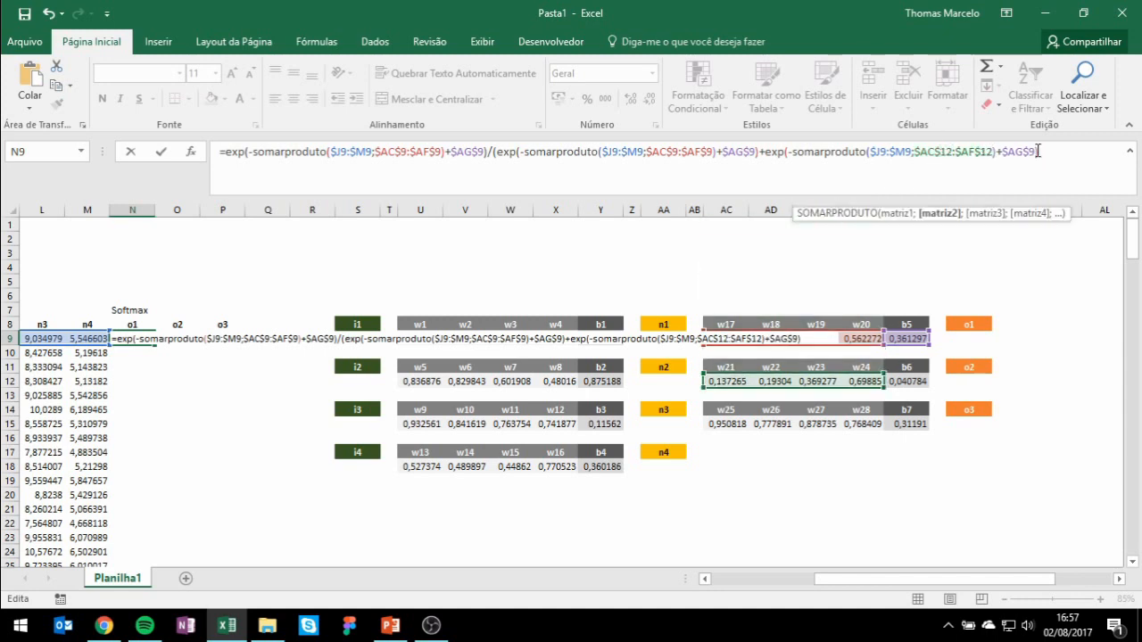
pyautogui.write('12')
# Add a third exp term with weights $AC$15:$AF$15 and bias $AG$15, then close the denominator and enter the N9 formula.
pyautogui.click(1090, 158)
pyautogui.hotkey('ctrl', 'v')
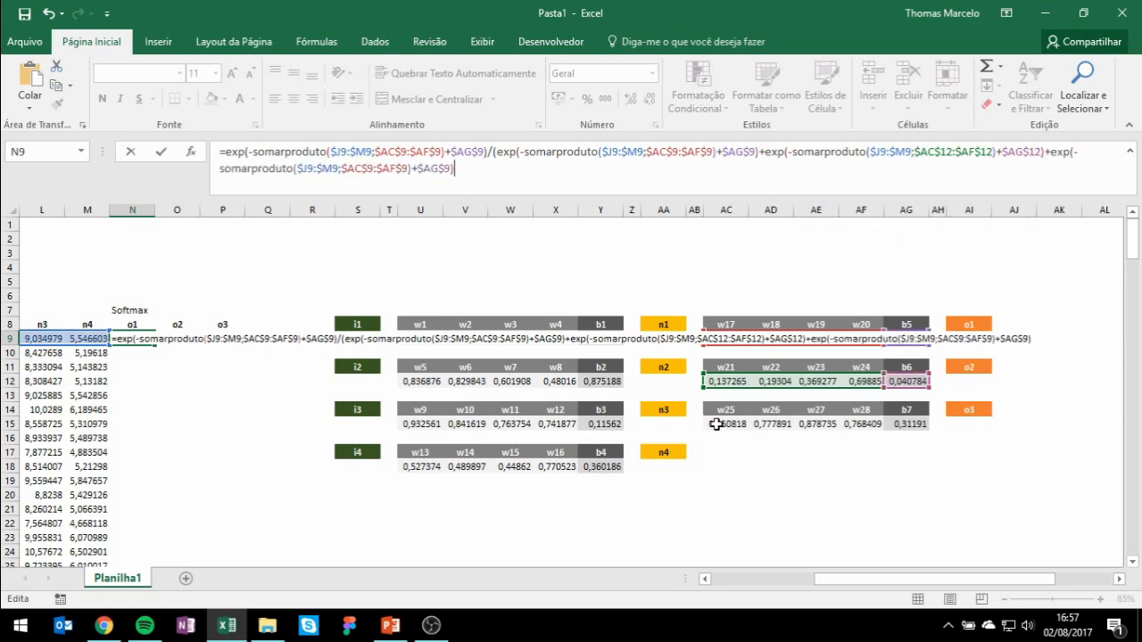
pyautogui.click(373, 168)
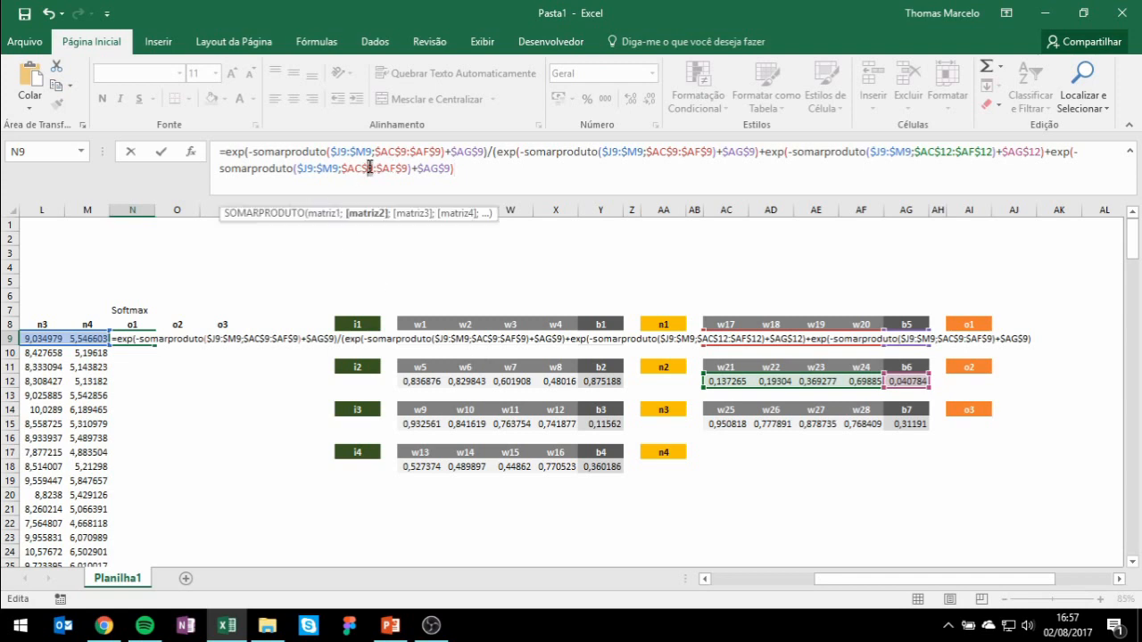
pyautogui.press('BackSpace')
pyautogui.write('15')
pyautogui.click(410, 169)
pyautogui.press('BackSpace')
pyautogui.write('15')
pyautogui.click(461, 168)
pyautogui.press('BackSpace')
pyautogui.write('15')
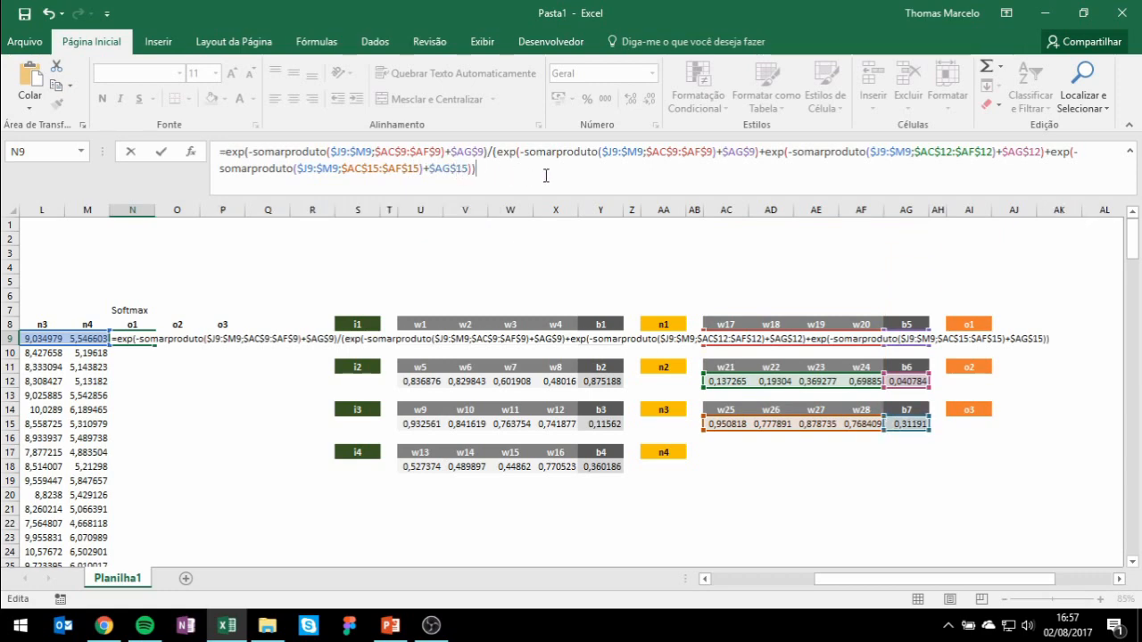
pyautogui.press('Return')
# Format N9 as a percentage with two decimal places and centre it.
pyautogui.moveTo(308, 337); pyautogui.dragTo(8, 336)
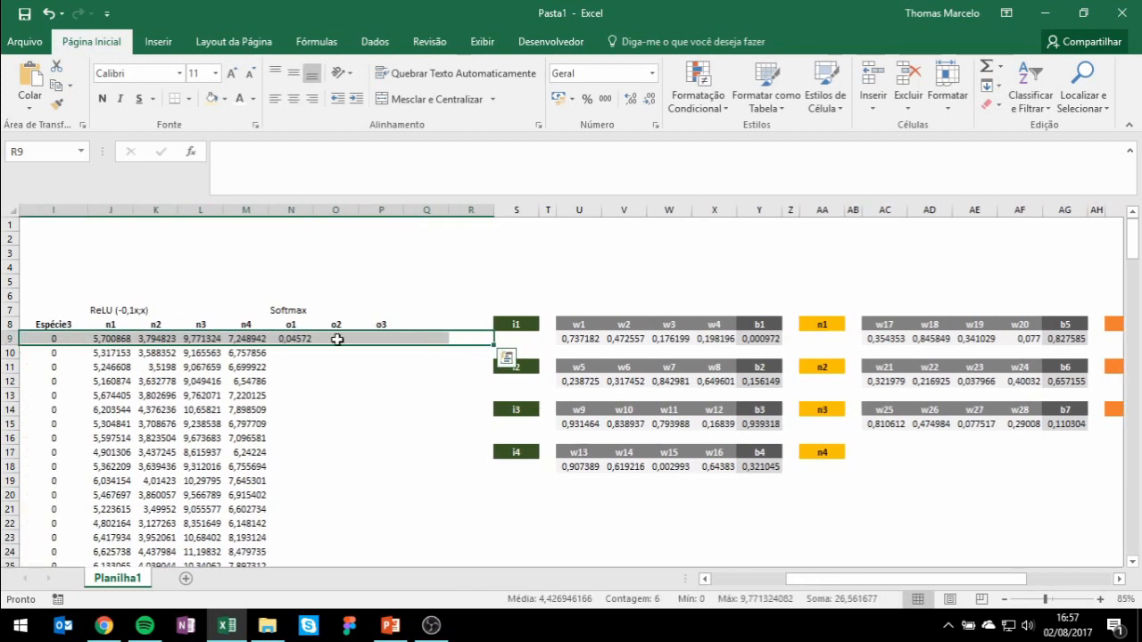
pyautogui.click(297, 339)
pyautogui.click(587, 99)
pyautogui.click(629, 99)
pyautogui.click(630, 99)
pyautogui.click(294, 99)
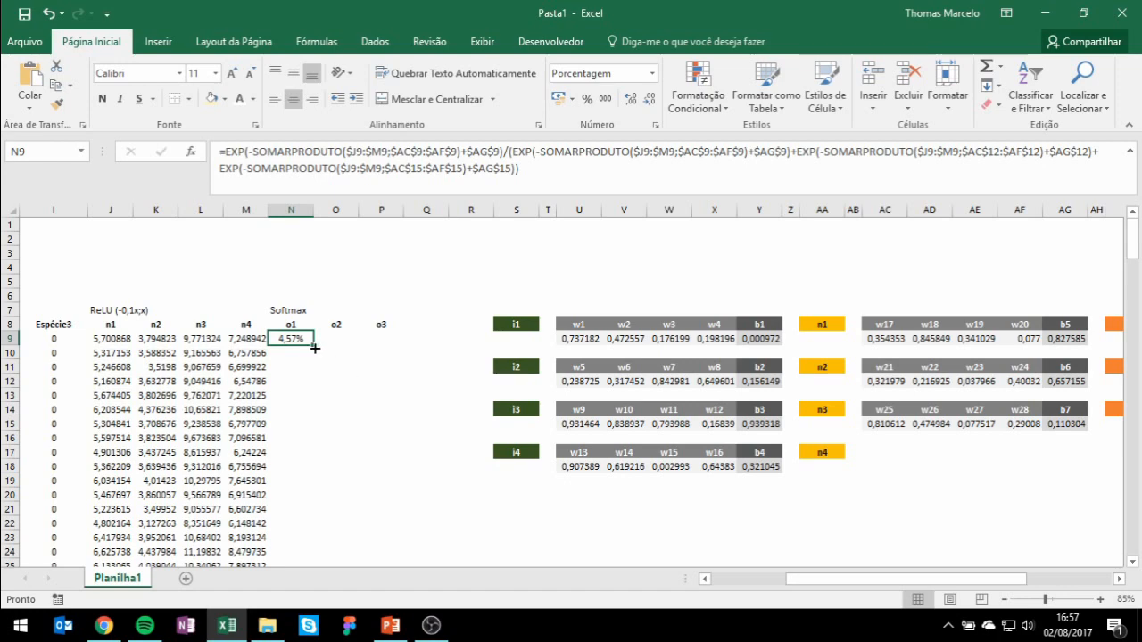
# Copy the o1 formula into O9 and replace its numerator with the exp term using $AC$12:$AF$12 and $AG$12.
pyautogui.moveTo(314, 349); pyautogui.dragTo(349, 344)
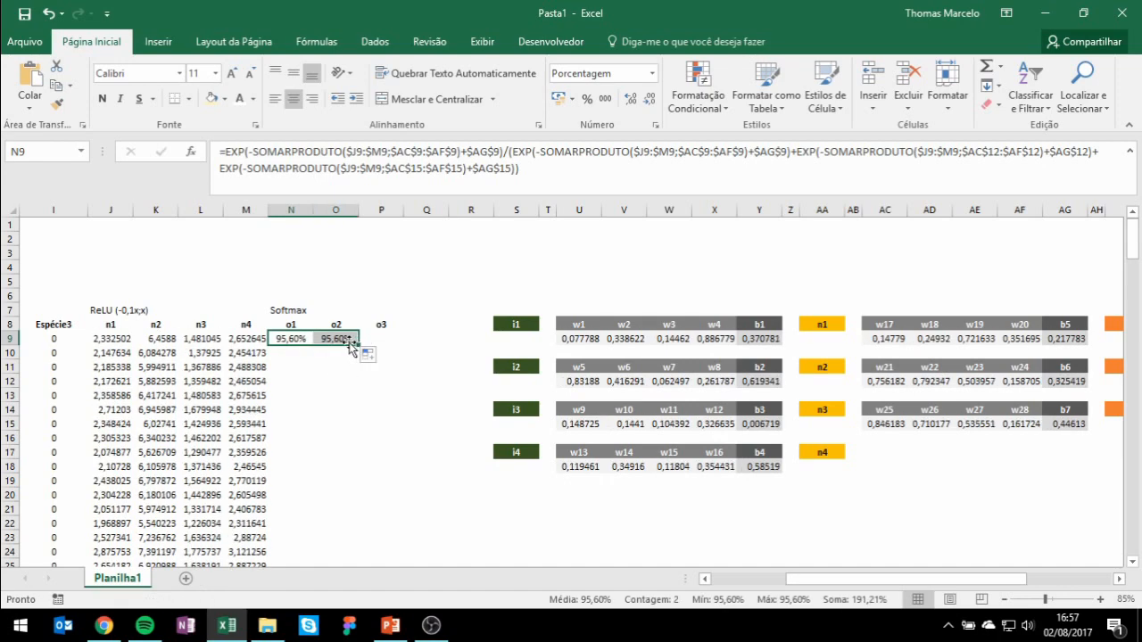
pyautogui.click(546, 170)
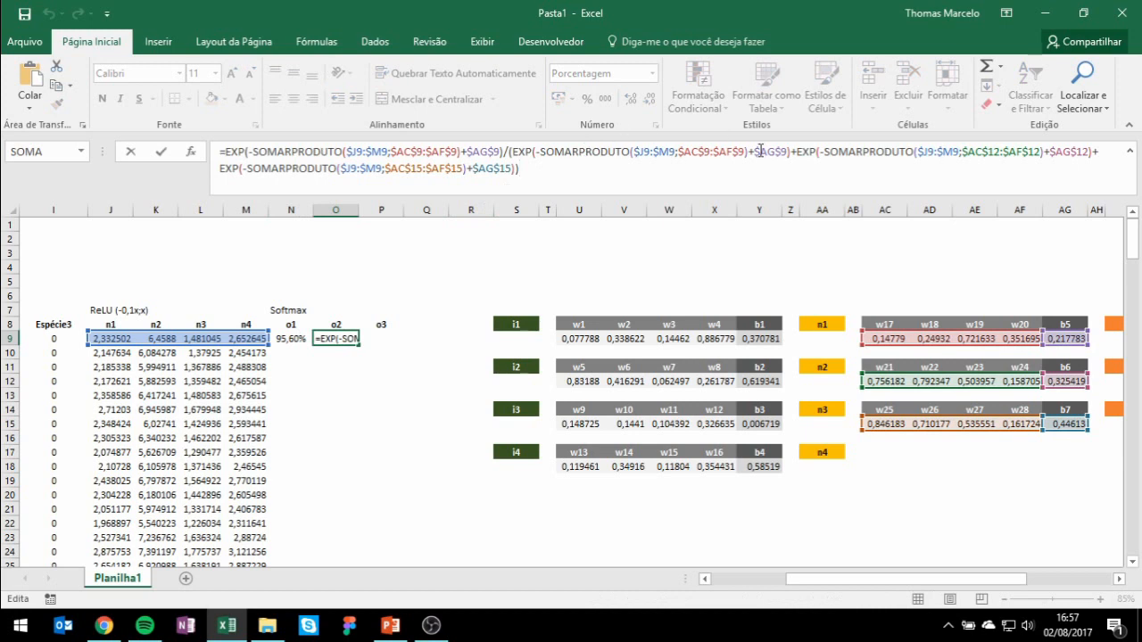
pyautogui.moveTo(798, 148); pyautogui.dragTo(1095, 150)
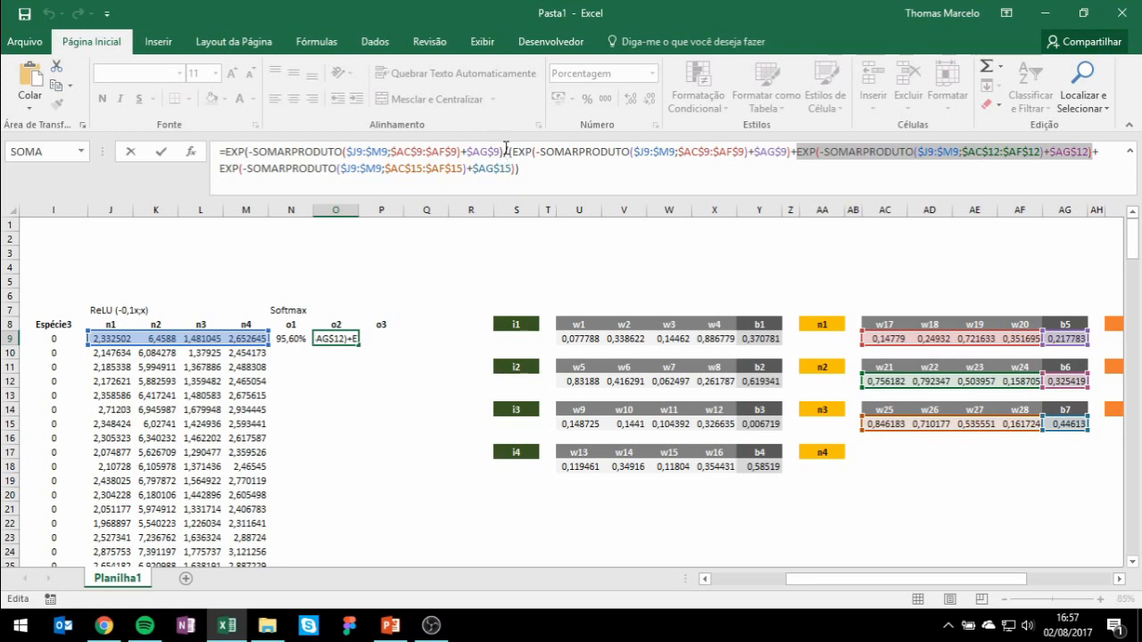
pyautogui.moveTo(503, 150); pyautogui.dragTo(323, 153)
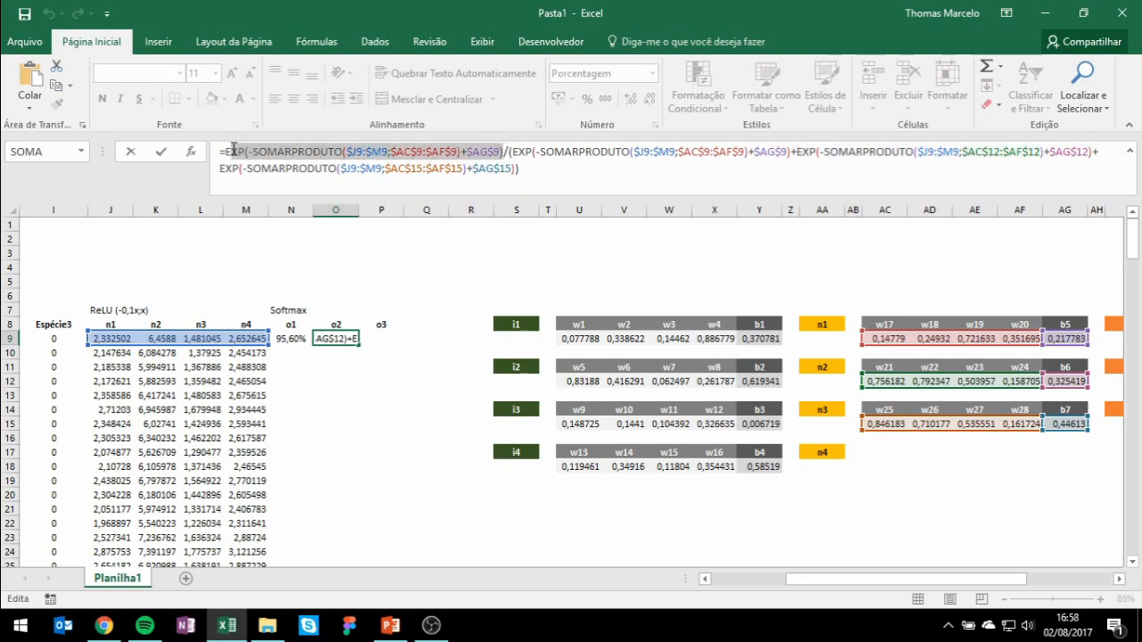
pyautogui.hotkey('ctrl', 'v')
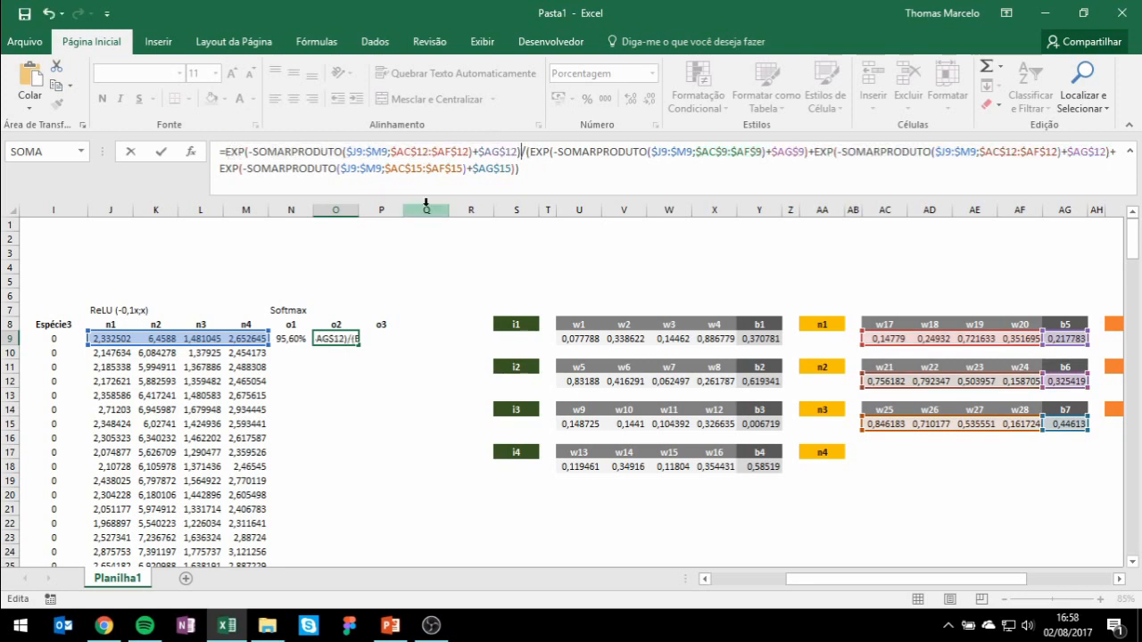
pyautogui.press('Return')
# Copy the o2 formula into P9 and replace its numerator with the exp term using $AC$15:$AF$15 and $AG$15.
pyautogui.click(339, 337)
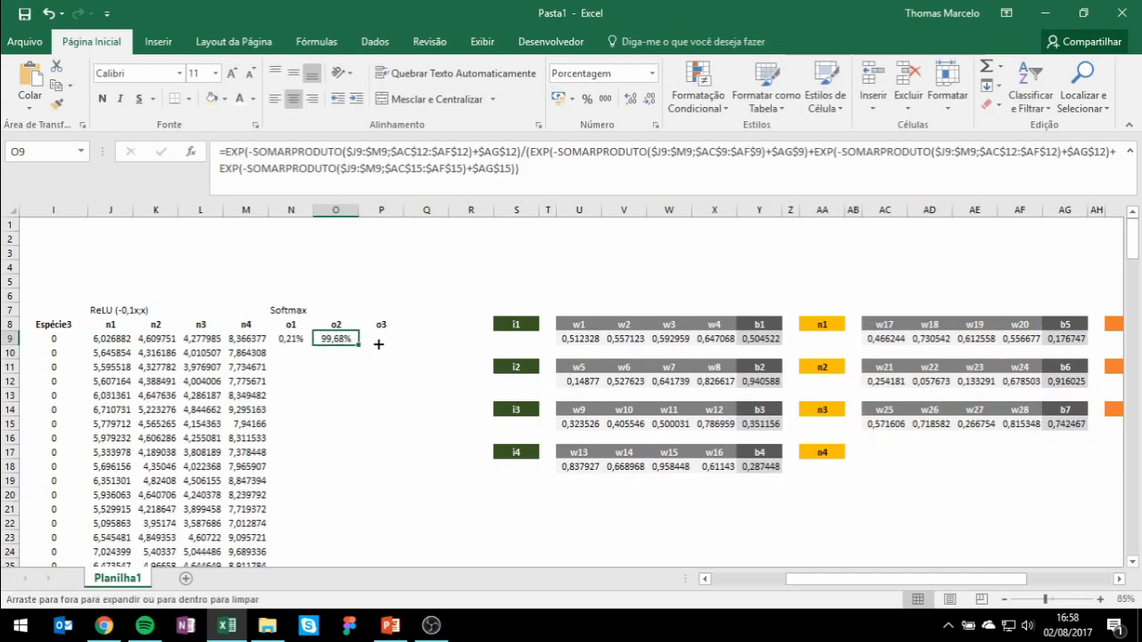
pyautogui.moveTo(368, 344); pyautogui.dragTo(379, 341)
pyautogui.click(379, 339)
pyautogui.click(589, 174)
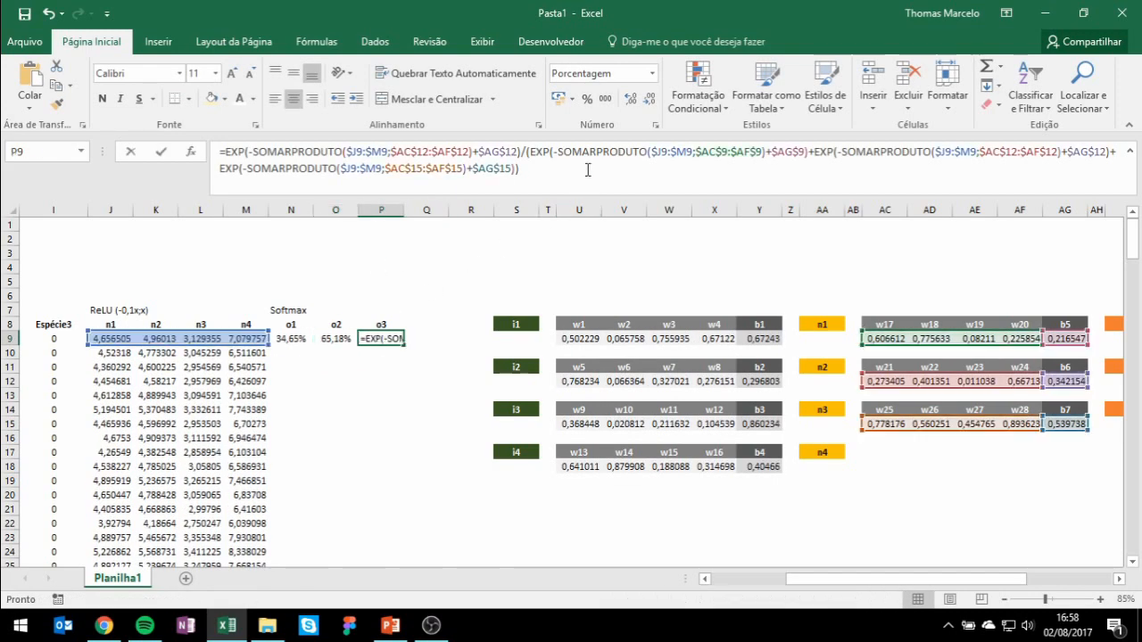
pyautogui.click(516, 168)
pyautogui.click(514, 169)
pyautogui.moveTo(514, 169); pyautogui.dragTo(226, 167)
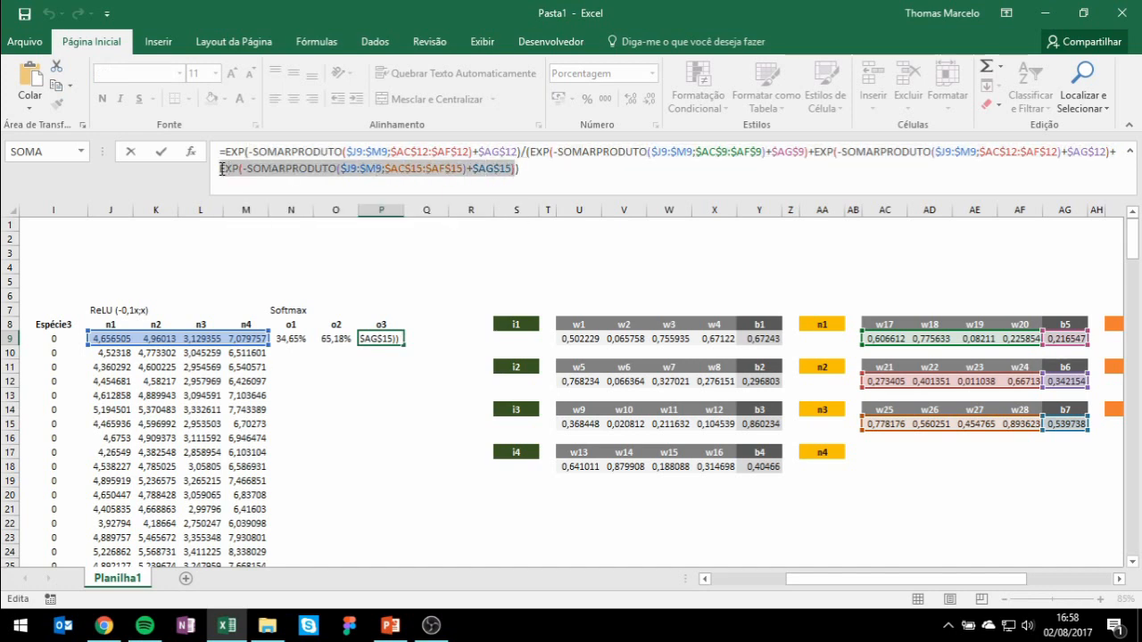
pyautogui.moveTo(517, 151); pyautogui.dragTo(230, 151)
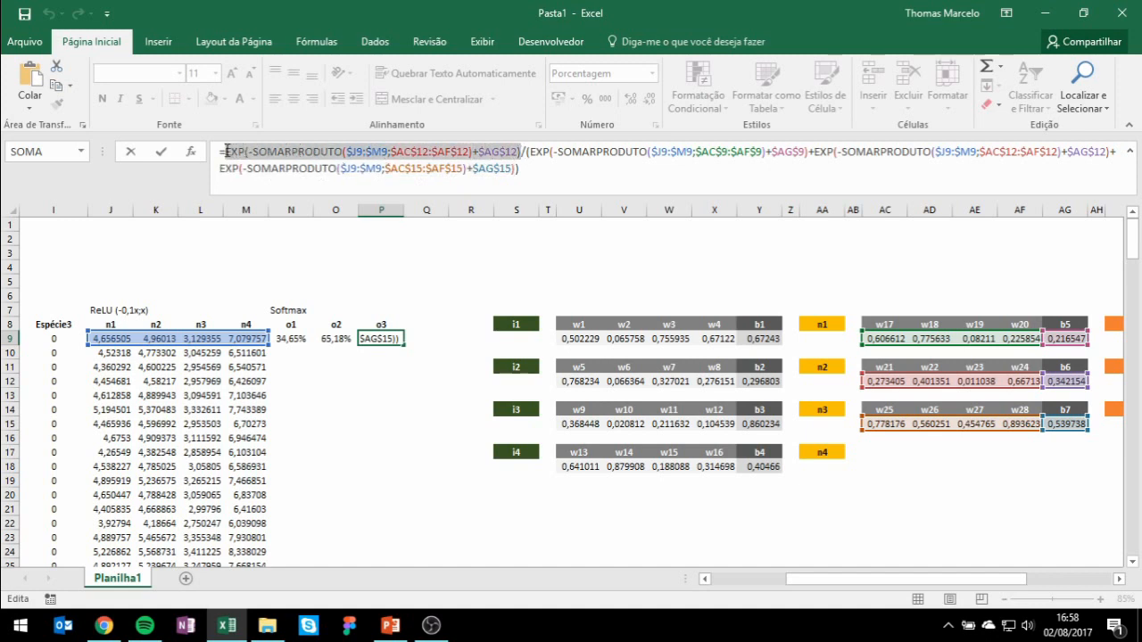
pyautogui.hotkey('ctrl', 'v')
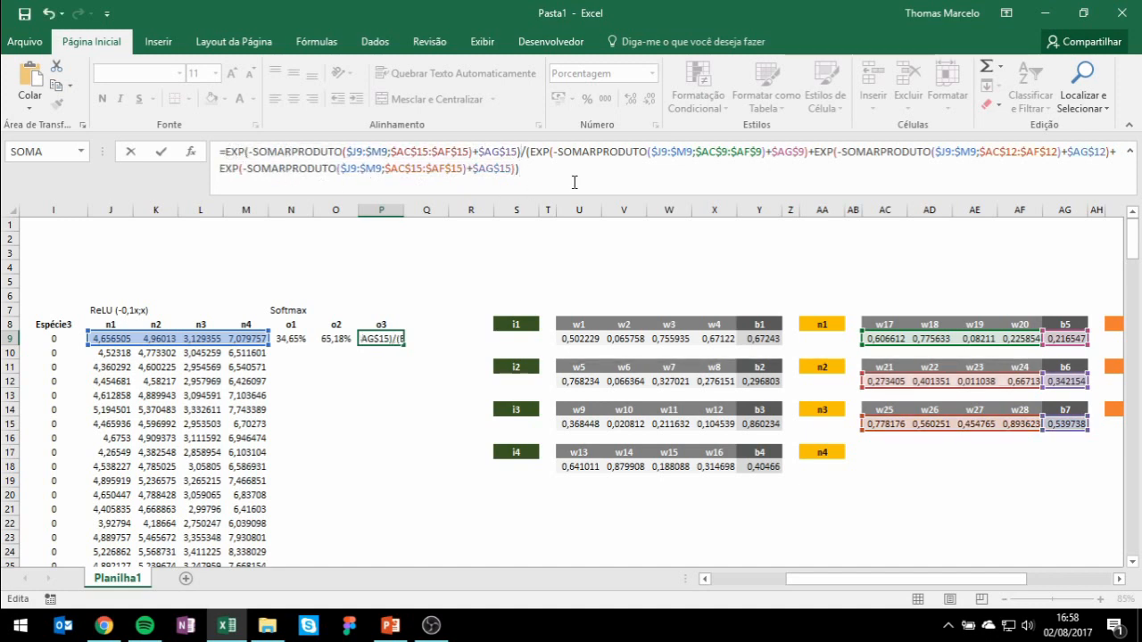
pyautogui.press('Return')
# Fill the Softmax formulas in N9:P9 down through all data rows.
pyautogui.moveTo(292, 340); pyautogui.dragTo(383, 338)
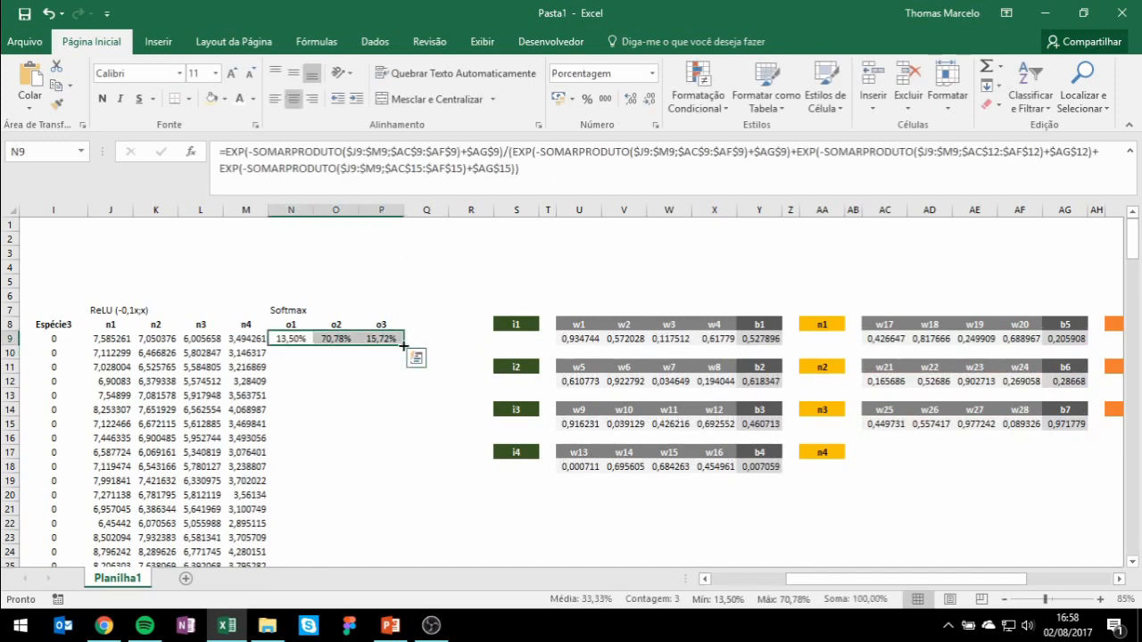
pyautogui.doubleClick(404, 346)
pyautogui.moveTo(822, 580); pyautogui.dragTo(745, 580)
pyautogui.click(676, 338)
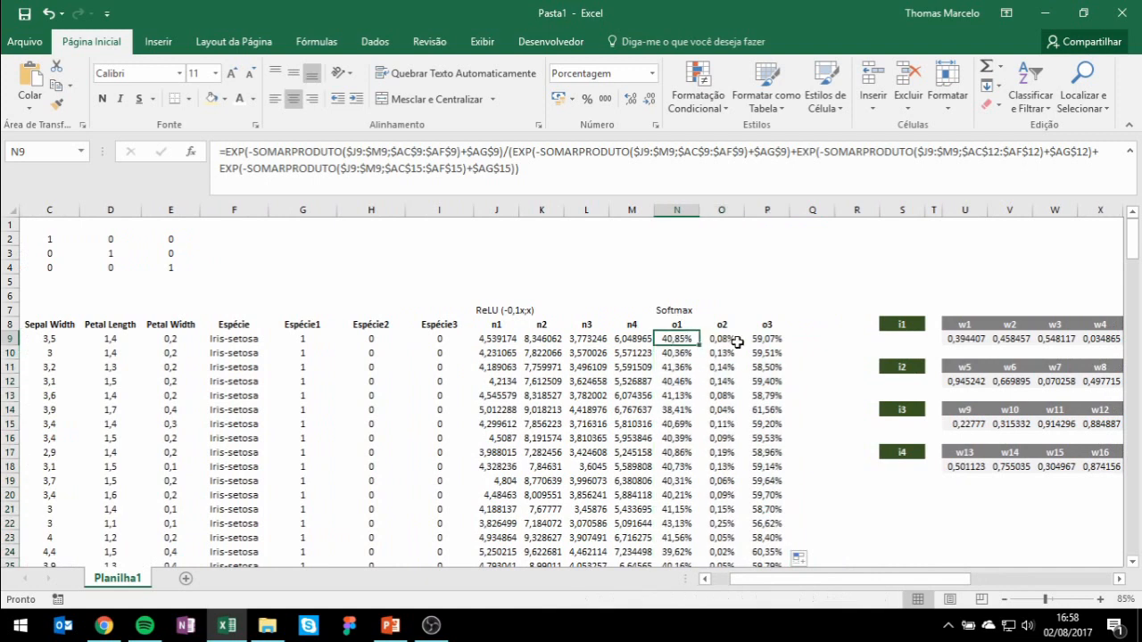
pyautogui.click(769, 339)
pyautogui.click(676, 339)
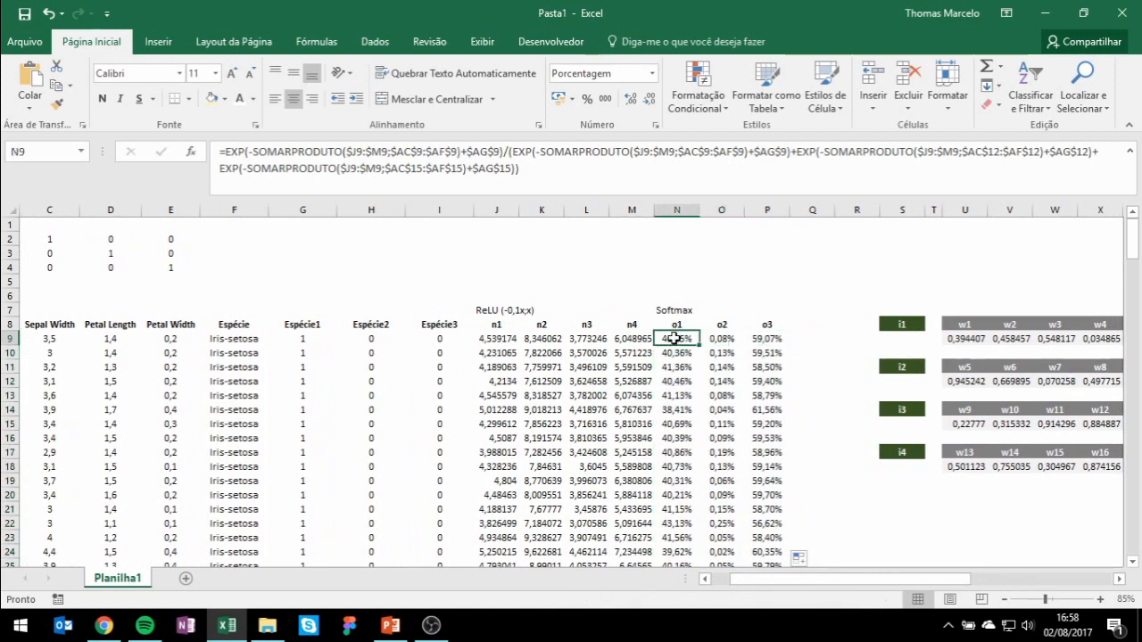
# Enter the header Erro in Q8, beside the o3 column.
pyautogui.click(802, 365)
pyautogui.click(812, 325)
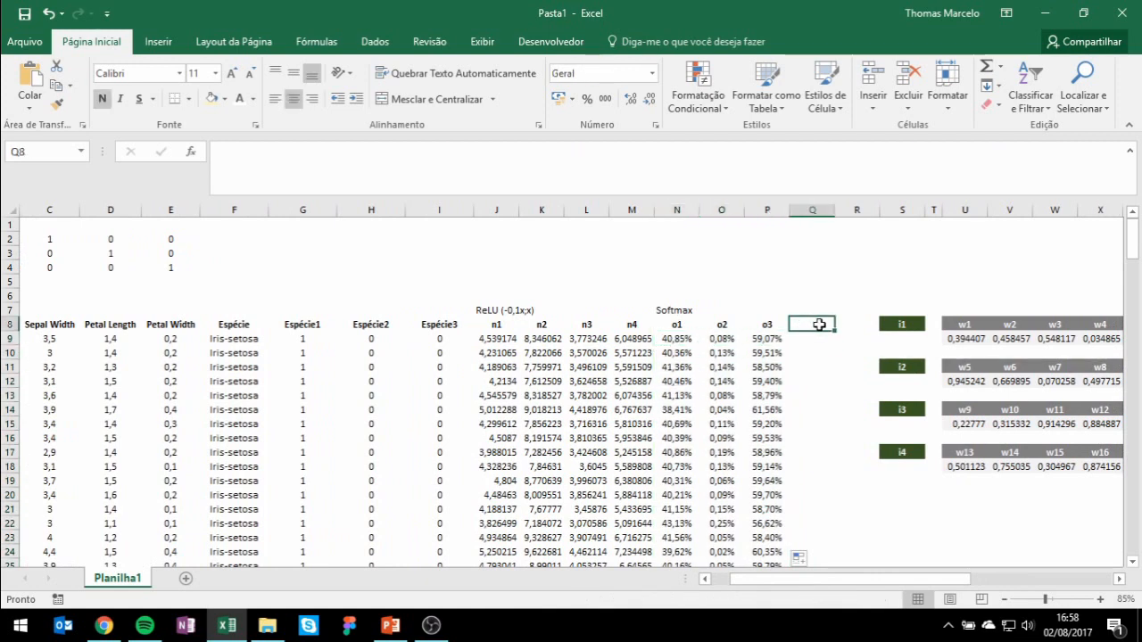
pyautogui.write('Erro')
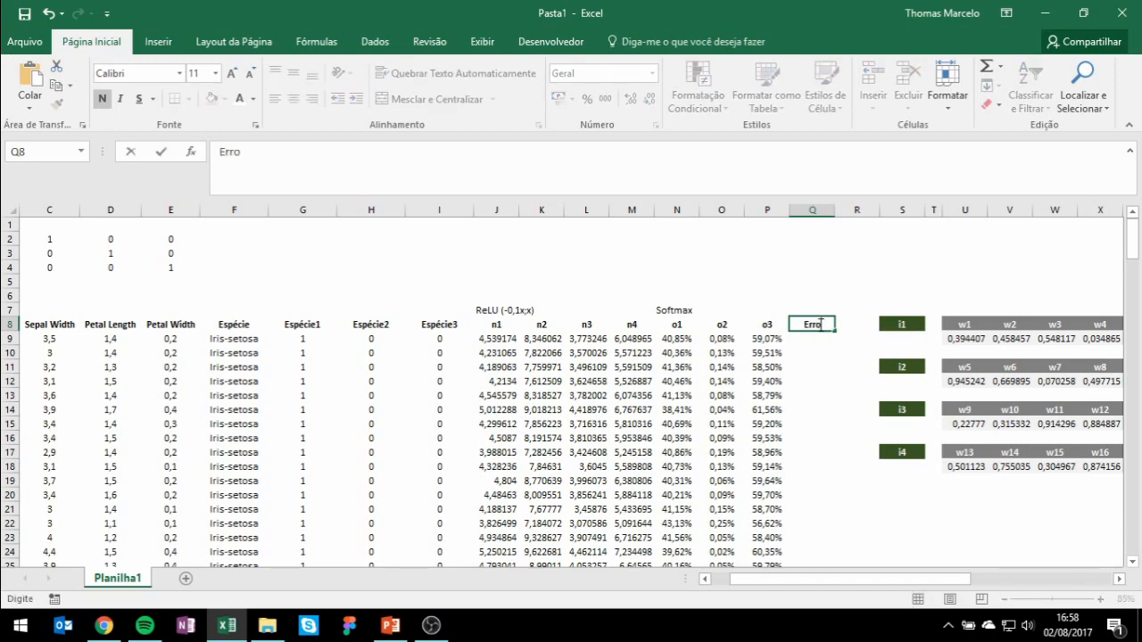
pyautogui.press('Return')
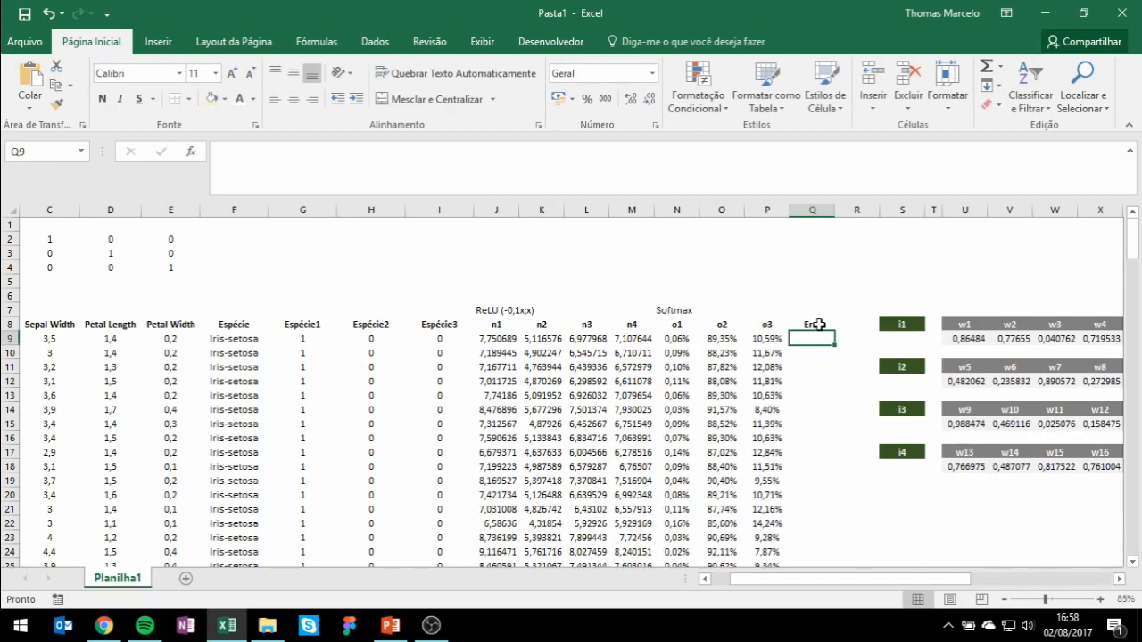
pyautogui.moveTo(678, 338); pyautogui.dragTo(720, 338)
pyautogui.click(978, 338)
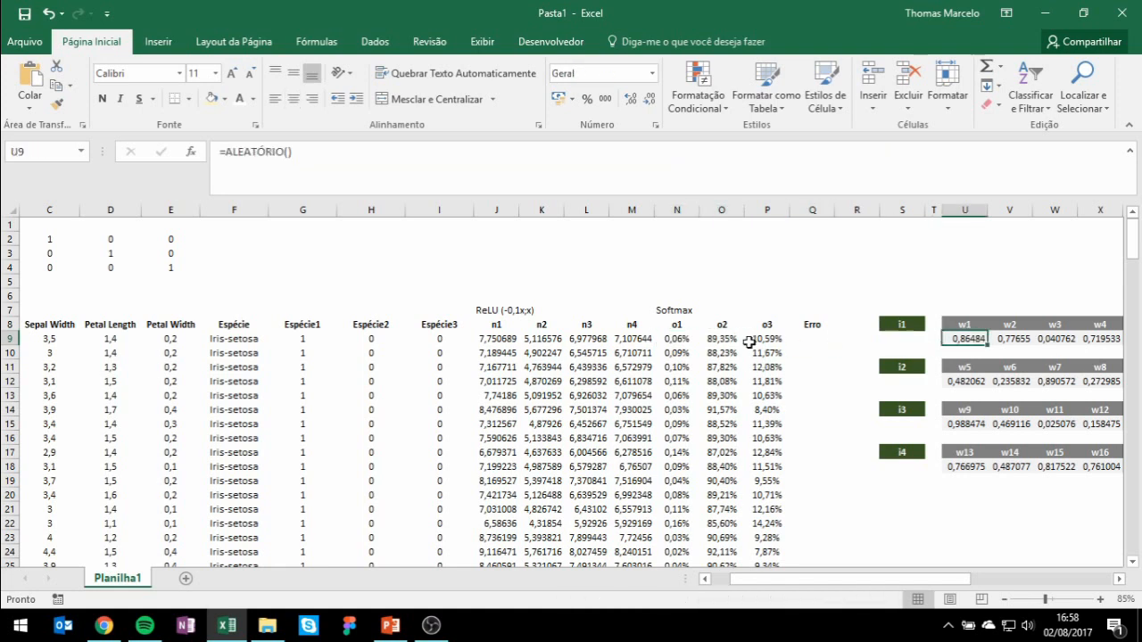
pyautogui.click(761, 340)
pyautogui.click(682, 339)
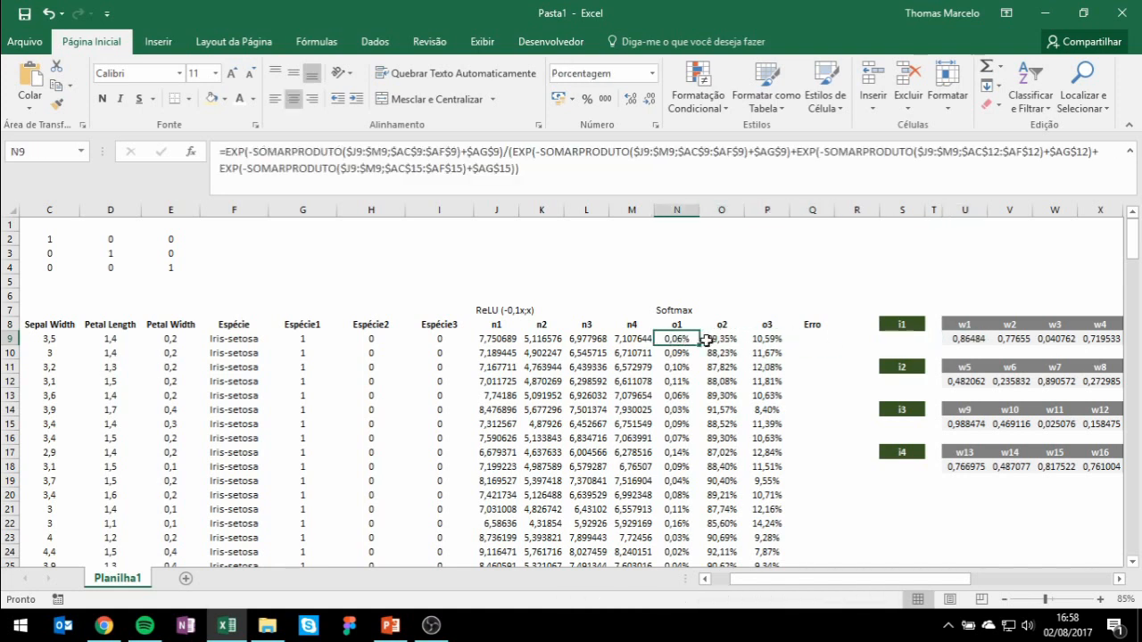
# Start the error formula in Q9 with the SOMAXMY2 function.
pyautogui.click(817, 340)
pyautogui.write('=somar')
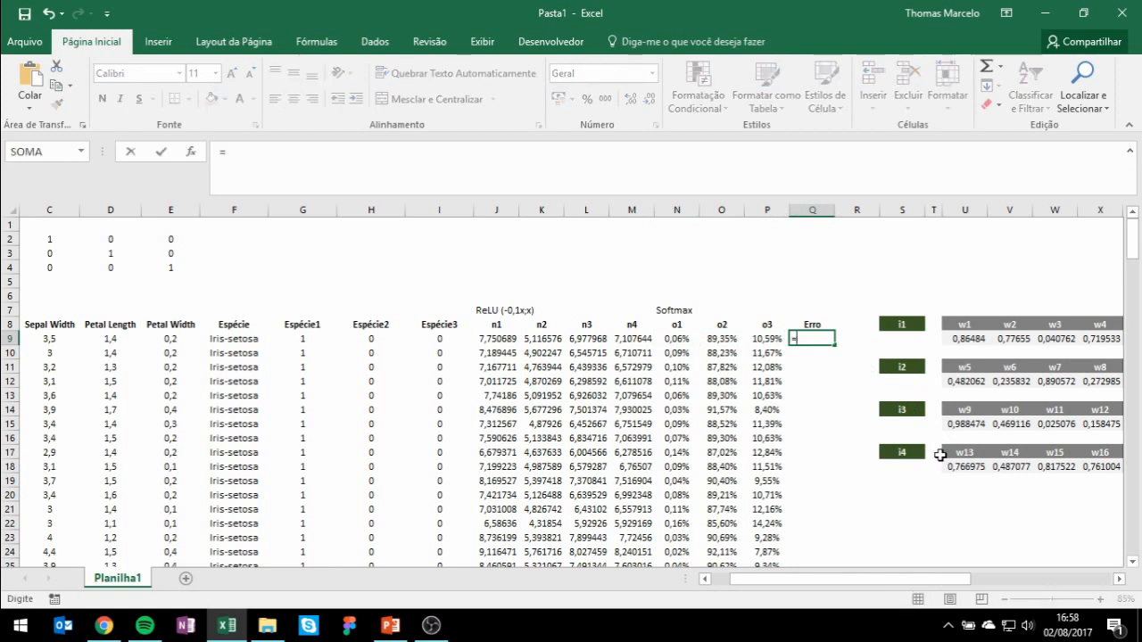
pyautogui.press('BackSpace')
pyautogui.press('Down')
pyautogui.press('Down')
pyautogui.press('Down')
pyautogui.press('Down')
pyautogui.press('Down')
pyautogui.press('Down')
pyautogui.press('Down')
pyautogui.press('Down')
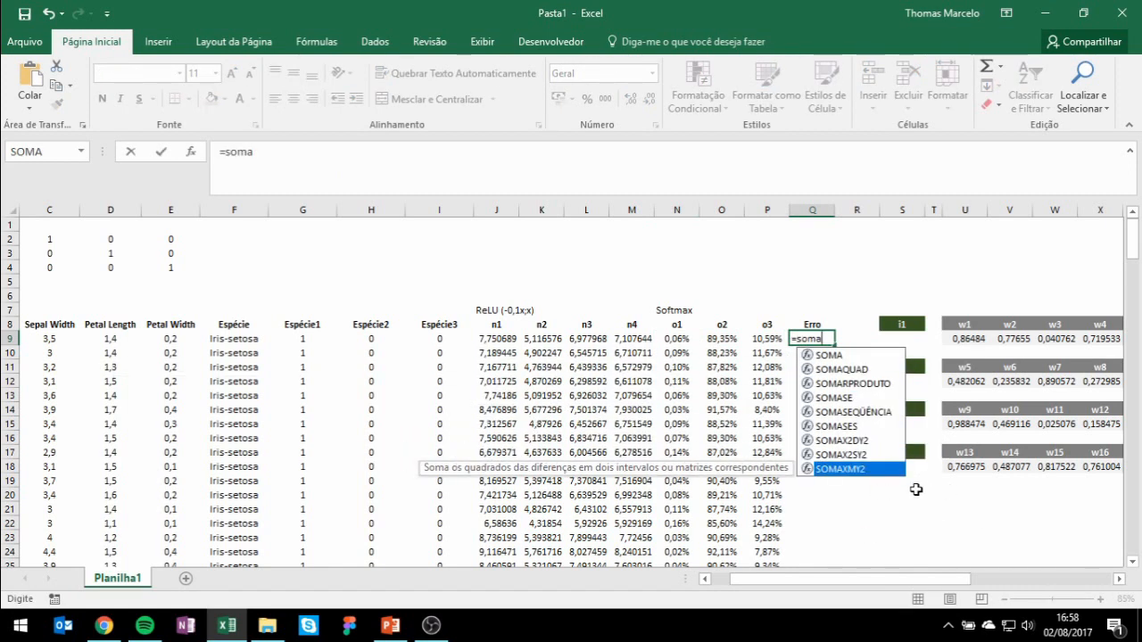
pyautogui.press('Tab')
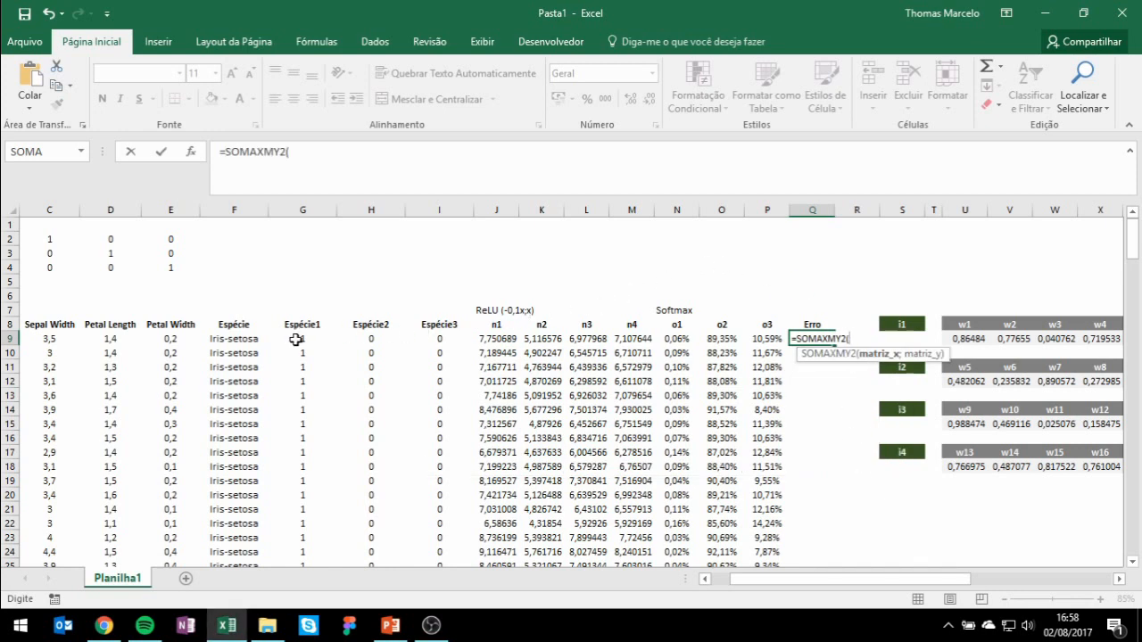
# Complete the Q9 error formula with the species range G9:I9 and the Softmax range N9:P9.
pyautogui.moveTo(301, 340); pyautogui.dragTo(446, 343)
pyautogui.write(';')
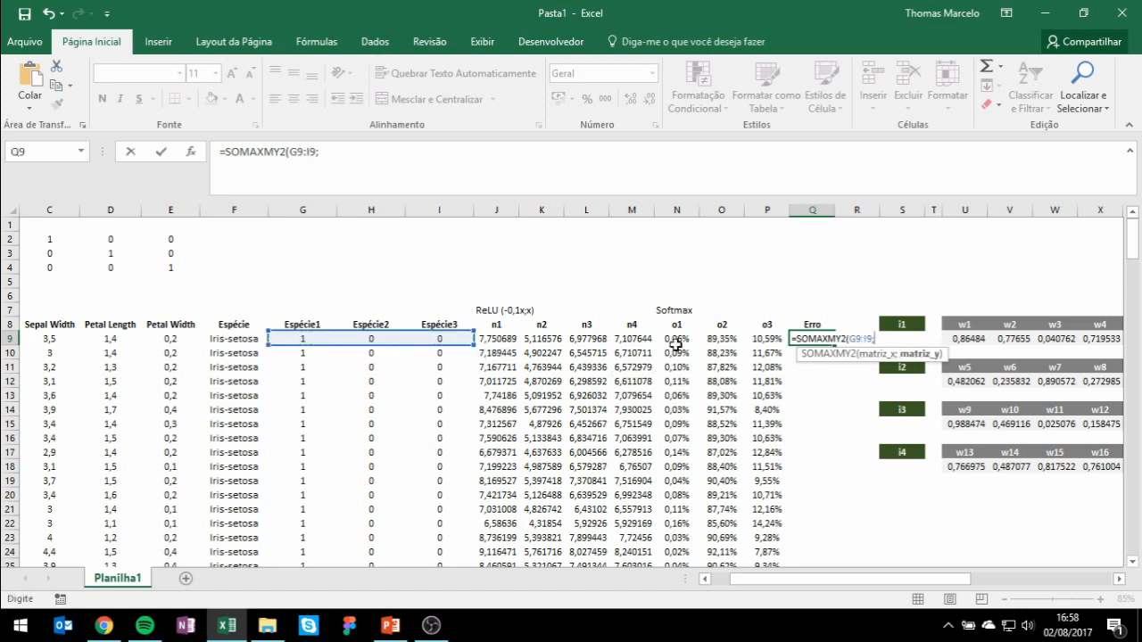
pyautogui.moveTo(666, 340); pyautogui.dragTo(757, 341)
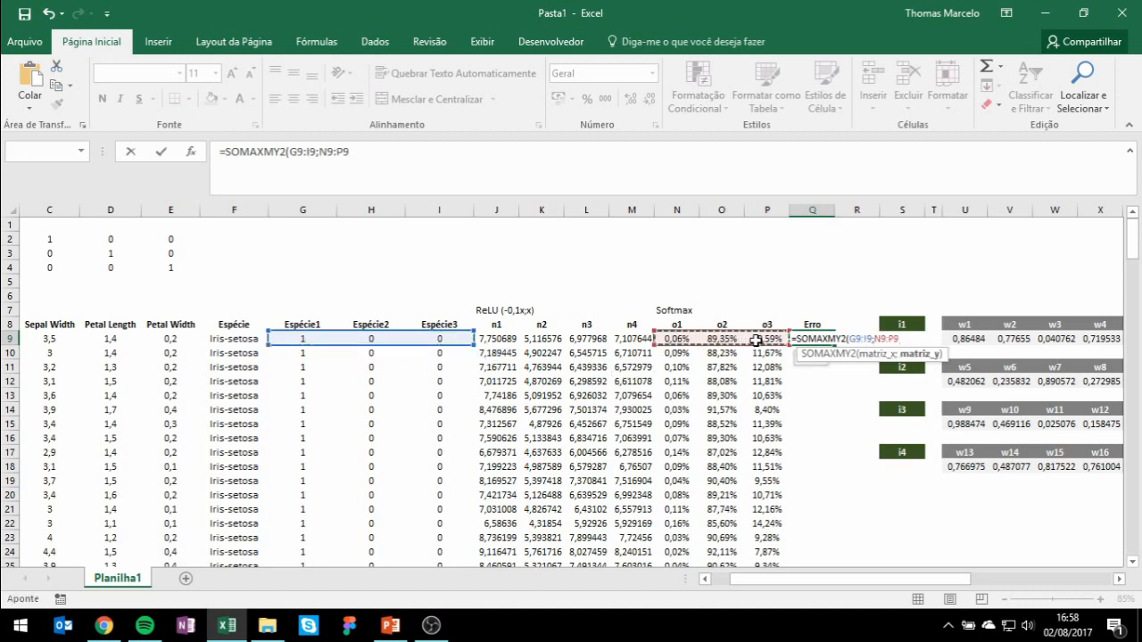
pyautogui.press('Return')
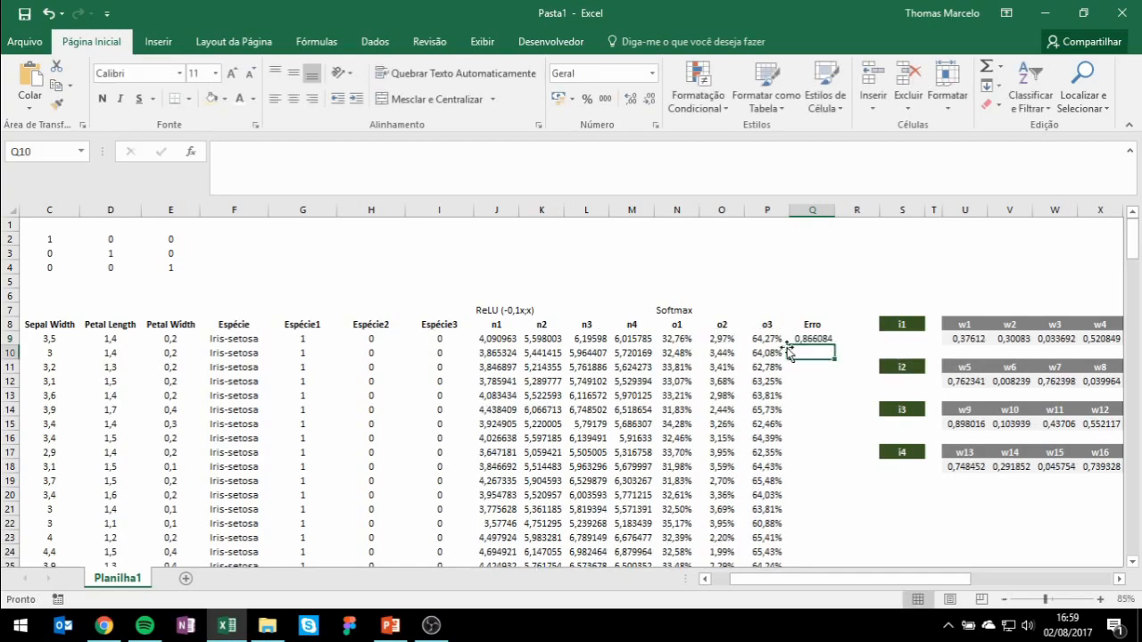
# Fill the Q9 error formula down the Erro column through the last training row, Q128.
pyautogui.click(823, 334)
pyautogui.doubleClick(836, 347)
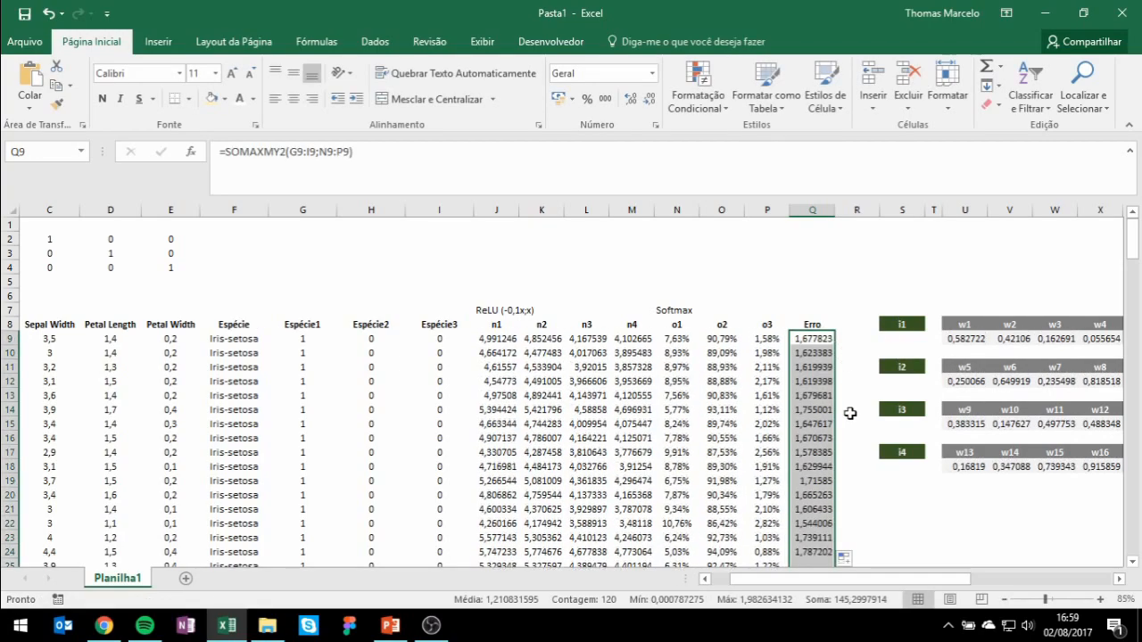
pyautogui.scroll(-20, 848, 411)
pyautogui.scroll(-13, 836, 395)
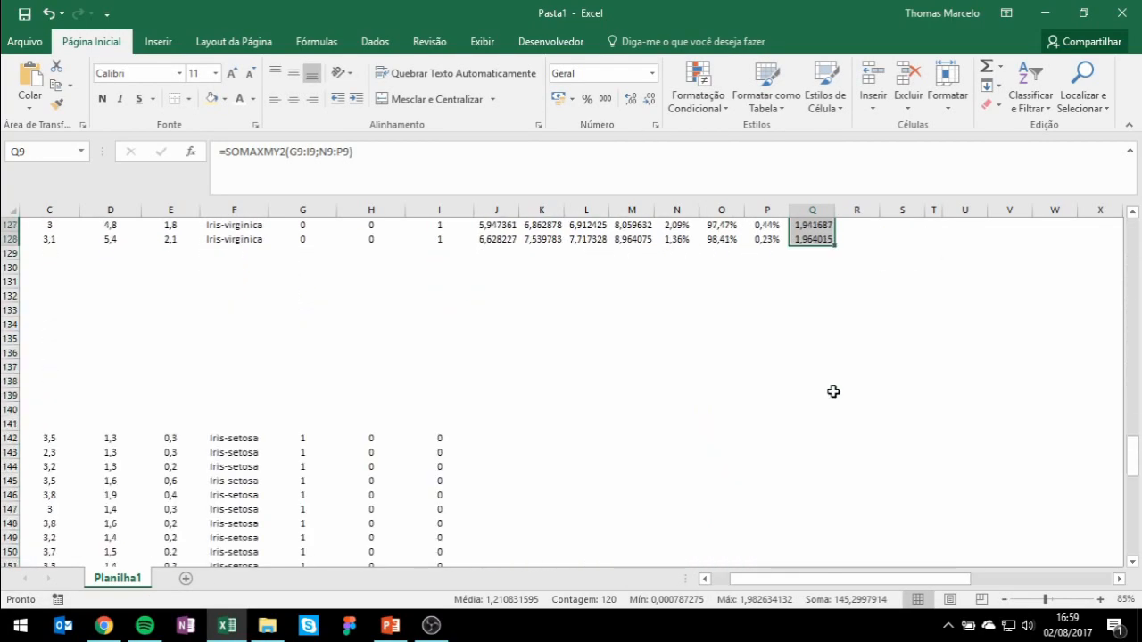
pyautogui.scroll(20, 807, 428)
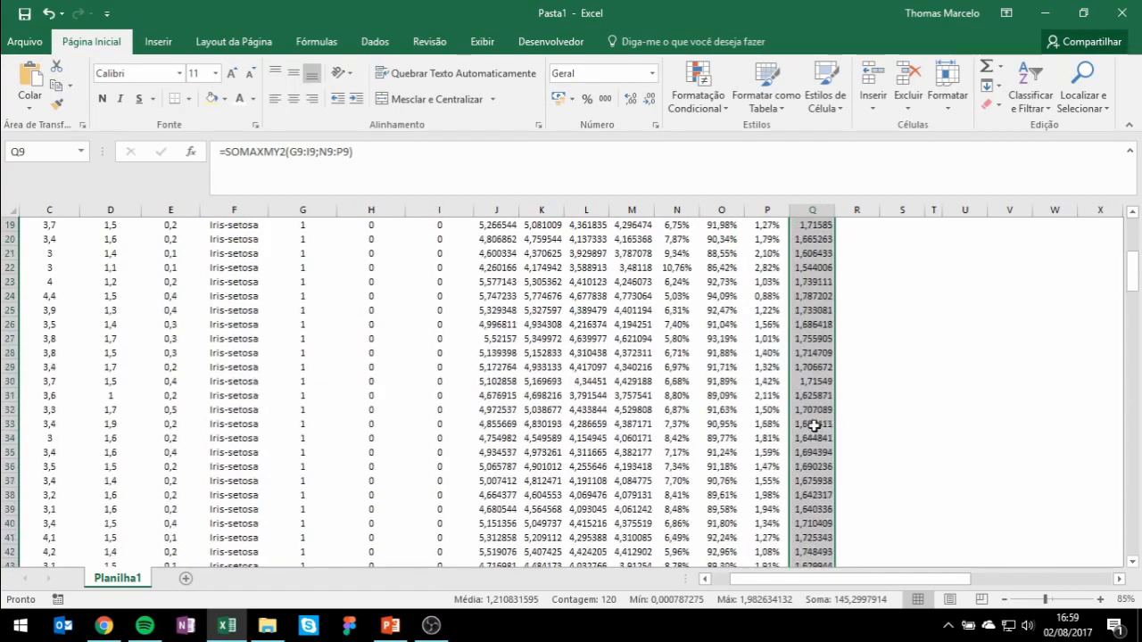
# Enter a SOMA formula in Q7 that totals the Erro column range Q9:Q128.
pyautogui.click(818, 309)
pyautogui.write('=s')
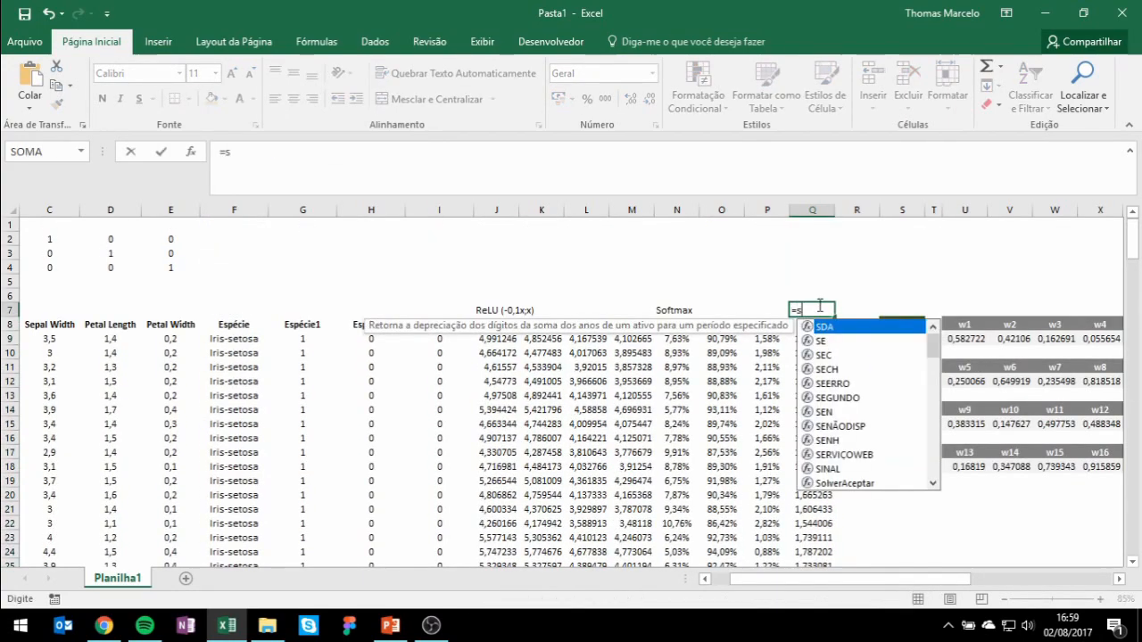
pyautogui.write('oma(')
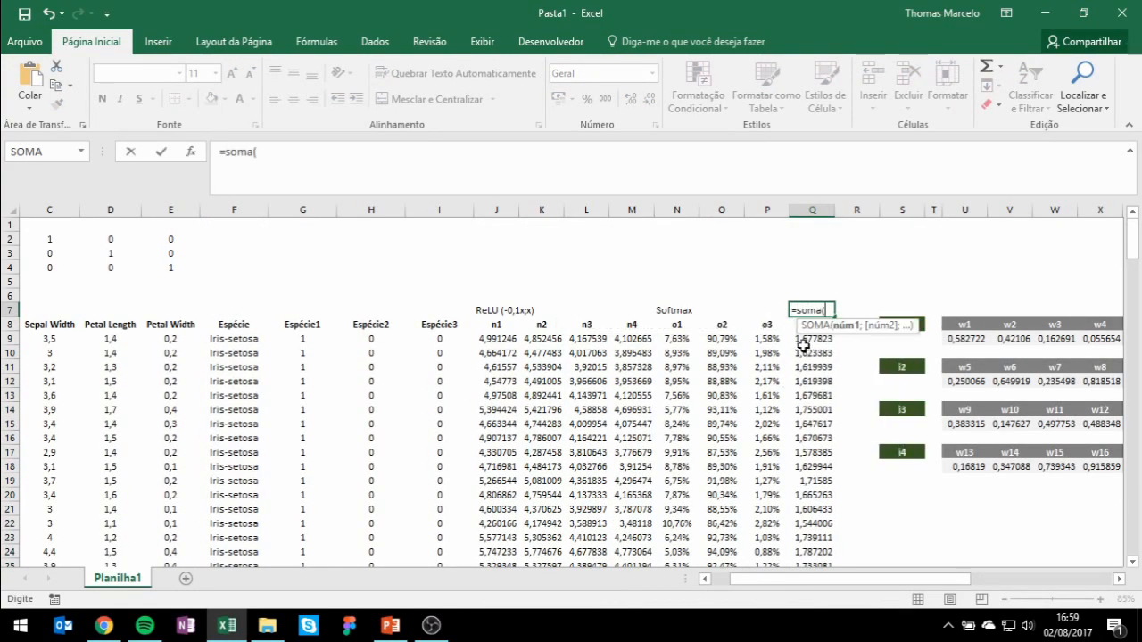
pyautogui.click(803, 352)
pyautogui.moveTo(795, 338); pyautogui.dragTo(803, 618)
pyautogui.moveTo(807, 546); pyautogui.dragTo(813, 547)
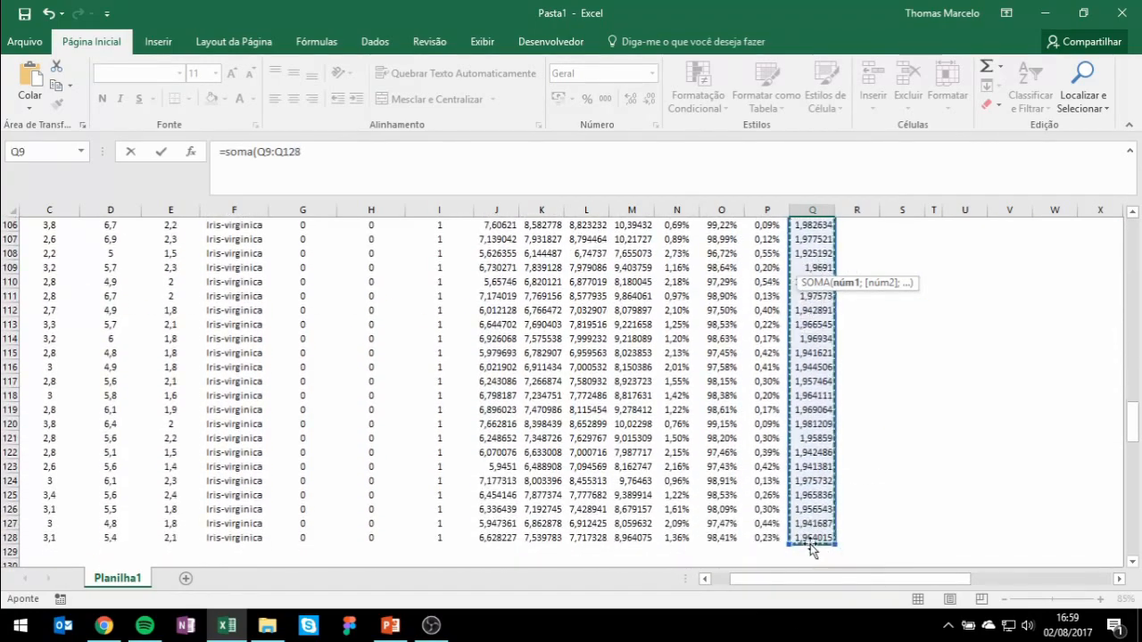
pyautogui.press('Return')
pyautogui.scroll(10, 776, 401)
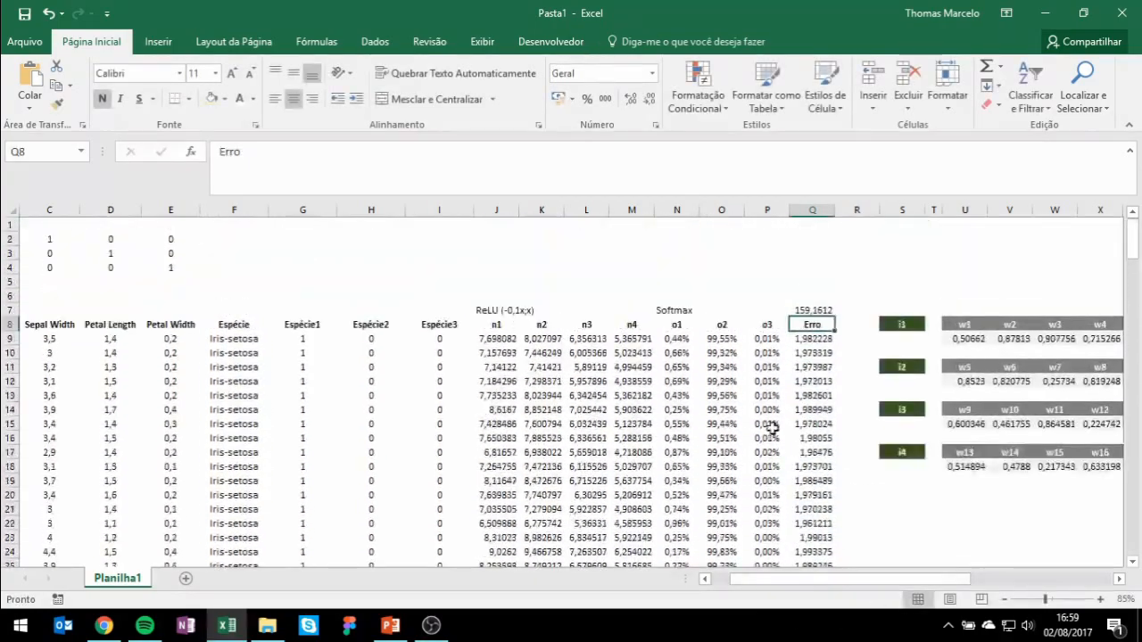
# Review the total error in Q7 alongside the weights, biases, Softmax outputs and input data.
pyautogui.click(809, 309)
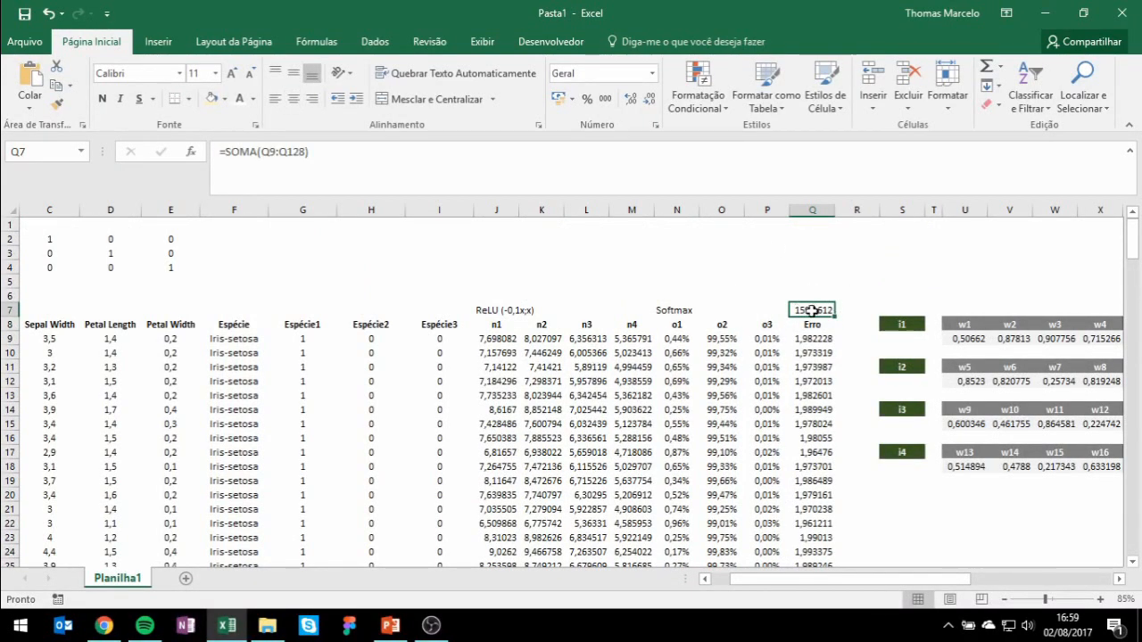
pyautogui.scroll(-2, 798, 383)
pyautogui.scroll(2, 856, 426)
pyautogui.moveTo(885, 497); pyautogui.dragTo(1060, 452)
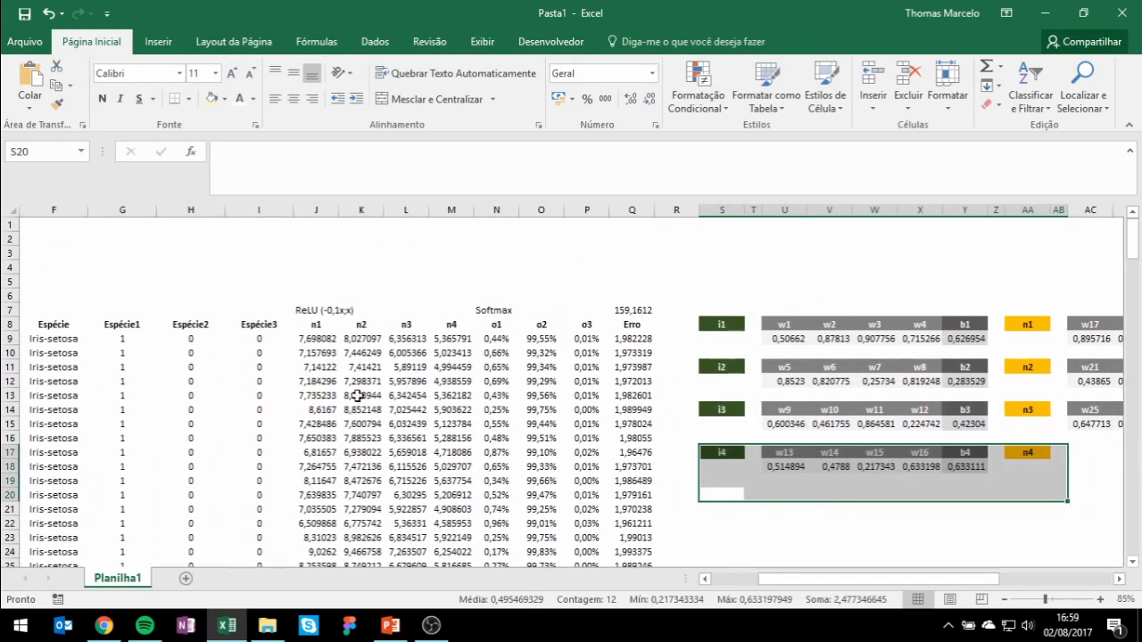
pyautogui.moveTo(540, 481); pyautogui.dragTo(421, 472)
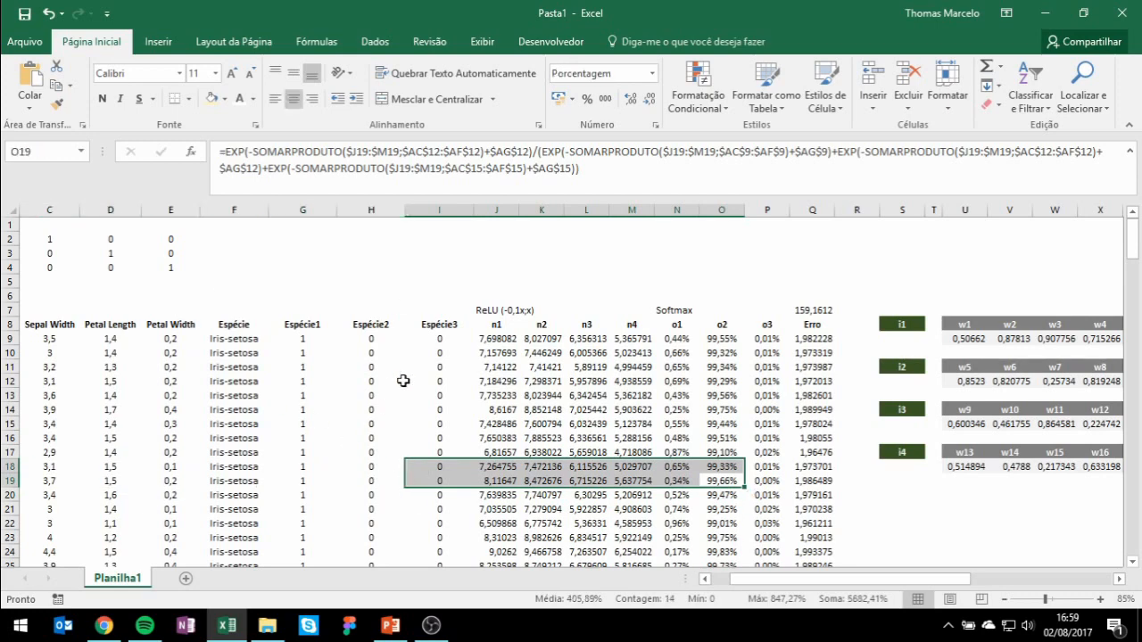
pyautogui.moveTo(437, 381); pyautogui.dragTo(10, 377)
pyautogui.moveTo(64, 215); pyautogui.dragTo(39, 220)
pyautogui.moveTo(747, 393); pyautogui.dragTo(1106, 409)
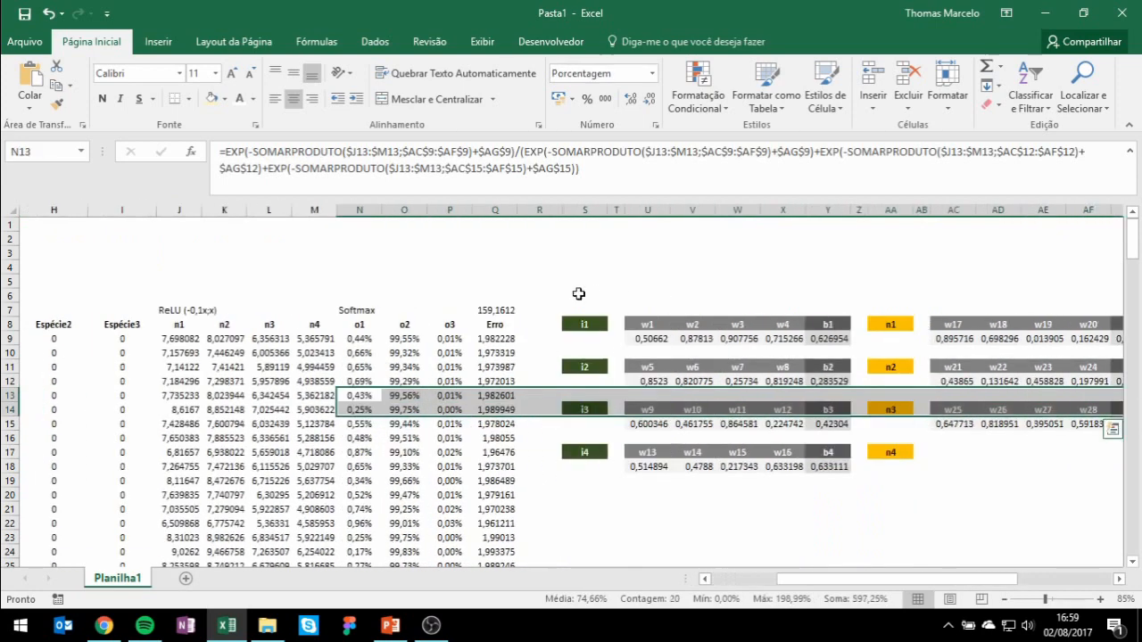
# Check in the Excel add-in settings whether the Solver add-in is enabled, leaving the add-ins as they are.
pyautogui.click(539, 281)
pyautogui.click(374, 41)
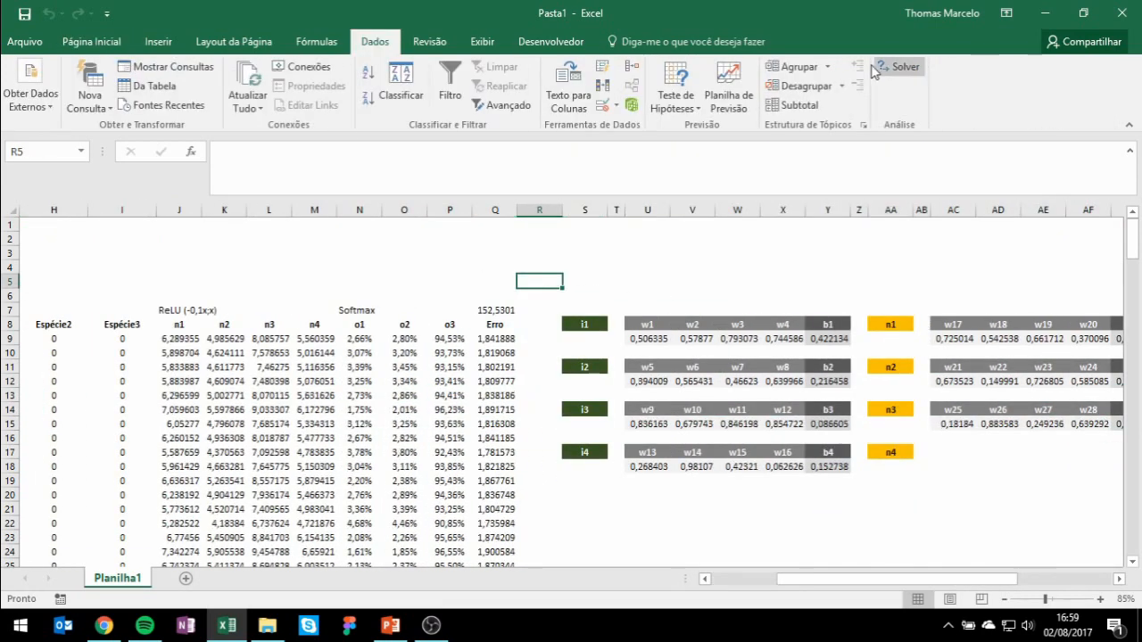
pyautogui.click(26, 41)
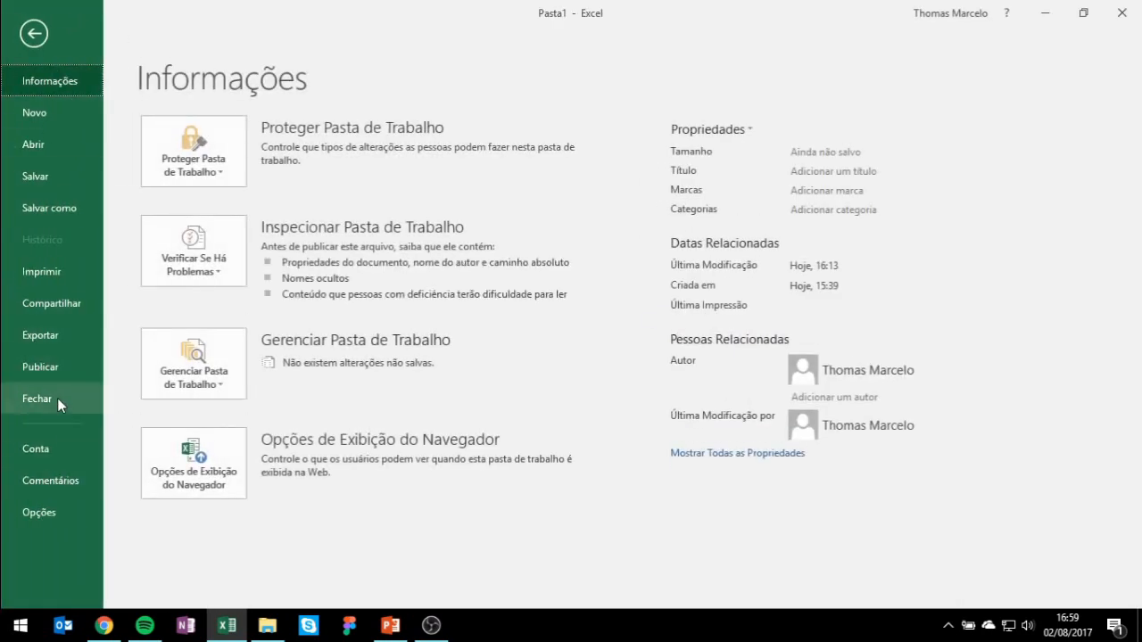
pyautogui.press('Escape')
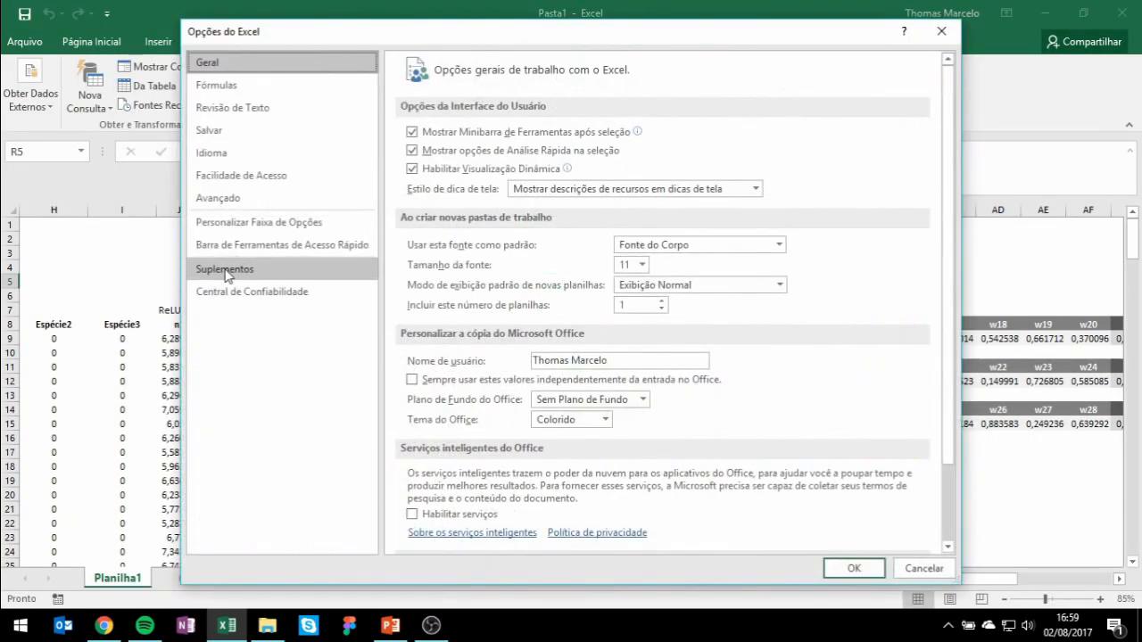
pyautogui.click(234, 275)
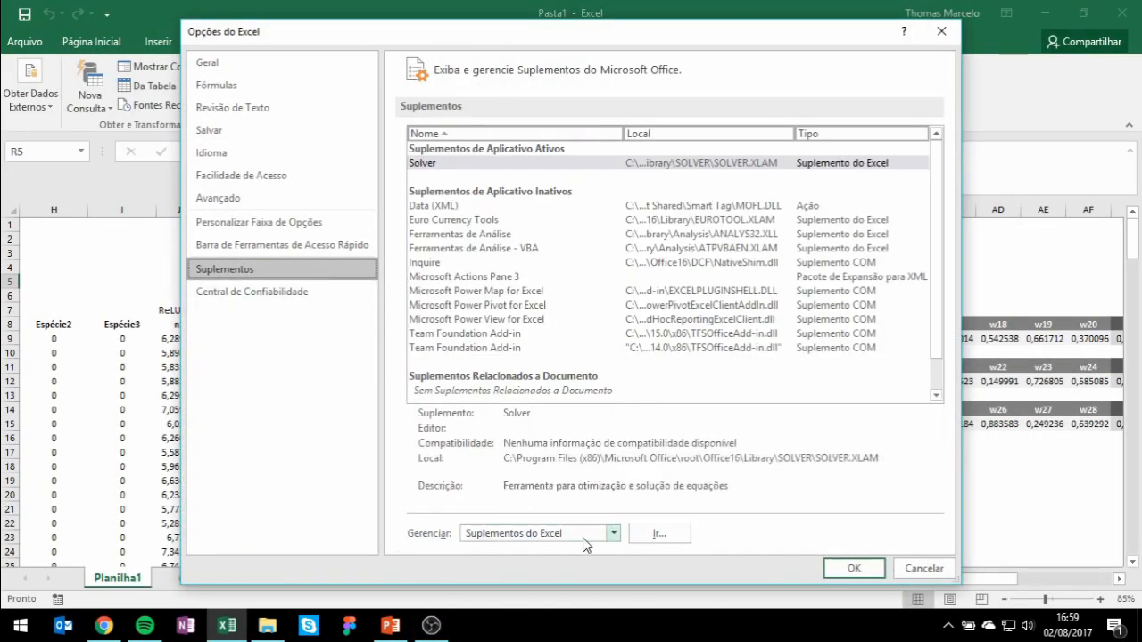
pyautogui.click(659, 533)
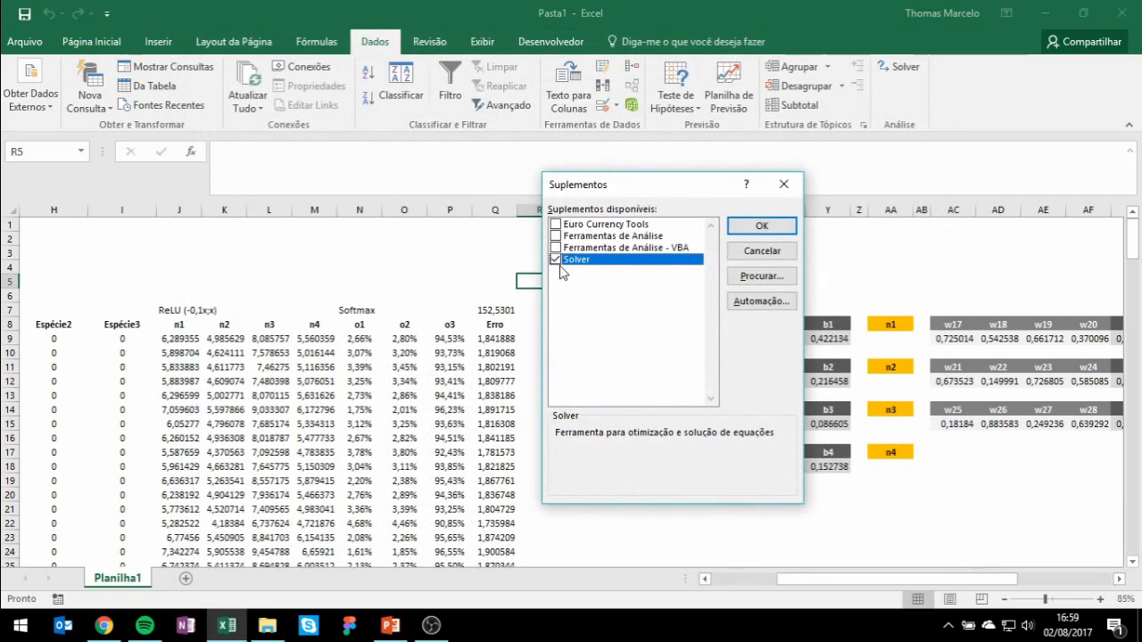
pyautogui.click(785, 254)
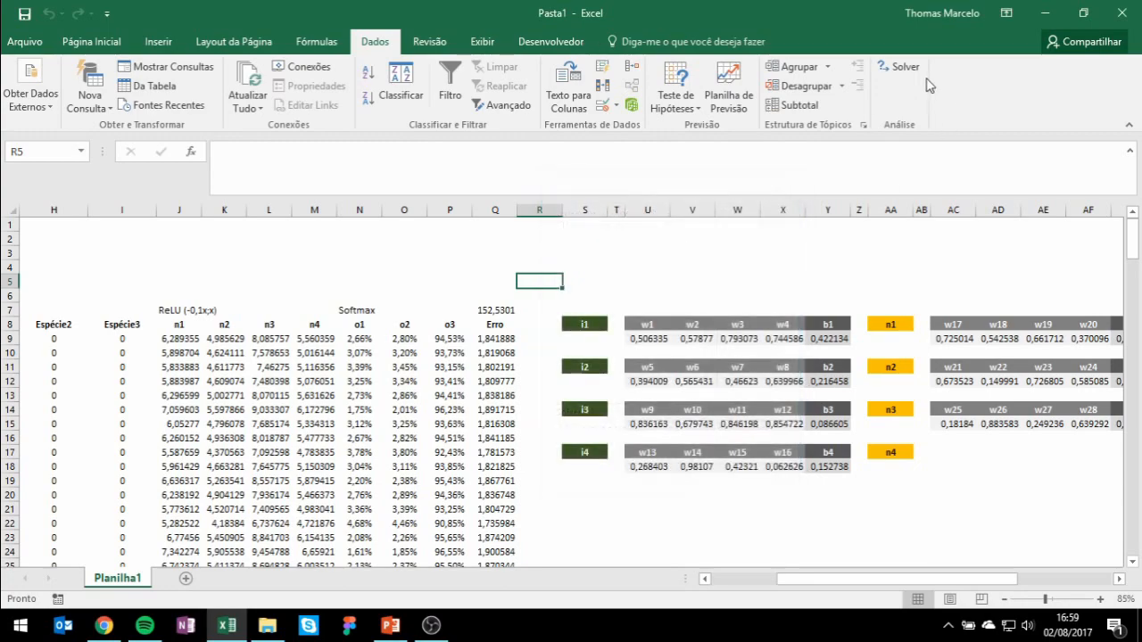
# Open Solver and set the total error cell Q7 as the objective to minimise.
pyautogui.click(899, 71)
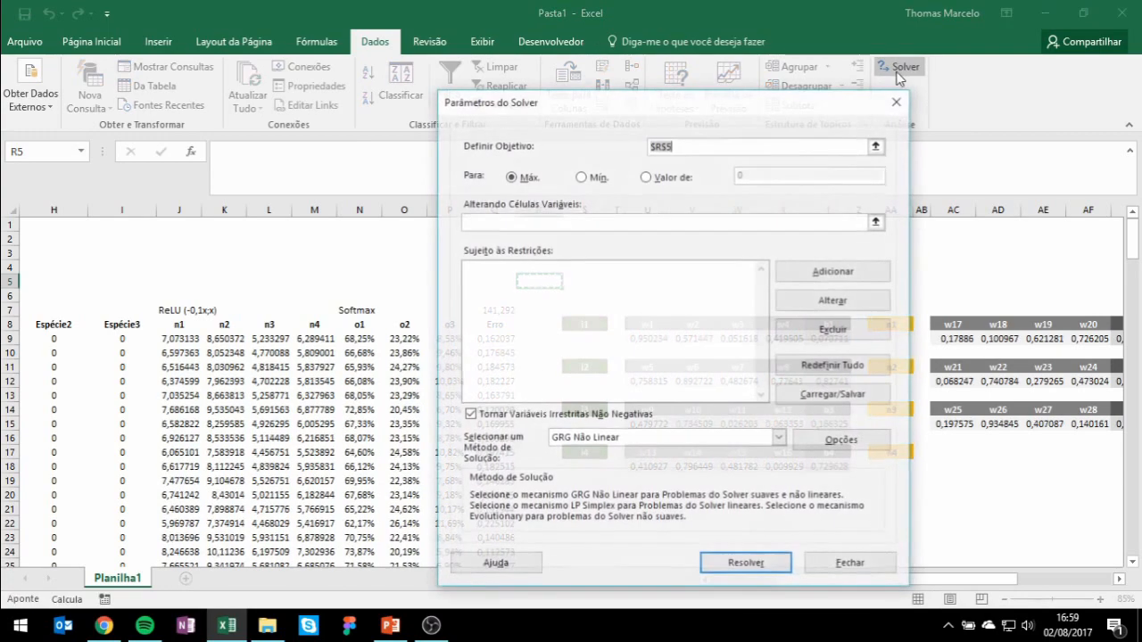
pyautogui.moveTo(615, 117); pyautogui.dragTo(818, 85)
pyautogui.click(843, 113)
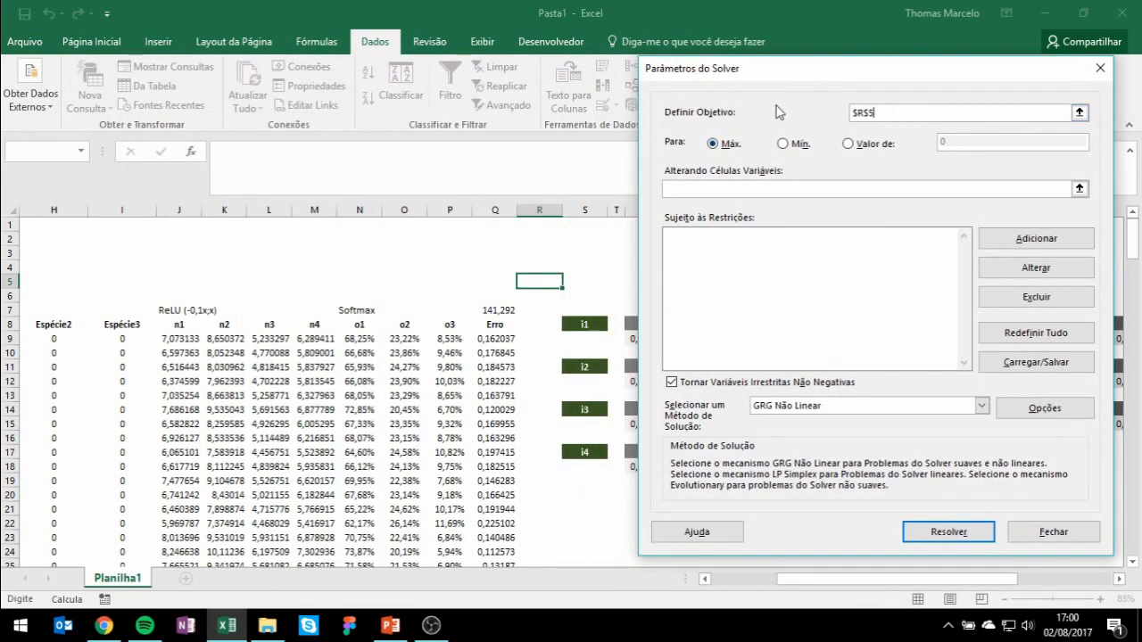
pyautogui.click(899, 114)
pyautogui.press('BackSpace')
pyautogui.press('BackSpace')
pyautogui.click(498, 309)
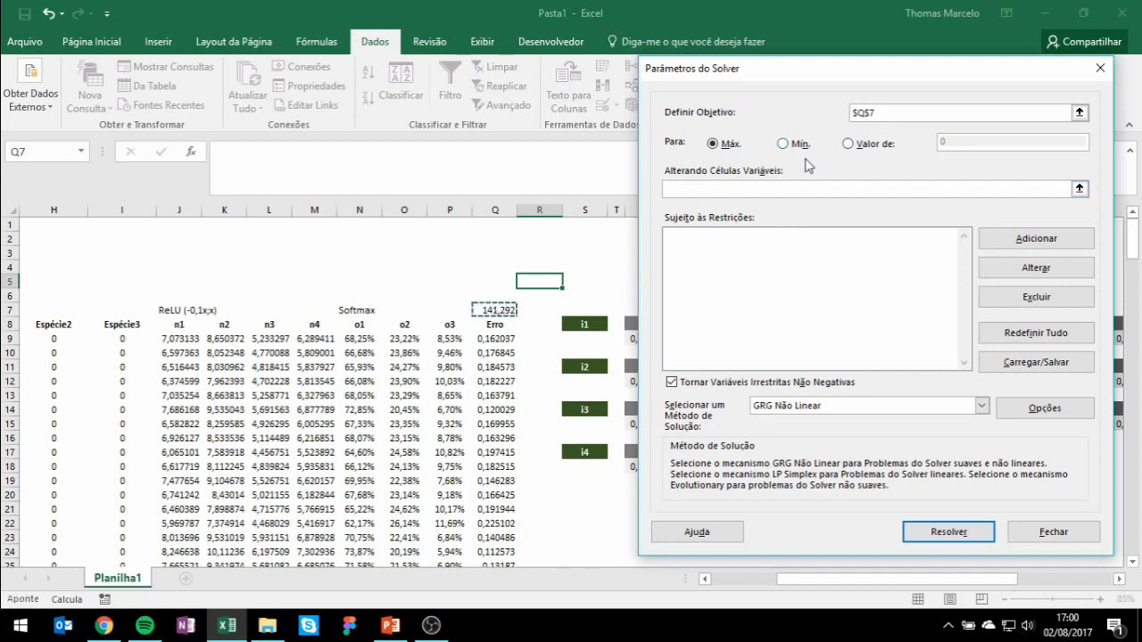
pyautogui.click(783, 143)
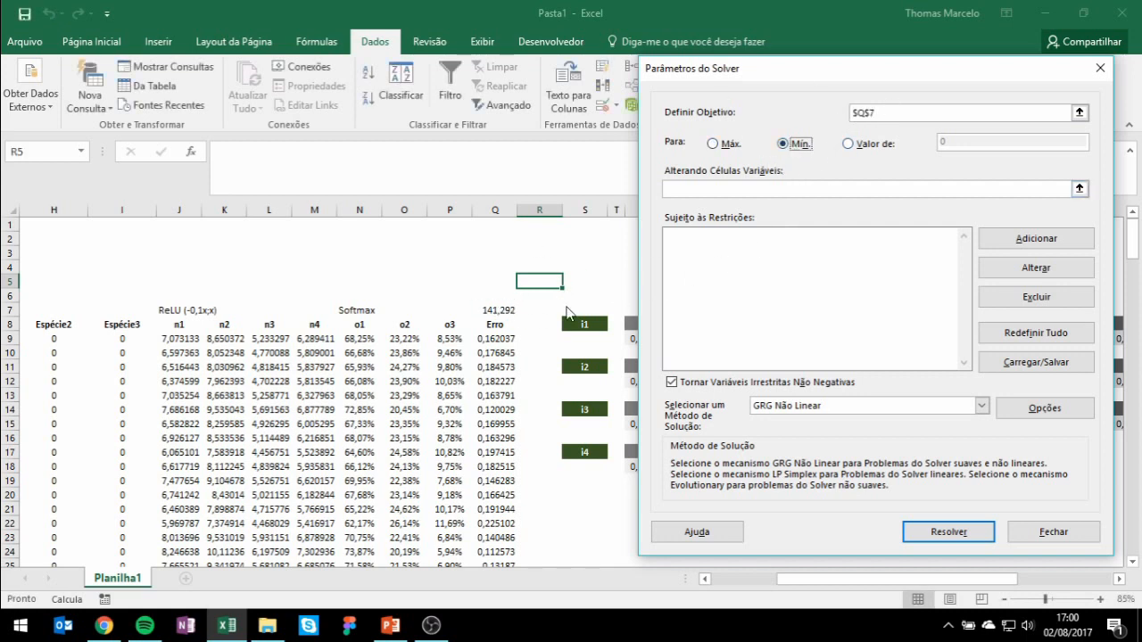
# Set the Solver variable cells to the weight and bias ranges U9:Y9, U12:Y12, U15:Y15, U18:Y18, AC9:AG9, AC12:AG12 and AC15:AG15.
pyautogui.moveTo(809, 78); pyautogui.dragTo(216, 78)
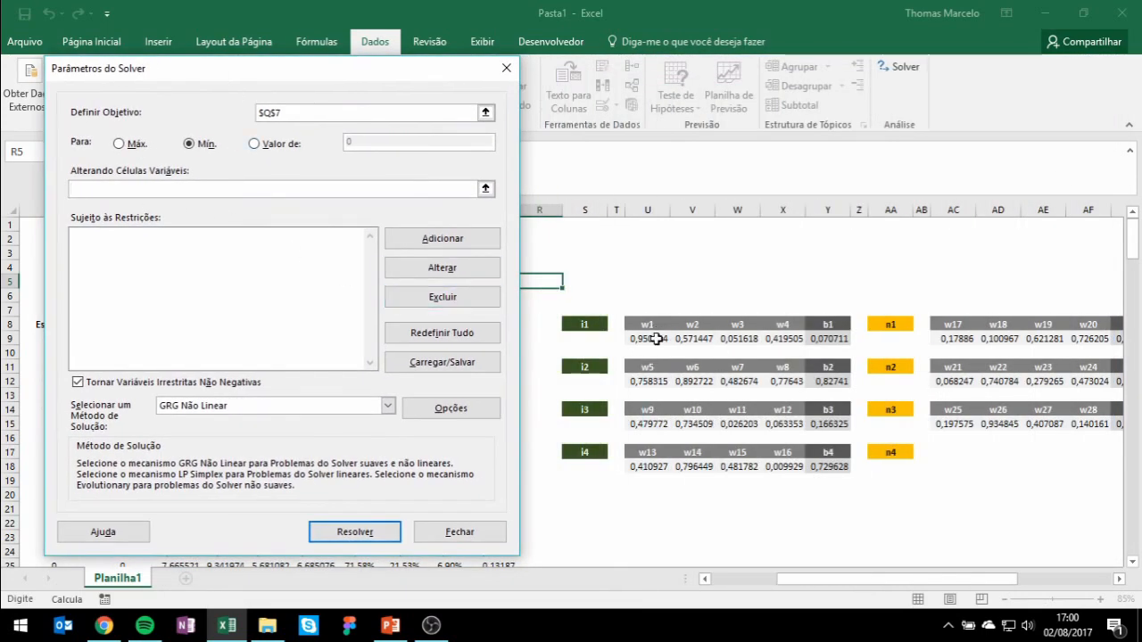
pyautogui.moveTo(644, 337); pyautogui.dragTo(830, 339)
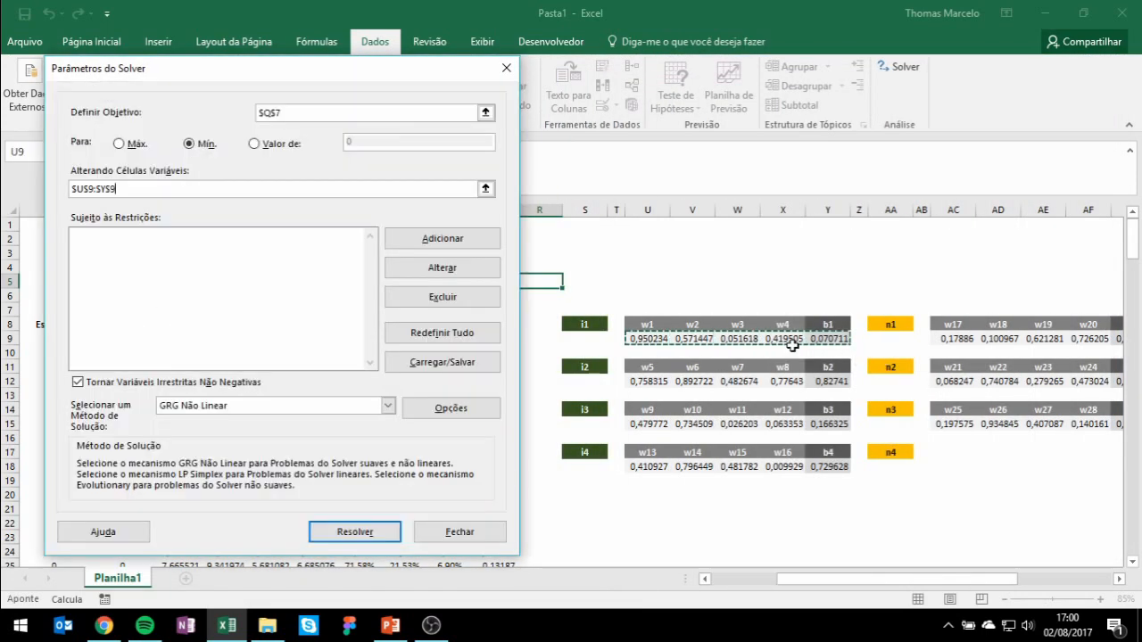
pyautogui.moveTo(645, 381); pyautogui.dragTo(813, 381)
pyautogui.moveTo(648, 422); pyautogui.dragTo(822, 423)
pyautogui.moveTo(642, 460); pyautogui.dragTo(823, 464)
pyautogui.moveTo(854, 580); pyautogui.dragTo(899, 580)
pyautogui.moveTo(678, 338); pyautogui.dragTo(847, 339)
pyautogui.moveTo(678, 381); pyautogui.dragTo(851, 382)
pyautogui.moveTo(684, 425); pyautogui.dragTo(863, 426)
# Allow negative values for unconstrained variables, run Solver with GRG Não Linear and keep its solution.
pyautogui.moveTo(298, 84); pyautogui.dragTo(858, 82)
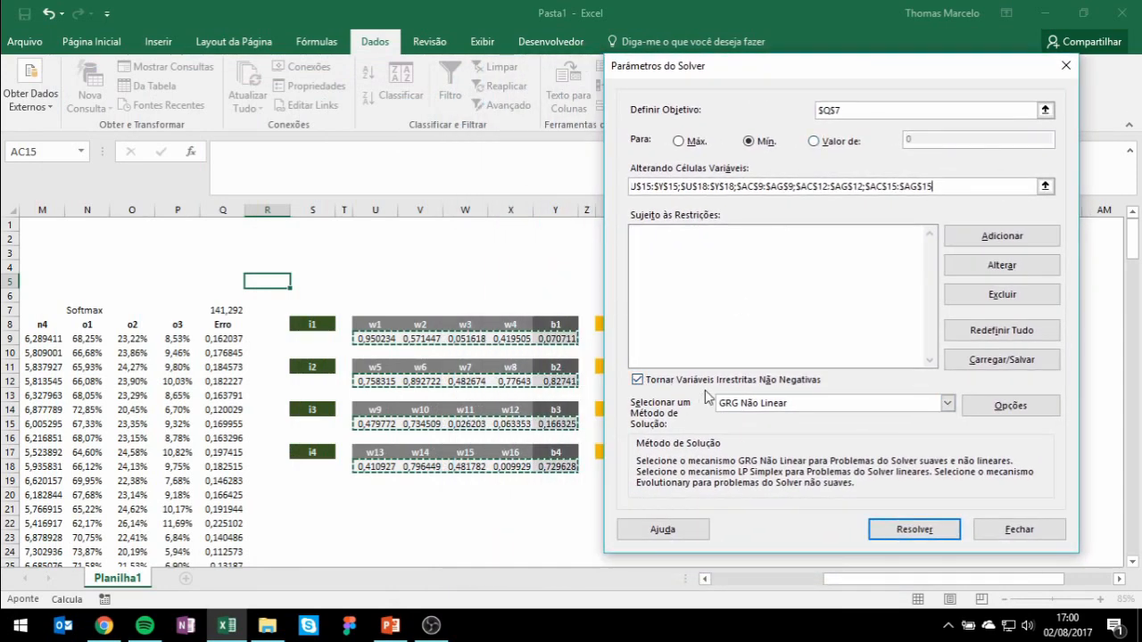
pyautogui.click(638, 380)
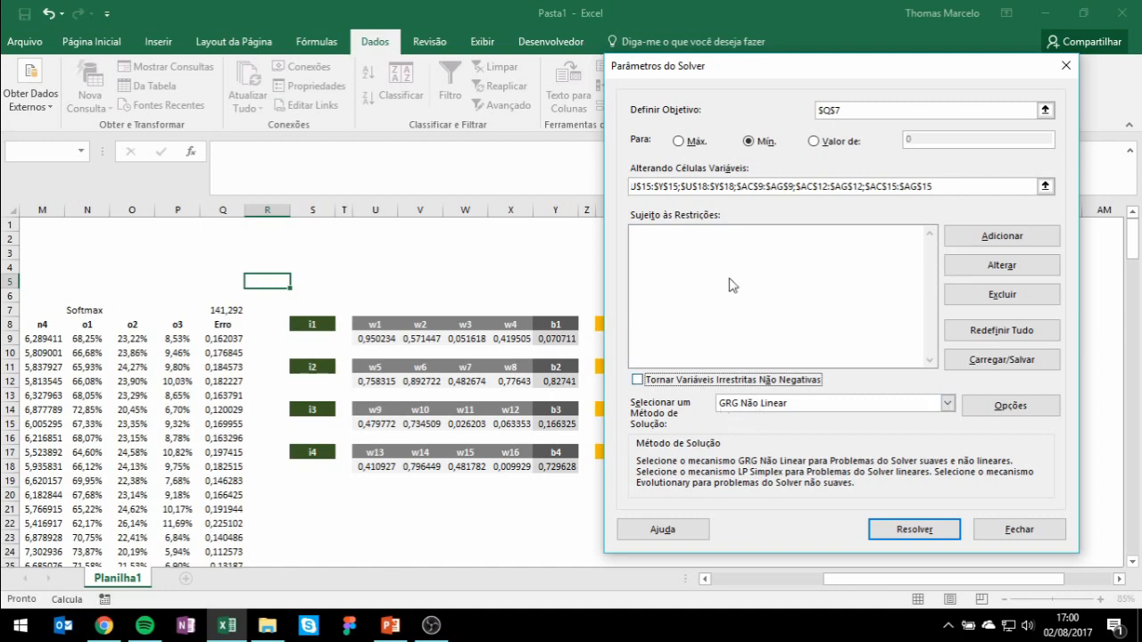
pyautogui.click(902, 532)
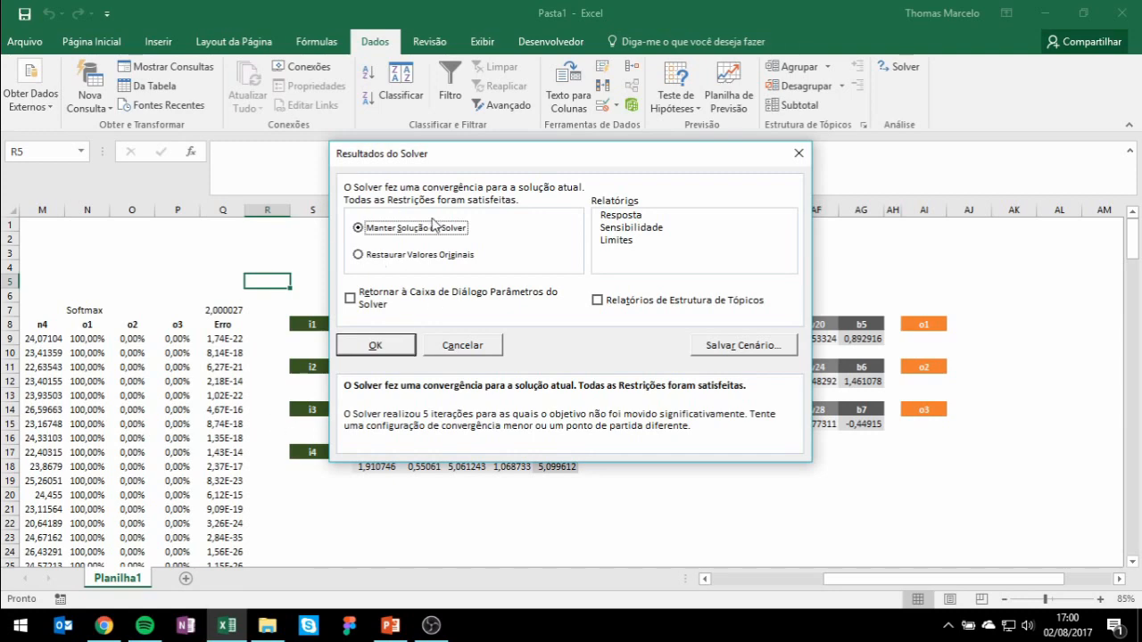
pyautogui.click(376, 346)
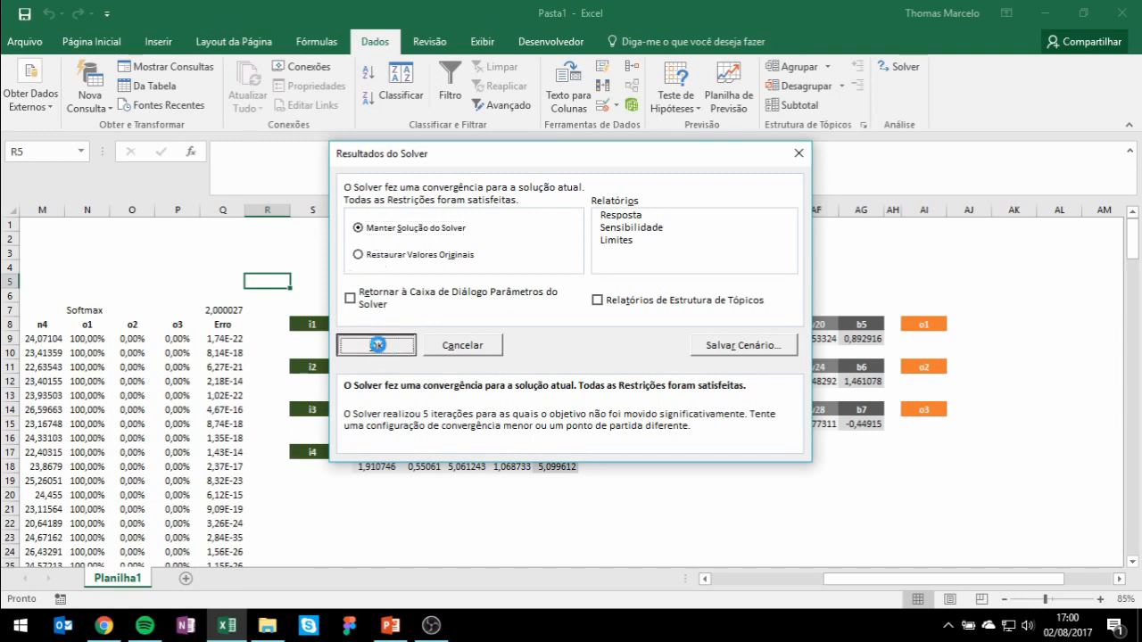
# Examine the optimised total error in Q7 and the individual values in the Erro column.
pyautogui.moveTo(828, 580); pyautogui.dragTo(771, 580)
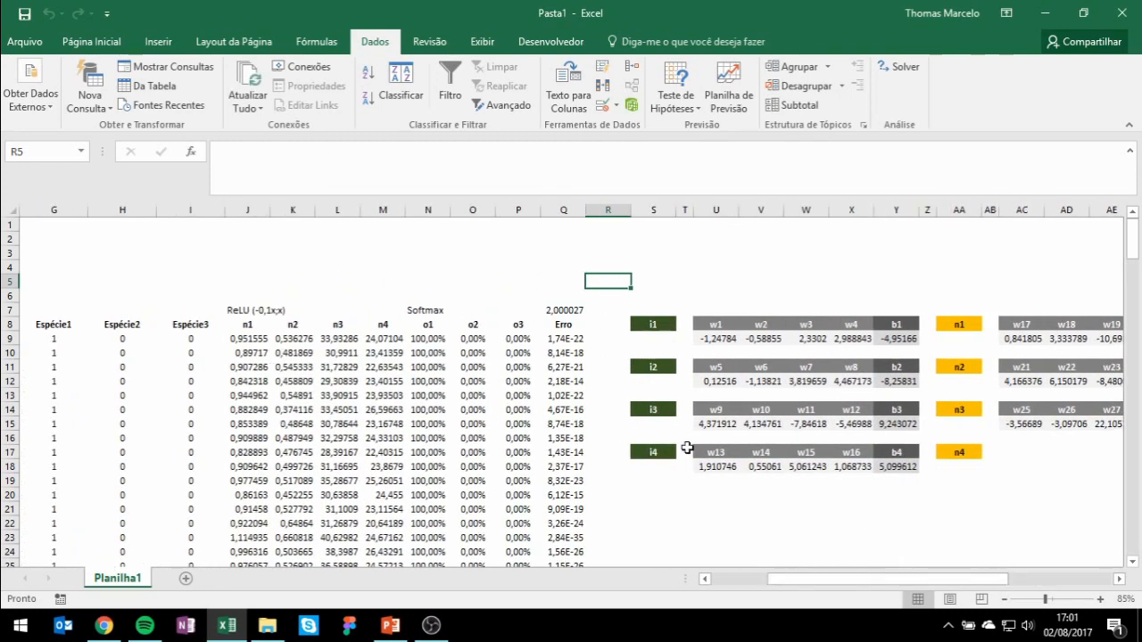
pyautogui.click(568, 311)
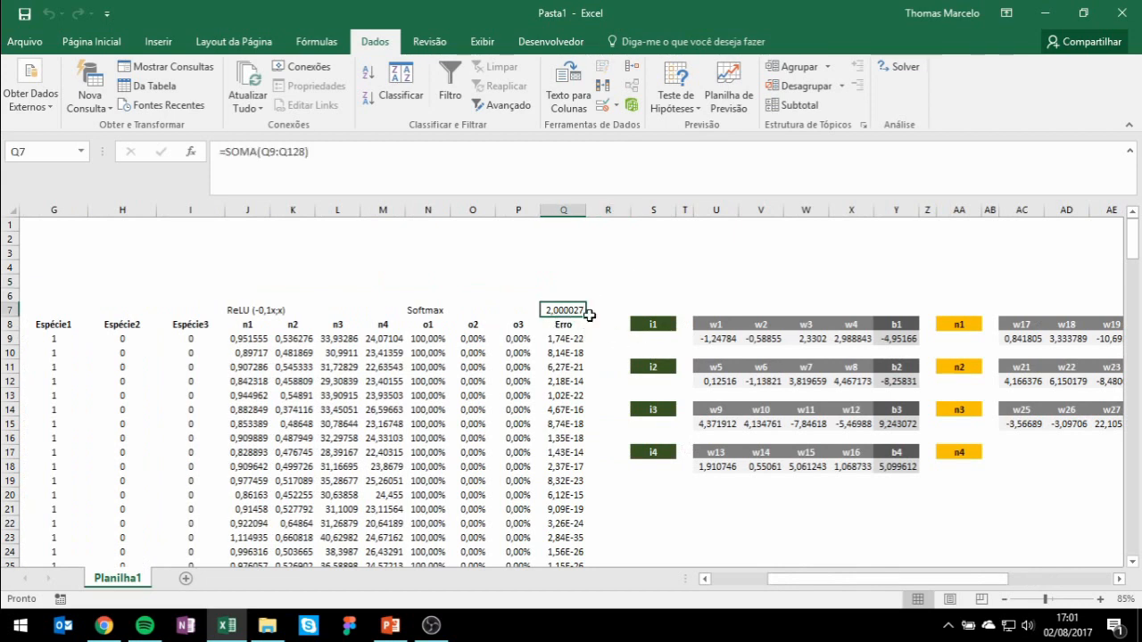
pyautogui.scroll(-4, 583, 428)
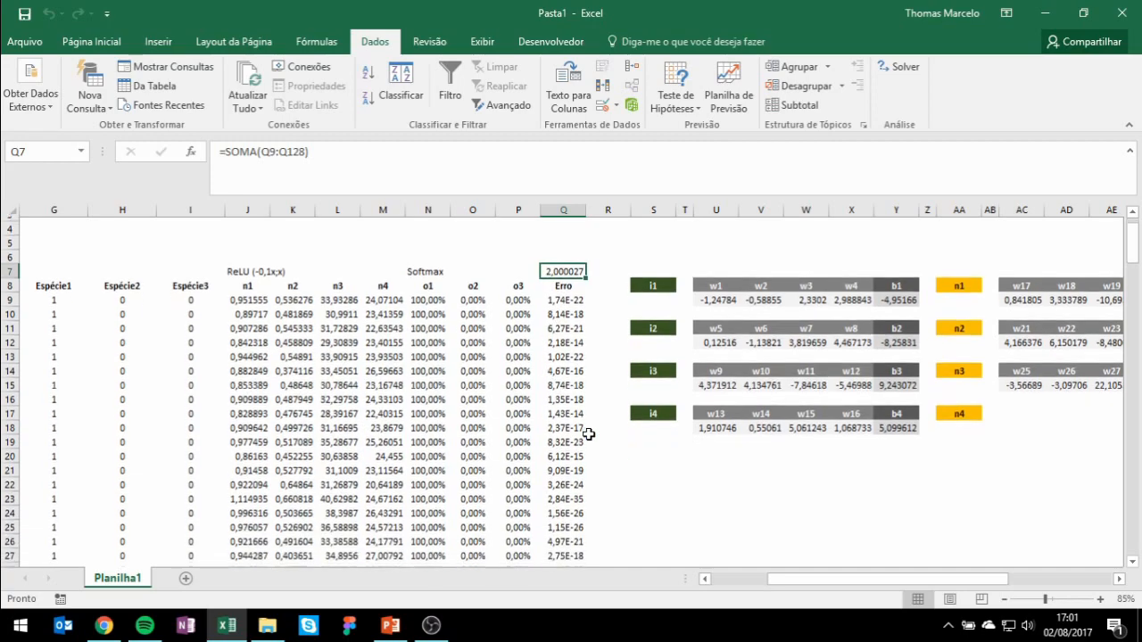
pyautogui.scroll(-3, 593, 421)
pyautogui.scroll(7, 553, 366)
pyautogui.scroll(-3, 500, 321)
pyautogui.scroll(2, 470, 307)
# Compare the first data row's Softmax outputs N9:P9 with its species codes and its error in Q9.
pyautogui.moveTo(492, 395); pyautogui.dragTo(310, 395)
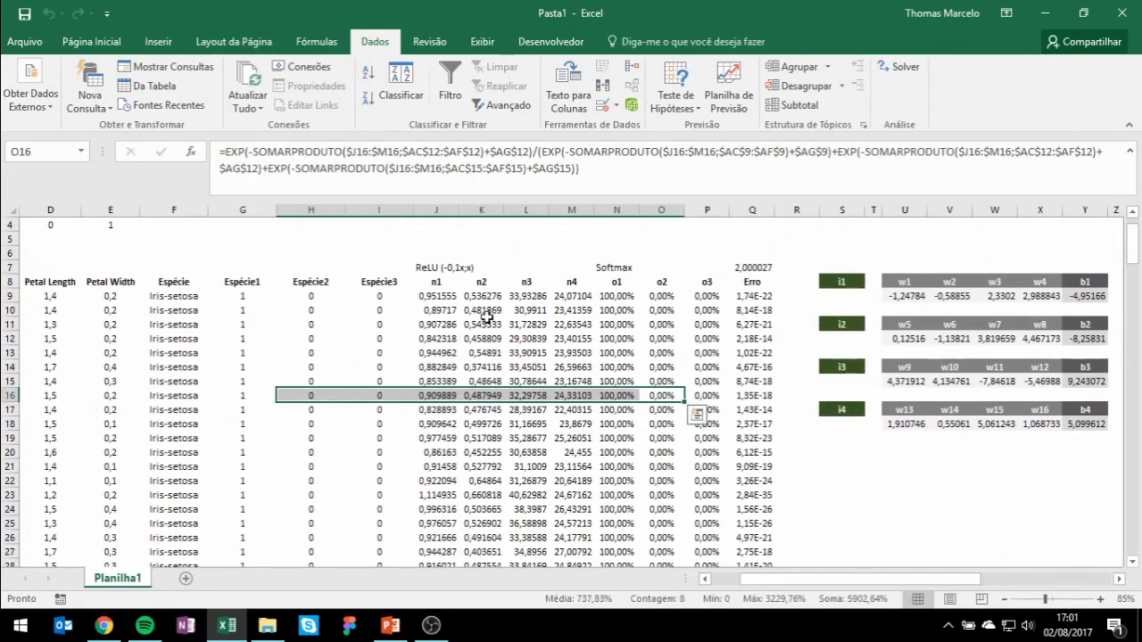
pyautogui.moveTo(617, 294); pyautogui.dragTo(708, 293)
pyautogui.scroll(1, 500, 327)
pyautogui.moveTo(519, 295); pyautogui.dragTo(182, 269)
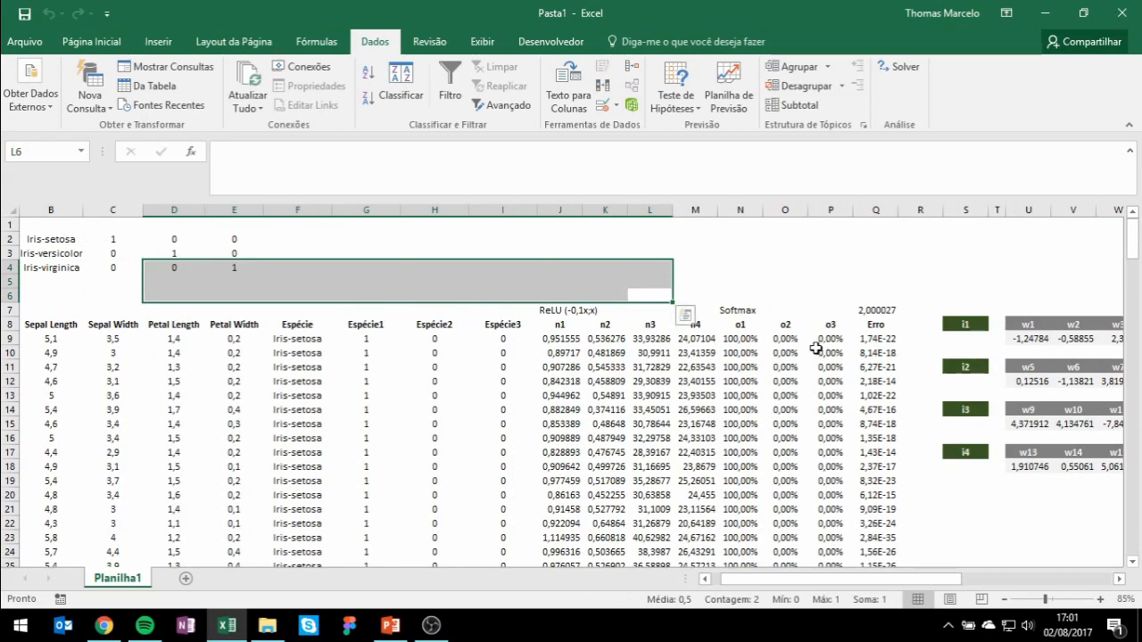
pyautogui.moveTo(834, 339); pyautogui.dragTo(726, 338)
pyautogui.click(889, 339)
pyautogui.scroll(-1, 909, 401)
pyautogui.scroll(1, 897, 375)
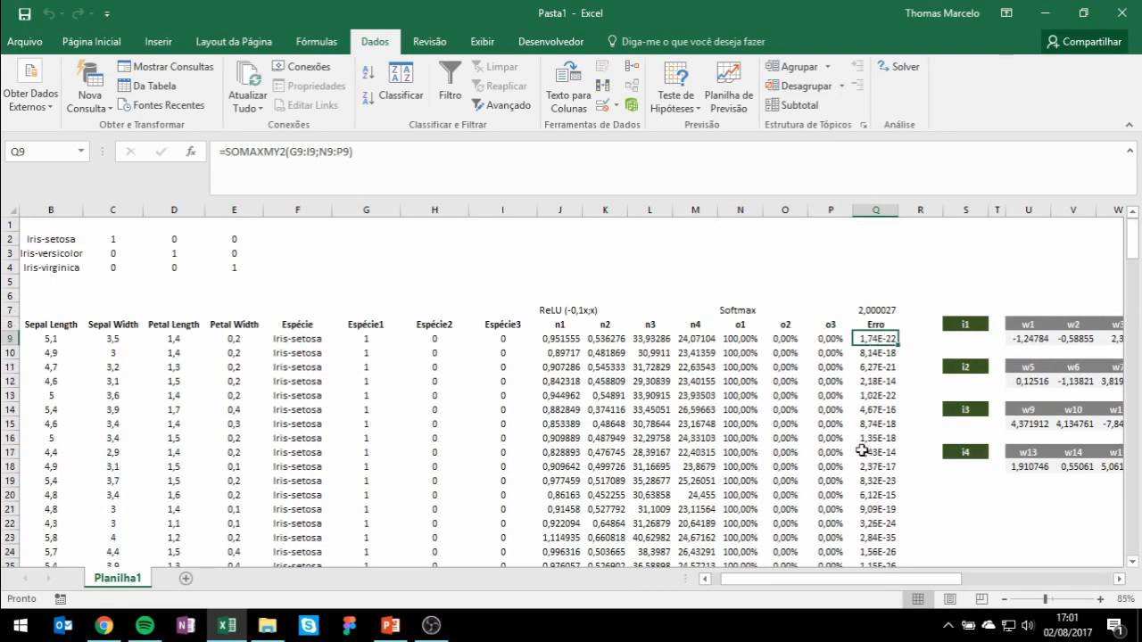
# Find the misclassified Iris-versicolor row 82 in the training data and fill its species cell F82 with dark red.
pyautogui.scroll(-11, 861, 426)
pyautogui.scroll(-8, 872, 335)
pyautogui.scroll(-3, 877, 344)
pyautogui.click(769, 438)
pyautogui.moveTo(870, 438); pyautogui.dragTo(21, 438)
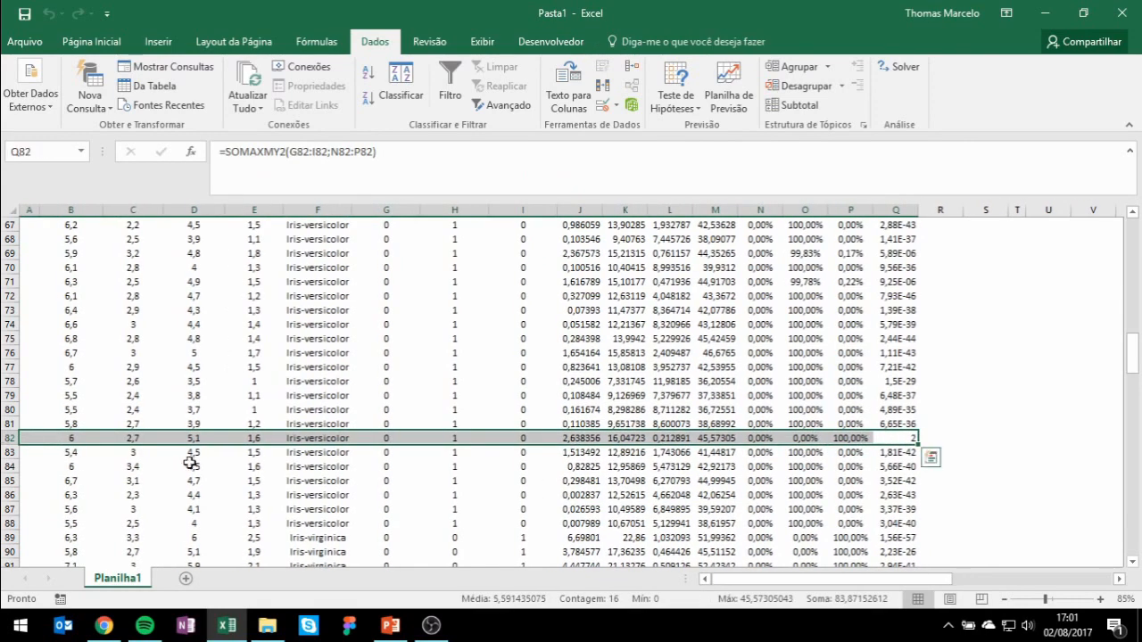
pyautogui.click(301, 438)
pyautogui.click(91, 41)
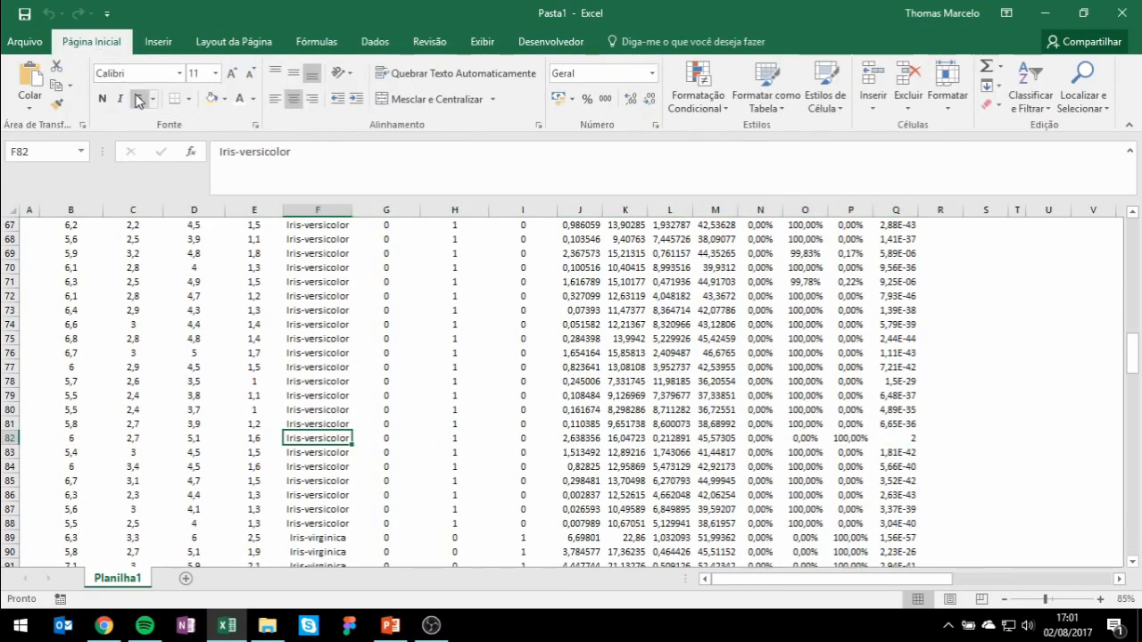
pyautogui.click(224, 100)
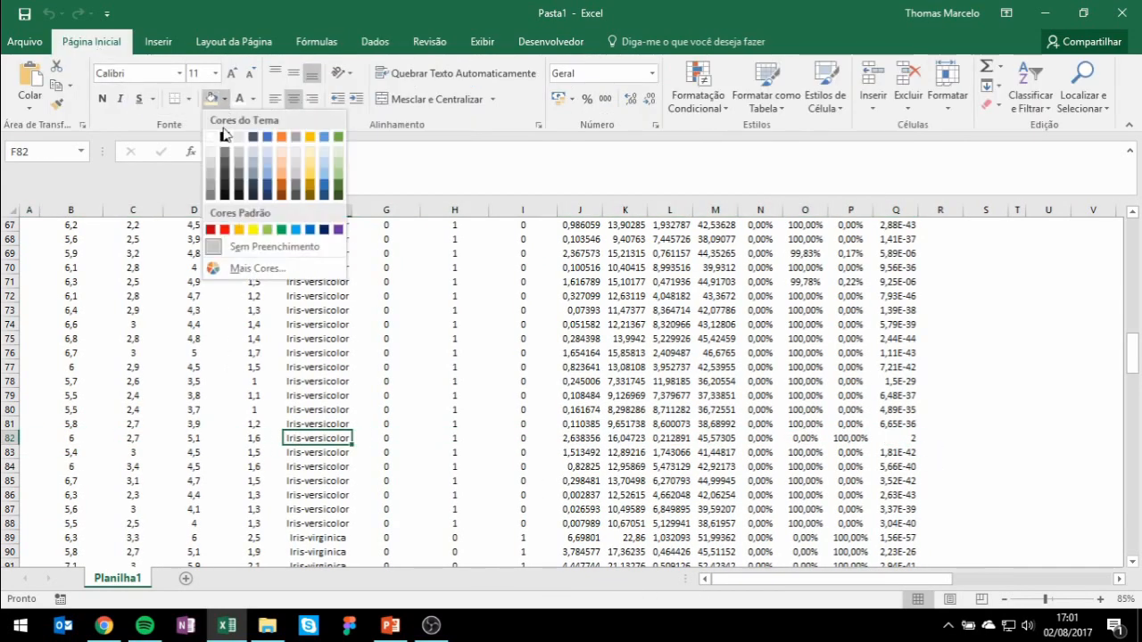
pyautogui.click(212, 230)
# Examine row 82's Softmax outputs and its error formula in Q82.
pyautogui.click(867, 436)
pyautogui.moveTo(758, 436); pyautogui.dragTo(810, 437)
pyautogui.click(909, 438)
# Check the sum of the Erro column for all training rows except the misclassified row 82.
pyautogui.scroll(-18, 909, 438)
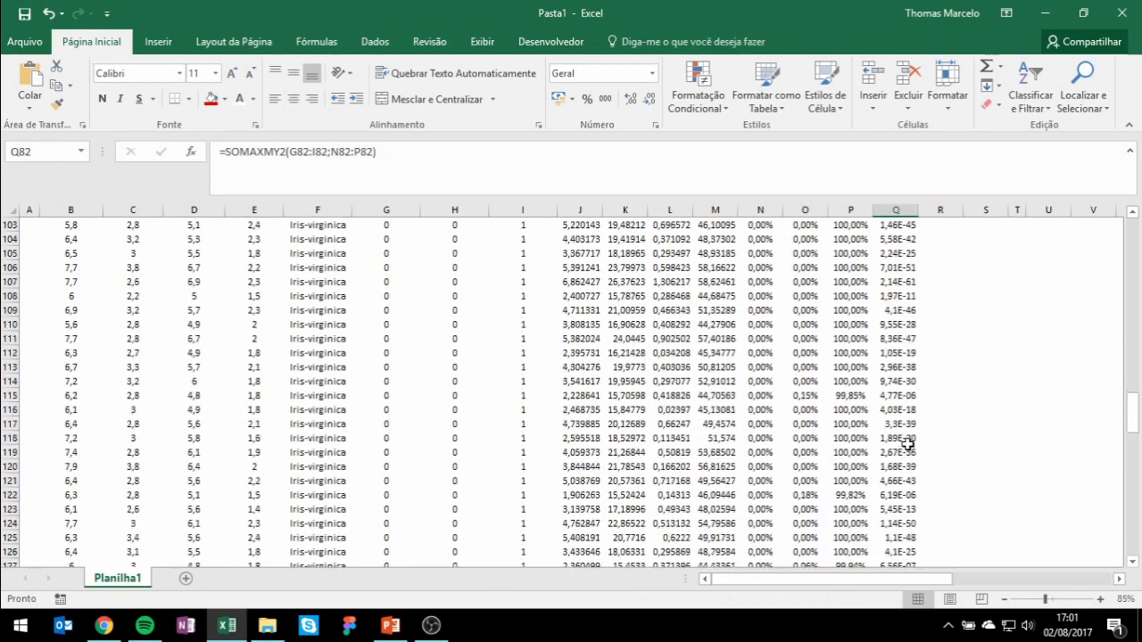
pyautogui.click(905, 324)
pyautogui.moveTo(905, 324); pyautogui.dragTo(894, 244)
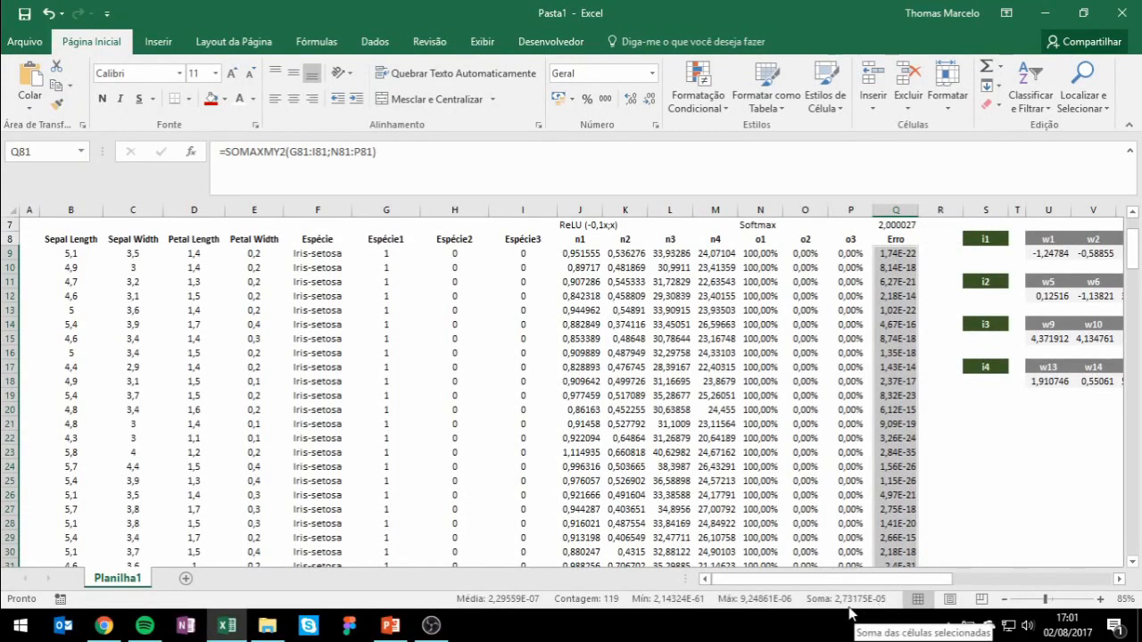
pyautogui.click(900, 393)
pyautogui.scroll(2, 858, 353)
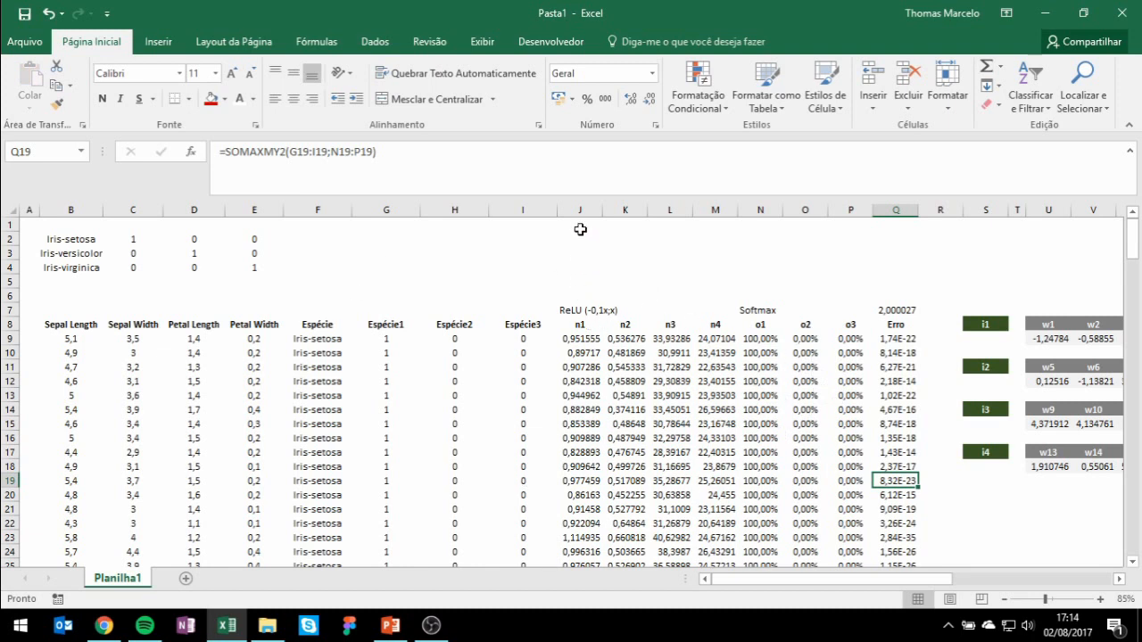
# Review the neuron and Softmax columns J:P, the optimised weights and biases, and the training data rows.
pyautogui.moveTo(578, 207); pyautogui.dragTo(849, 211)
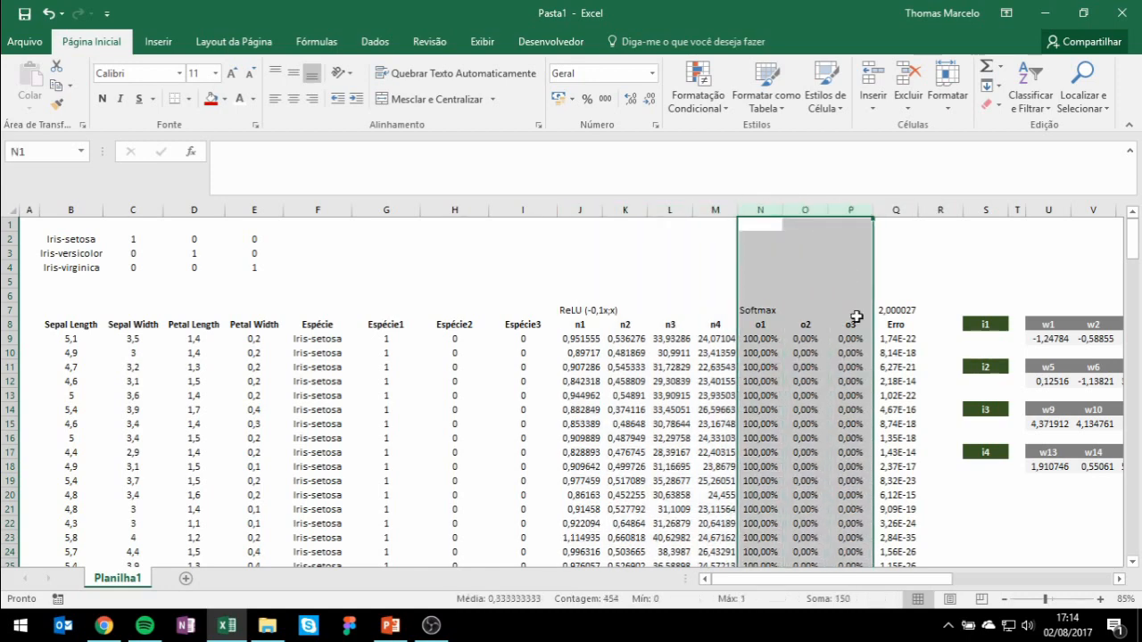
pyautogui.moveTo(947, 506); pyautogui.dragTo(998, 509)
pyautogui.moveTo(887, 382); pyautogui.dragTo(929, 367)
pyautogui.moveTo(577, 339); pyautogui.dragTo(720, 338)
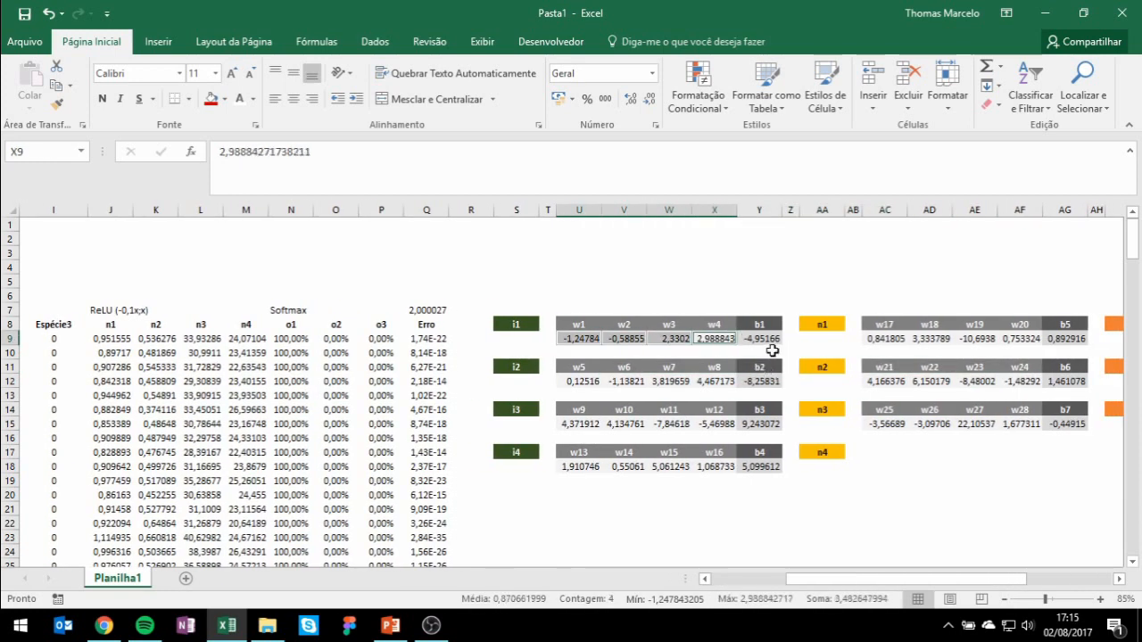
pyautogui.click(829, 327)
pyautogui.click(759, 339)
pyautogui.moveTo(757, 452); pyautogui.dragTo(36, 453)
pyautogui.moveTo(564, 353); pyautogui.dragTo(26, 381)
pyautogui.click(821, 310)
pyautogui.moveTo(705, 435); pyautogui.dragTo(61, 410)
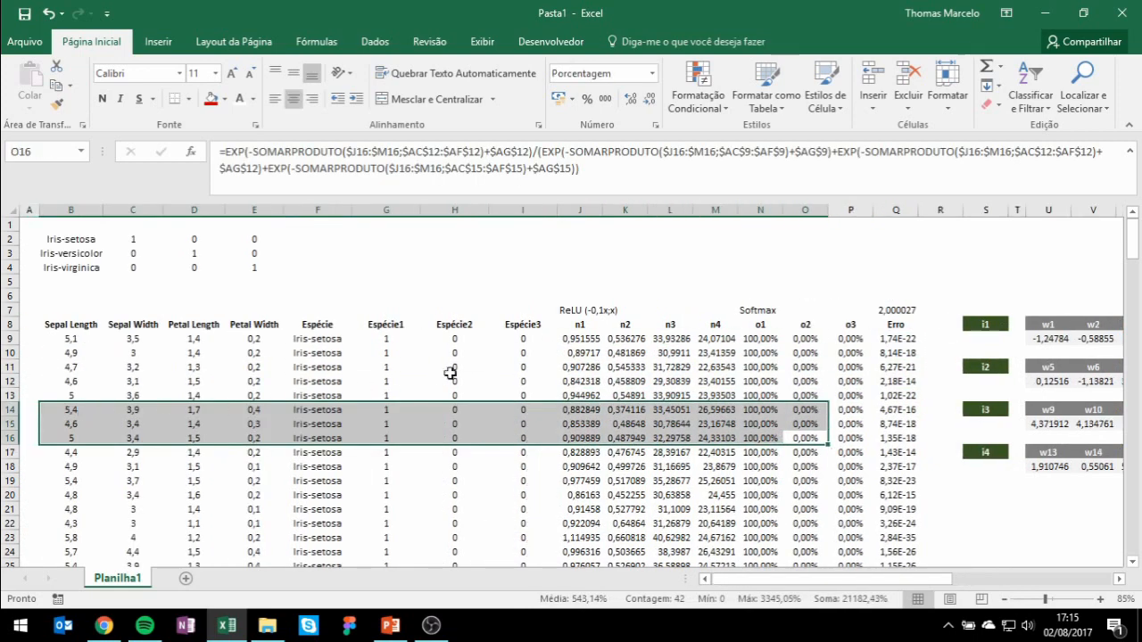
# Clear the existing neuron and Softmax formulas beside the test rows, across the range J137:P185.
pyautogui.scroll(-4, 937, 365)
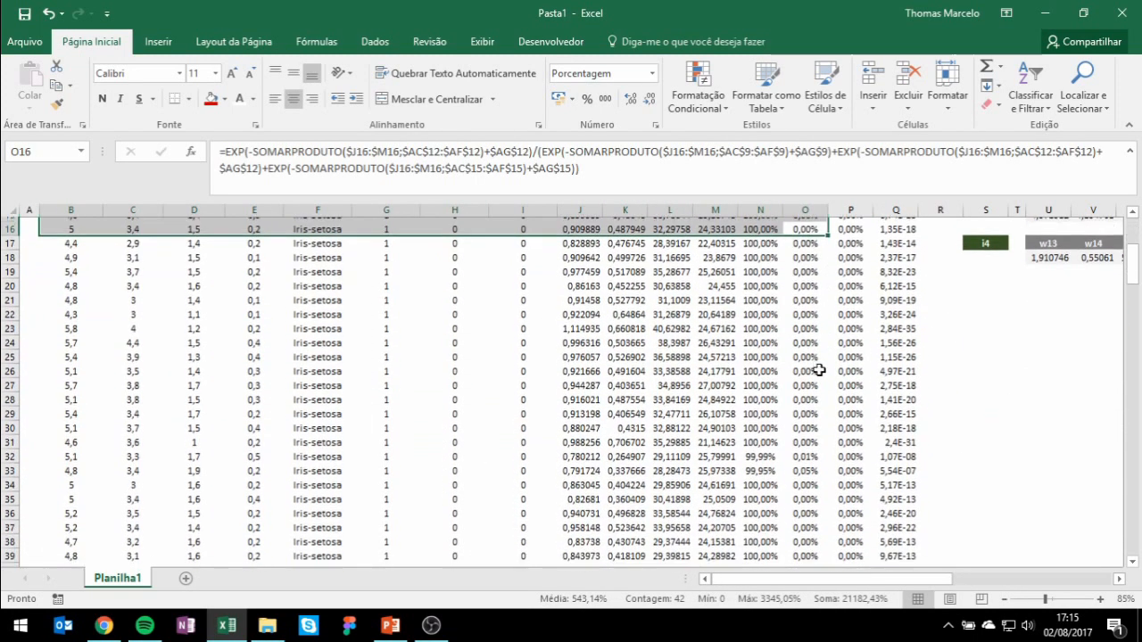
pyautogui.scroll(4, 822, 391)
pyautogui.scroll(-20, 822, 393)
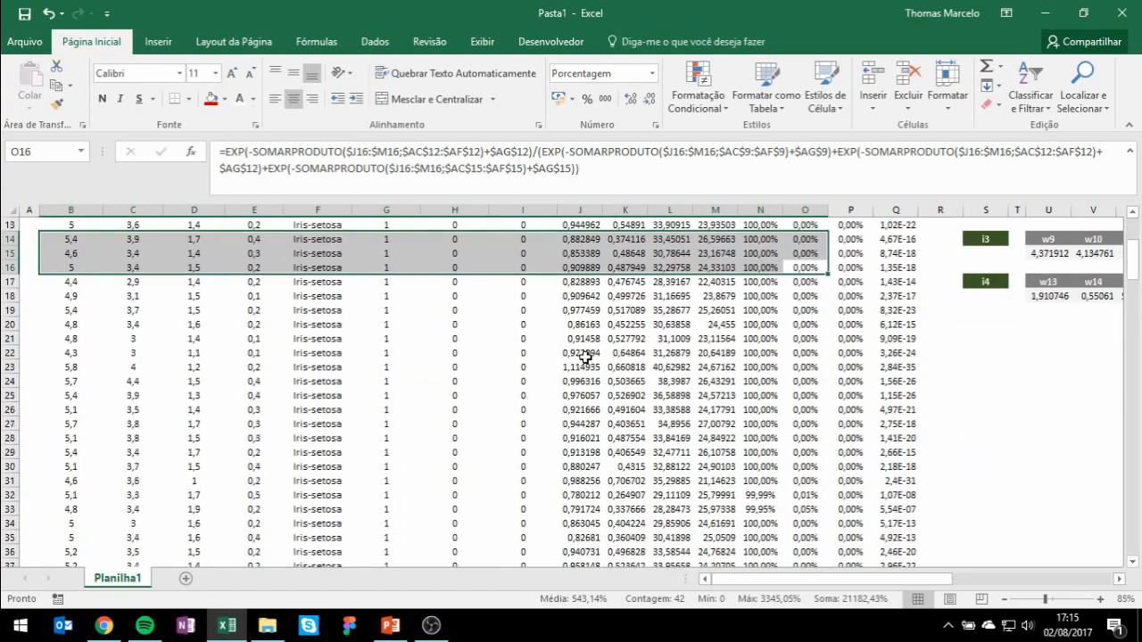
pyautogui.scroll(-2, 569, 378)
pyautogui.scroll(2, 609, 434)
pyautogui.scroll(-3, 604, 456)
pyautogui.click(580, 438)
pyautogui.scroll(3, 586, 382)
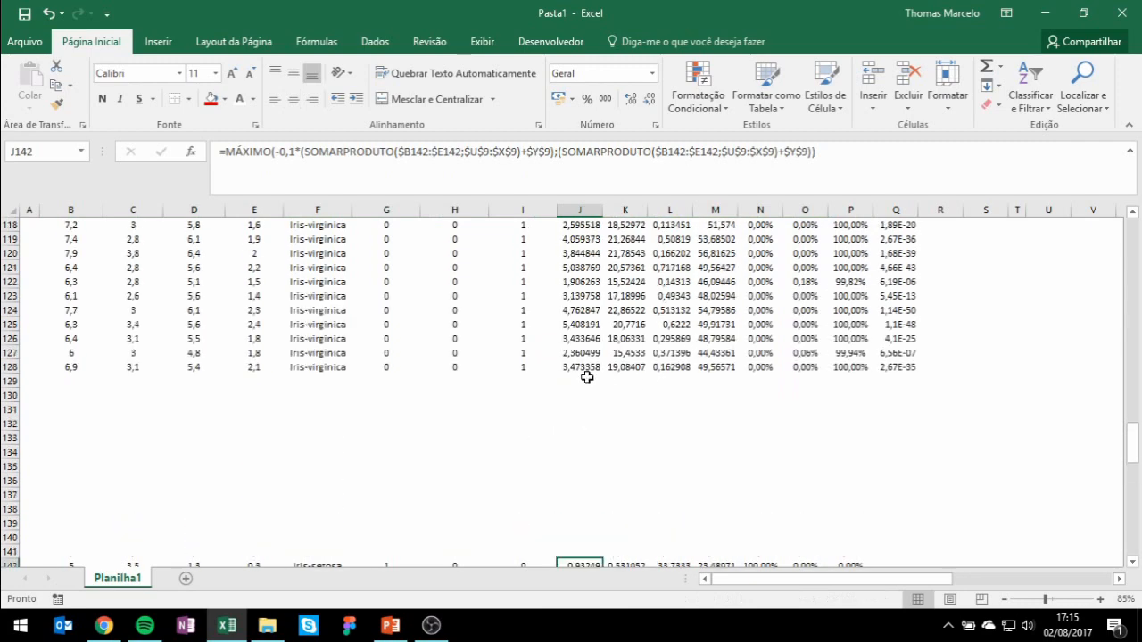
pyautogui.moveTo(580, 496); pyautogui.dragTo(886, 462)
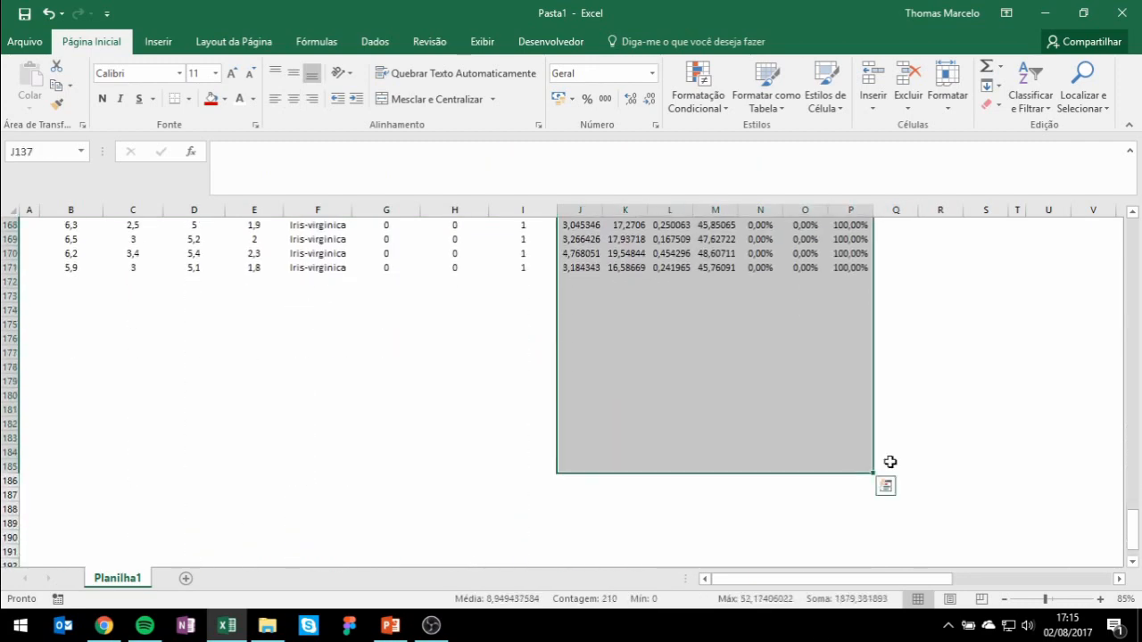
pyautogui.scroll(18, 828, 429)
pyautogui.scroll(-3, 607, 392)
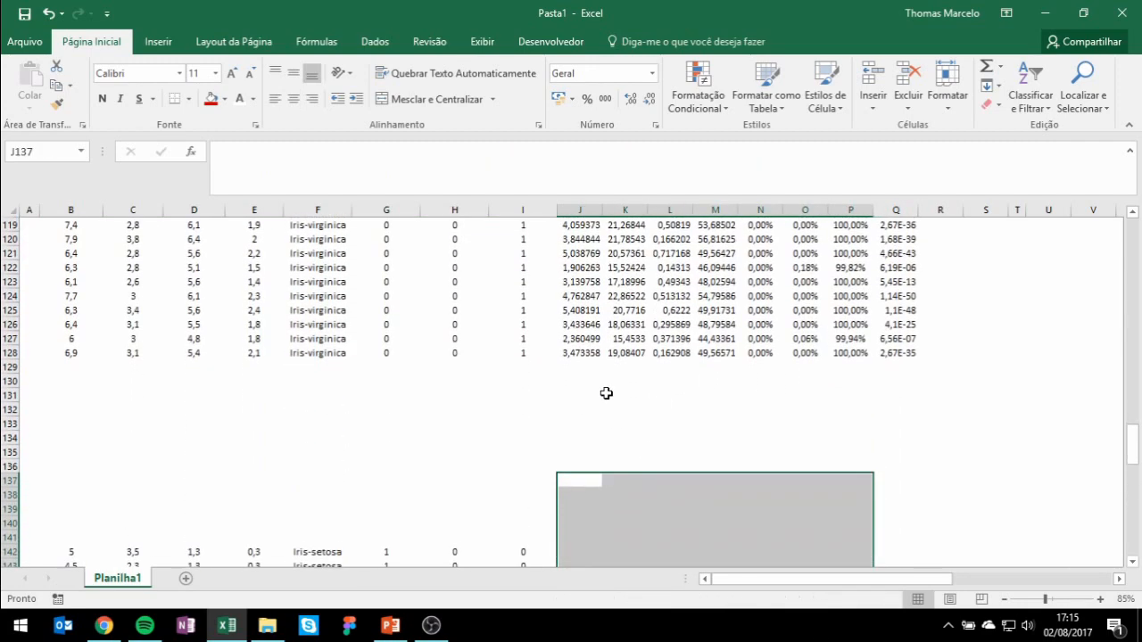
# Copy the network formulas from J128:P128 into the first test row, starting at J142.
pyautogui.moveTo(582, 310); pyautogui.dragTo(846, 308)
pyautogui.hotkey('ctrl', 'c')
pyautogui.click(553, 509)
pyautogui.click(585, 504)
pyautogui.hotkey('ctrl', 'v')
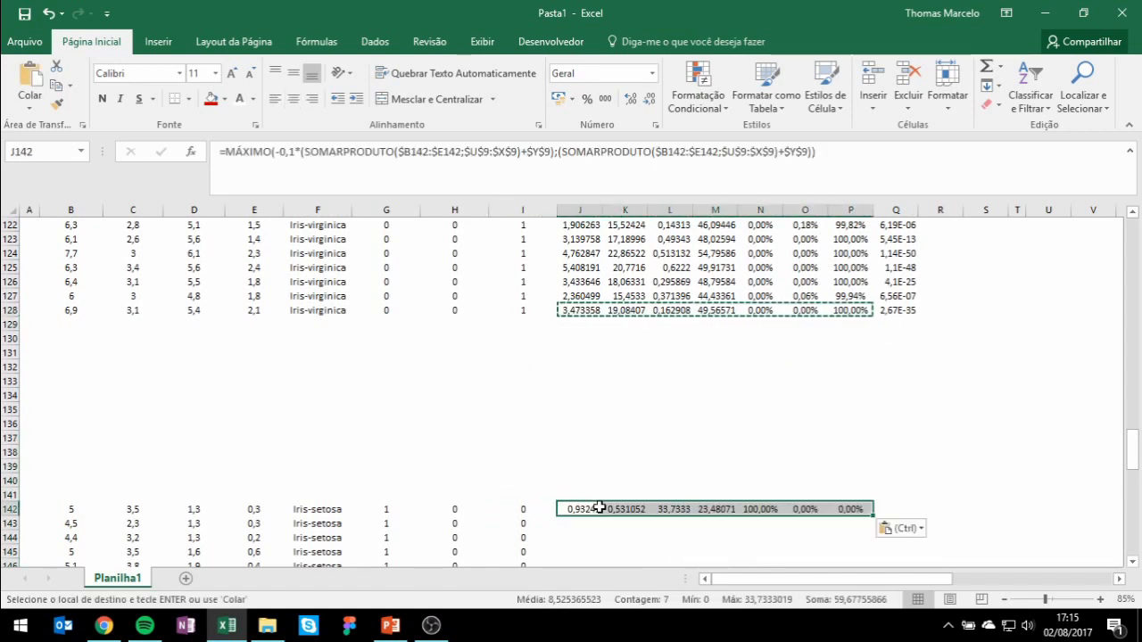
# Inspect the pasted neuron formula in L142 and the species columns of the test rows.
pyautogui.scroll(-4, 624, 513)
pyautogui.moveTo(669, 424); pyautogui.dragTo(4, 426)
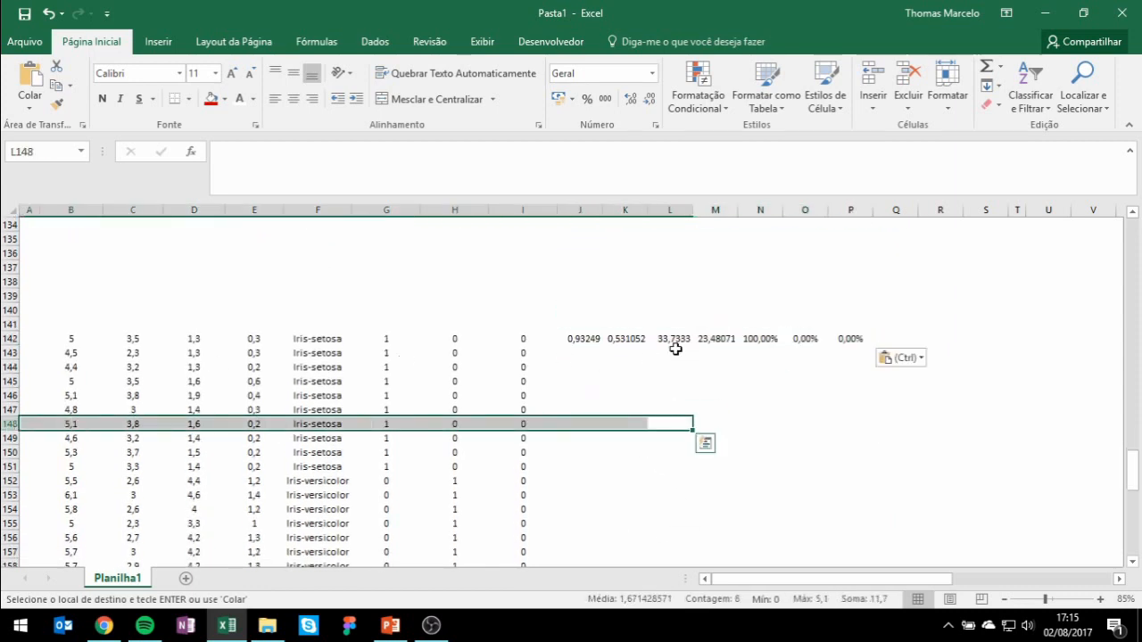
pyautogui.click(679, 341)
pyautogui.click(336, 151)
pyautogui.press('Escape')
pyautogui.moveTo(313, 339); pyautogui.dragTo(431, 495)
# Fill the network formulas in J142:P142 down through the last test row, 171.
pyautogui.scroll(-3, 816, 443)
pyautogui.click(769, 470)
pyautogui.scroll(-1, 705, 433)
pyautogui.click(574, 352)
pyautogui.moveTo(574, 352)
pyautogui.mouseDown()
pyautogui.moveTo(841, 354)
pyautogui.moveTo(589, 352)
pyautogui.mouseUp()
pyautogui.doubleClick(872, 358)
pyautogui.click(958, 382)
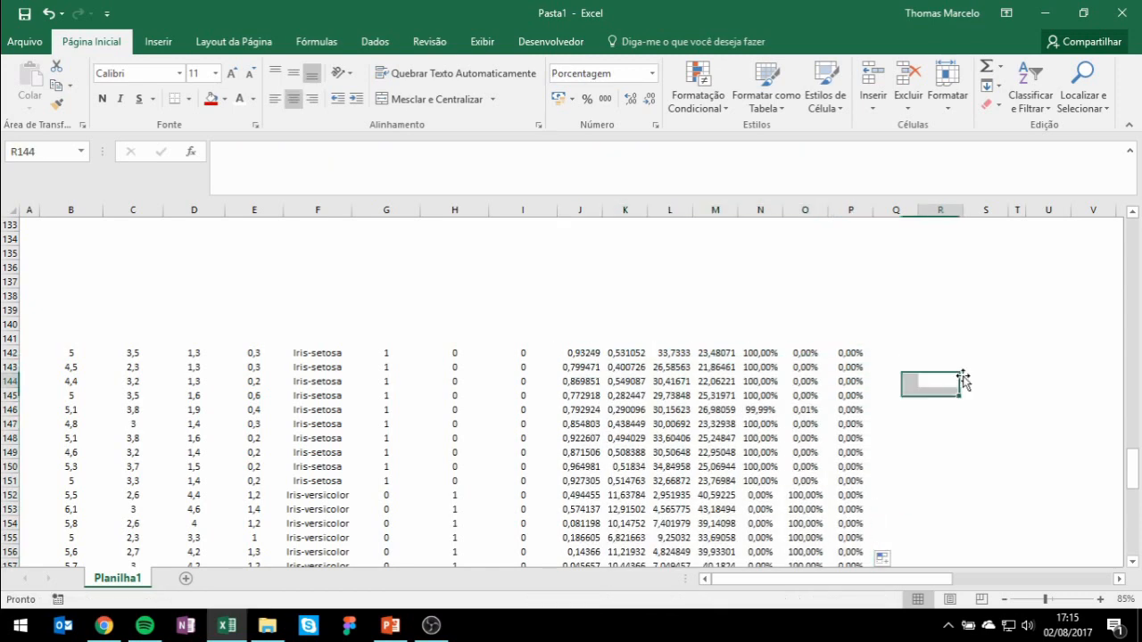
# Start an ÍNDICE formula in Q142 with the species names $B$2:$B$4 as its absolute array.
pyautogui.click(899, 357)
pyautogui.write('=ín dice')
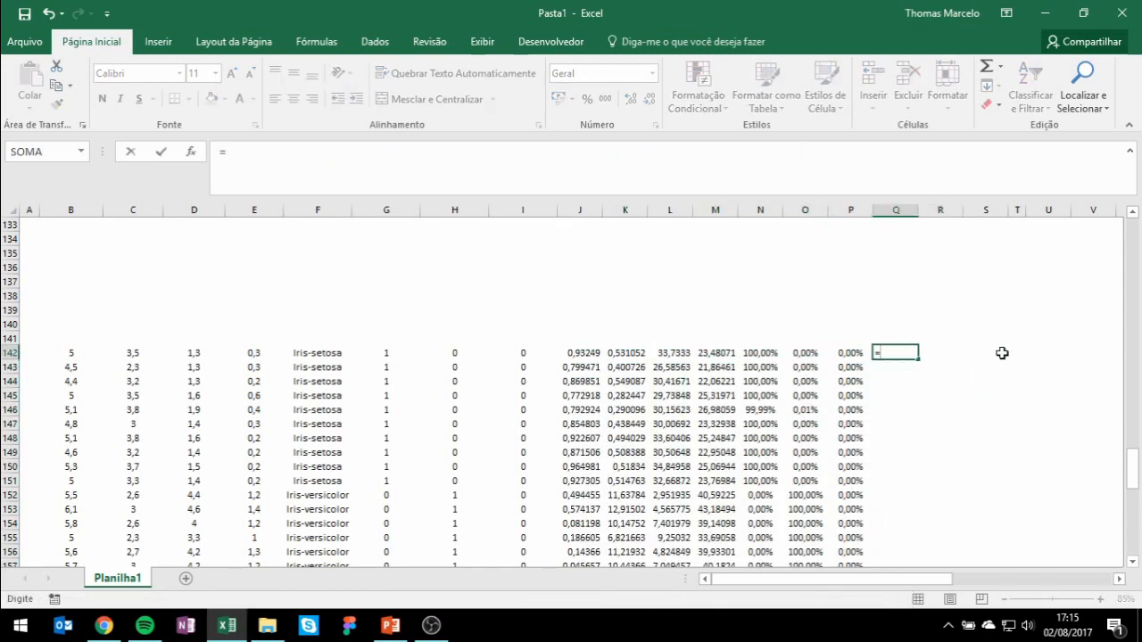
pyautogui.press('BackSpace')
pyautogui.press('BackSpace')
pyautogui.press('BackSpace')
pyautogui.press('BackSpace')
pyautogui.write('dice(')
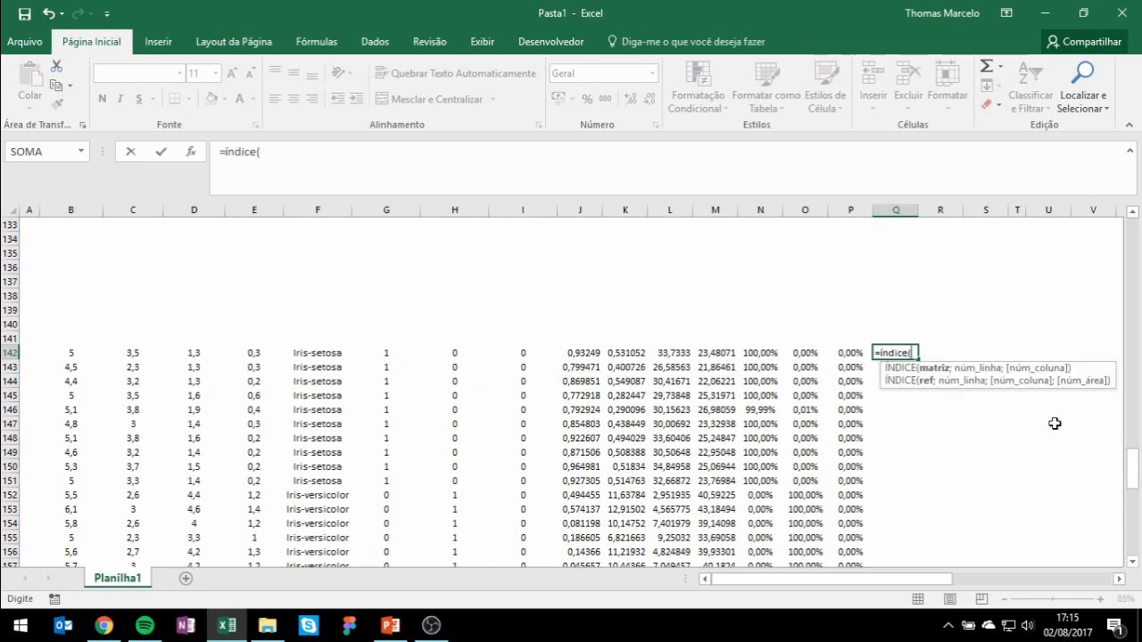
pyautogui.moveTo(1133, 466); pyautogui.dragTo(1133, 236)
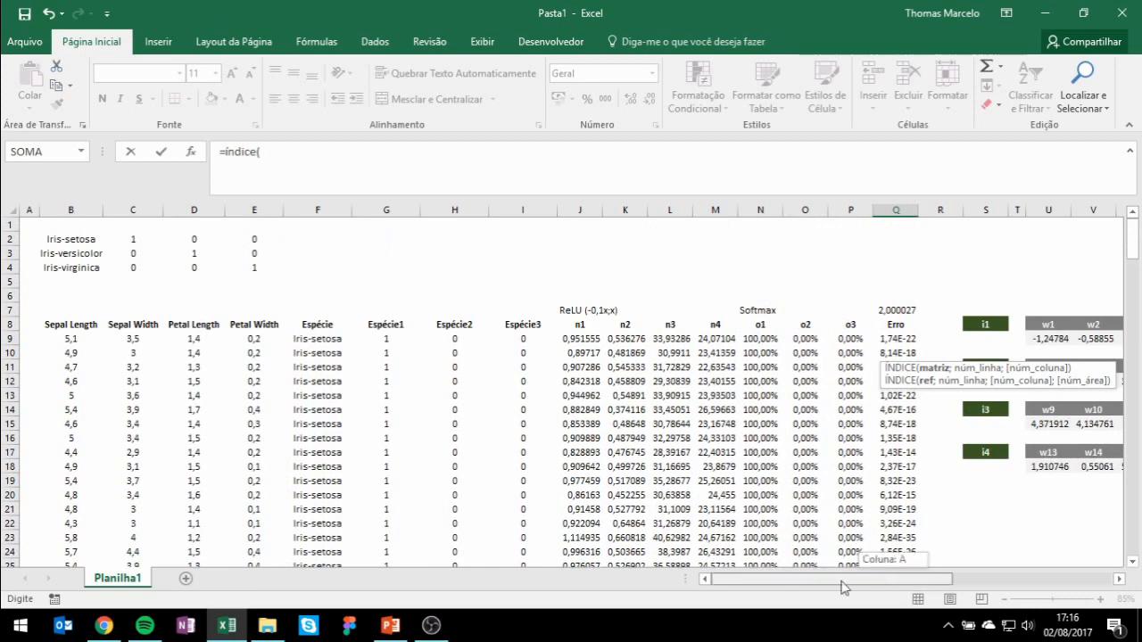
pyautogui.moveTo(68, 240); pyautogui.dragTo(72, 268)
pyautogui.press('F4')
pyautogui.write(';')
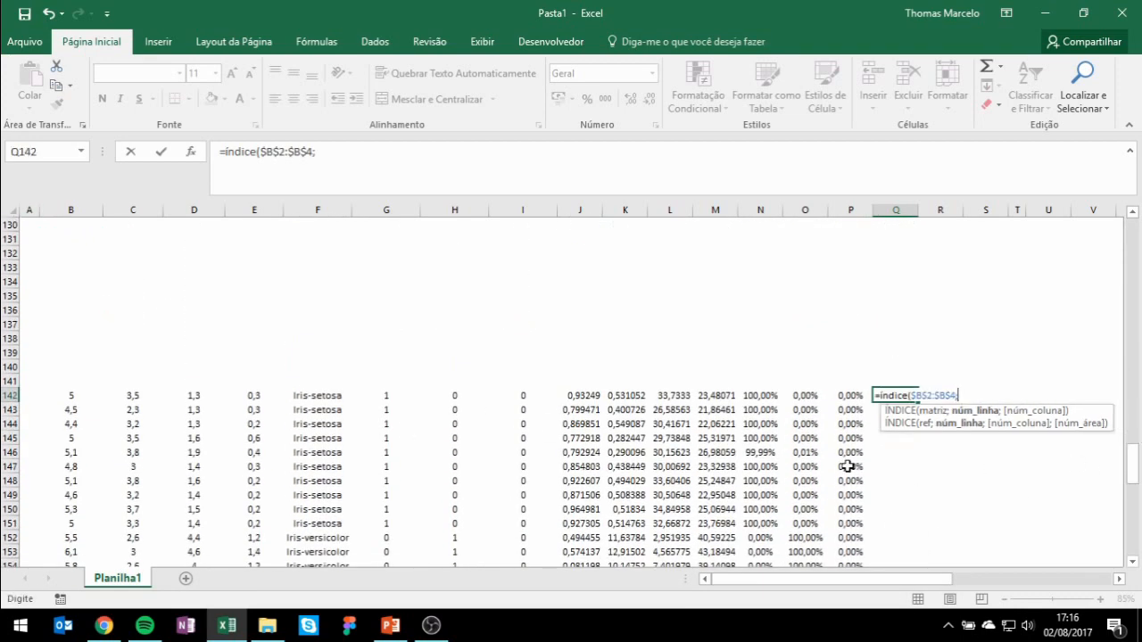
# Add a nested CORRESP as the row argument, with MÁXIMO of $N142:$P142 as its lookup value.
pyautogui.write('corresp(')
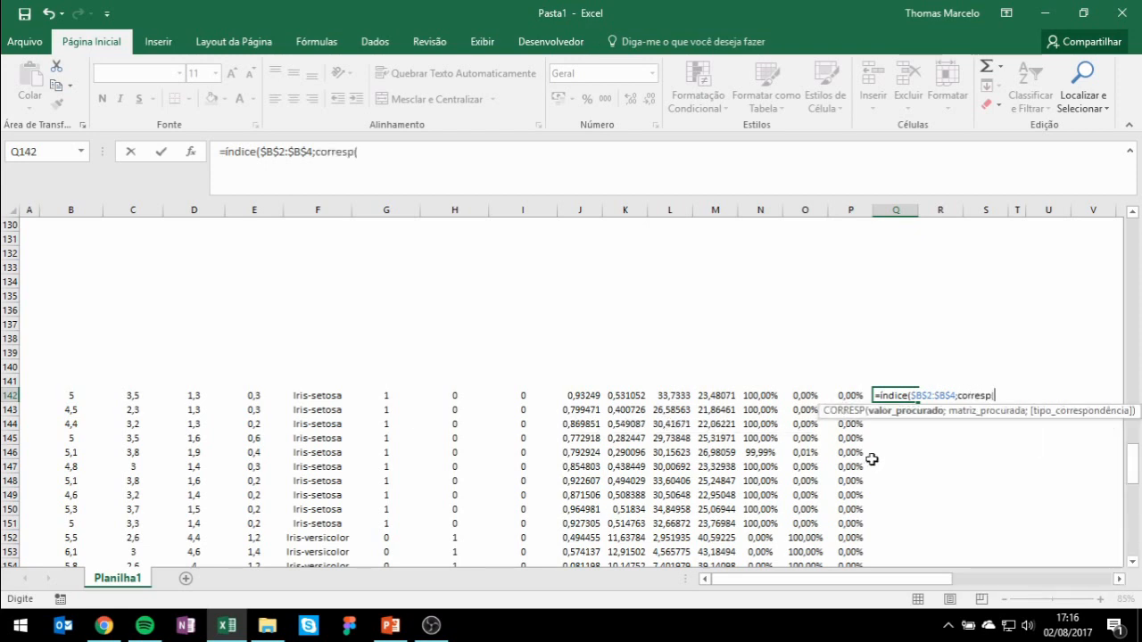
pyautogui.write('máximo(')
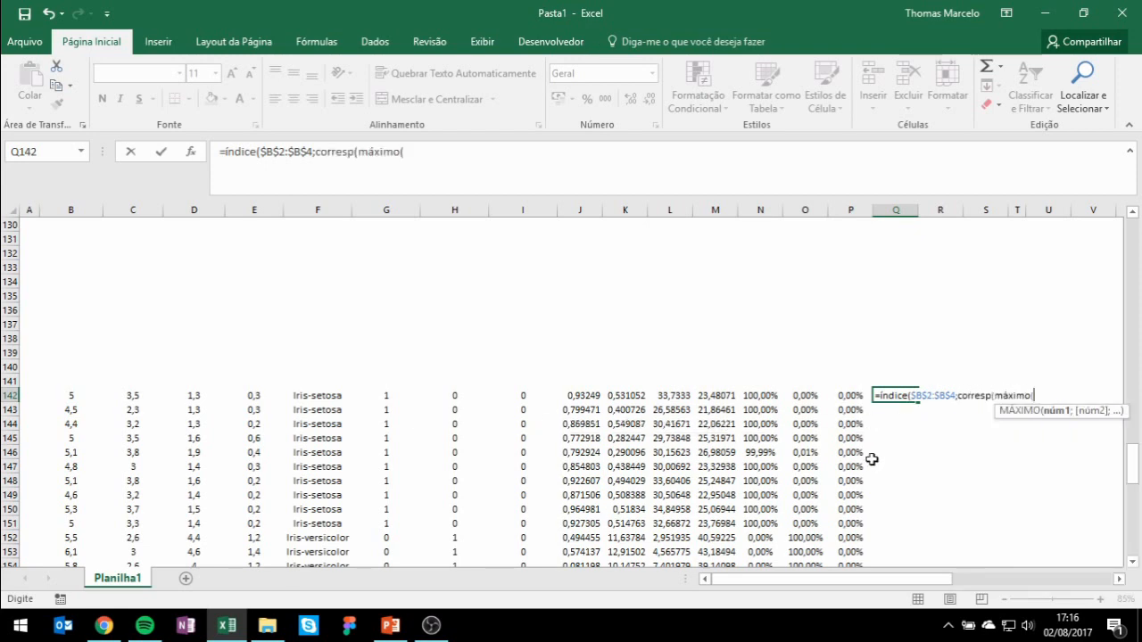
pyautogui.moveTo(763, 395); pyautogui.dragTo(837, 396)
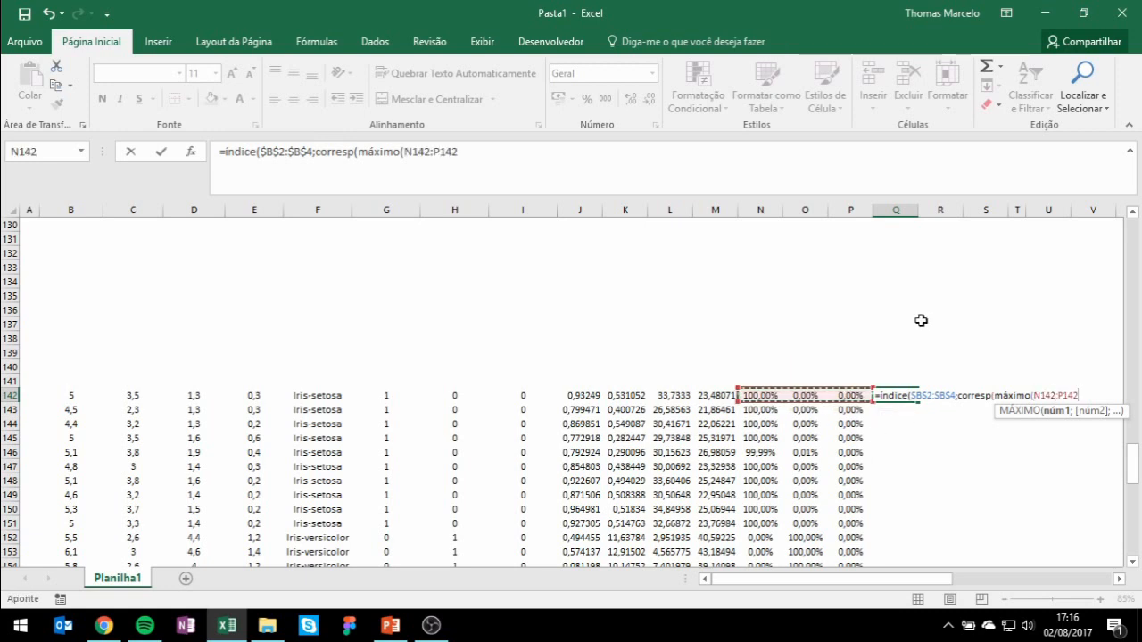
pyautogui.press('F4')
pyautogui.press('F4')
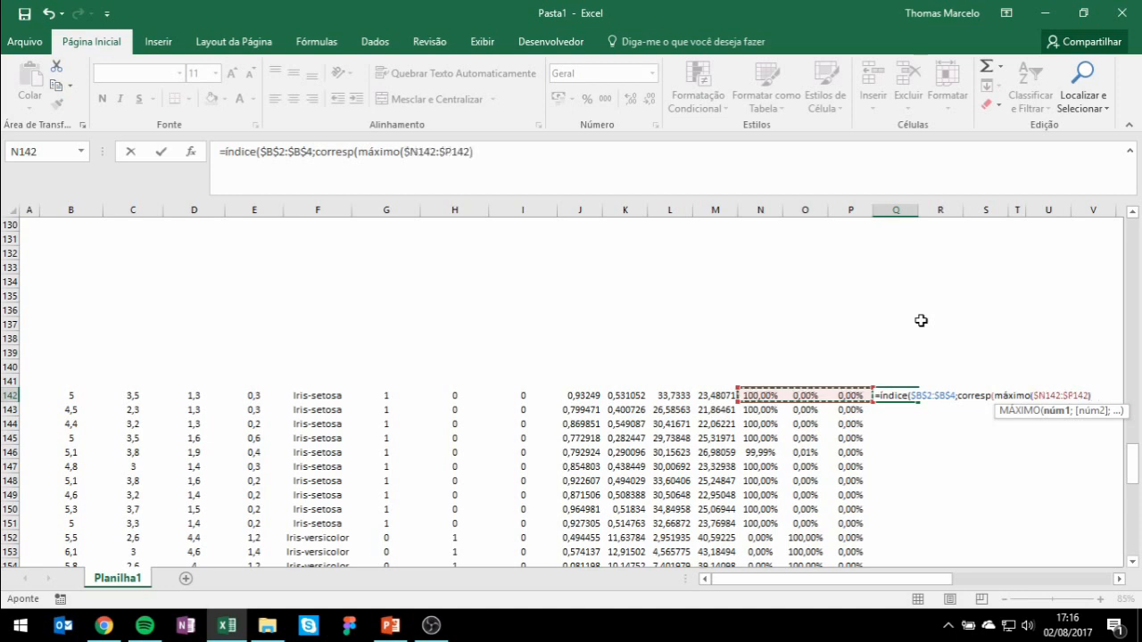
pyautogui.write(')')
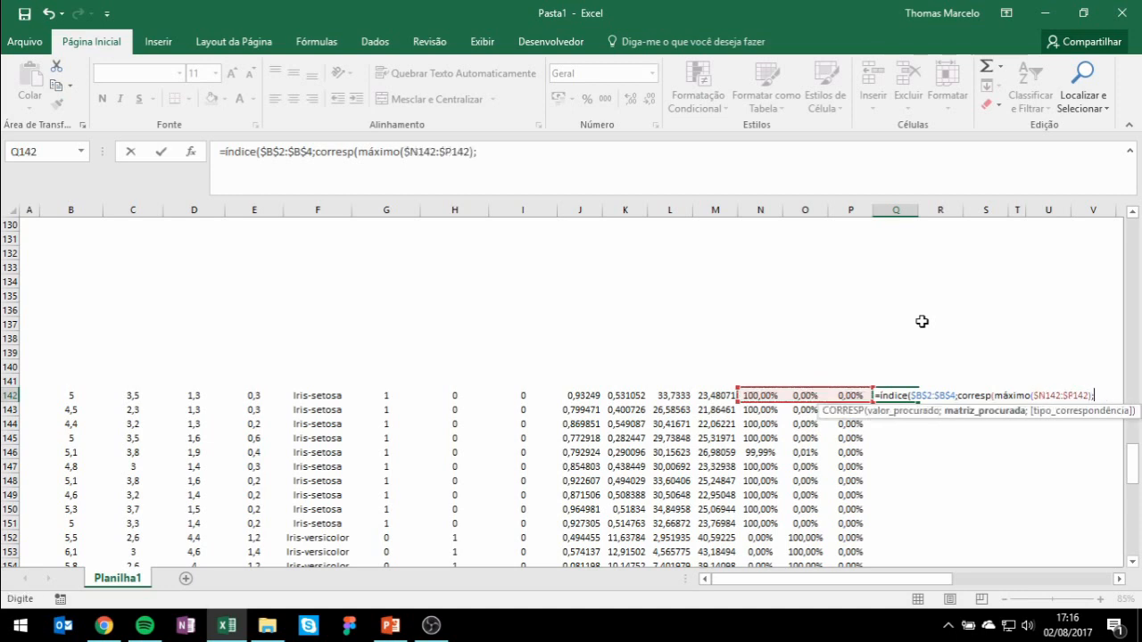
# Complete the Q142 formula with lookup array $N142:$P142, exact match 0 and column number 1.
pyautogui.moveTo(755, 395); pyautogui.dragTo(843, 396)
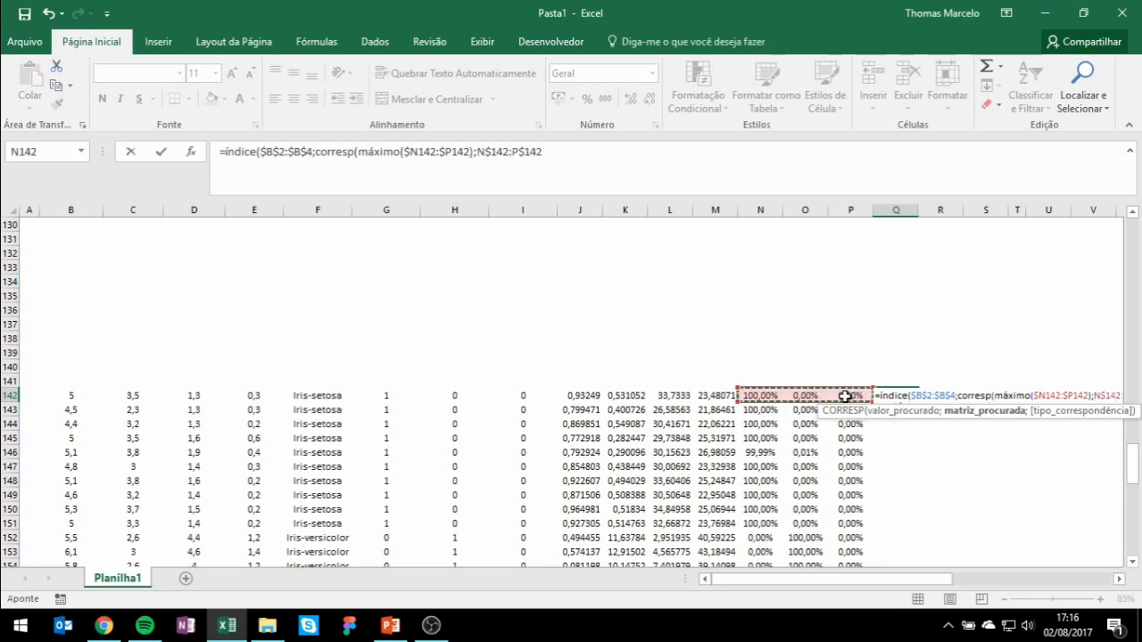
pyautogui.press('F4')
pyautogui.write(';')
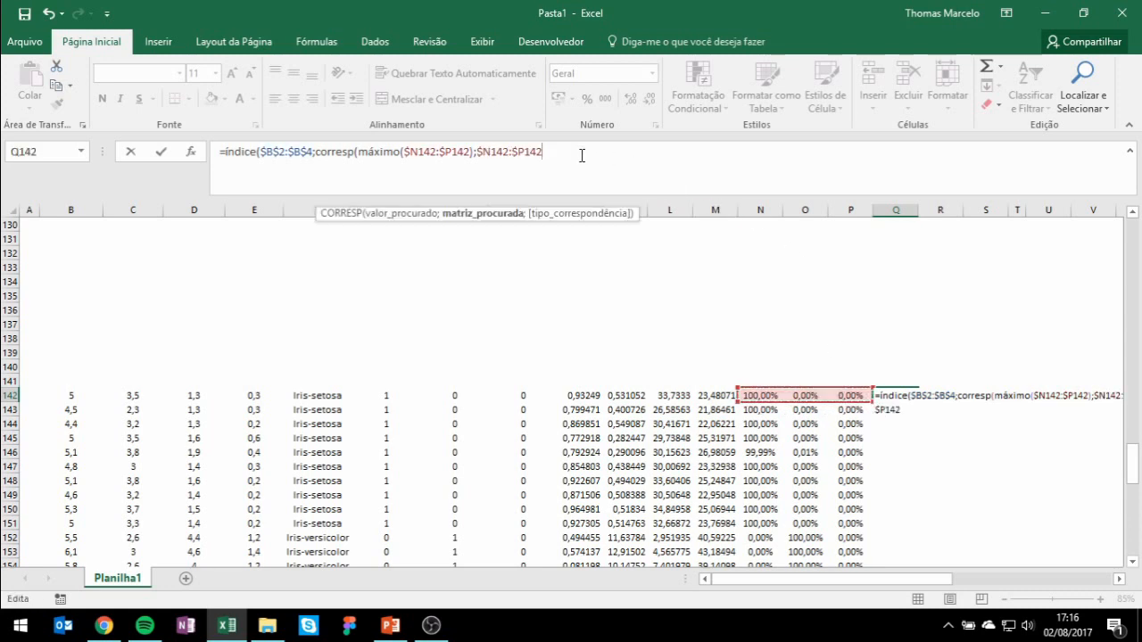
pyautogui.doubleClick(645, 244)
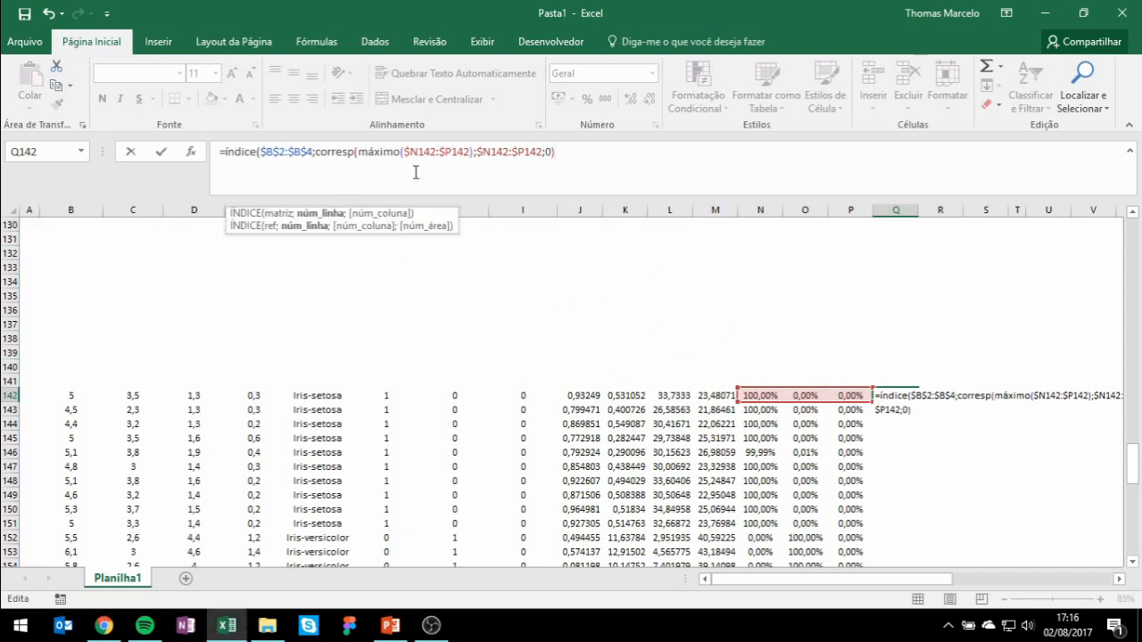
pyautogui.write(';1')
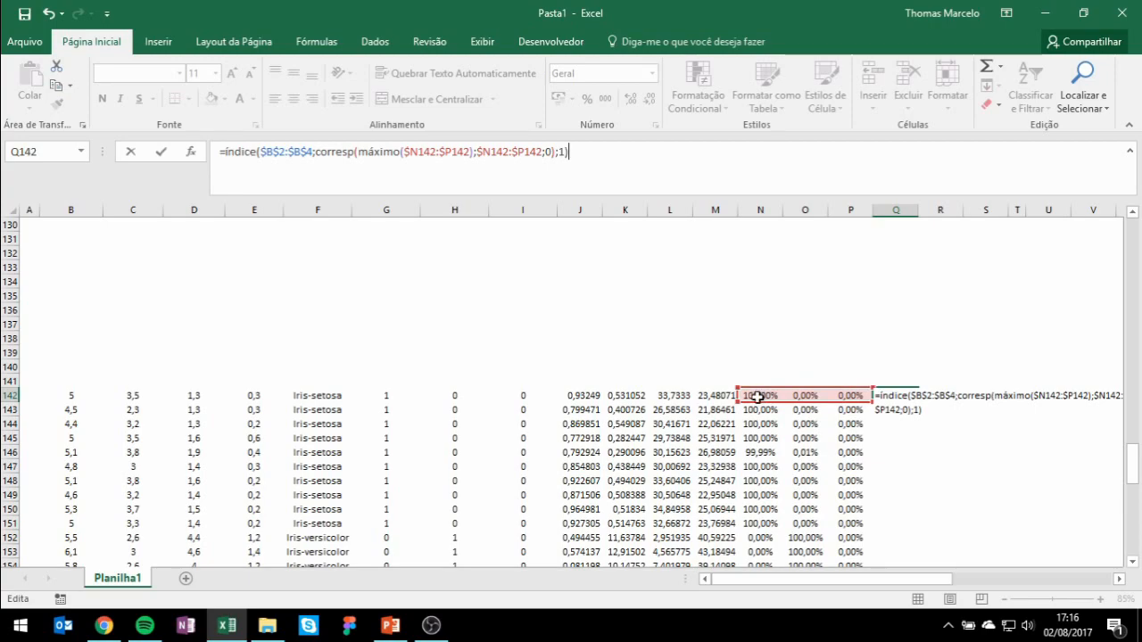
pyautogui.press('Return')
# Check the species names in B2:B4, fill the Q142 prediction formula down to row 171 and autofit column Q.
pyautogui.scroll(20, 724, 400)
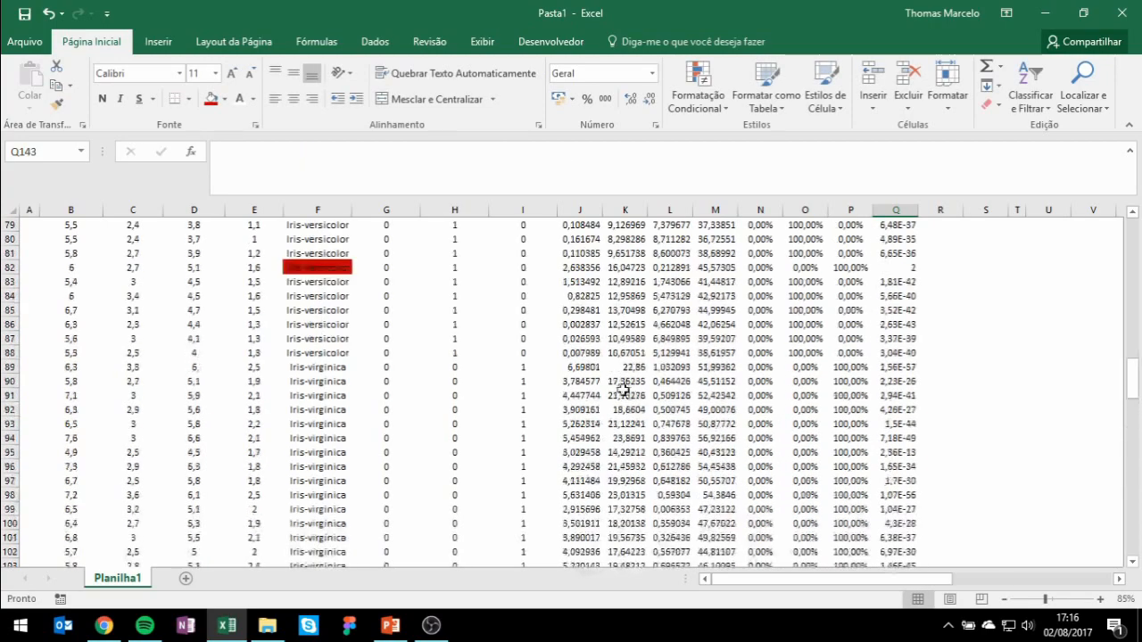
pyautogui.scroll(11, 107, 287)
pyautogui.click(78, 239)
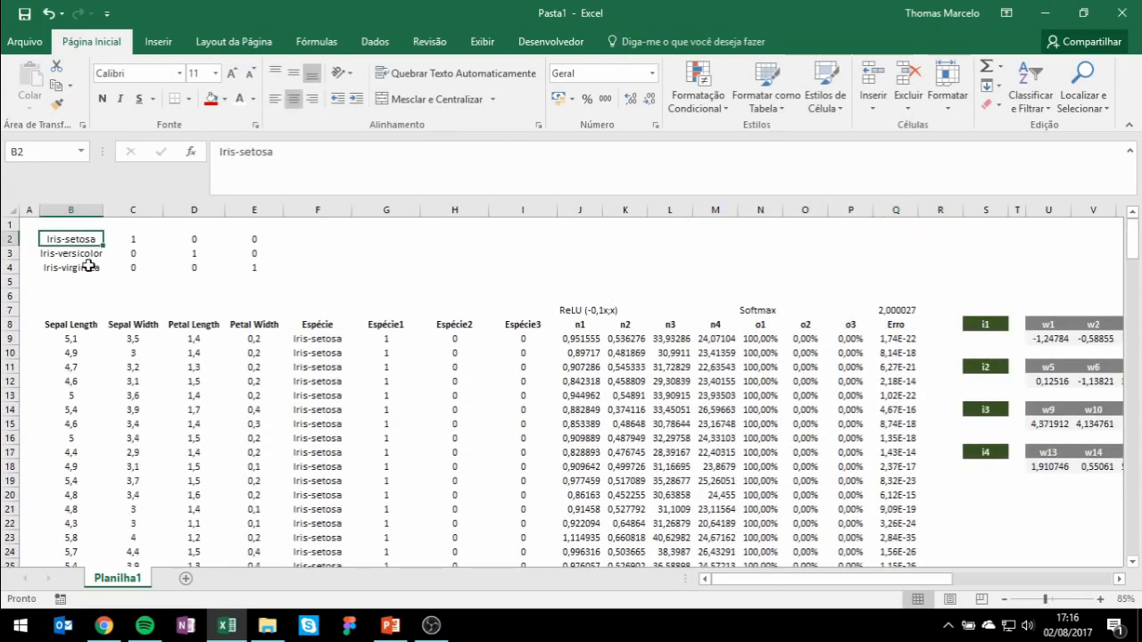
pyautogui.scroll(-7, 609, 338)
pyautogui.scroll(-20, 968, 425)
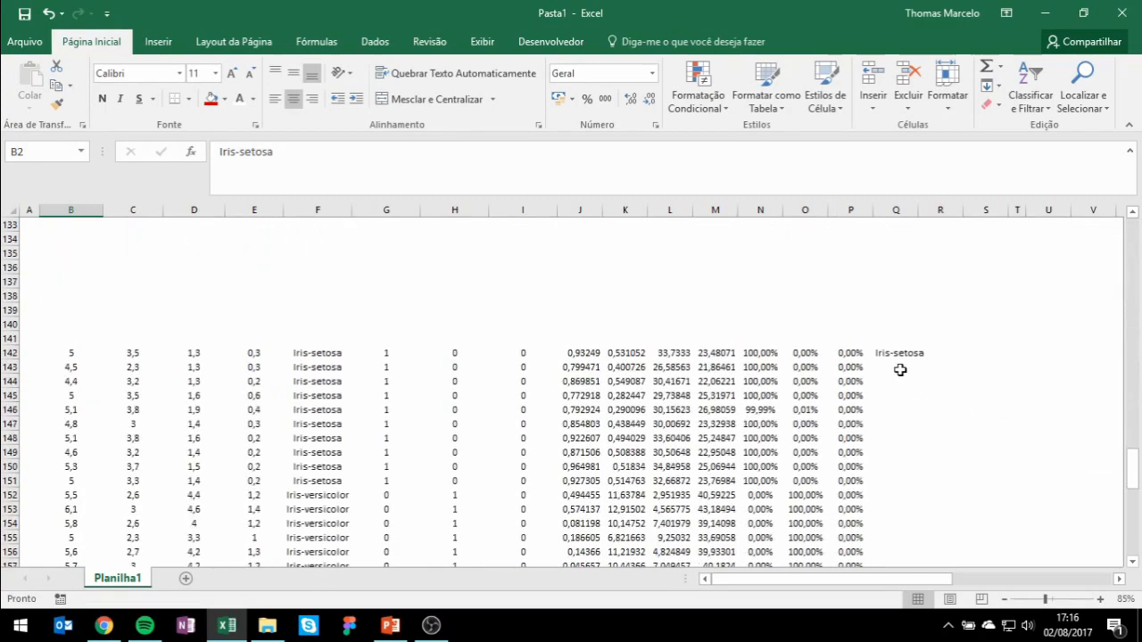
pyautogui.click(901, 353)
pyautogui.doubleClick(919, 360)
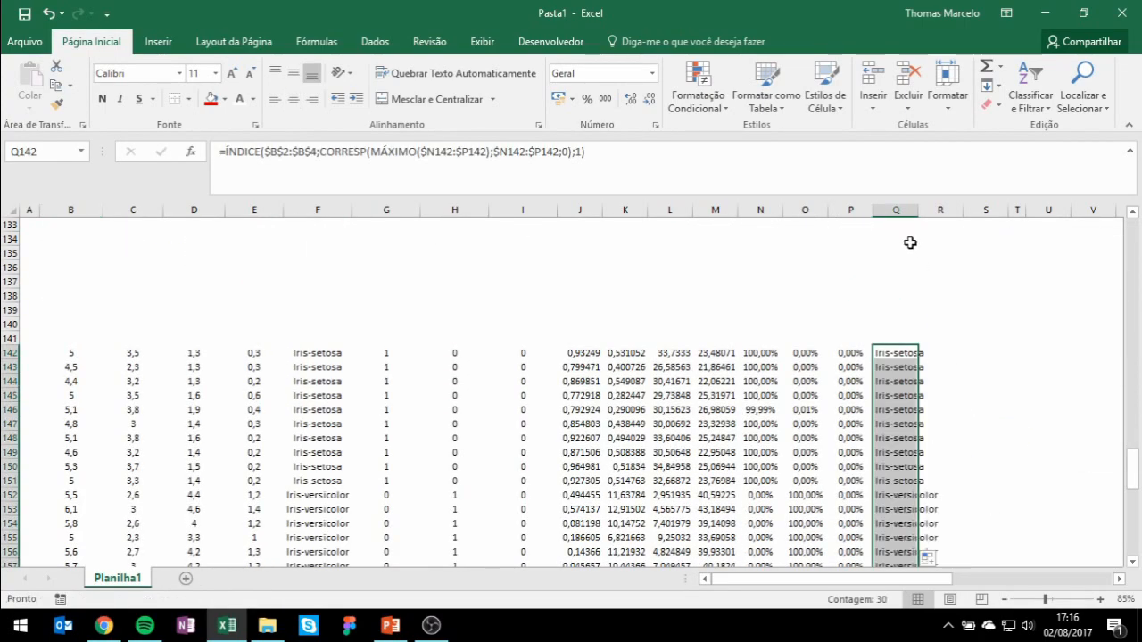
pyautogui.doubleClick(918, 214)
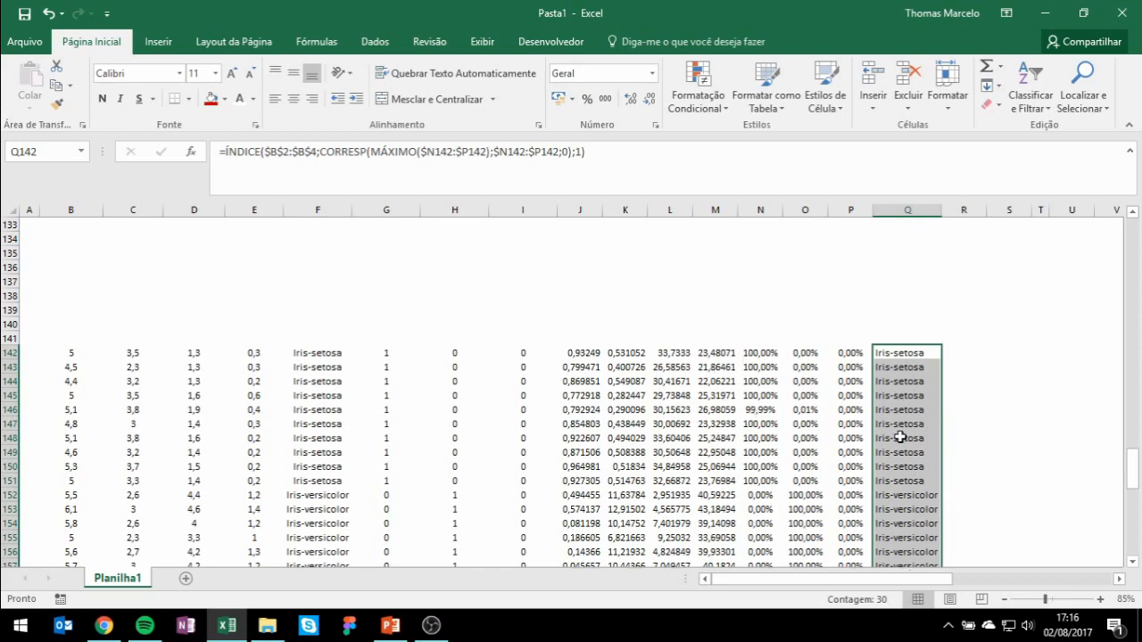
# Compare the predicted species in column Q with the actual species in column F for test rows 142 to 171.
pyautogui.scroll(-3, 901, 437)
pyautogui.scroll(3, 853, 424)
pyautogui.scroll(-1, 774, 441)
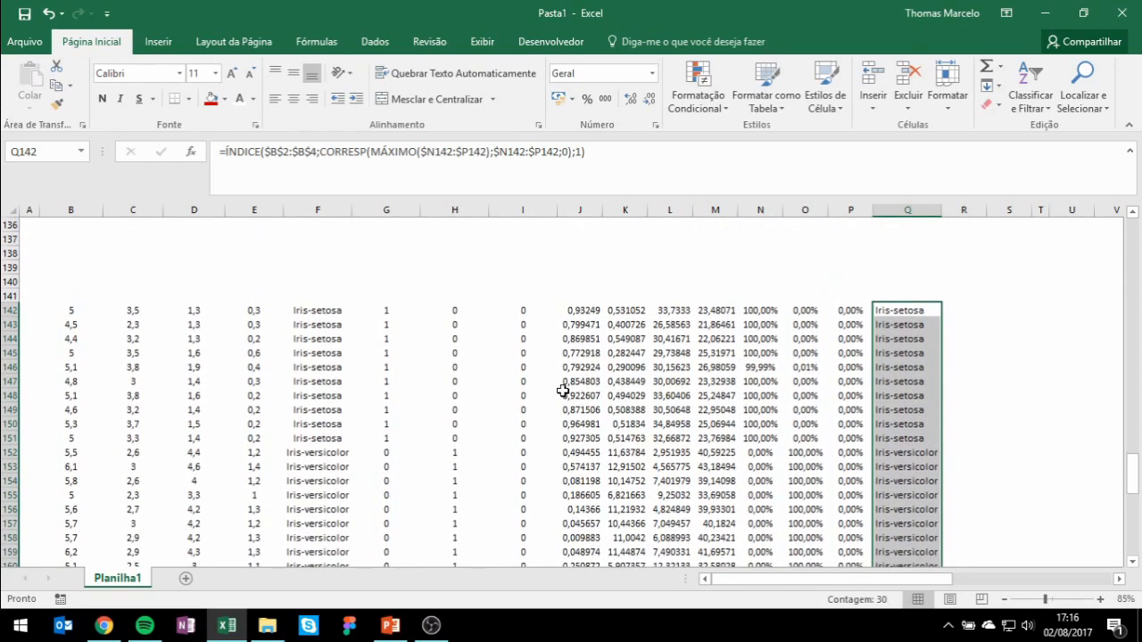
pyautogui.moveTo(887, 308); pyautogui.dragTo(307, 440)
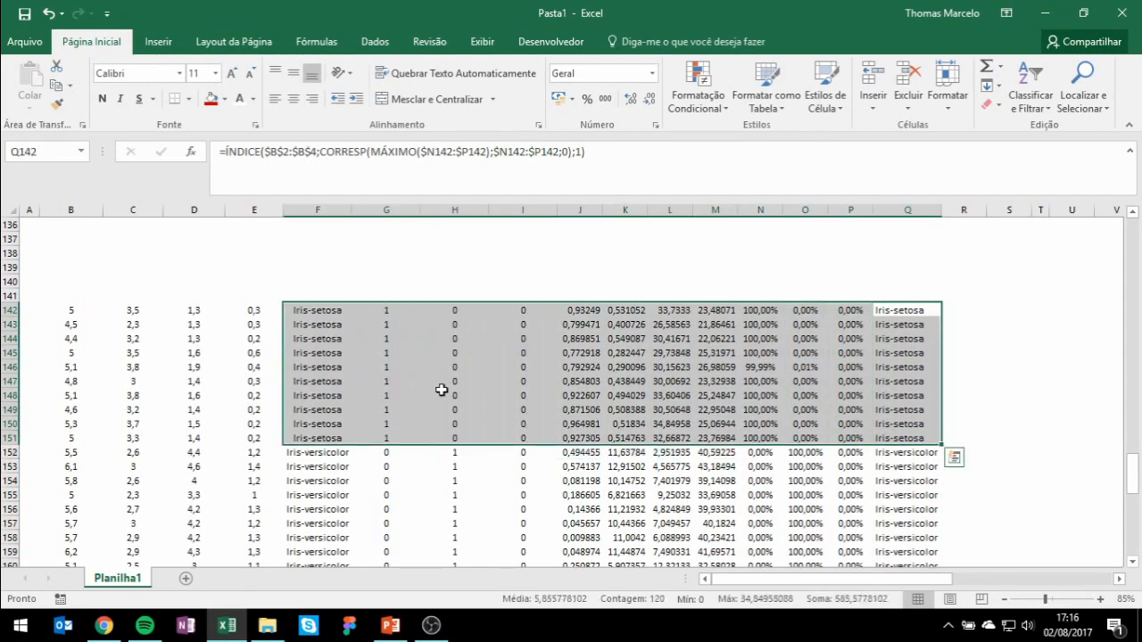
pyautogui.scroll(-5, 579, 374)
pyautogui.scroll(1, 656, 349)
pyautogui.click(881, 283)
pyautogui.moveTo(881, 283); pyautogui.dragTo(296, 406)
pyautogui.scroll(-2, 826, 438)
pyautogui.moveTo(883, 346); pyautogui.dragTo(308, 465)
pyautogui.scroll(4, 738, 545)
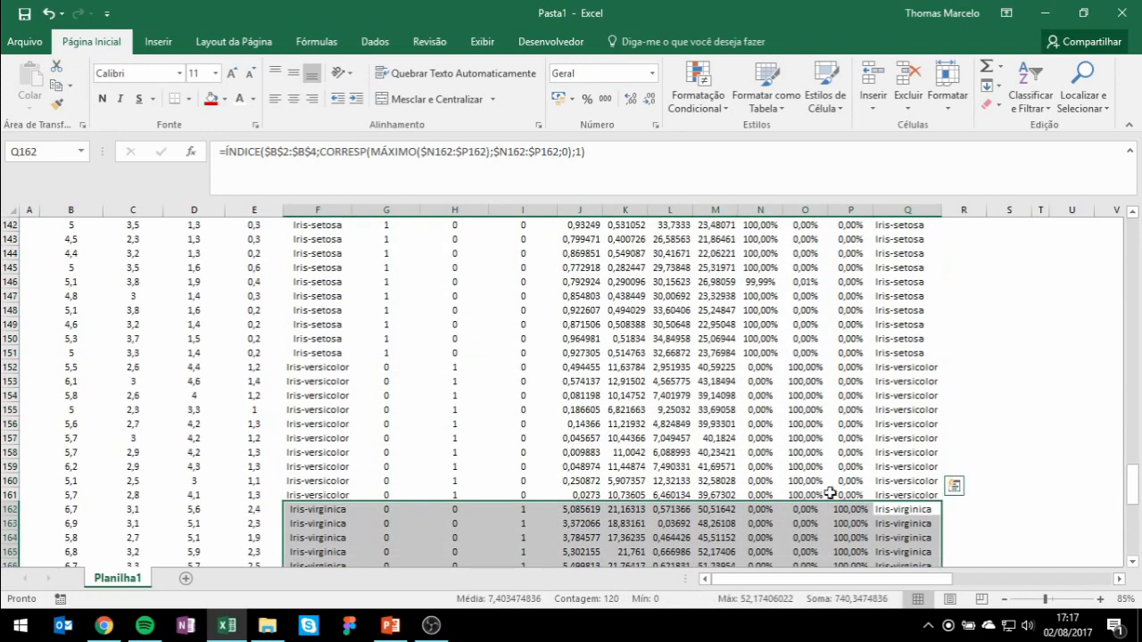
pyautogui.scroll(-3, 739, 546)
pyautogui.moveTo(904, 310); pyautogui.dragTo(902, 446)
# Insert a bubble chart of the setosa measurements in B9:D48 and move it over columns M to S.
pyautogui.scroll(15, 416, 390)
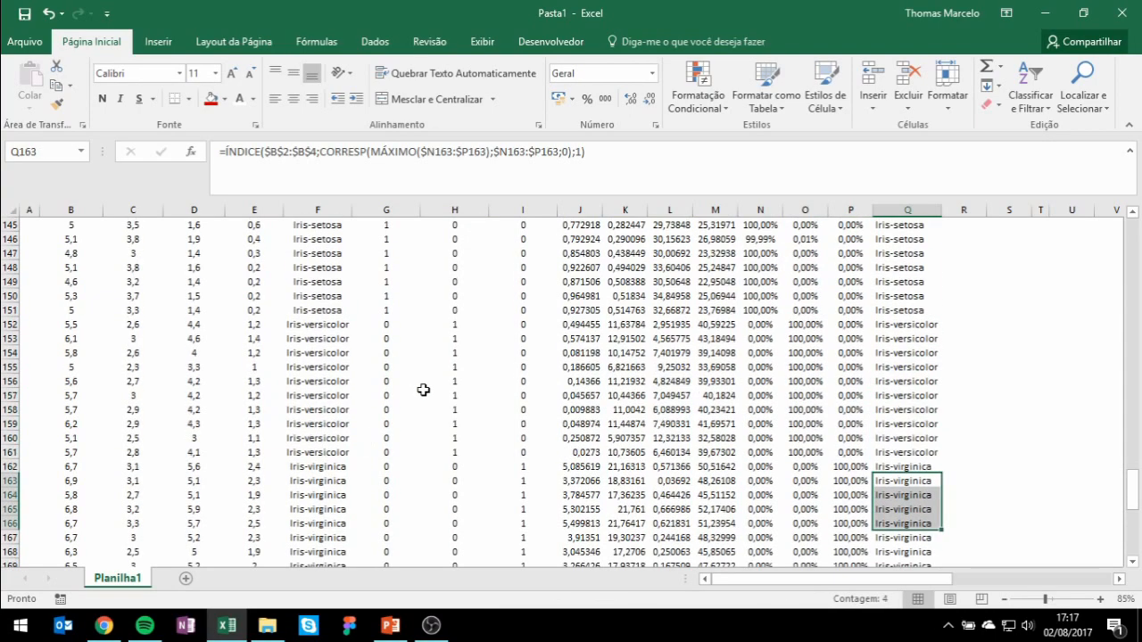
pyautogui.scroll(20, 624, 371)
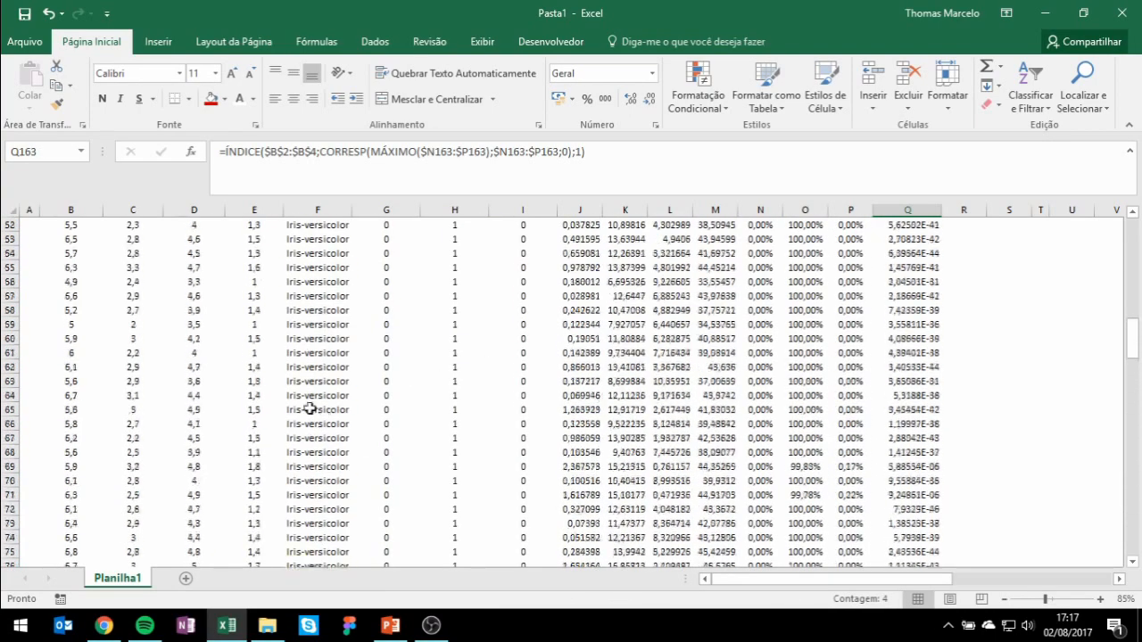
pyautogui.moveTo(69, 348); pyautogui.dragTo(85, 438)
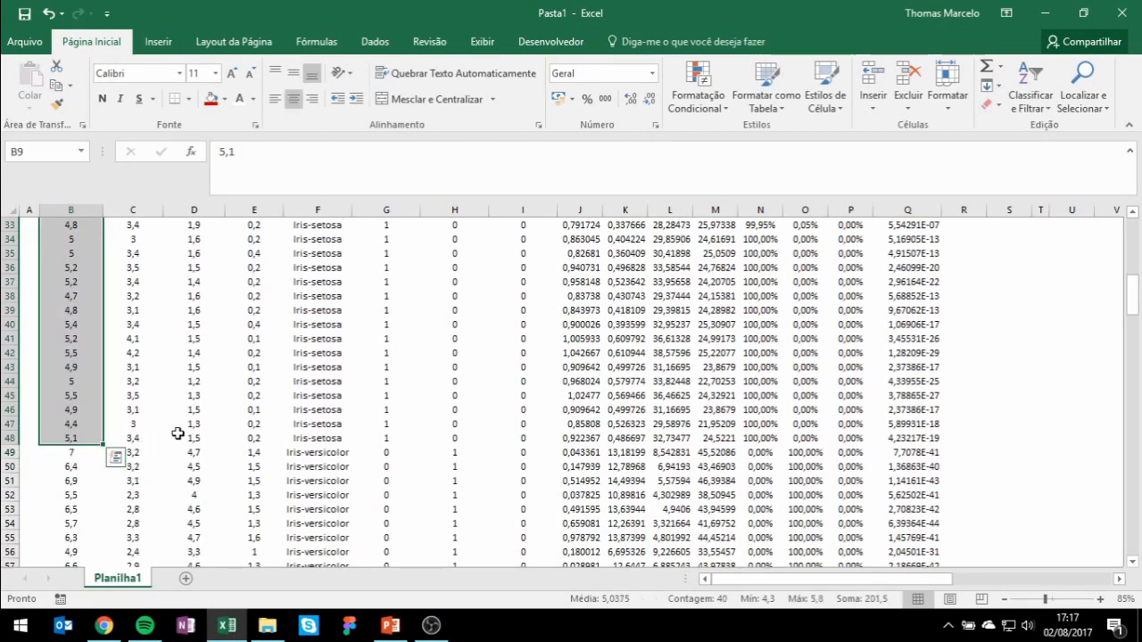
pyautogui.click(115, 456)
pyautogui.click(148, 266)
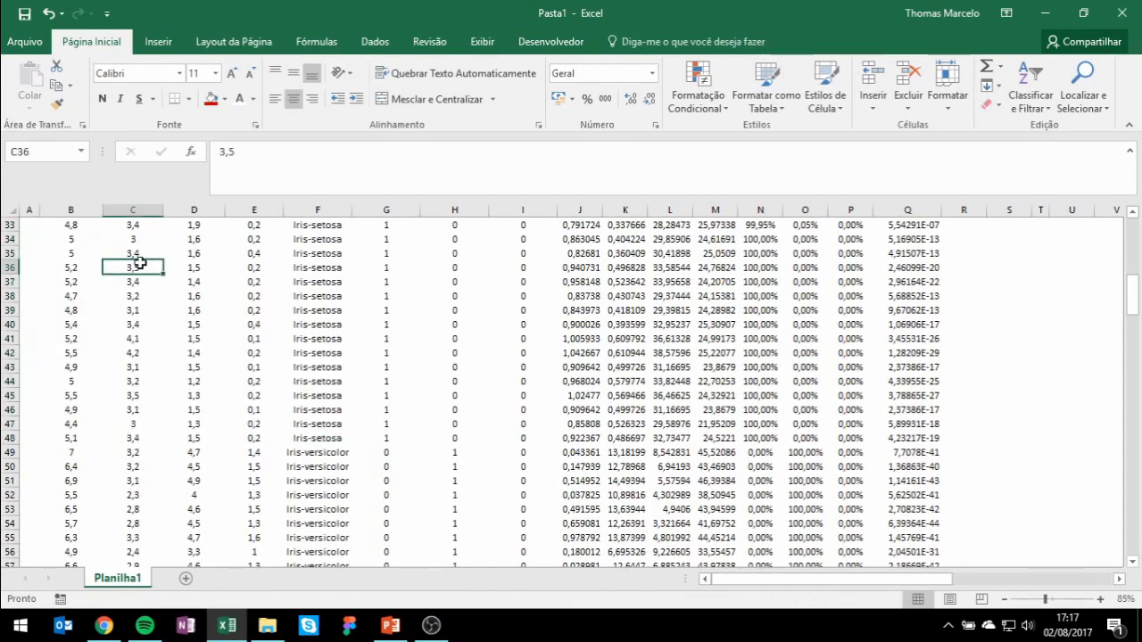
pyautogui.scroll(11, 134, 277)
pyautogui.moveTo(72, 340); pyautogui.dragTo(191, 451)
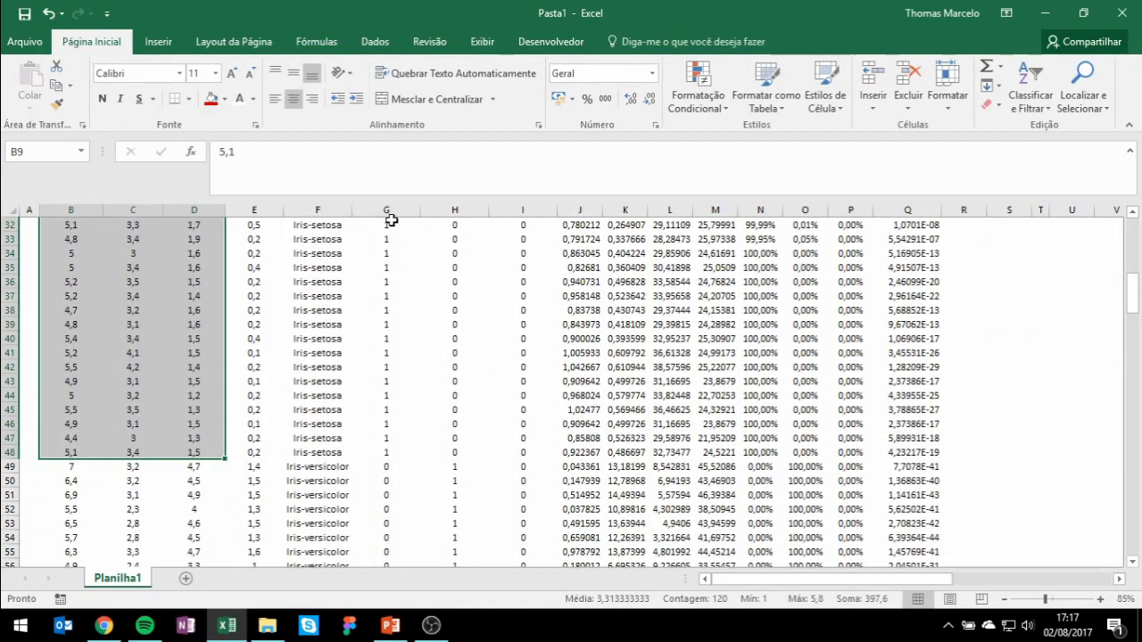
pyautogui.click(155, 40)
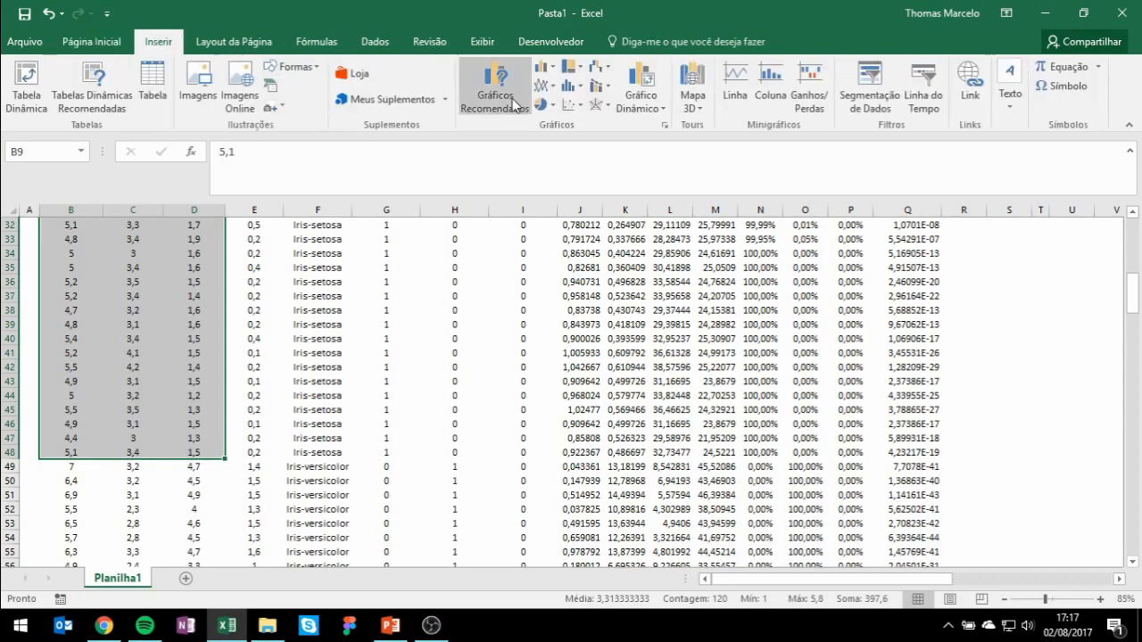
pyautogui.click(575, 110)
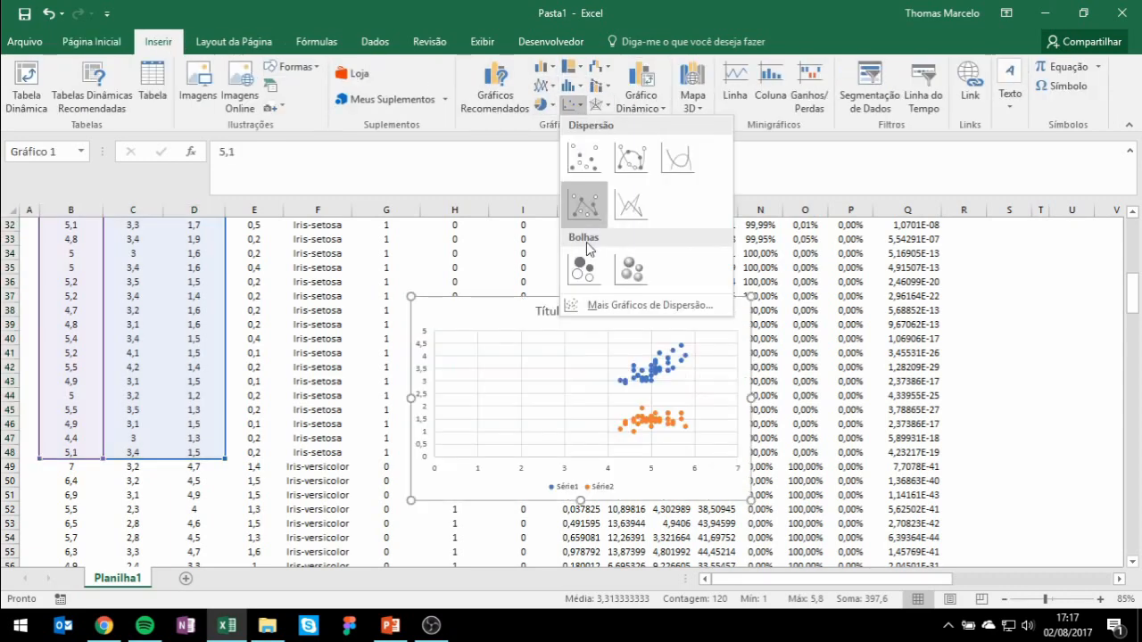
pyautogui.click(586, 271)
pyautogui.moveTo(660, 316); pyautogui.dragTo(947, 255)
# Edit the bubble chart's existing series so its name comes from the Iris-setosa cell F9.
pyautogui.rightClick(853, 339)
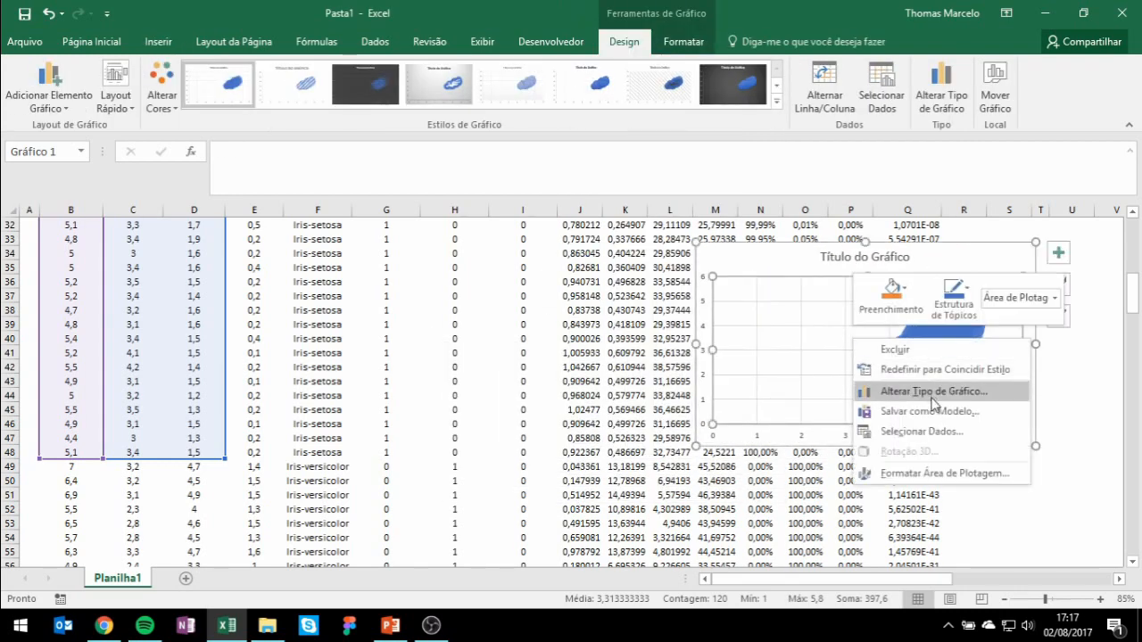
pyautogui.click(923, 432)
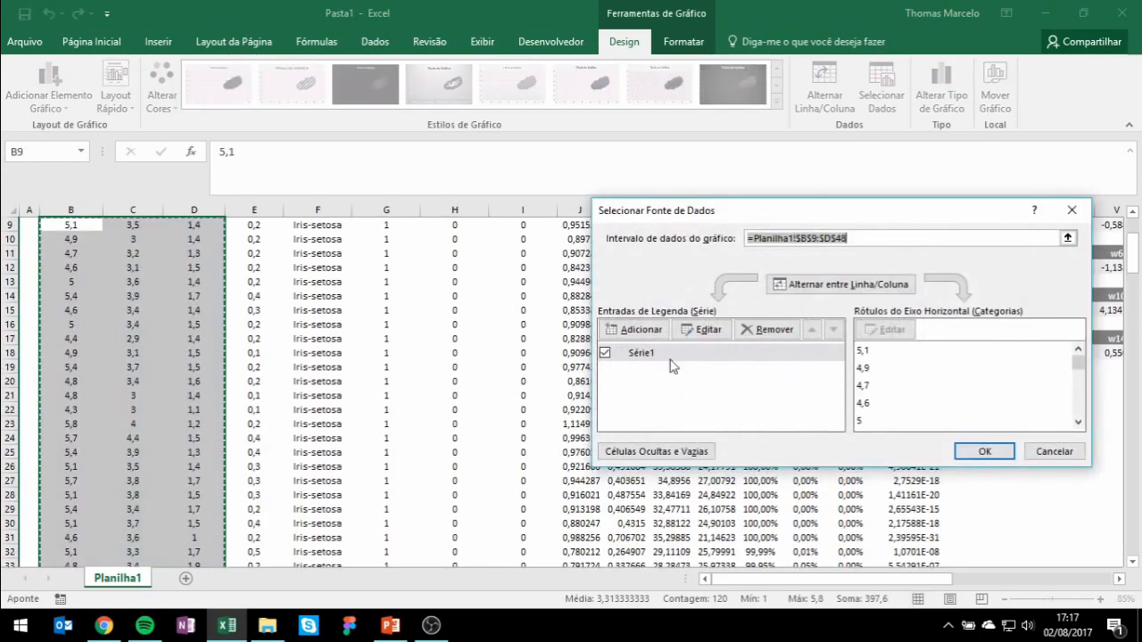
pyautogui.click(700, 329)
pyautogui.scroll(3, 513, 321)
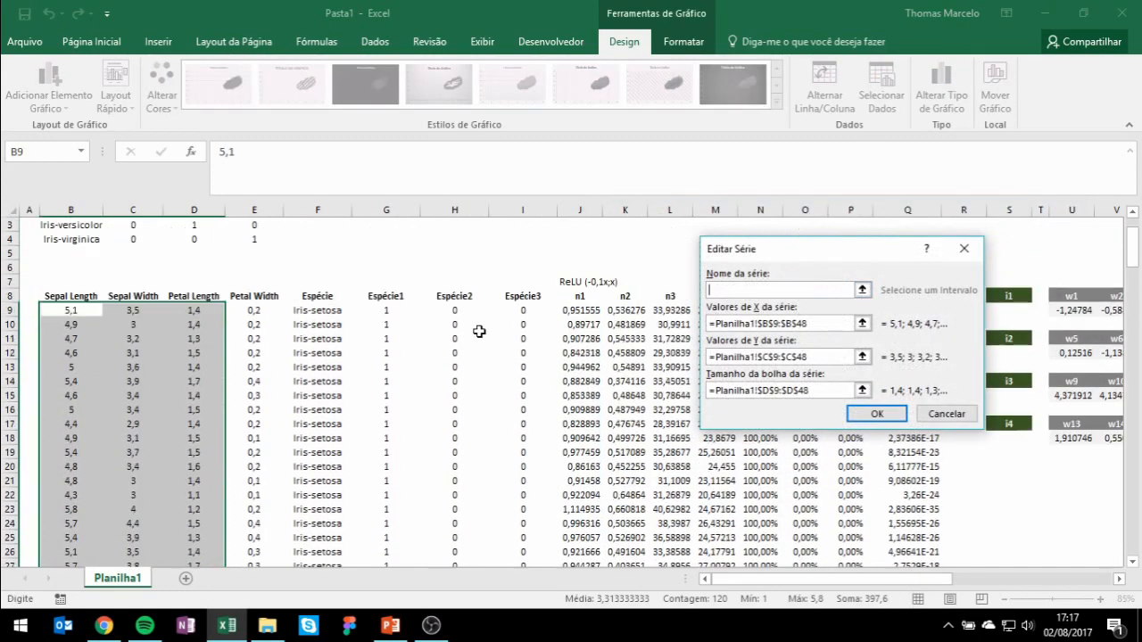
pyautogui.click(323, 339)
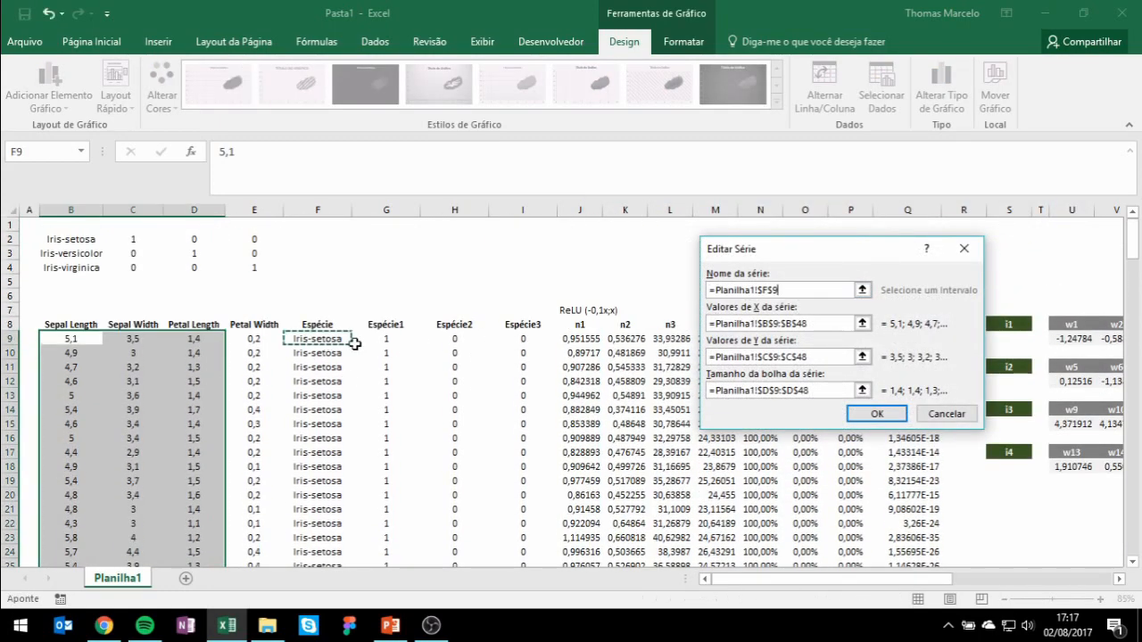
pyautogui.scroll(-8, 523, 429)
pyautogui.click(876, 414)
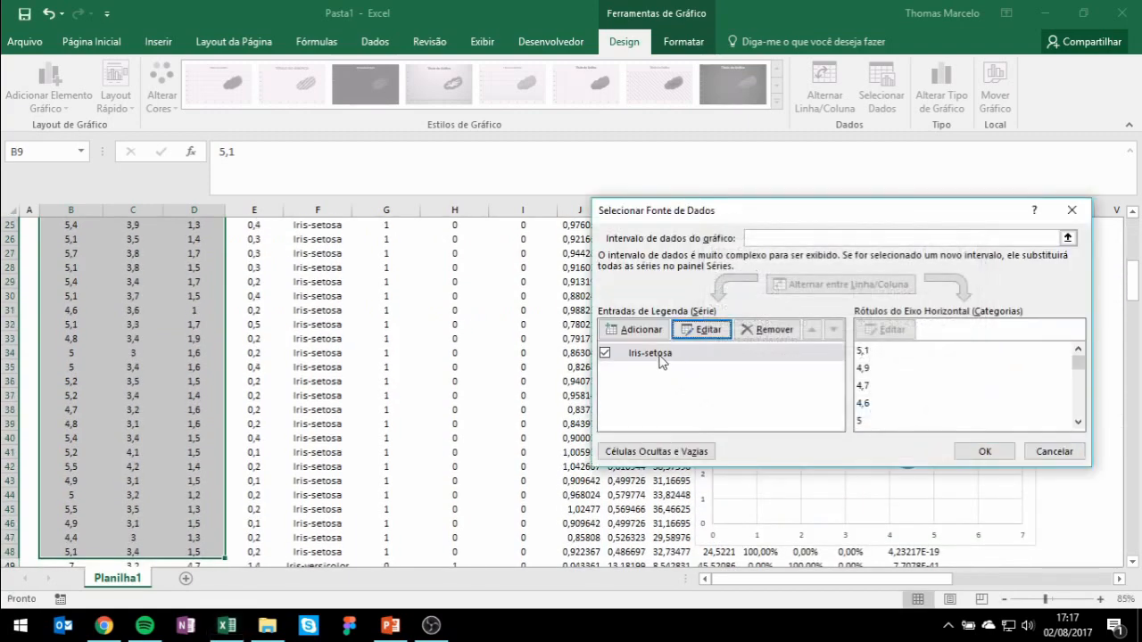
# Add a second chart series named from the Iris-versicolor cell F49, with B49:B88 as its X values.
pyautogui.click(644, 331)
pyautogui.scroll(-3, 369, 479)
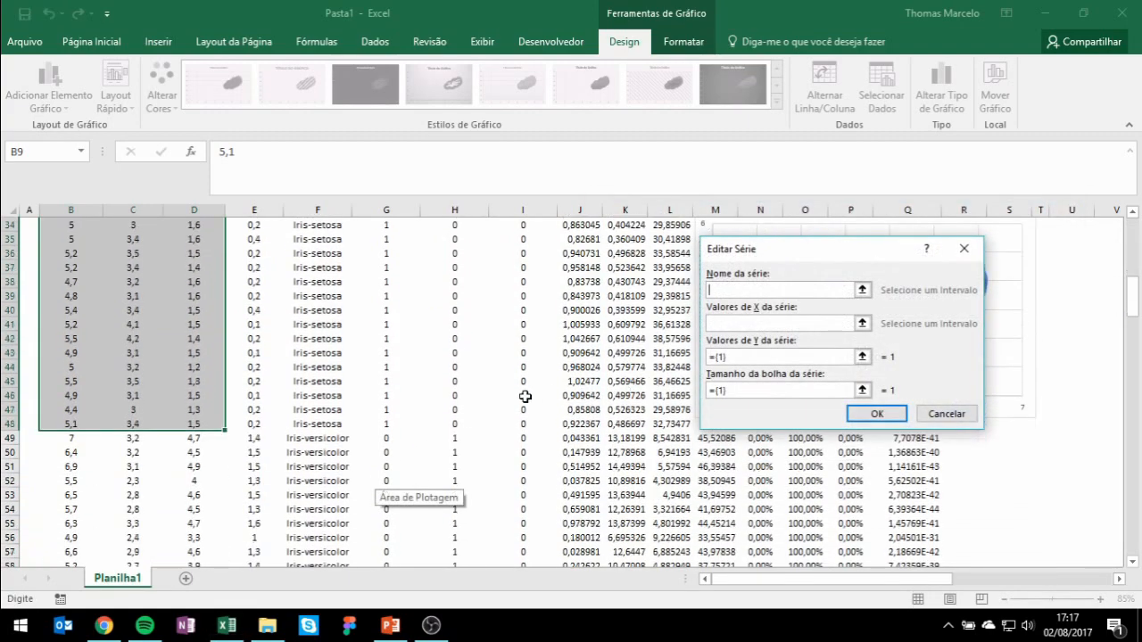
pyautogui.click(323, 441)
pyautogui.click(769, 324)
pyautogui.scroll(-2, 128, 397)
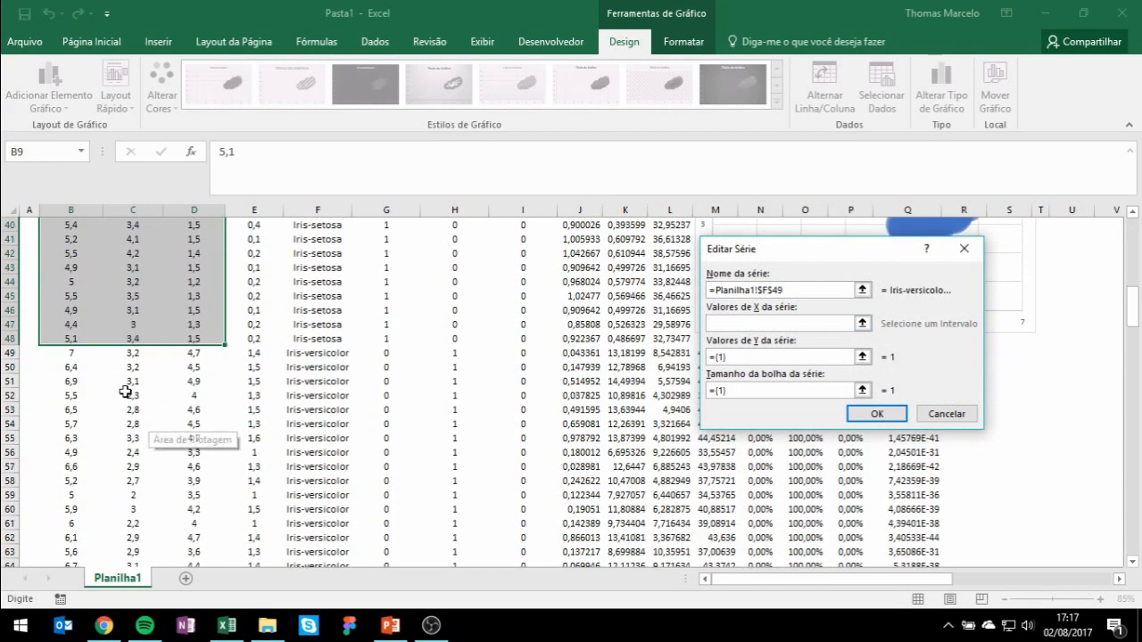
pyautogui.moveTo(68, 350); pyautogui.dragTo(81, 408)
pyautogui.scroll(-15, 89, 267)
# Set the versicolor series' Y values to C49:C88 and its bubble sizes to D49:D88.
pyautogui.click(705, 364)
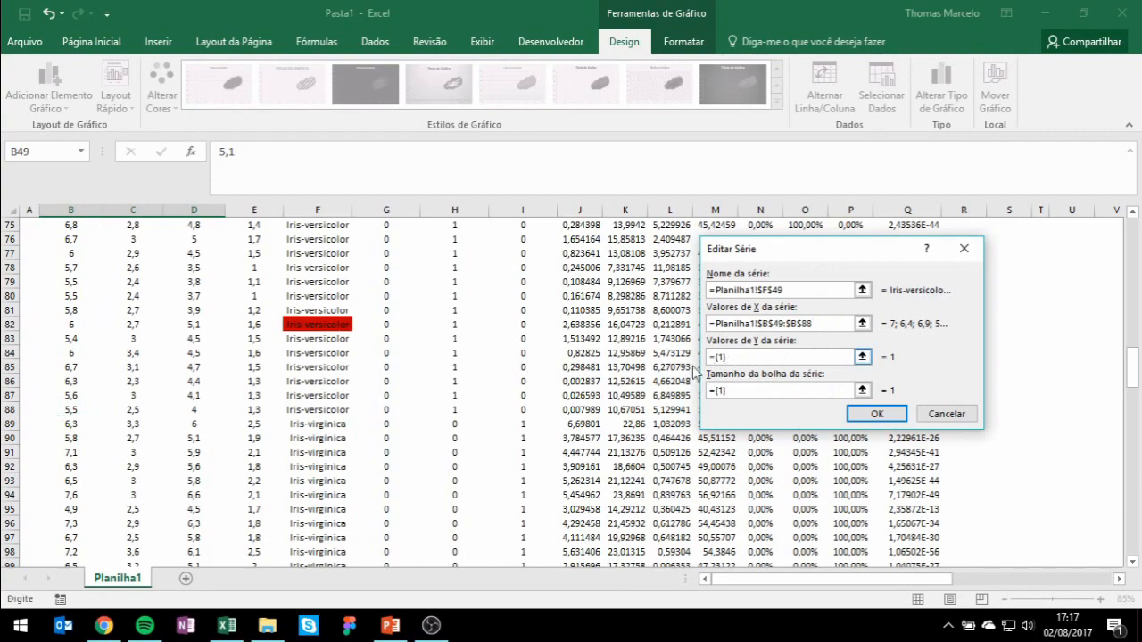
pyautogui.moveTo(739, 359); pyautogui.dragTo(668, 356)
pyautogui.press('BackSpace')
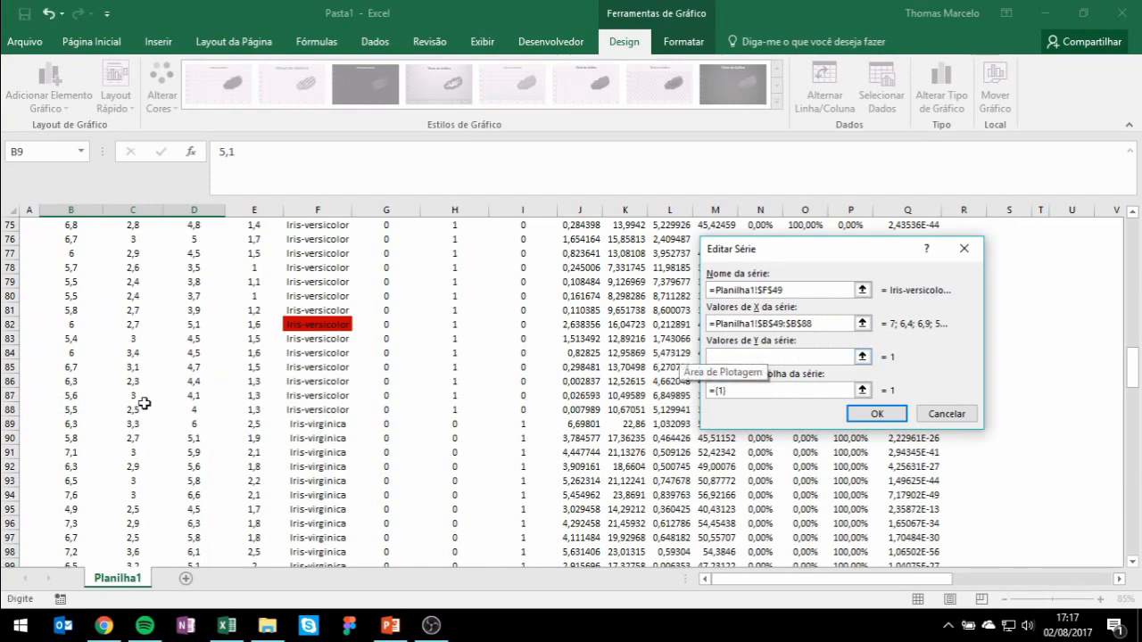
pyautogui.moveTo(136, 410)
pyautogui.mouseDown()
pyautogui.moveTo(143, 216)
pyautogui.moveTo(152, 484)
pyautogui.moveTo(113, 594)
pyautogui.moveTo(134, 397)
pyautogui.mouseUp()
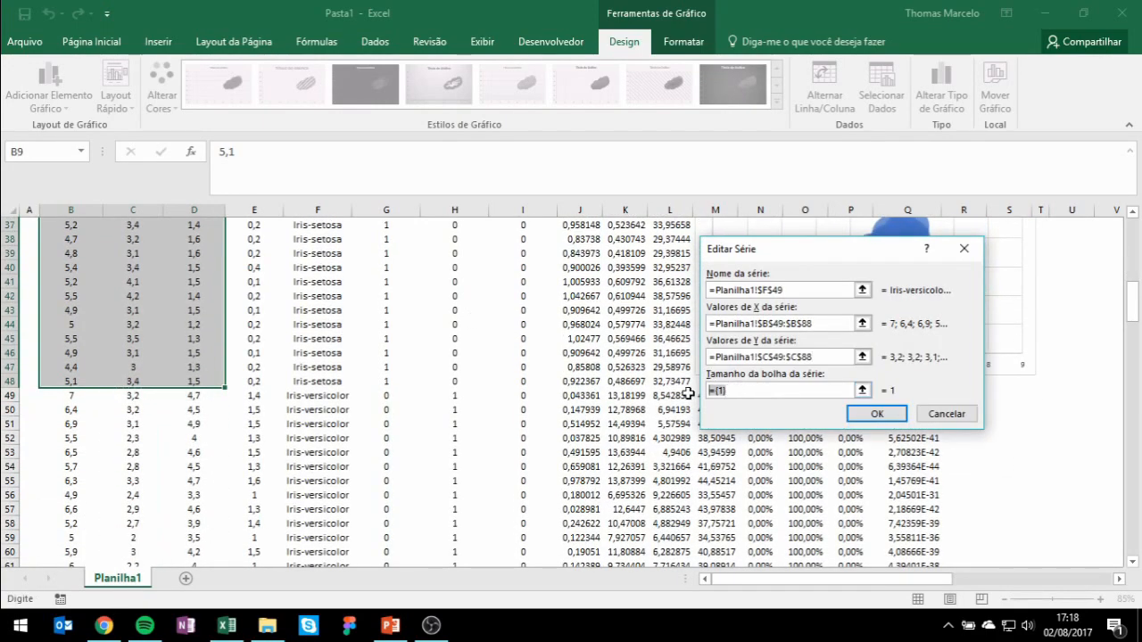
pyautogui.moveTo(207, 398); pyautogui.dragTo(209, 363)
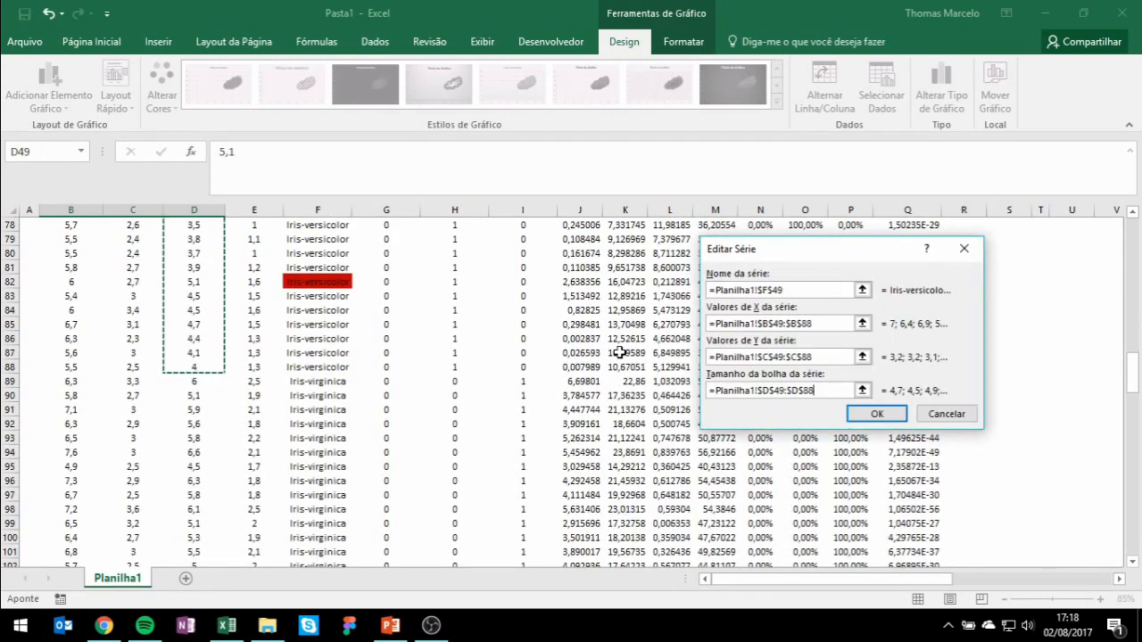
pyautogui.click(875, 412)
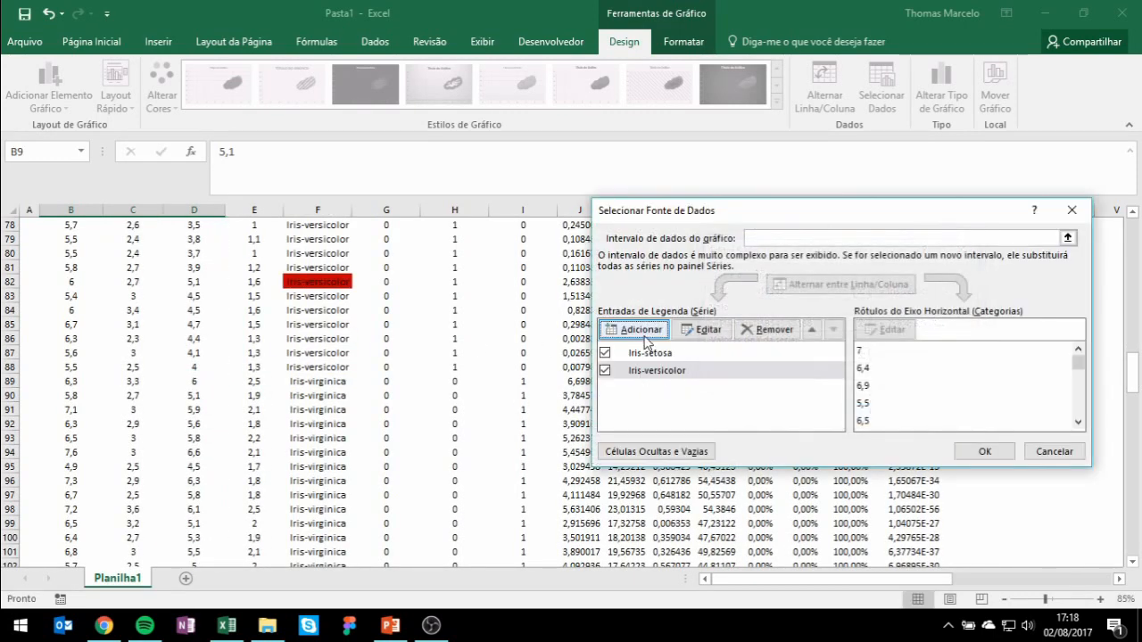
# Add a third chart series named from the Iris-virginica cell F89, with B89:B128 as its X values.
pyautogui.click(641, 330)
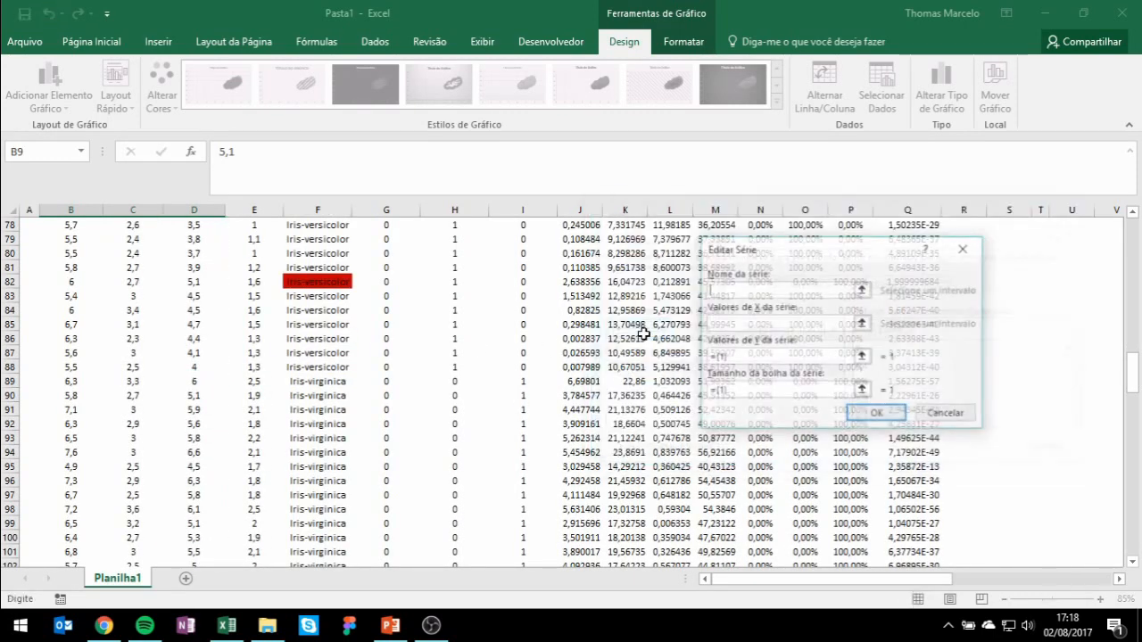
pyautogui.click(324, 381)
pyautogui.click(734, 325)
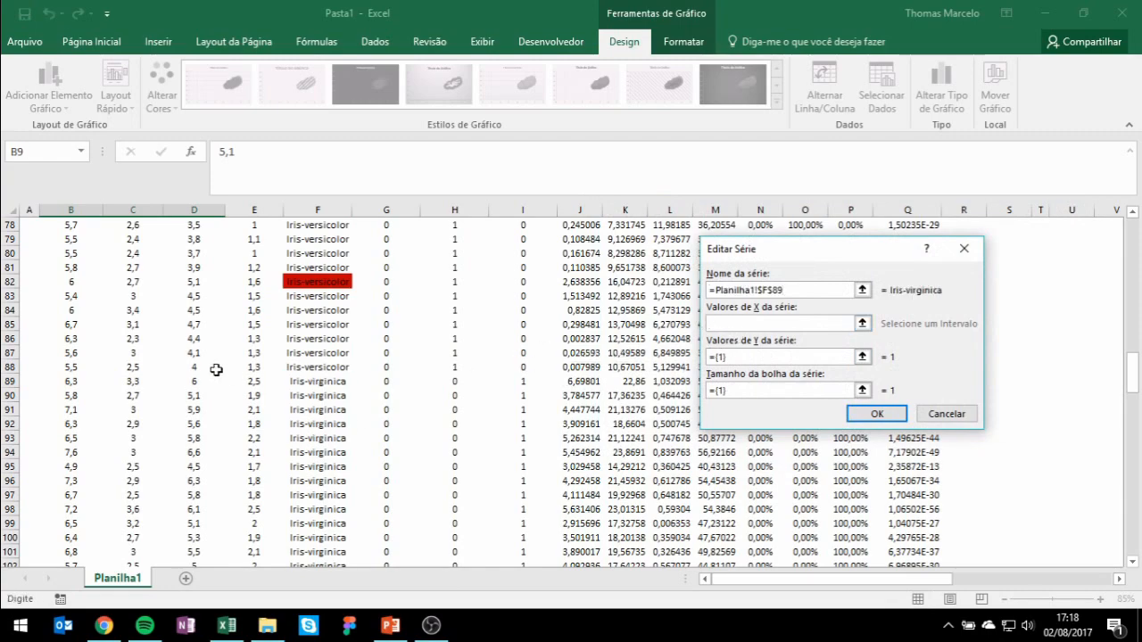
pyautogui.moveTo(74, 383); pyautogui.dragTo(89, 534)
# Set the virginica series' Y values to C89:C128 and bubble sizes to D89:D128, and accept the chart's data source.
pyautogui.moveTo(726, 358); pyautogui.dragTo(701, 359)
pyautogui.press('BackSpace')
pyautogui.scroll(9, 112, 356)
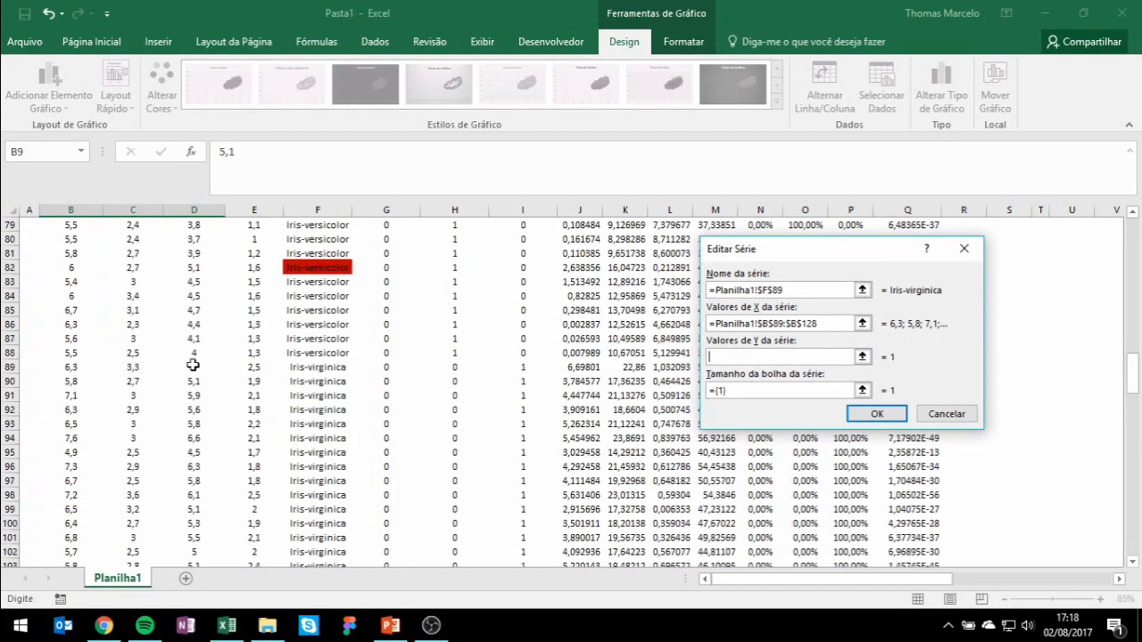
pyautogui.moveTo(148, 367); pyautogui.dragTo(150, 553)
pyautogui.moveTo(742, 388); pyautogui.dragTo(700, 388)
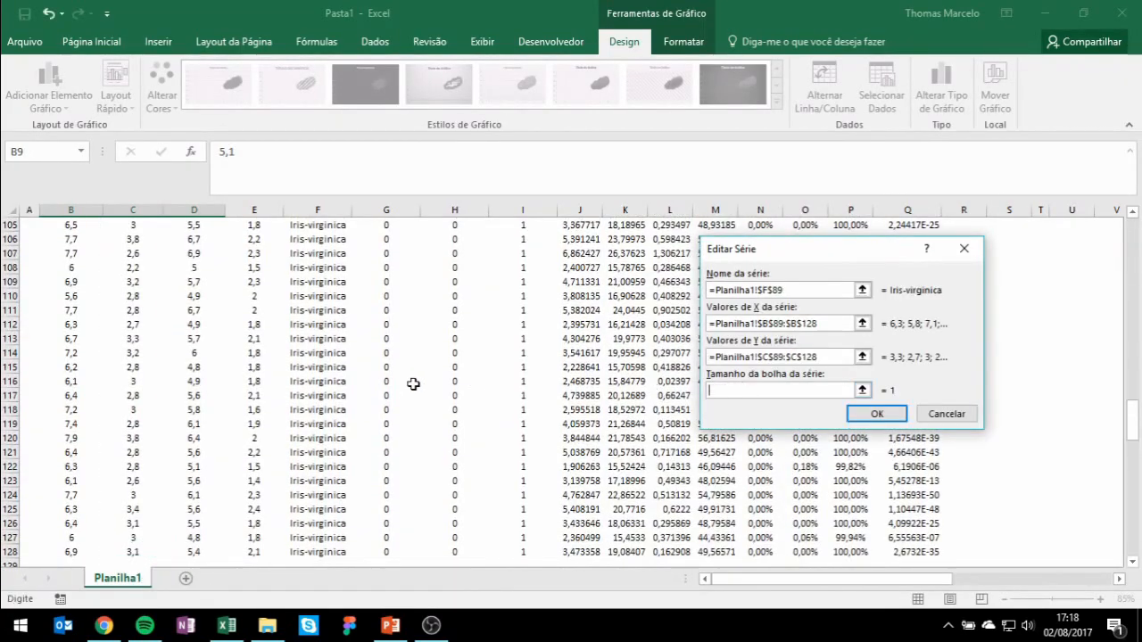
pyautogui.press('BackSpace')
pyautogui.scroll(6, 190, 388)
pyautogui.scroll(2, 191, 388)
pyautogui.moveTo(194, 337); pyautogui.dragTo(198, 482)
pyautogui.click(876, 412)
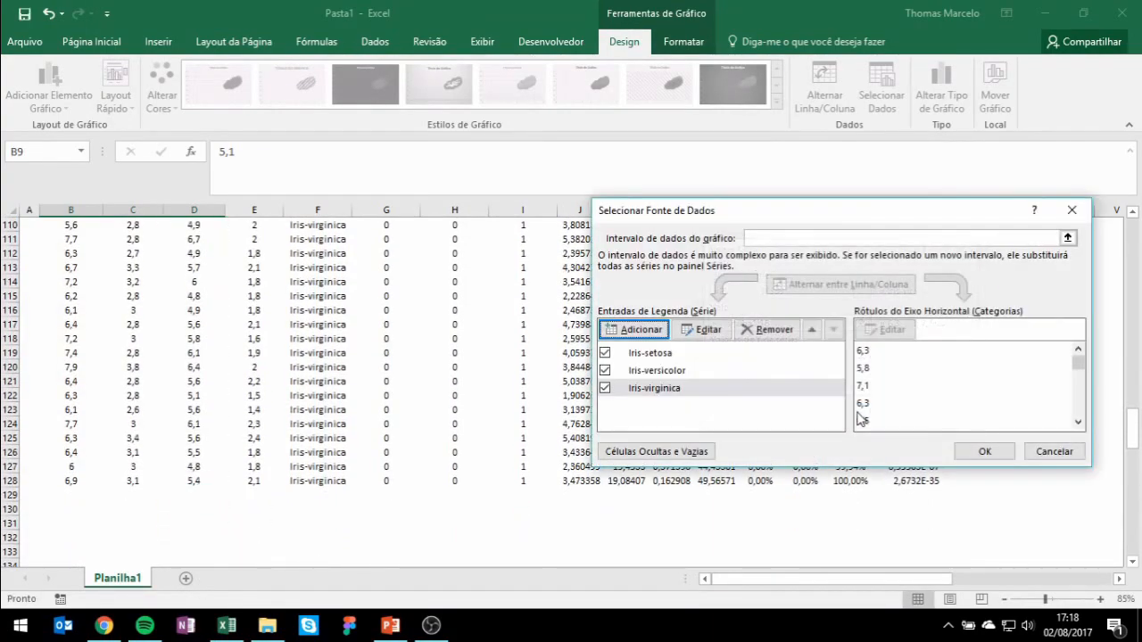
pyautogui.click(981, 453)
# Change the bubble chart's colours to the colourful palette starting with orange, yellow and green.
pyautogui.scroll(19, 1007, 408)
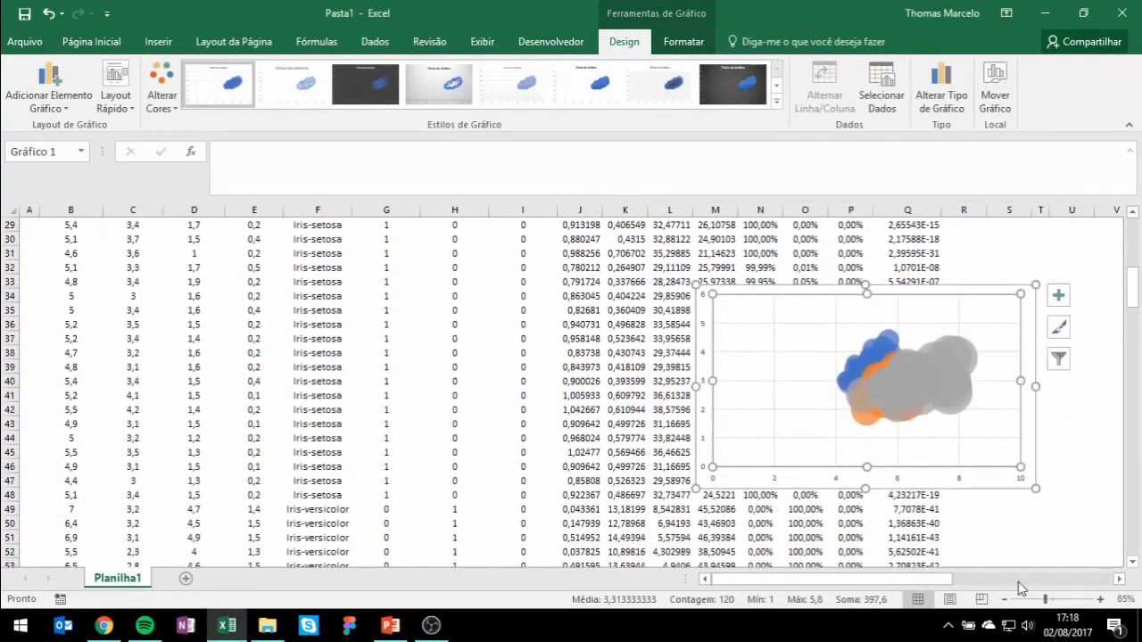
pyautogui.moveTo(942, 582); pyautogui.dragTo(988, 582)
pyautogui.click(659, 382)
pyautogui.click(538, 389)
pyautogui.click(162, 85)
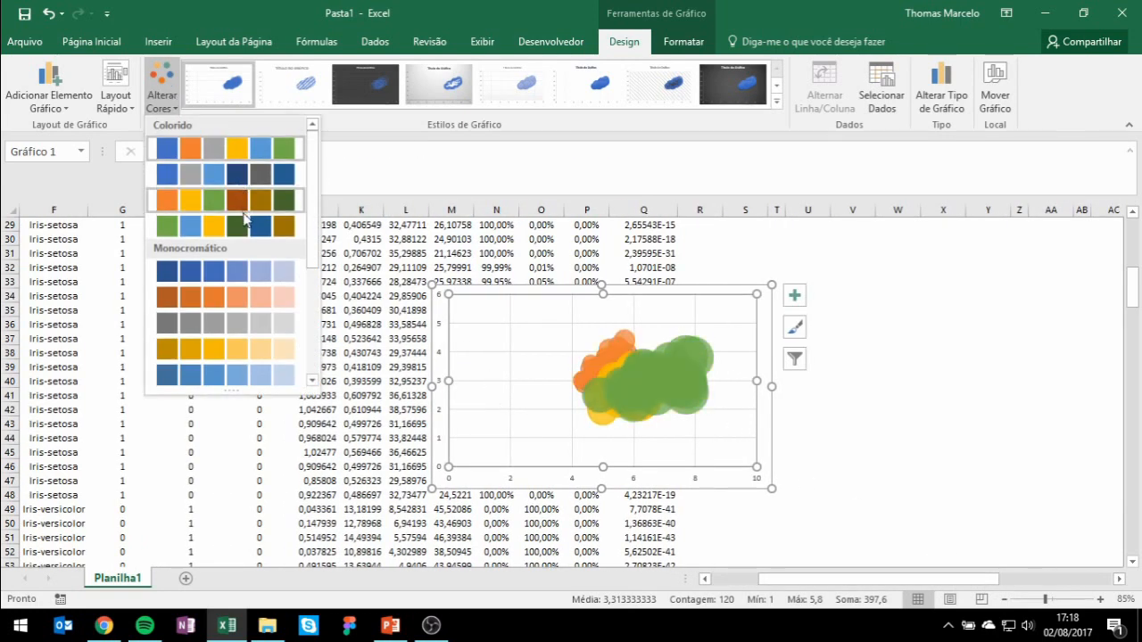
pyautogui.click(520, 408)
pyautogui.rightClick(520, 408)
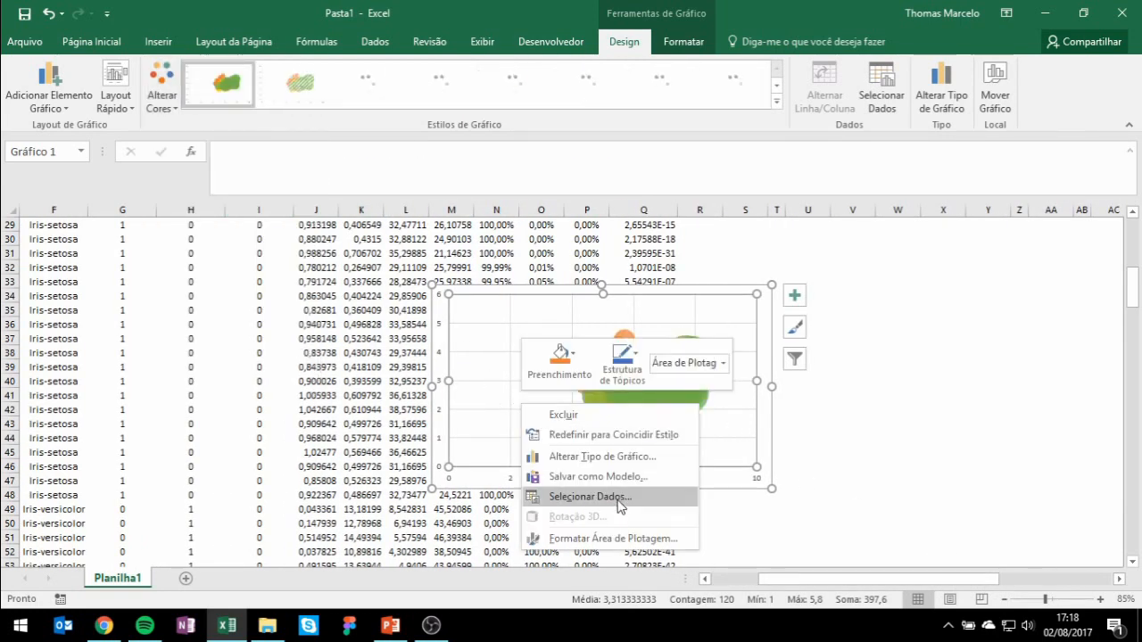
pyautogui.click(622, 497)
pyautogui.click(982, 450)
# Scale the bubble size of the chart's data series to 25.
pyautogui.rightClick(500, 396)
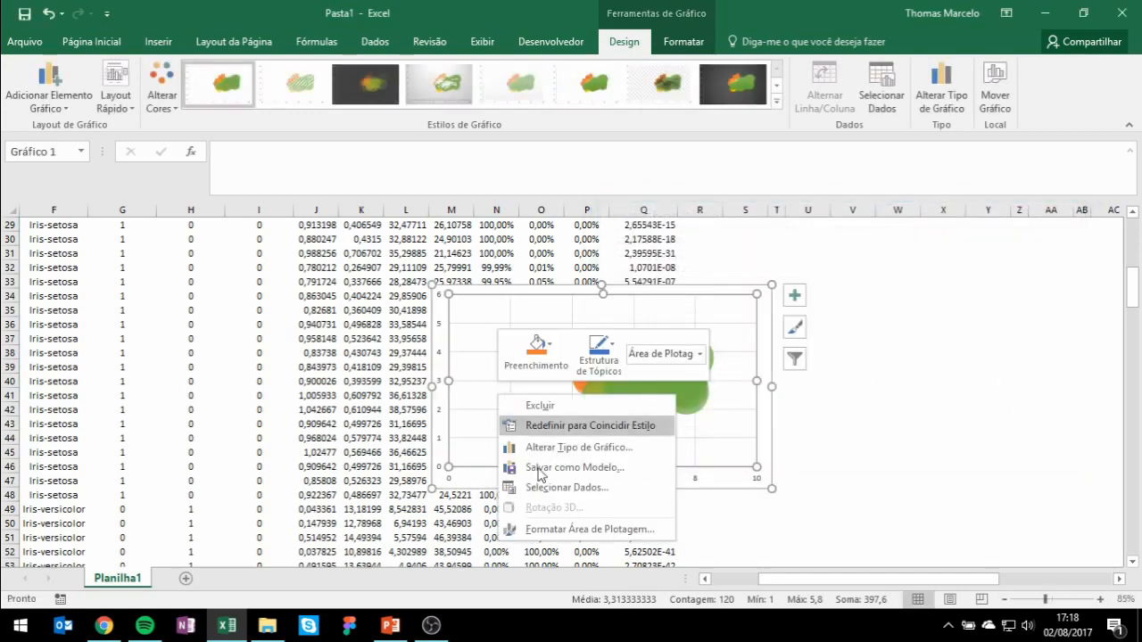
pyautogui.click(589, 529)
pyautogui.click(620, 386)
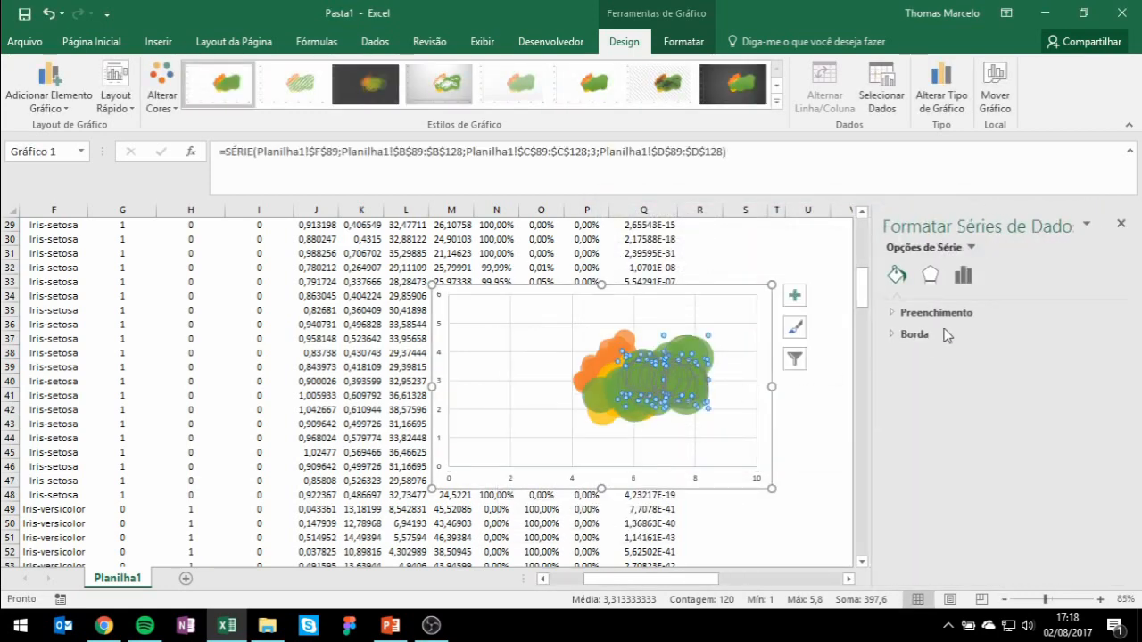
pyautogui.click(960, 276)
pyautogui.doubleClick(1088, 456)
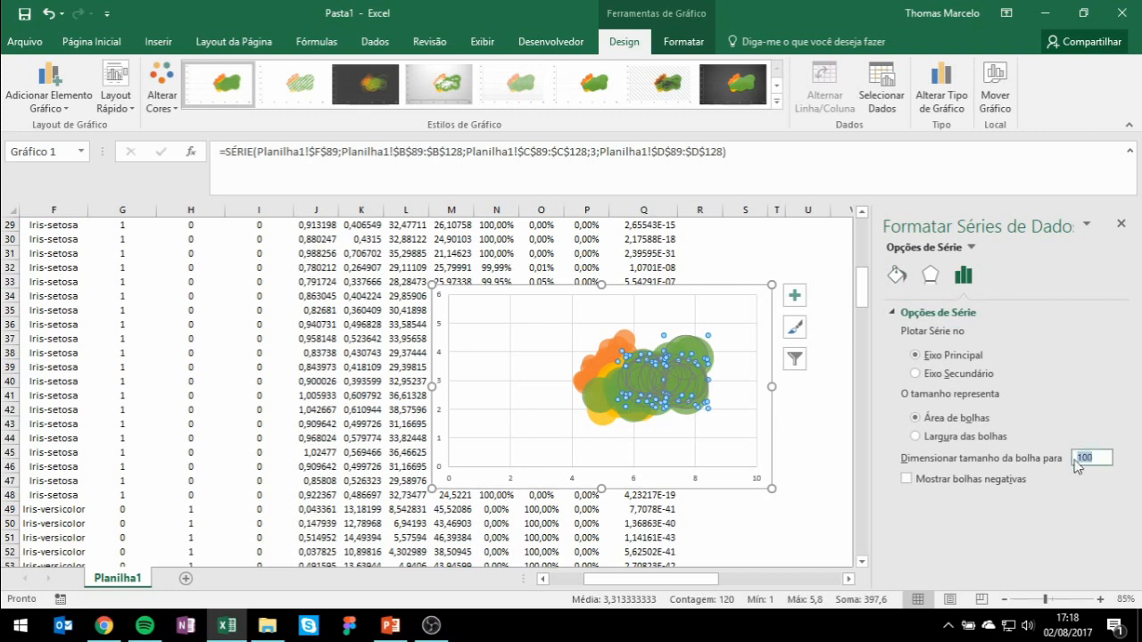
pyautogui.write('25')
pyautogui.press('Return')
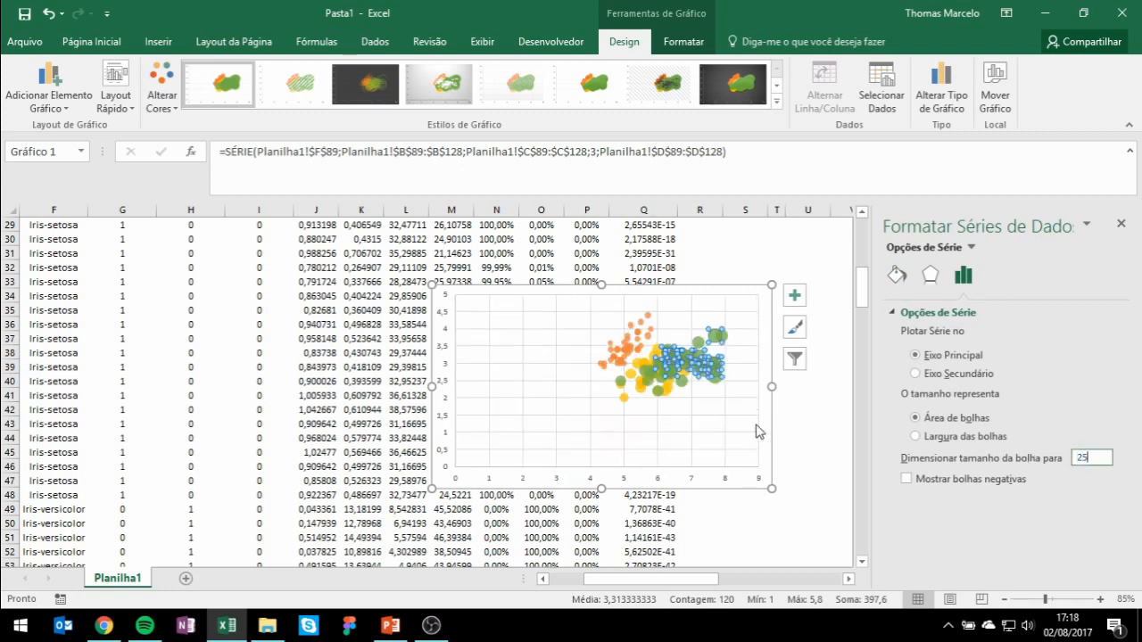
# Set the minimum of the bubble chart's horizontal axis to 4.
pyautogui.click(695, 482)
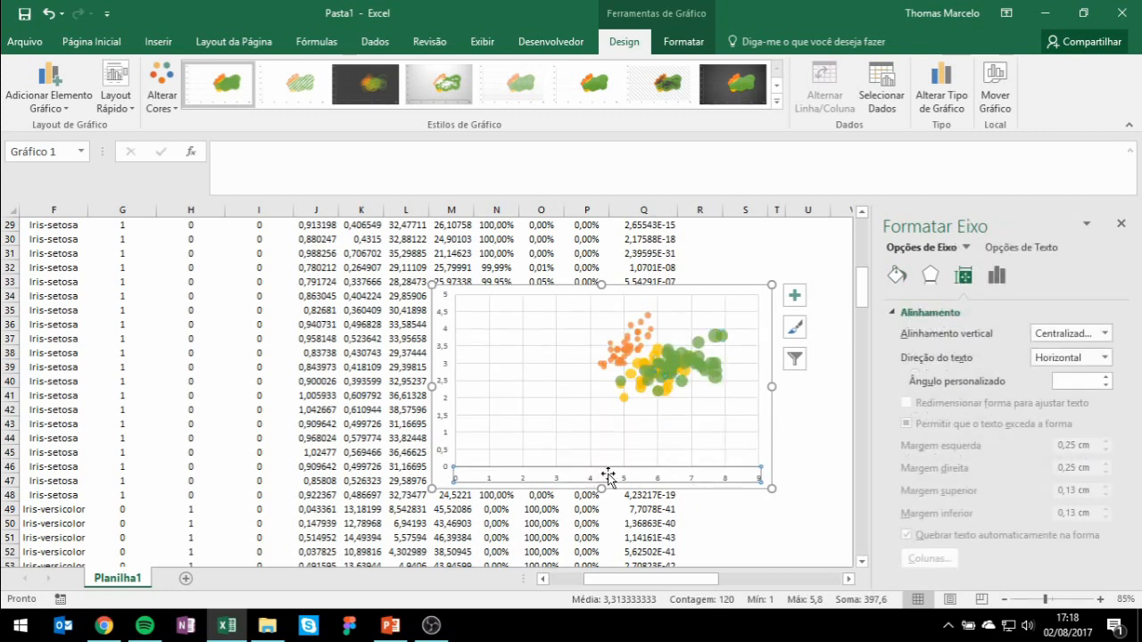
pyautogui.click(1003, 278)
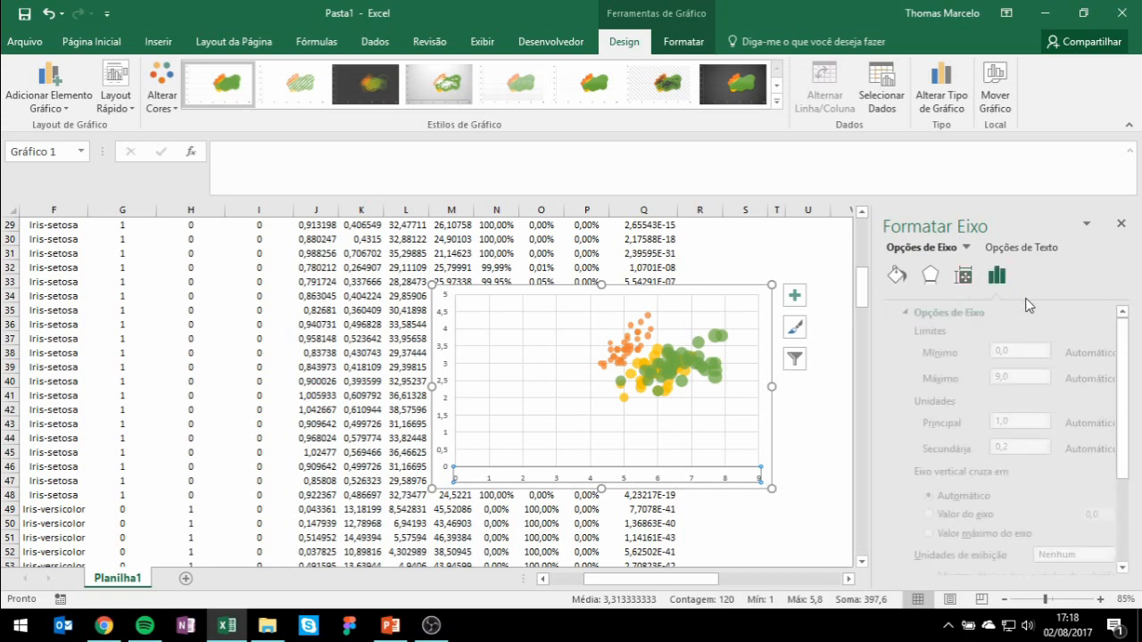
pyautogui.click(1005, 355)
pyautogui.write('4')
# Set the minimum of the bubble chart's vertical axis to 1,5.
pyautogui.click(446, 367)
pyautogui.click(445, 369)
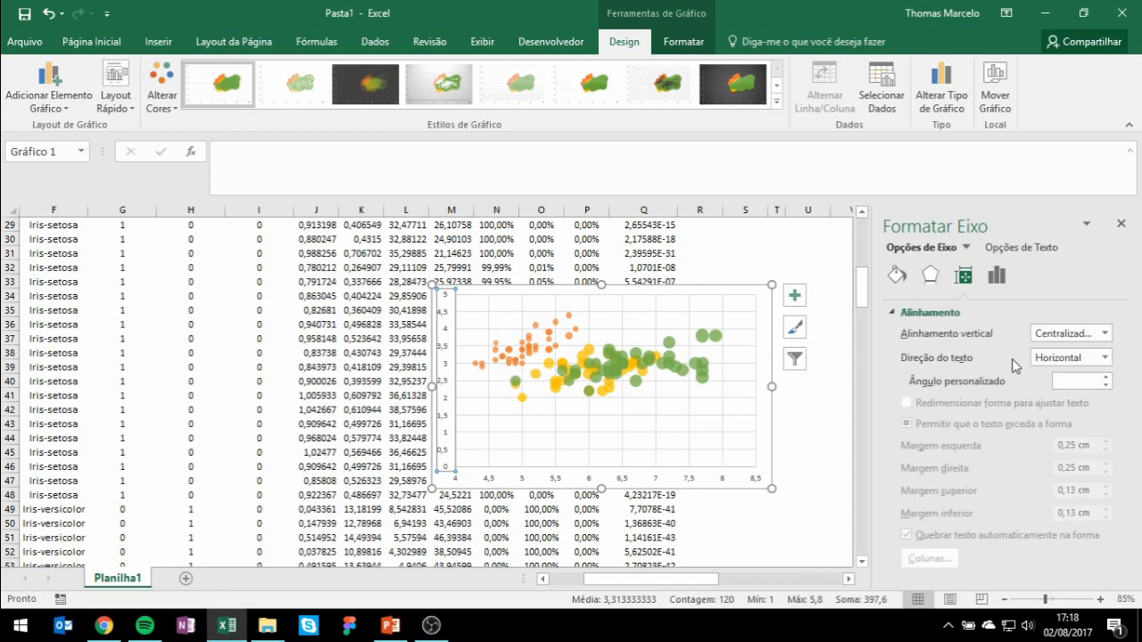
pyautogui.click(996, 276)
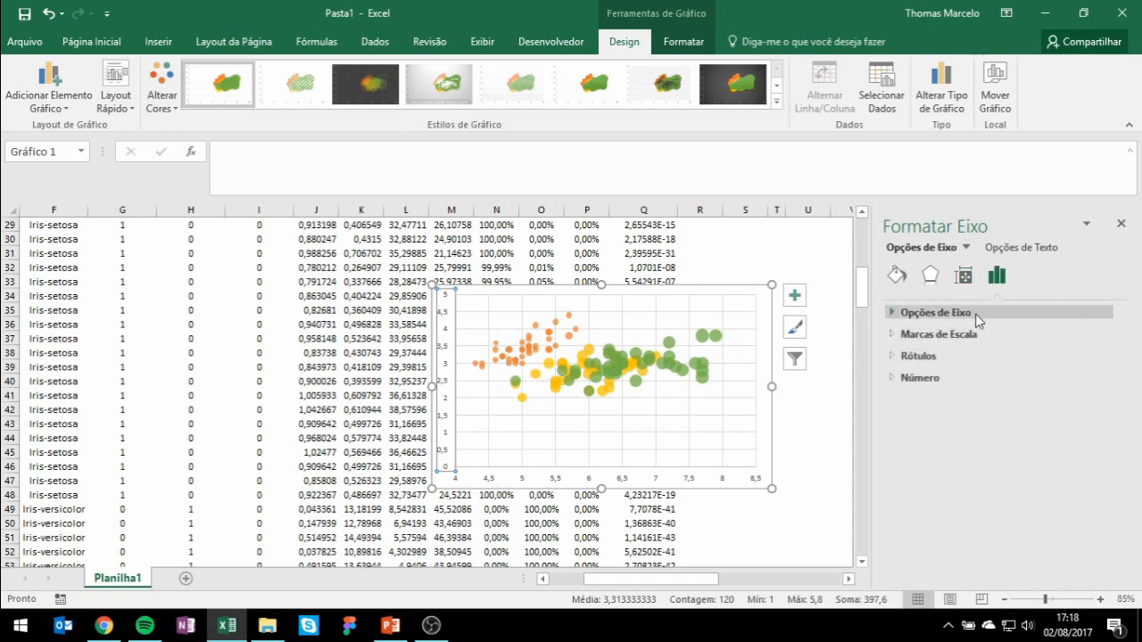
pyautogui.click(977, 316)
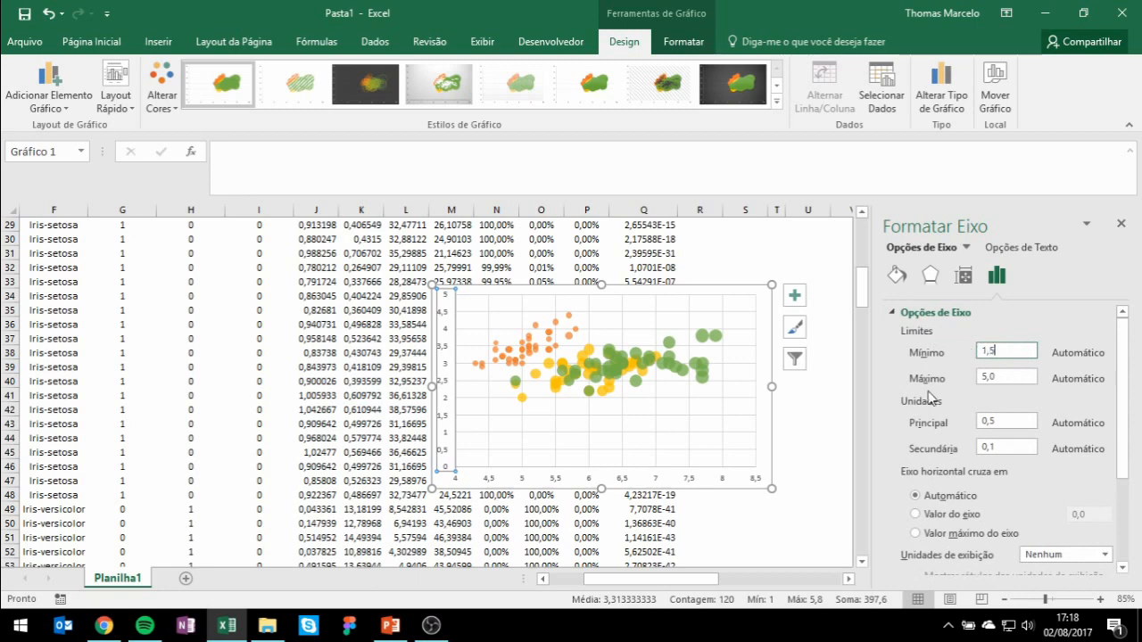
pyautogui.click(676, 394)
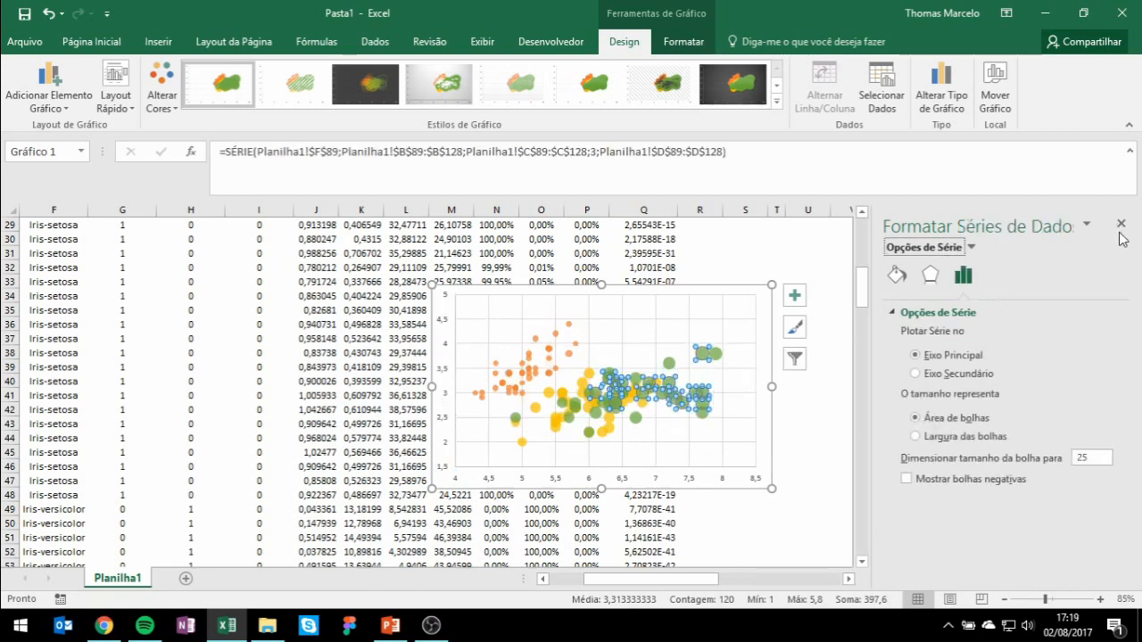
# Add a legend to the bubble chart and close the formatting pane.
pyautogui.click(755, 319)
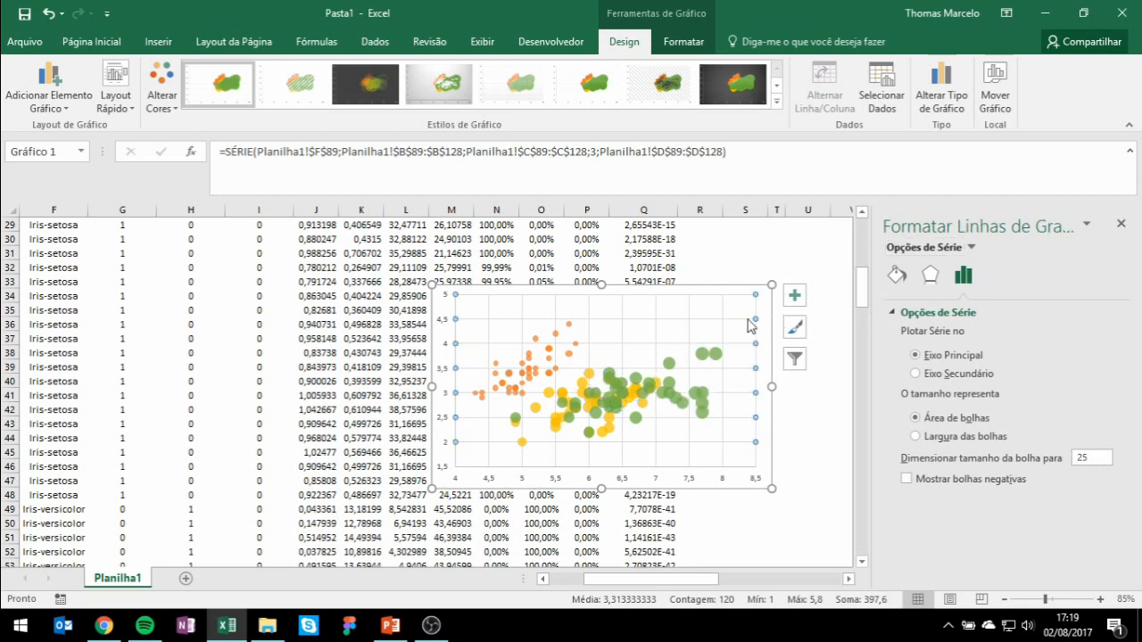
pyautogui.click(793, 295)
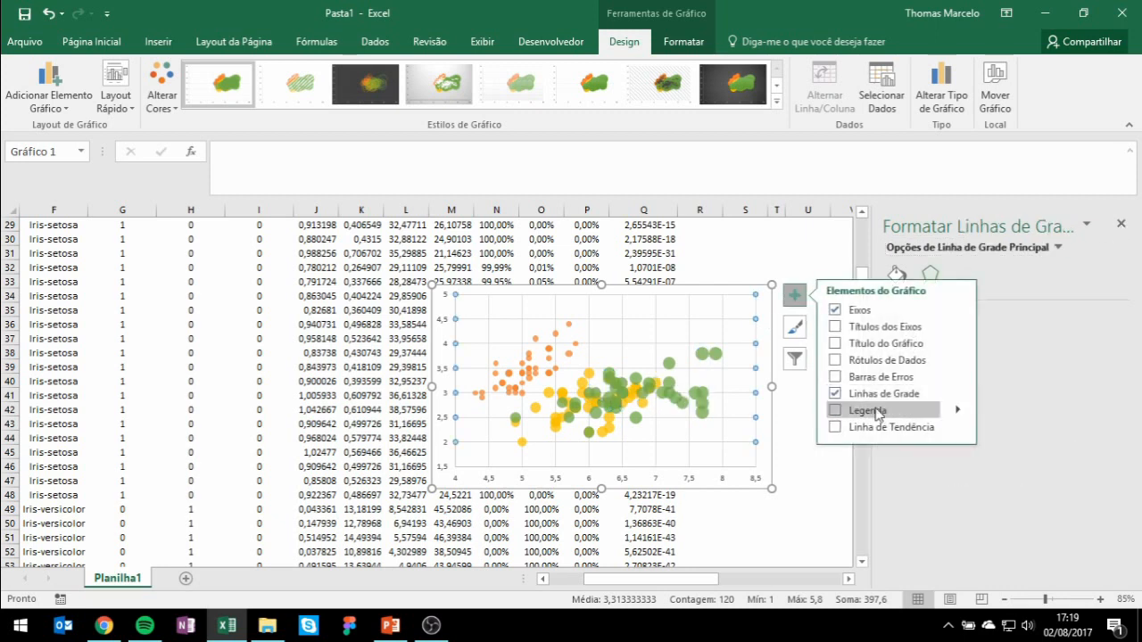
pyautogui.click(835, 411)
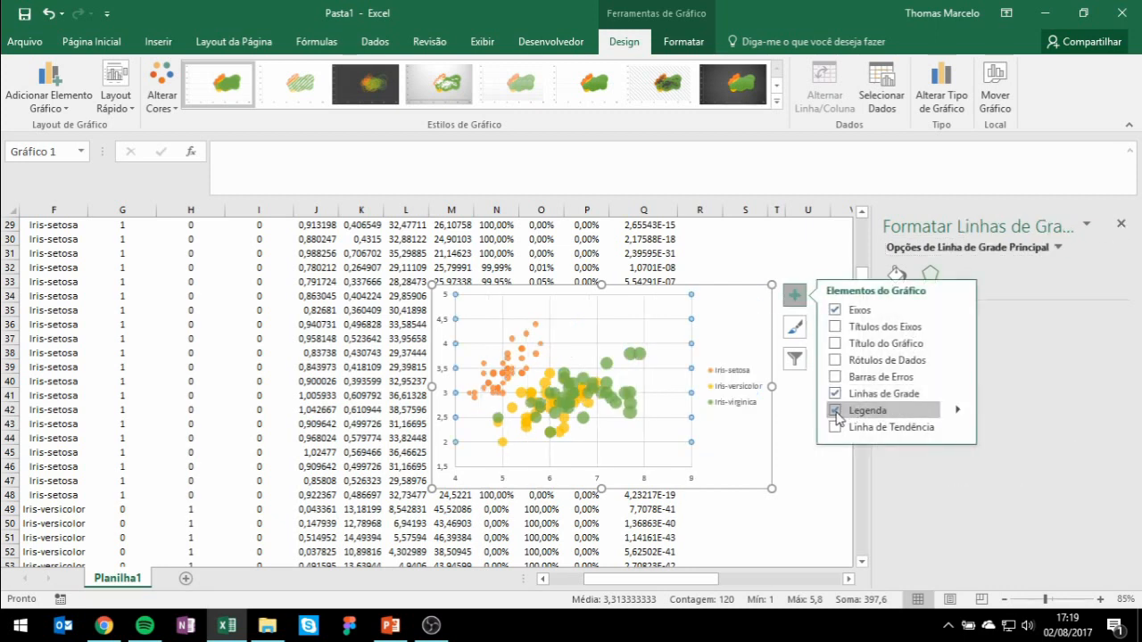
pyautogui.click(1121, 223)
# Move the bubble chart beside the training table, into the empty area below the network's weight tables.
pyautogui.click(853, 394)
pyautogui.scroll(6, 739, 436)
pyautogui.scroll(-3, 739, 436)
pyautogui.moveTo(734, 458); pyautogui.dragTo(1020, 260)
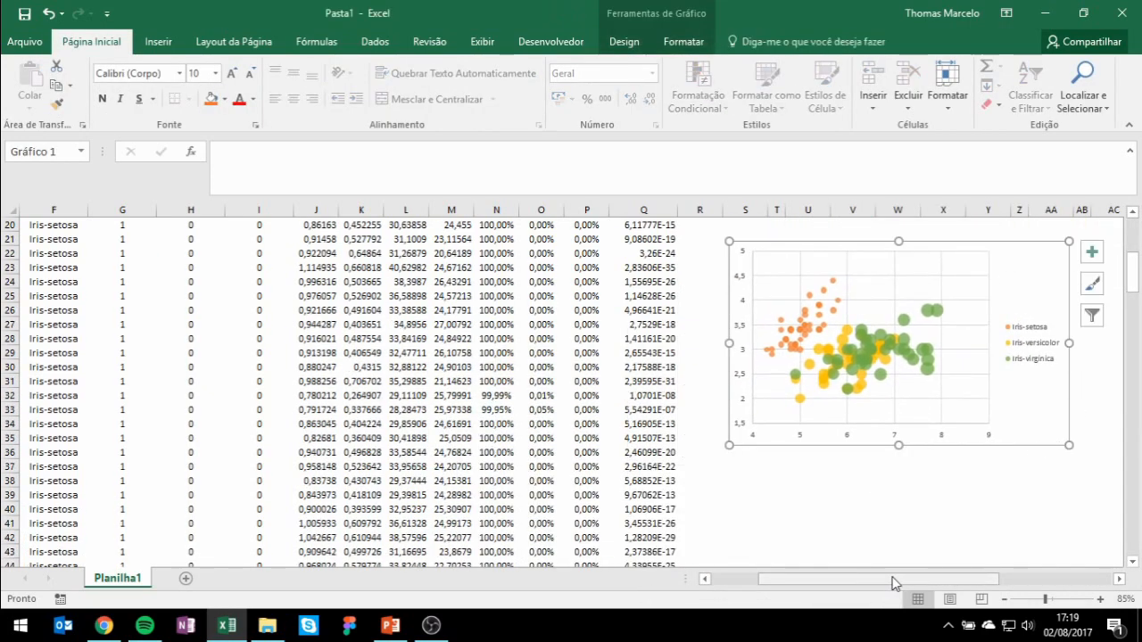
# Enlarge the bubble chart in both directions, and narrow its width slightly from the legend side.
pyautogui.moveTo(892, 580); pyautogui.dragTo(1003, 580)
pyautogui.moveTo(412, 445); pyautogui.dragTo(531, 506)
pyautogui.moveTo(932, 579); pyautogui.dragTo(858, 579)
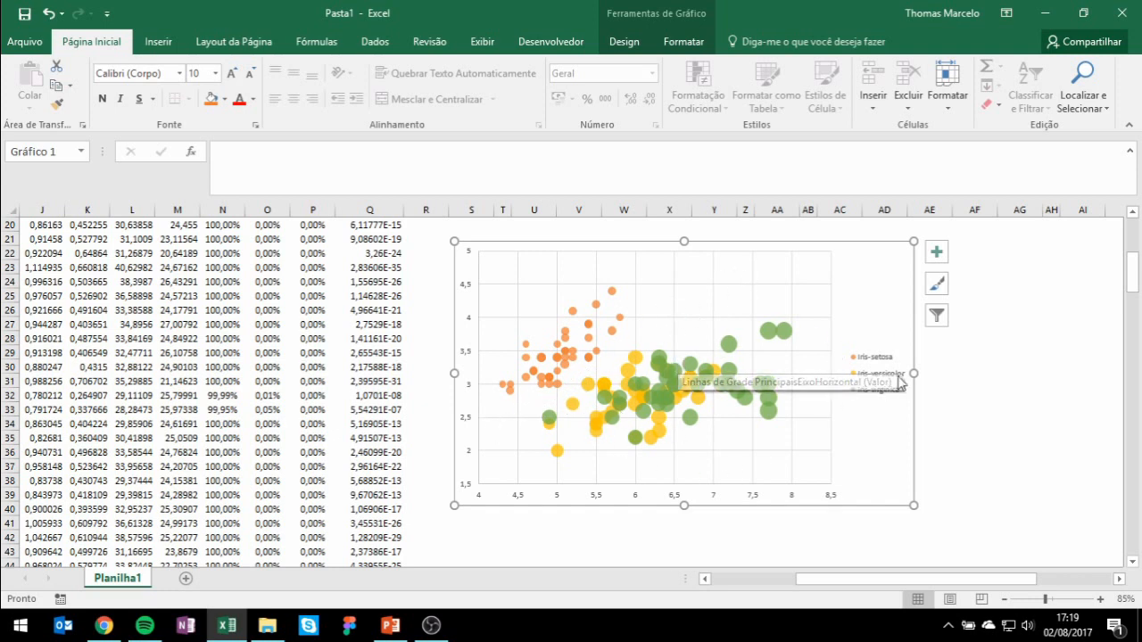
pyautogui.moveTo(913, 374); pyautogui.dragTo(873, 374)
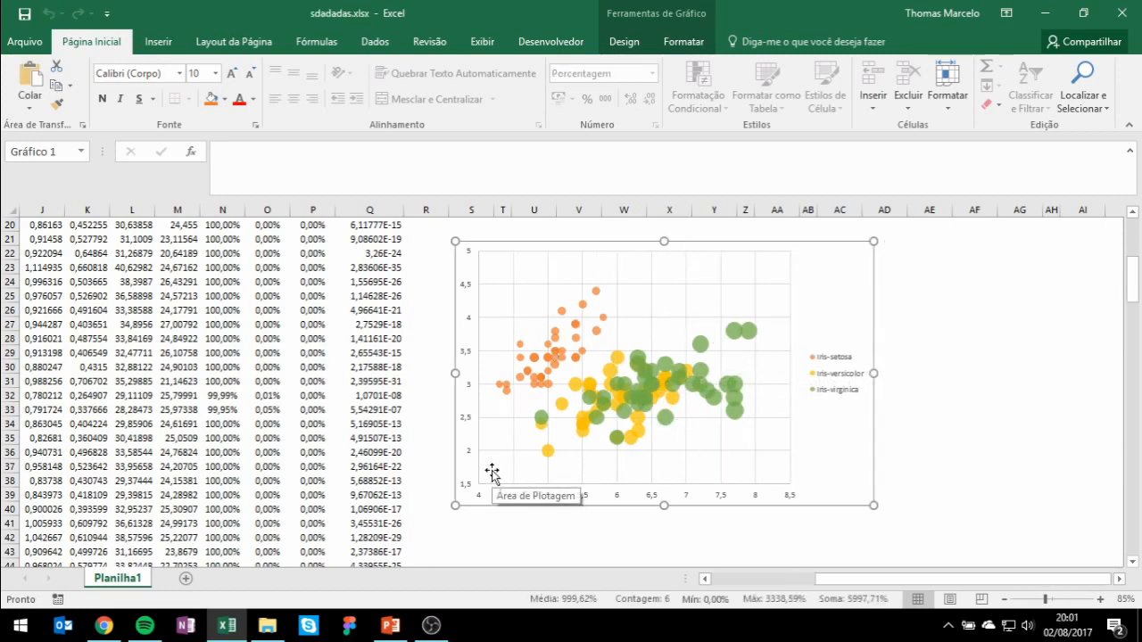
# Review the network's weight tables, the training rows and the test predictions from row 142.
pyautogui.scroll(6, 489, 472)
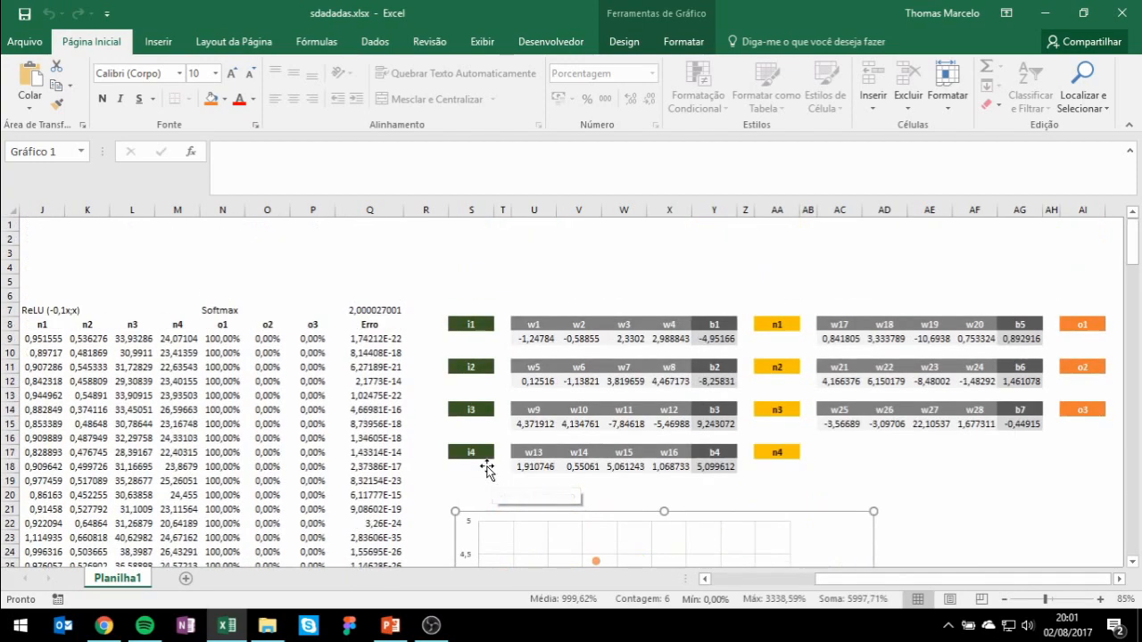
pyautogui.moveTo(845, 578); pyautogui.dragTo(749, 581)
pyautogui.scroll(-20, 602, 403)
pyautogui.scroll(-19, 604, 404)
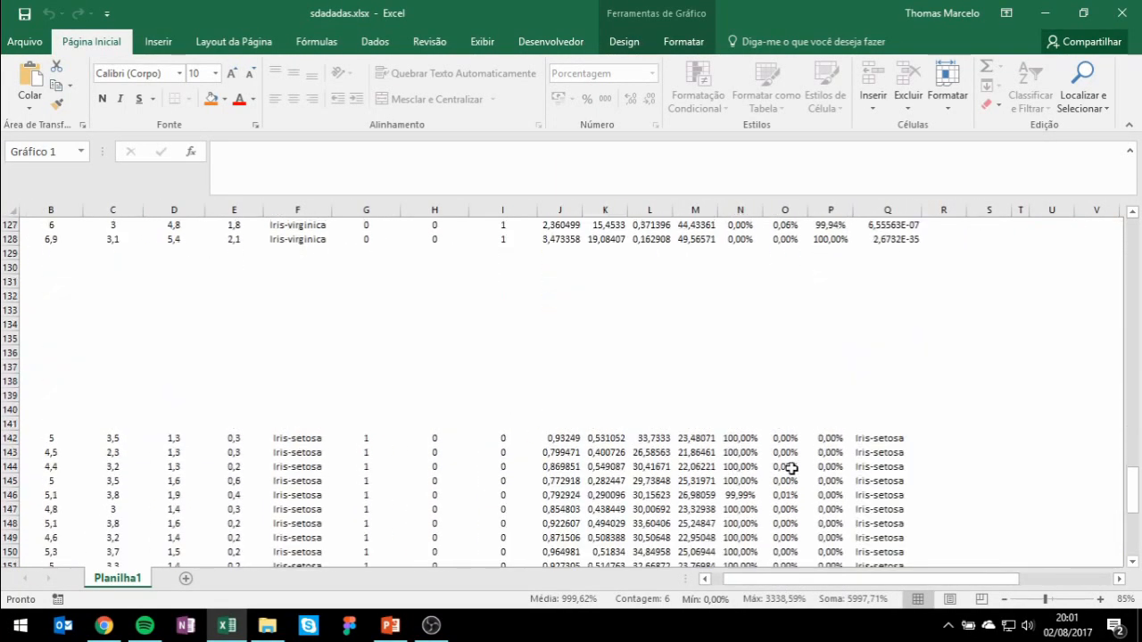
pyautogui.scroll(20, 783, 467)
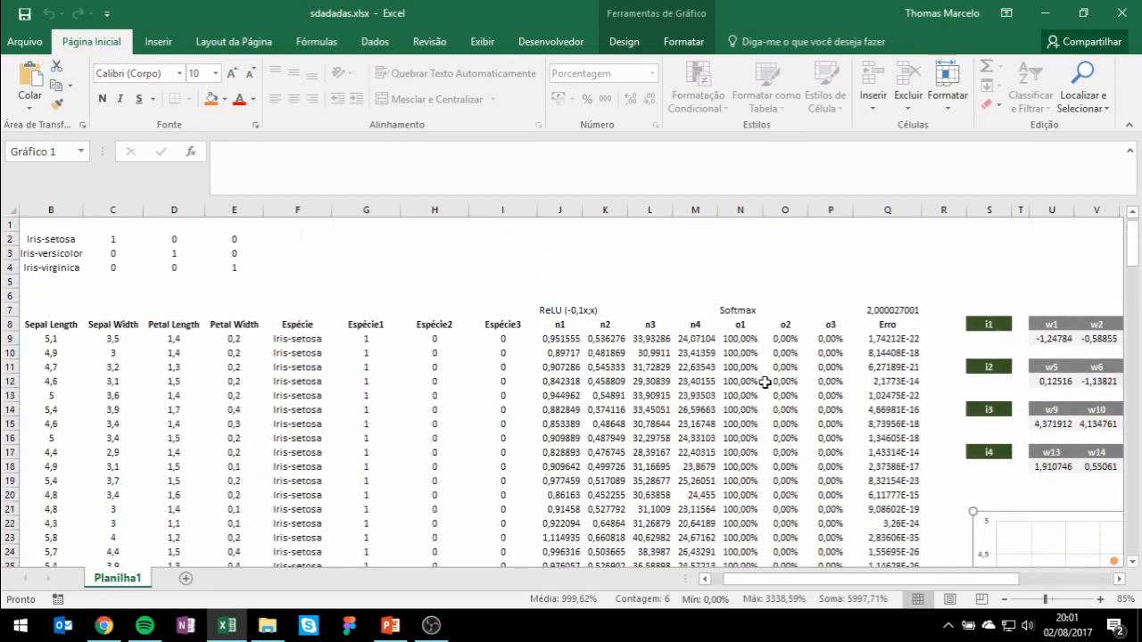
# Inspect the softmax formula in N9, the error sum in Q7 and the first neuron's weights and bias in U9:Y9.
pyautogui.click(739, 338)
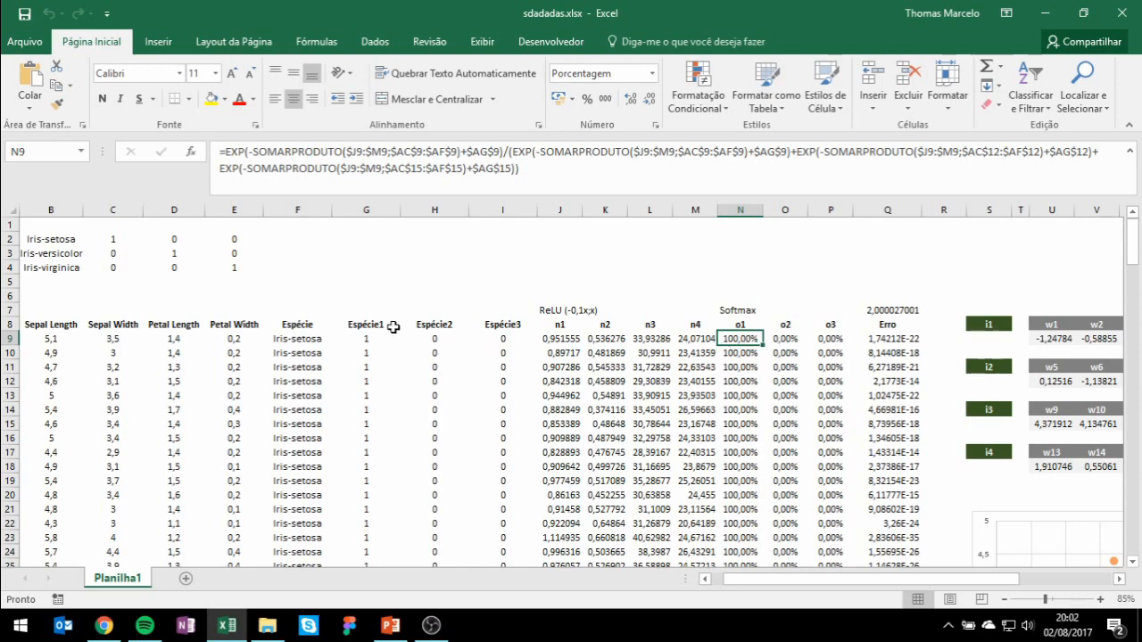
pyautogui.hscroll(5, 761, 492)
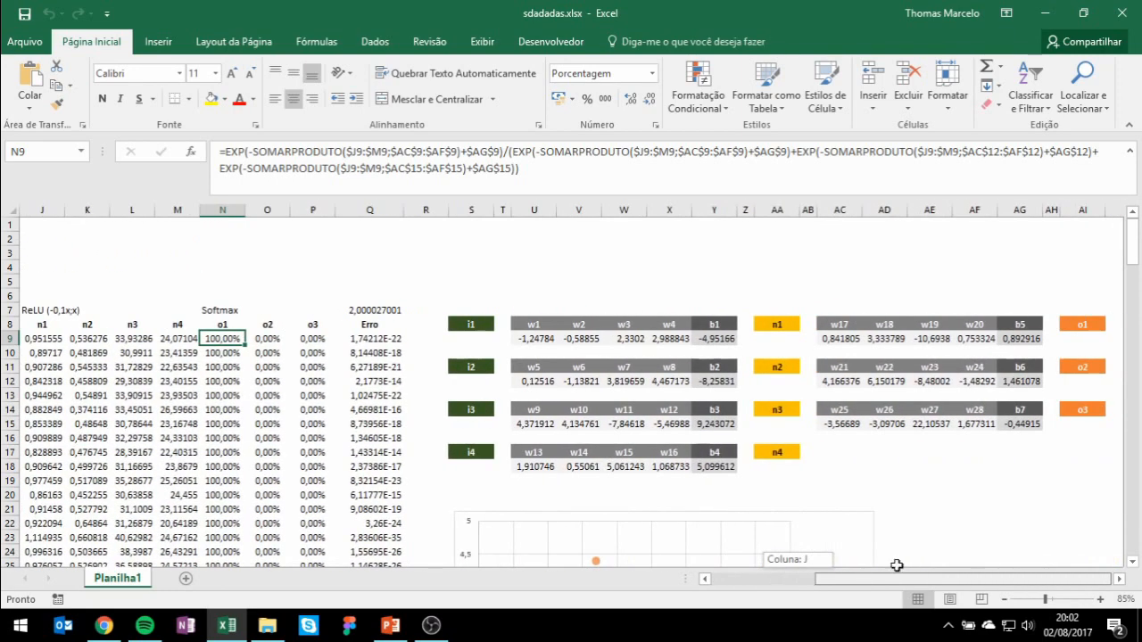
pyautogui.click(385, 310)
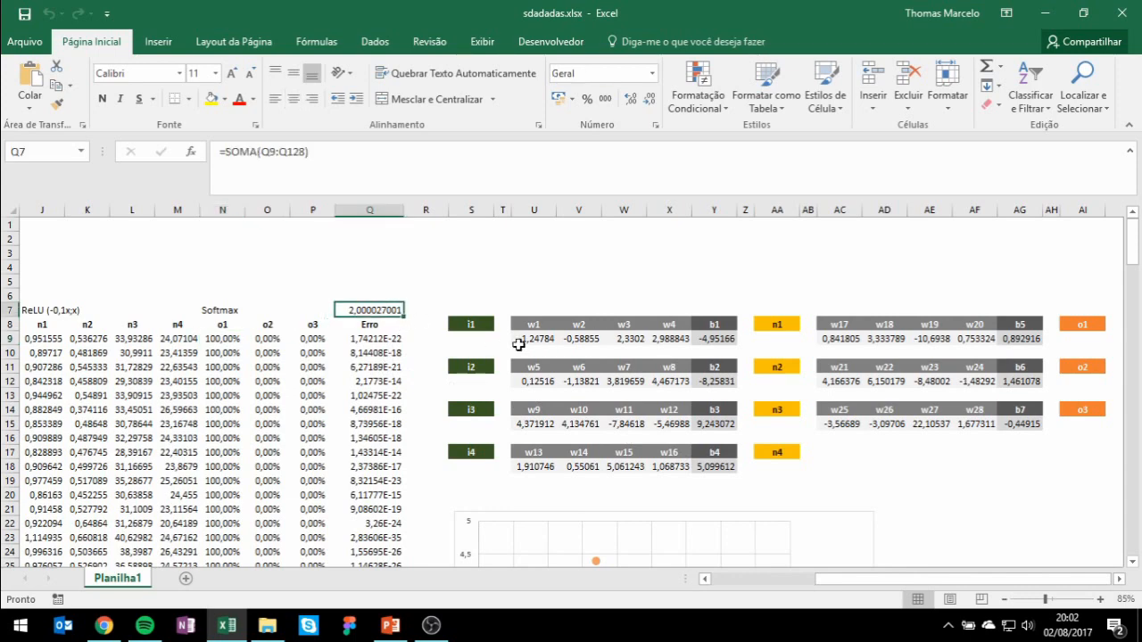
pyautogui.moveTo(541, 342); pyautogui.dragTo(714, 339)
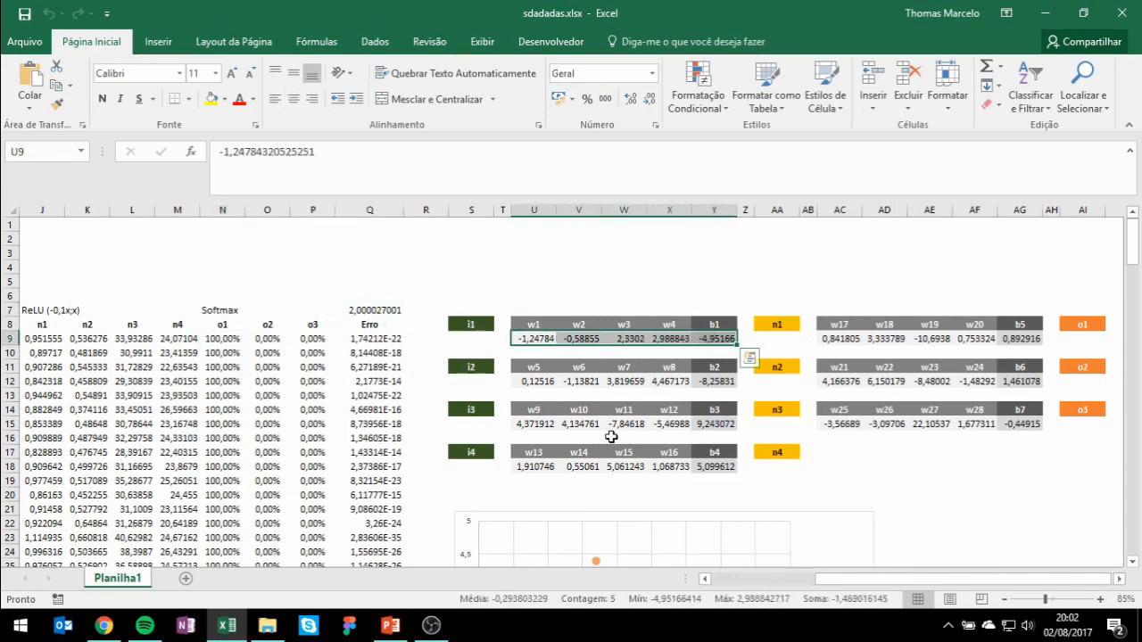
# Review the Solver's objective, variable cells and solving method, and close it without solving.
pyautogui.click(375, 41)
pyautogui.click(899, 66)
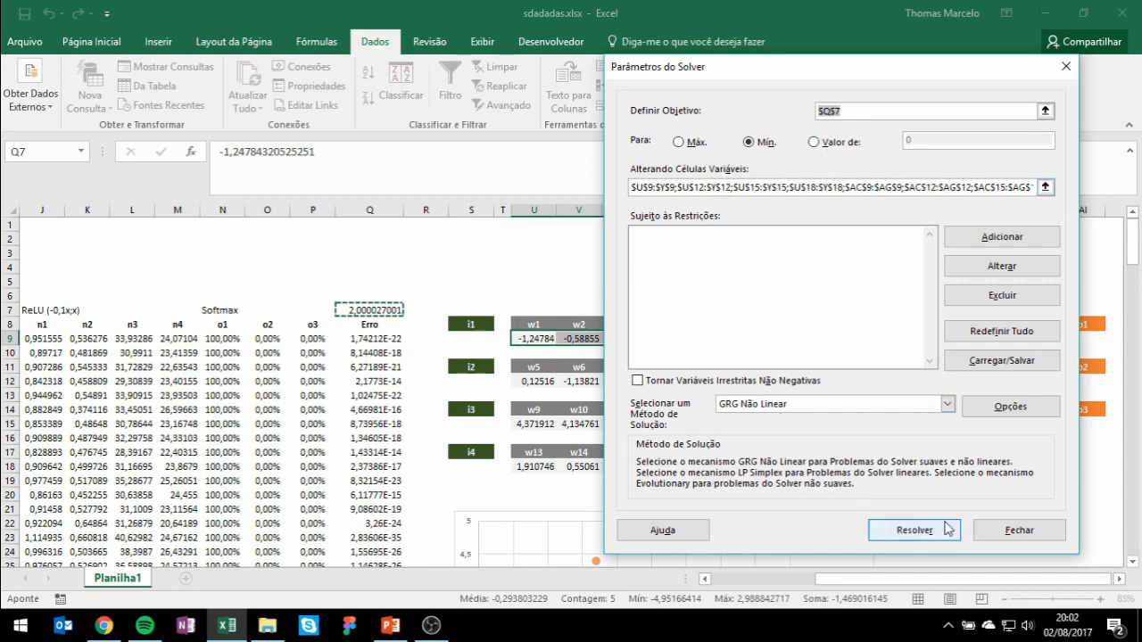
pyautogui.click(1023, 533)
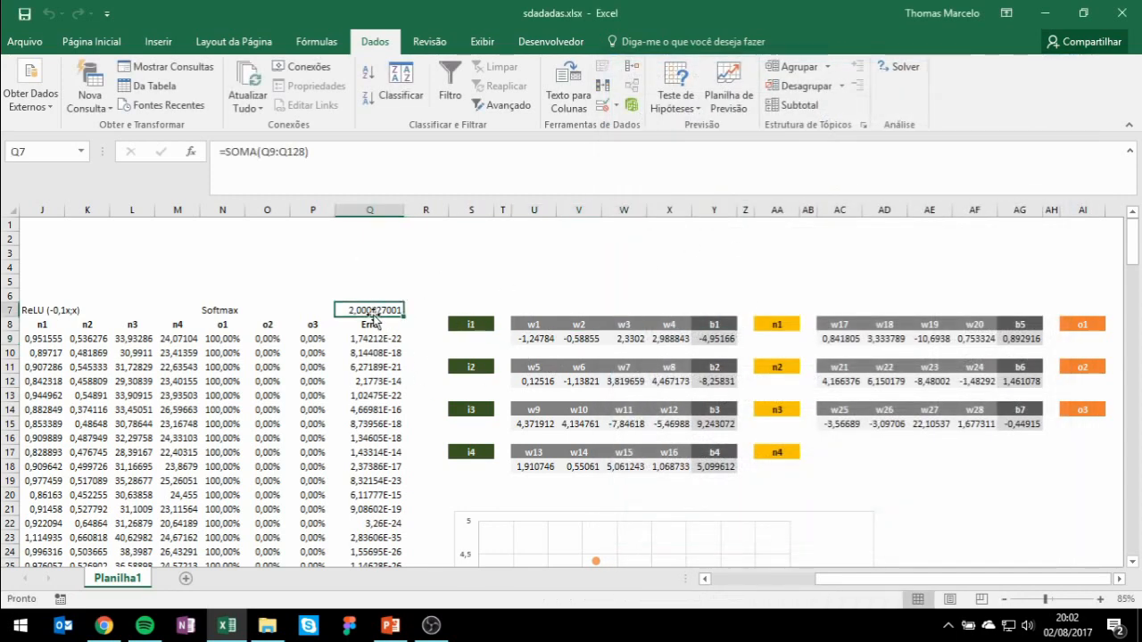
# Try replacing weight w1 in U9 with the formula =ALEATÓRIO(), and undo the change.
pyautogui.click(536, 340)
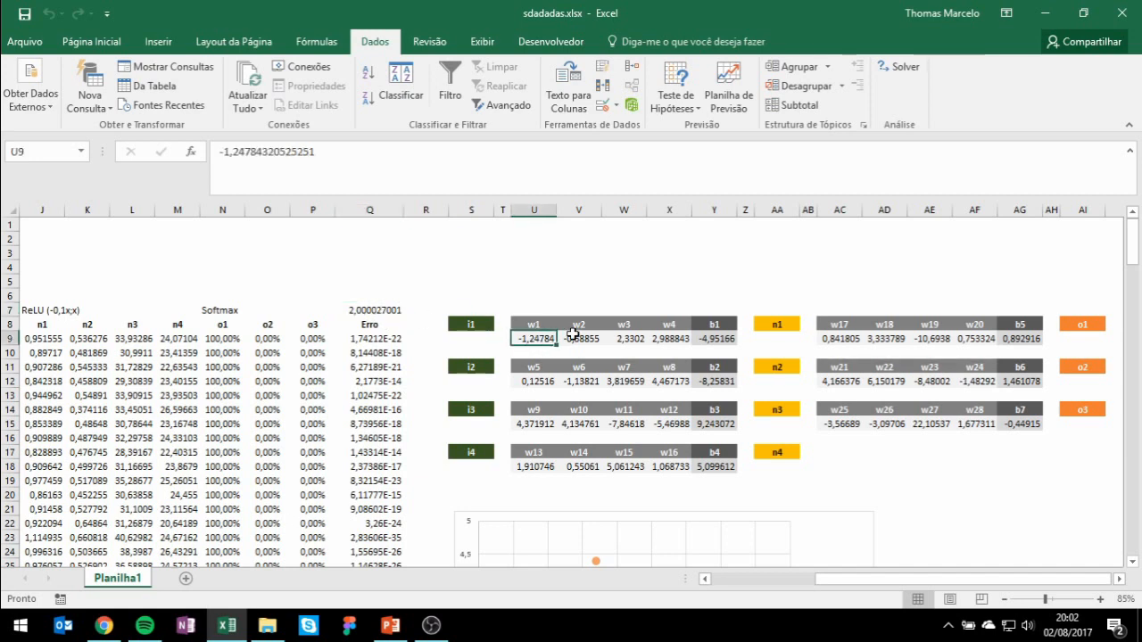
pyautogui.write('=a')
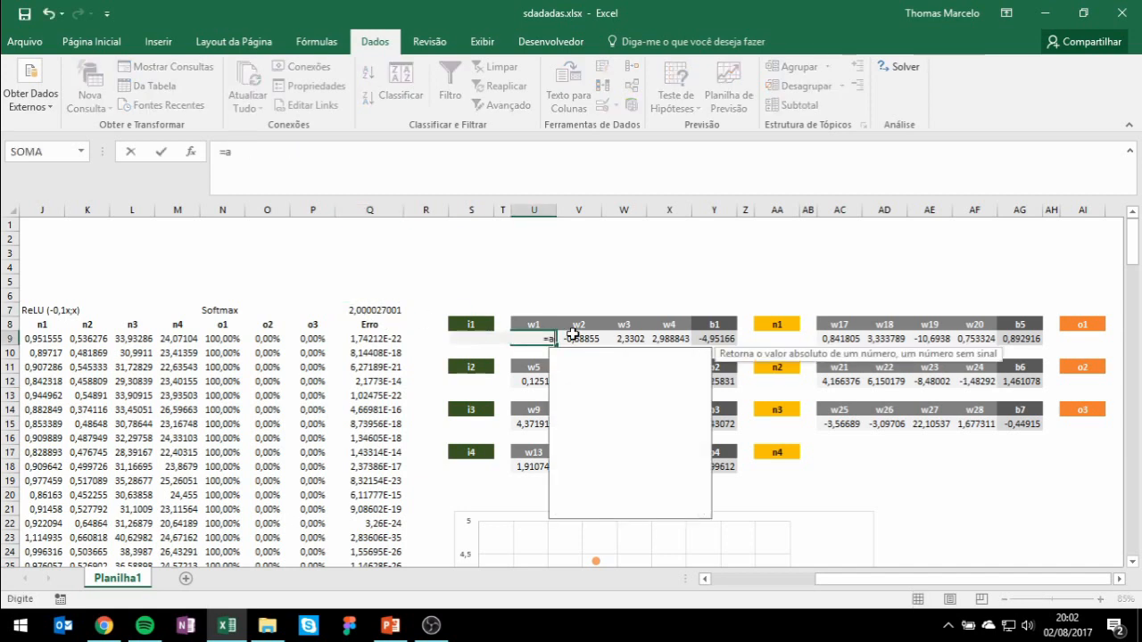
pyautogui.write('leatório()')
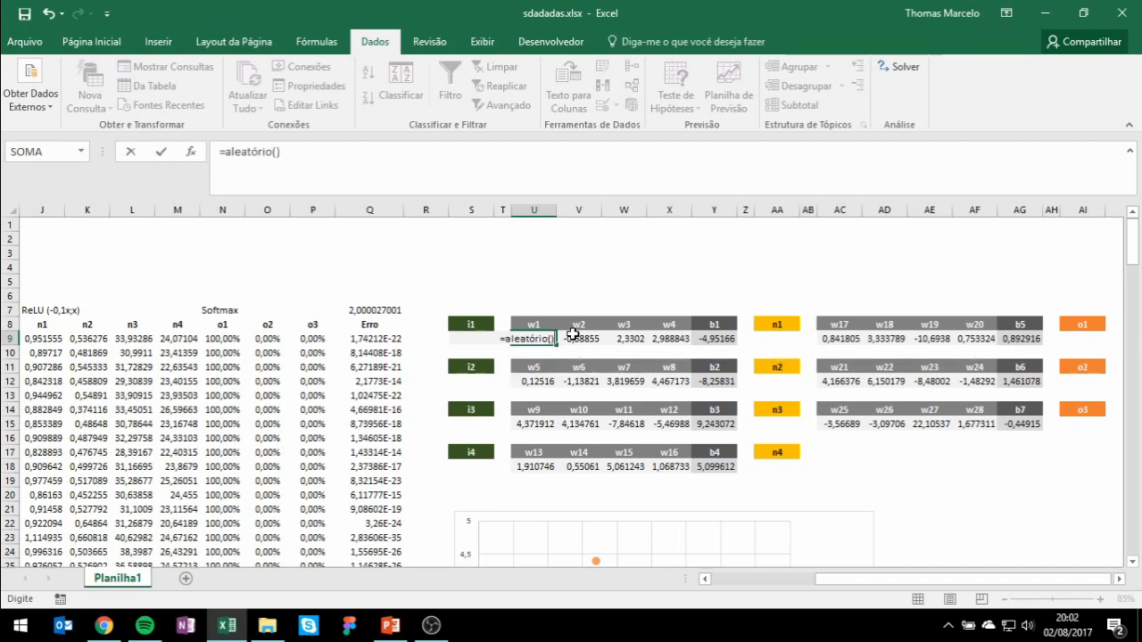
pyautogui.press('Return')
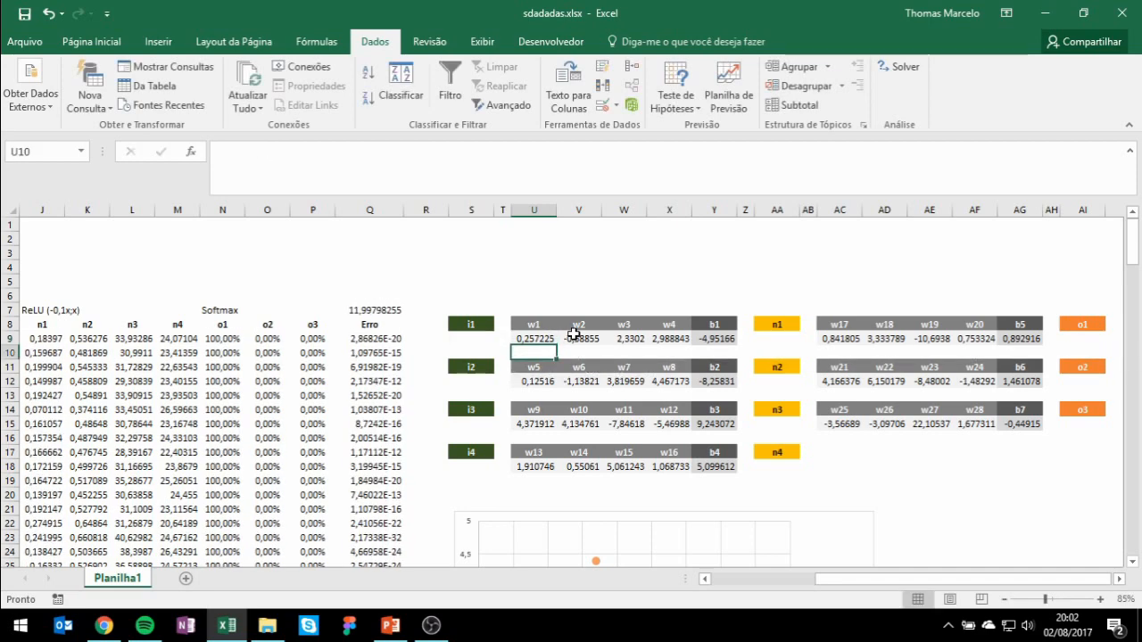
pyautogui.hotkey('ctrl', 'z')
pyautogui.click(539, 395)
pyautogui.moveTo(300, 267)
pyautogui.mouseDown()
pyautogui.moveTo(311, 290)
pyautogui.moveTo(310, 280)
pyautogui.mouseUp()
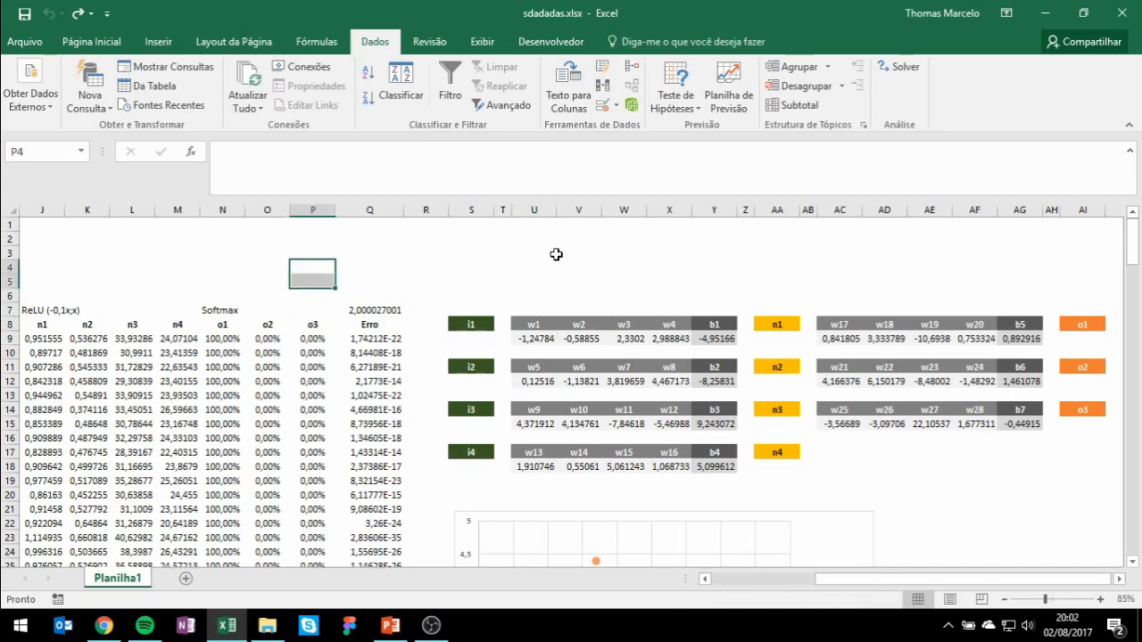
# Examine the error sum in Q7 and the red-marked Iris-versicolor record in row 82 with its outputs and error.
pyautogui.moveTo(358, 364); pyautogui.dragTo(71, 378)
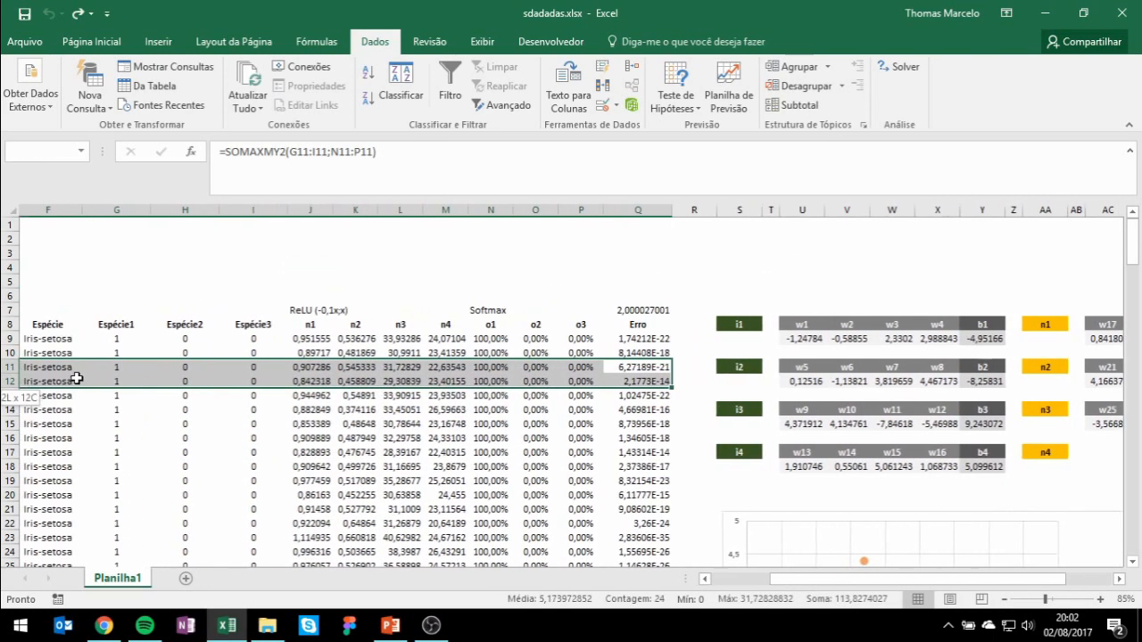
pyautogui.click(654, 313)
pyautogui.scroll(-20, 642, 338)
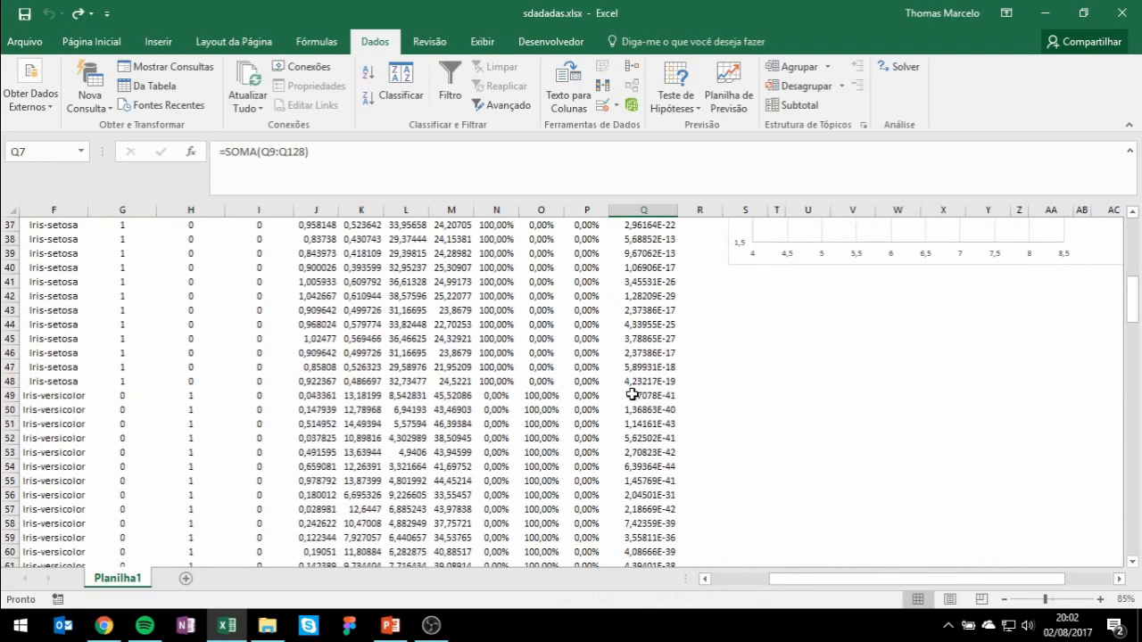
pyautogui.scroll(-2, 563, 346)
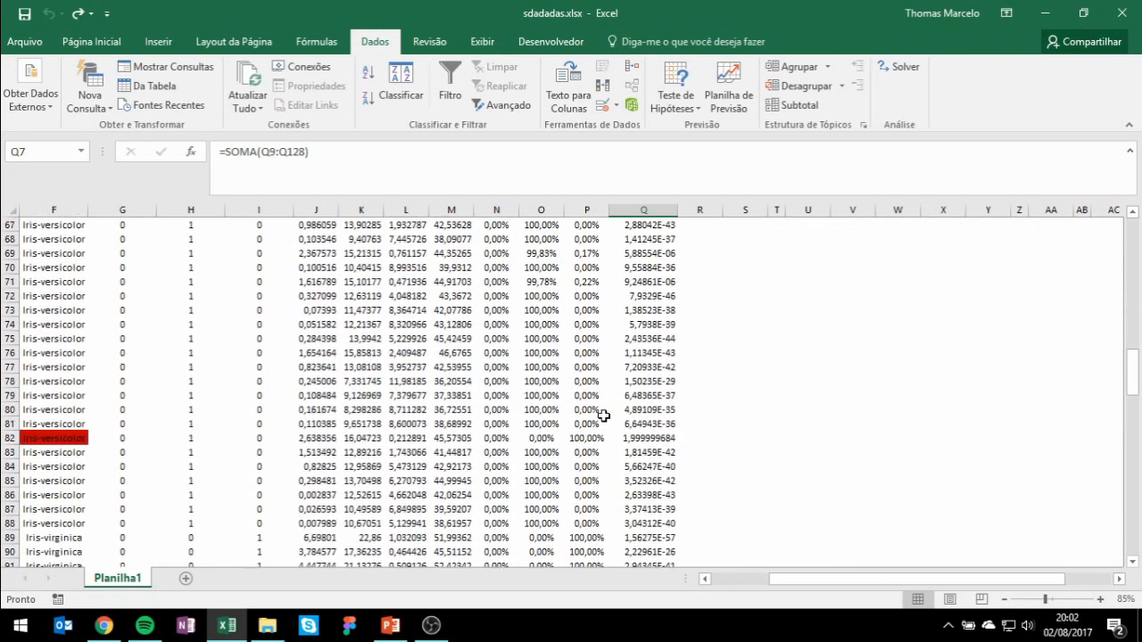
pyautogui.click(492, 438)
pyautogui.moveTo(642, 436); pyautogui.dragTo(194, 438)
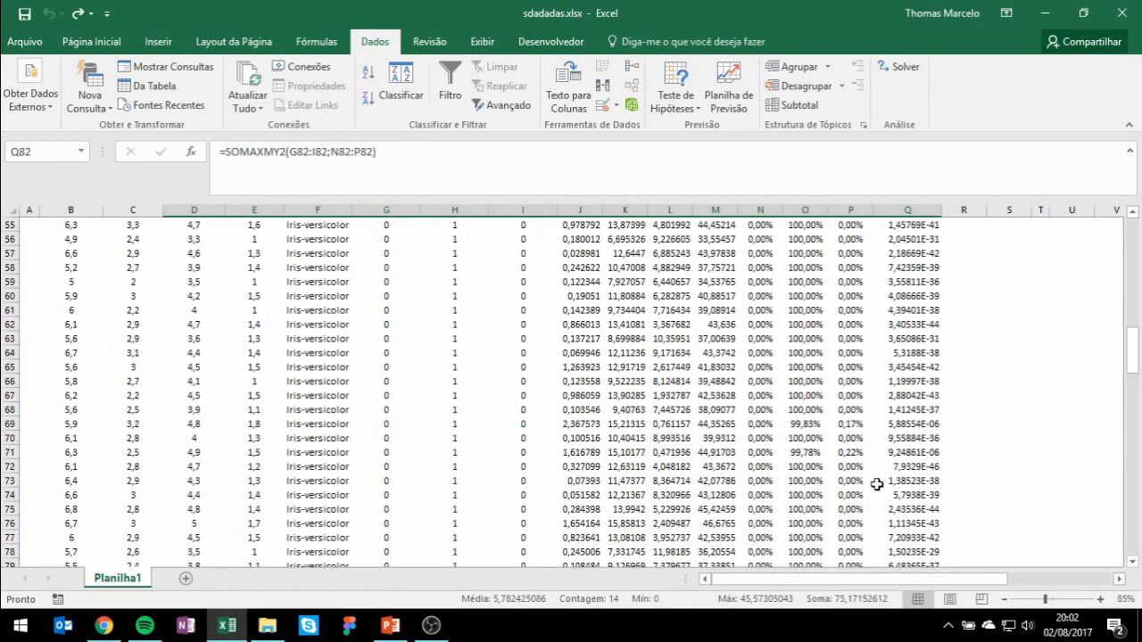
# Look through the training table from its headers down to its last record in row 128.
pyautogui.scroll(17, 740, 387)
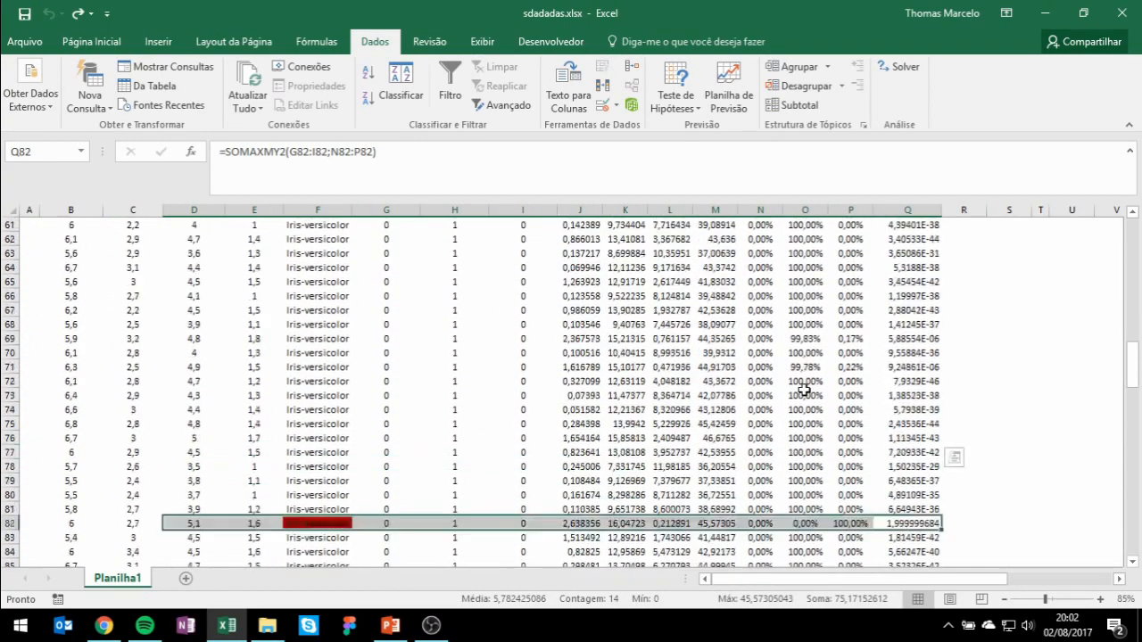
pyautogui.scroll(5, 686, 473)
pyautogui.click(731, 450)
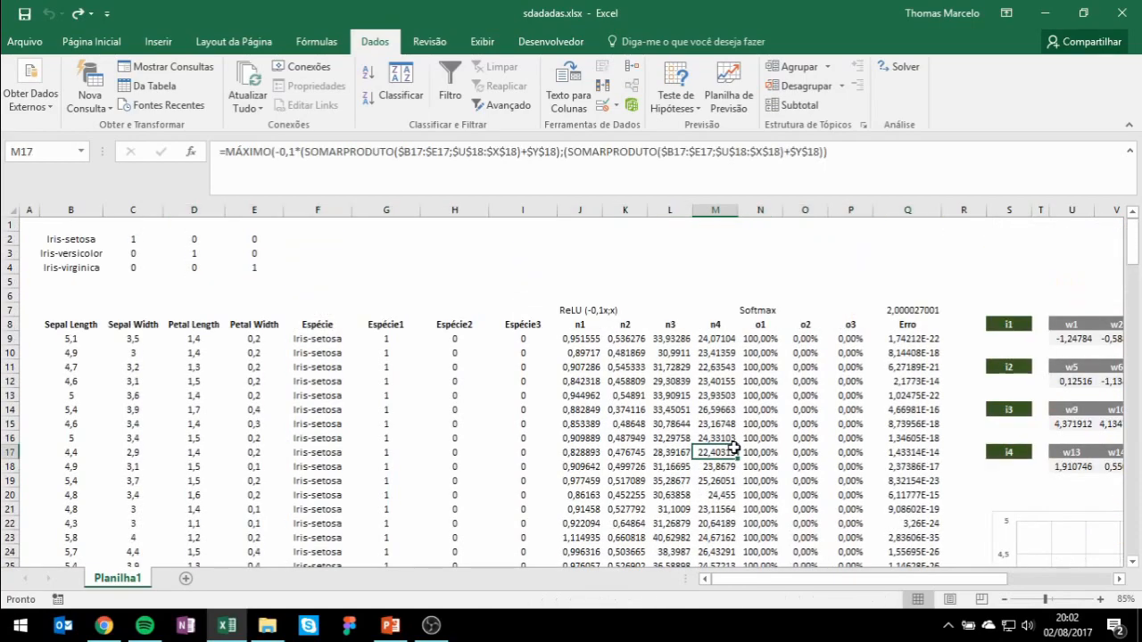
pyautogui.scroll(-20, 791, 429)
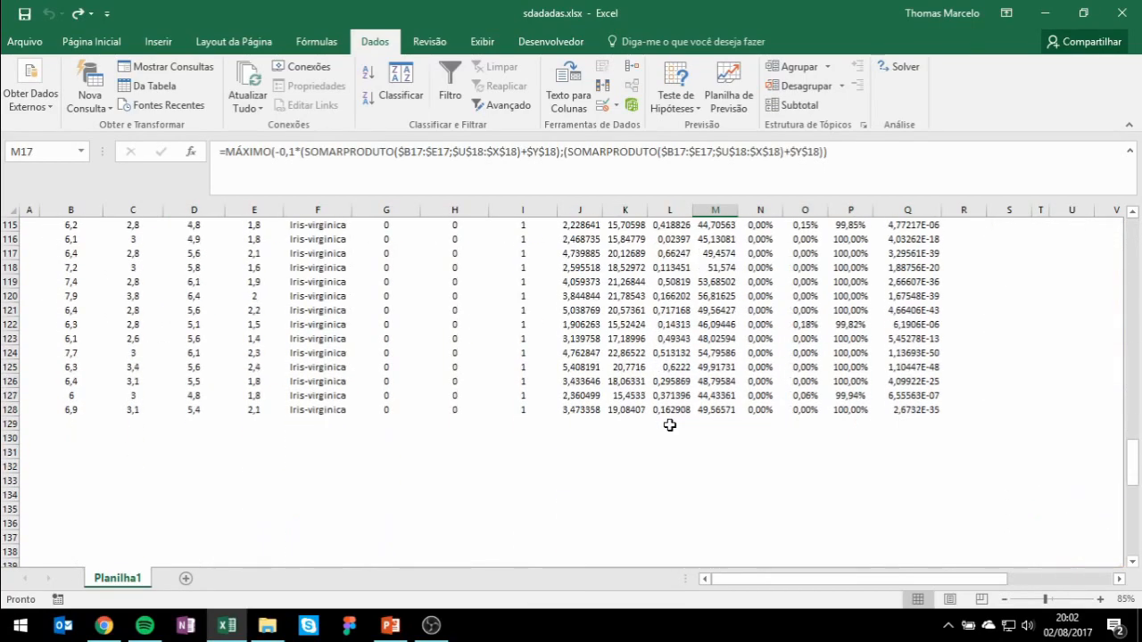